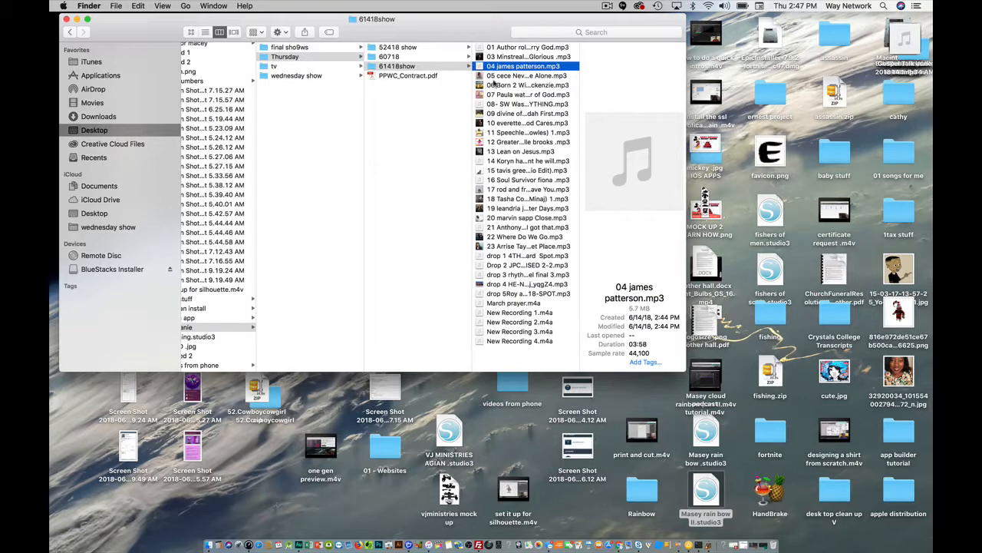
Move the file browser window aside and quit GarageBand without saving the untitled document
left_click_drag(474, 31, 116, 28)
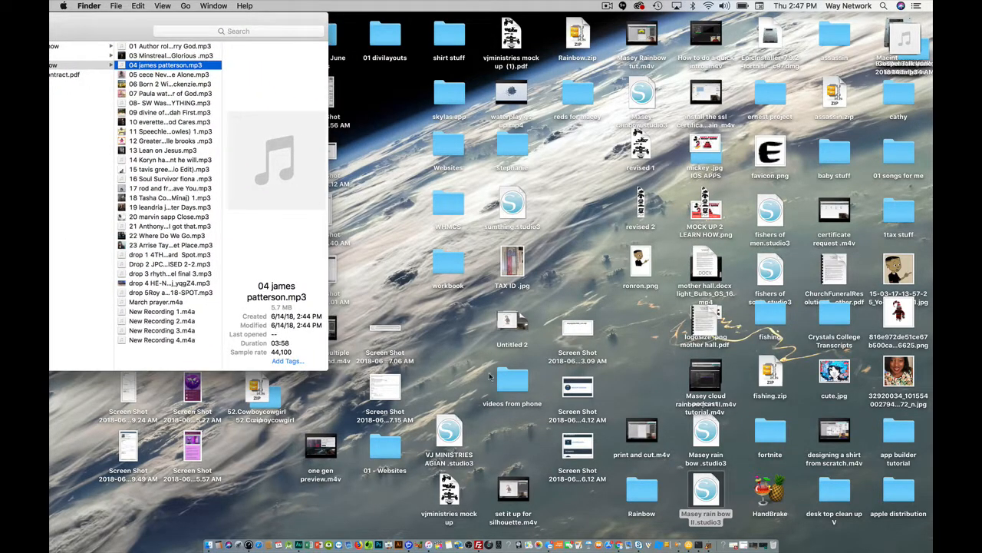
right_click(708, 541)
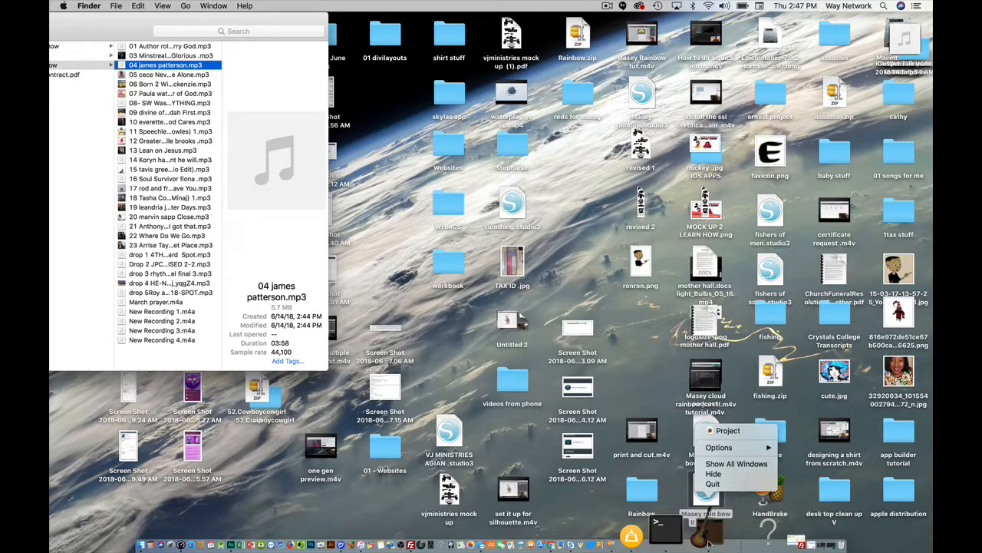
left_click(712, 484)
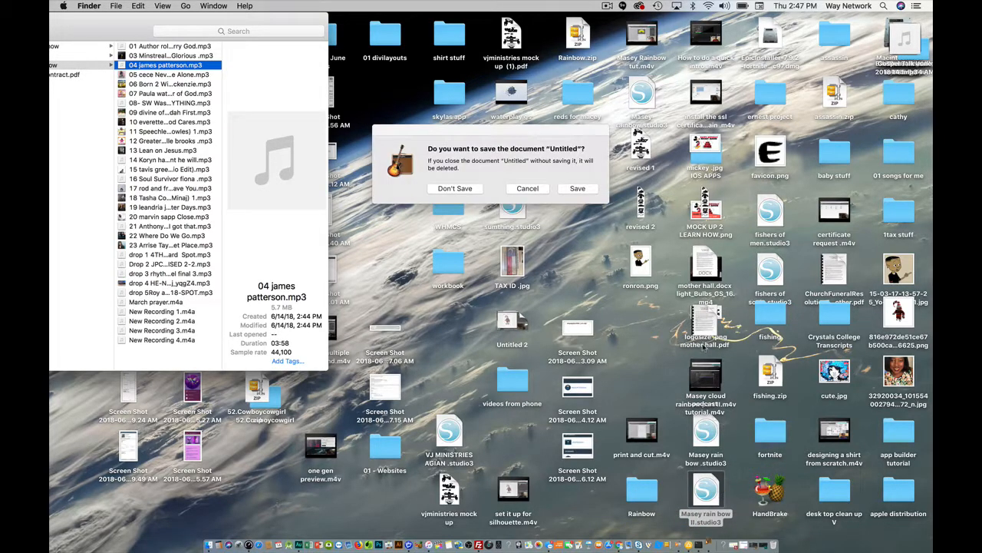
left_click(458, 188)
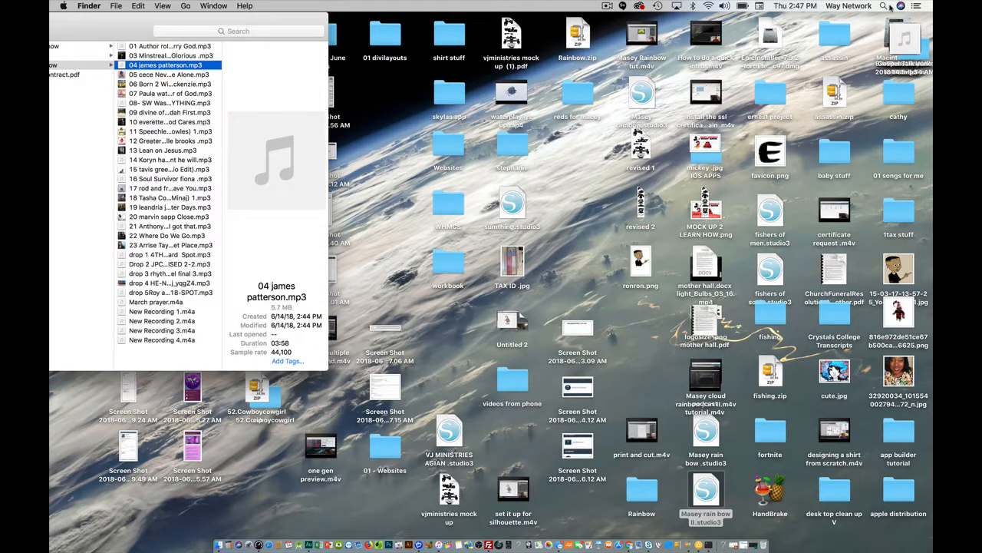
Search the computer for GarageBand and launch it
left_click(885, 6)
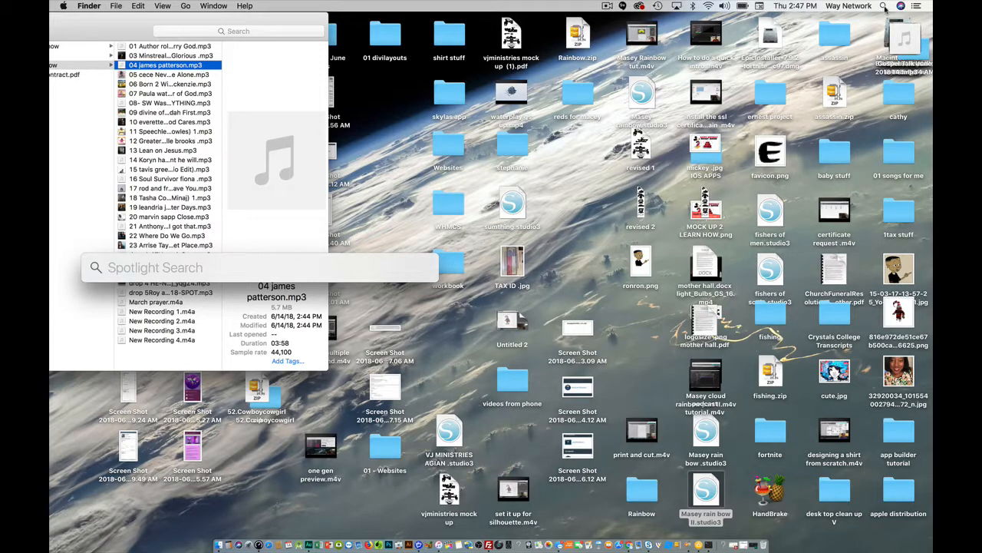
type("garageBand")
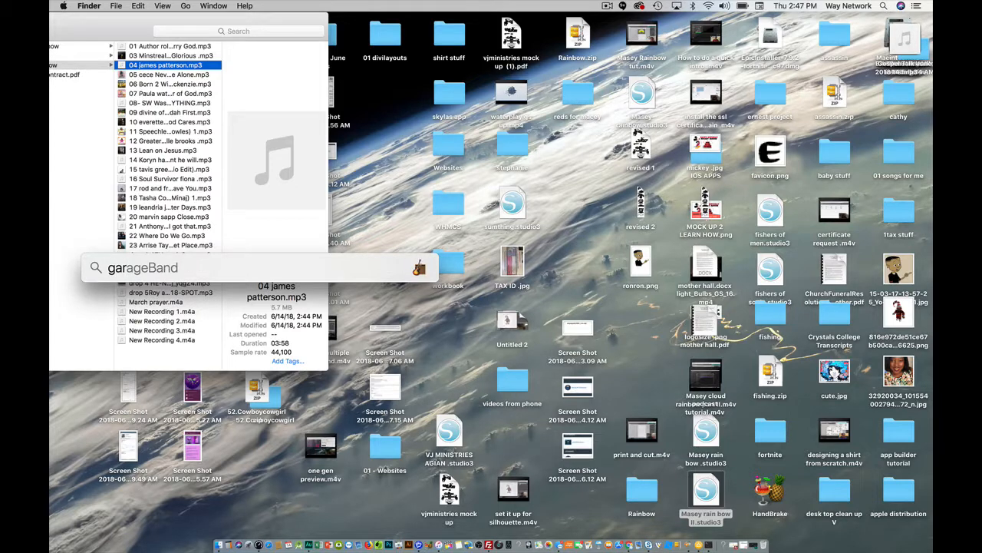
key("Return")
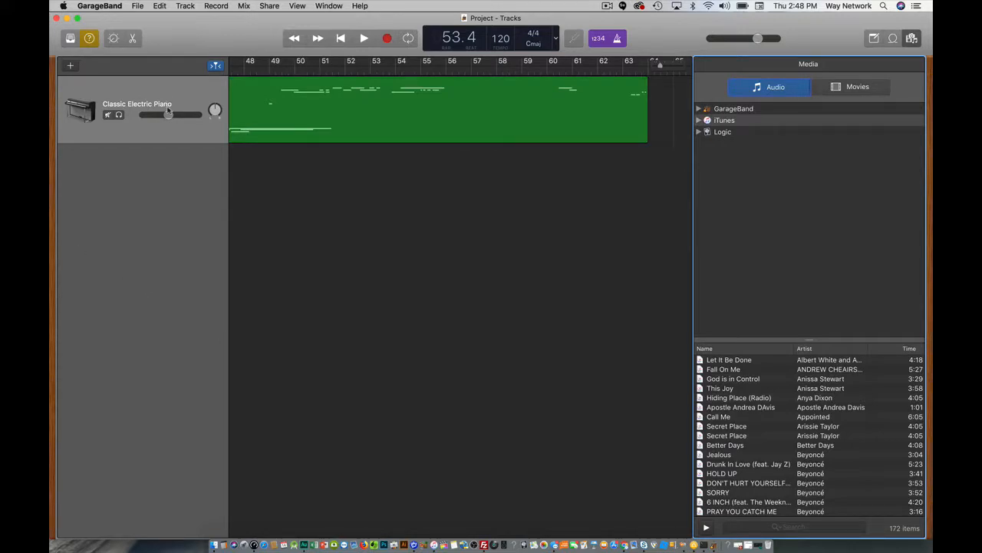
Start a new project from the Empty Project template
mouse_move(218, 130)
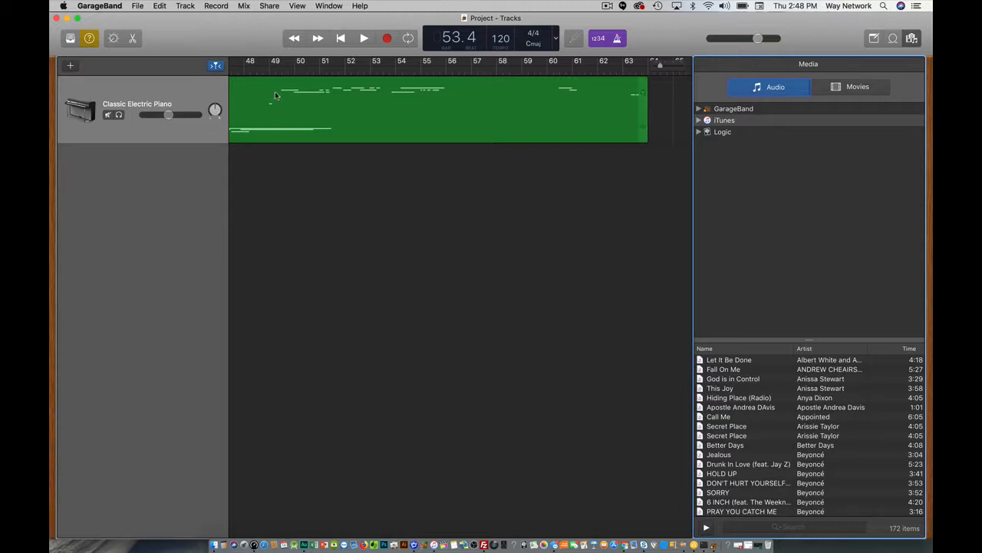
left_click(138, 7)
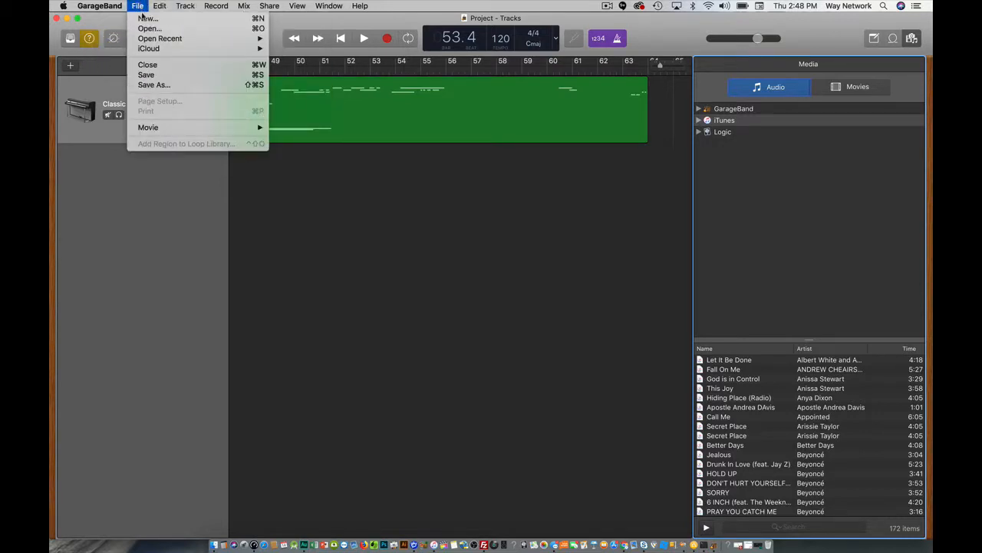
left_click(146, 18)
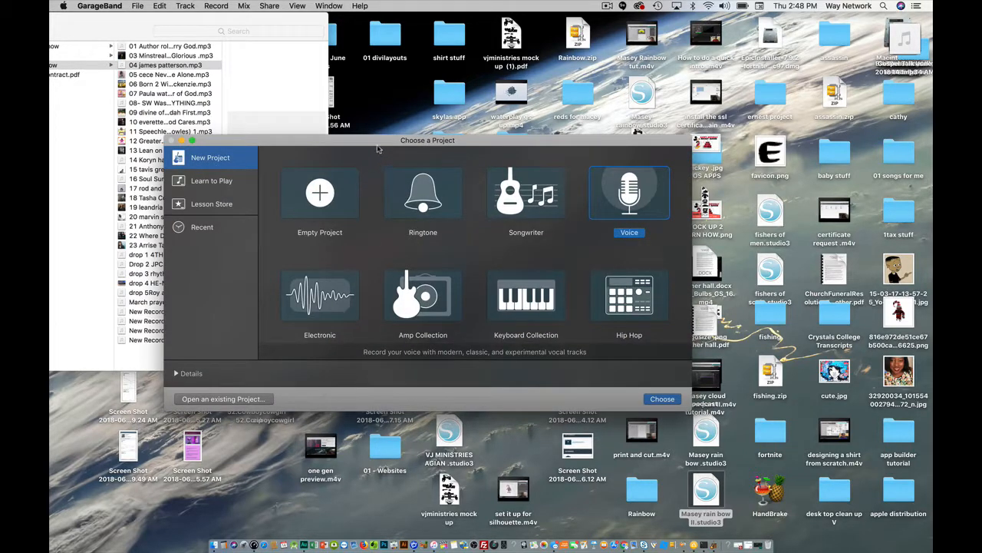
left_click_drag(378, 149, 469, 73)
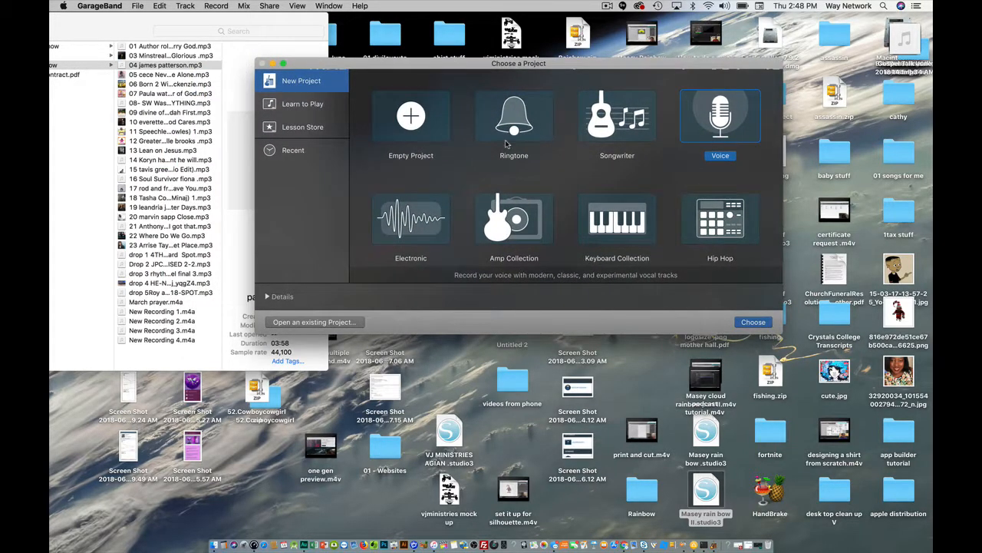
left_click(415, 128)
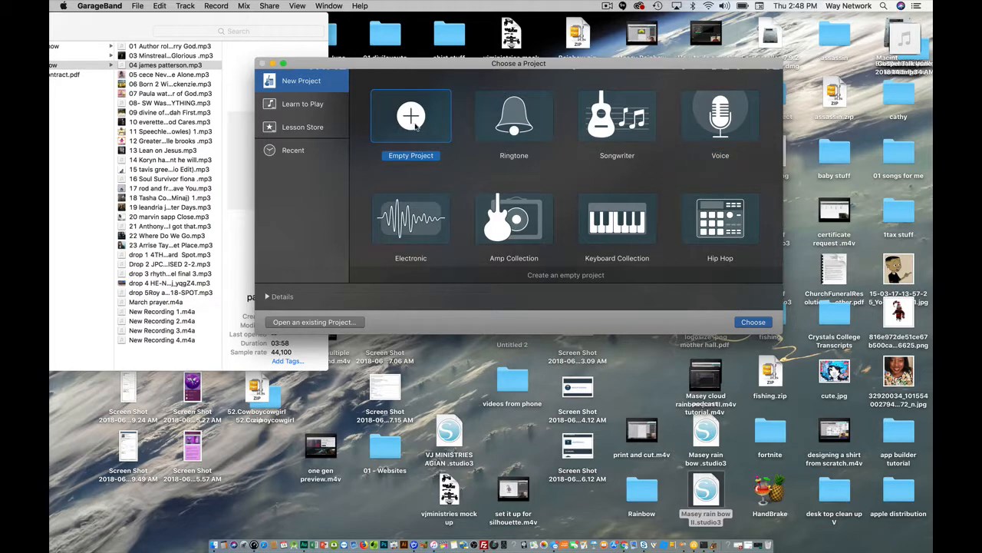
left_click(752, 322)
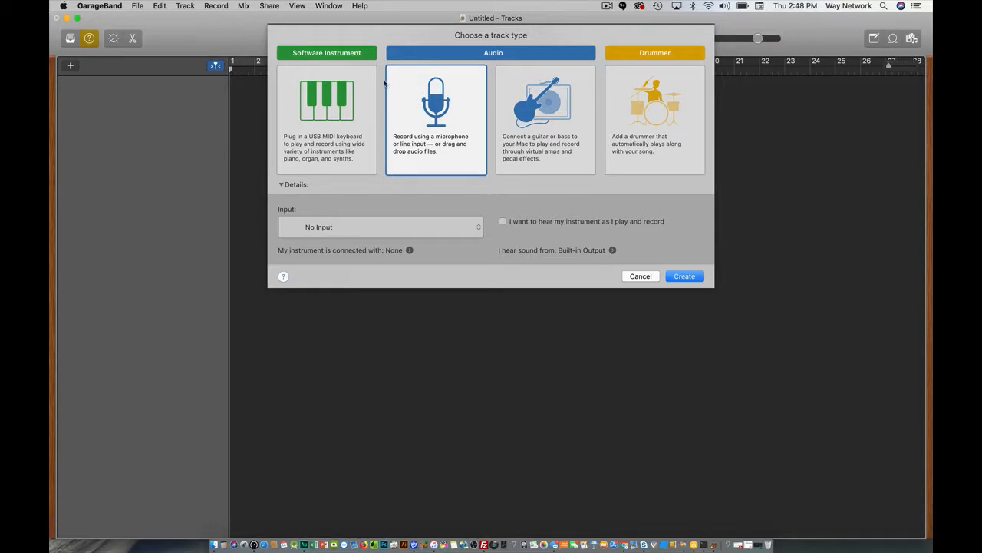
Create a microphone audio track in the new project and name it Drops
left_click(691, 276)
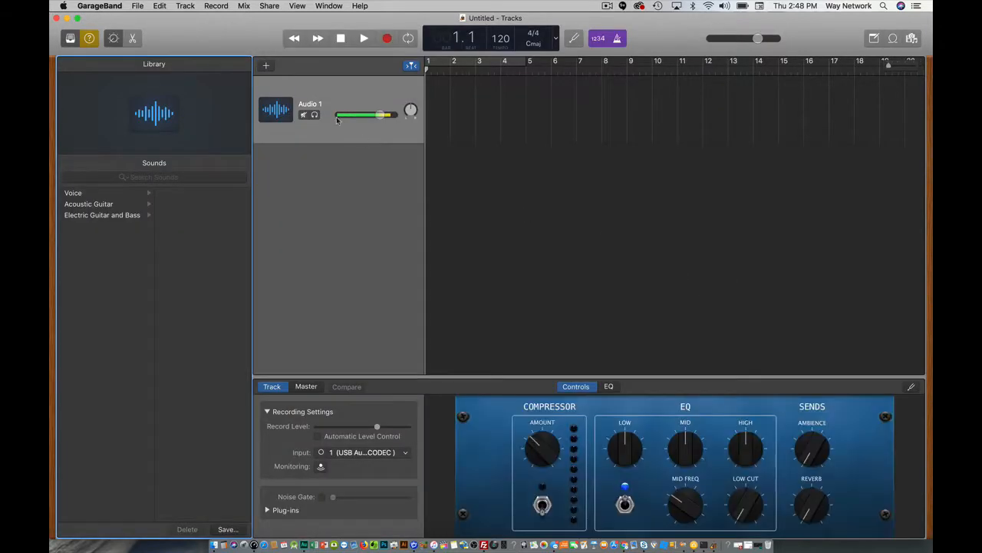
double_click(311, 104)
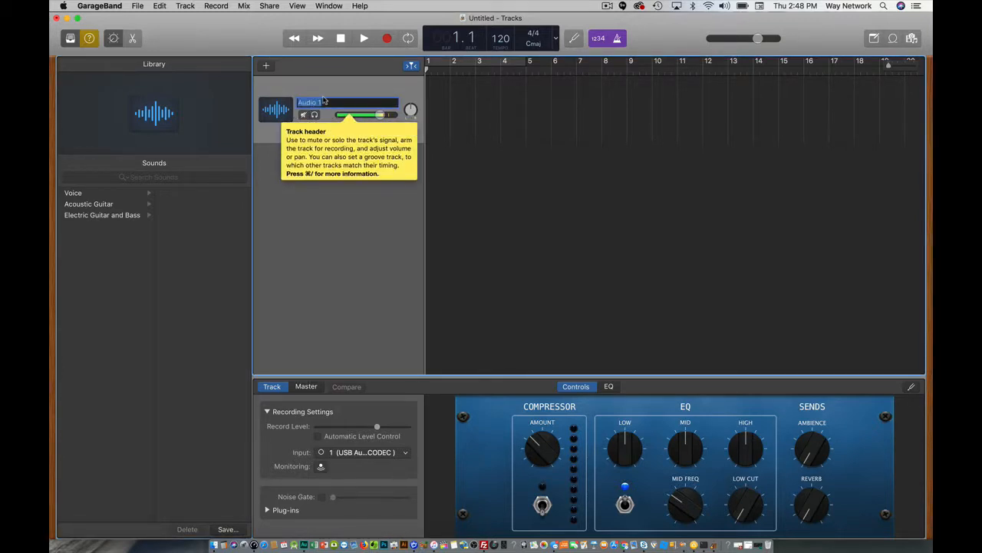
type("Drops")
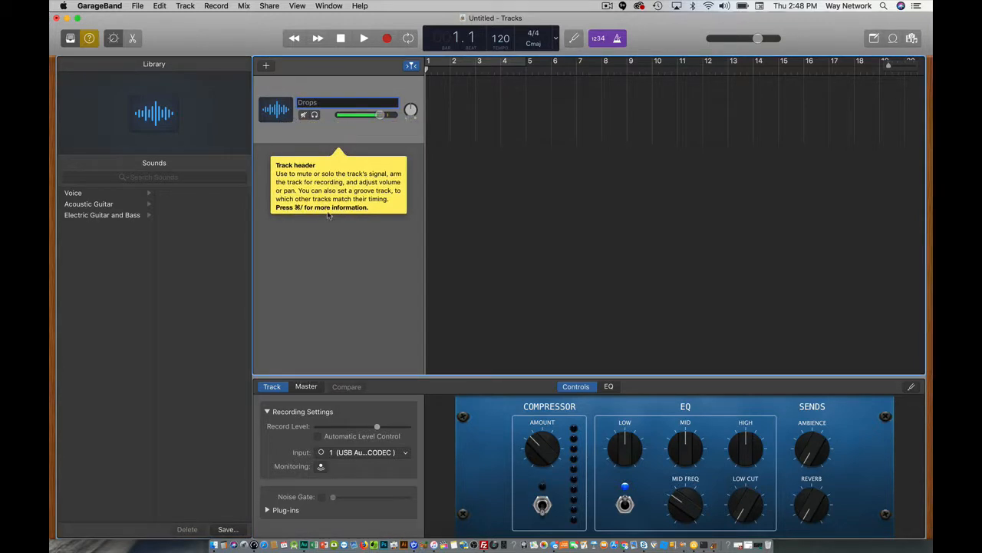
left_click(326, 230)
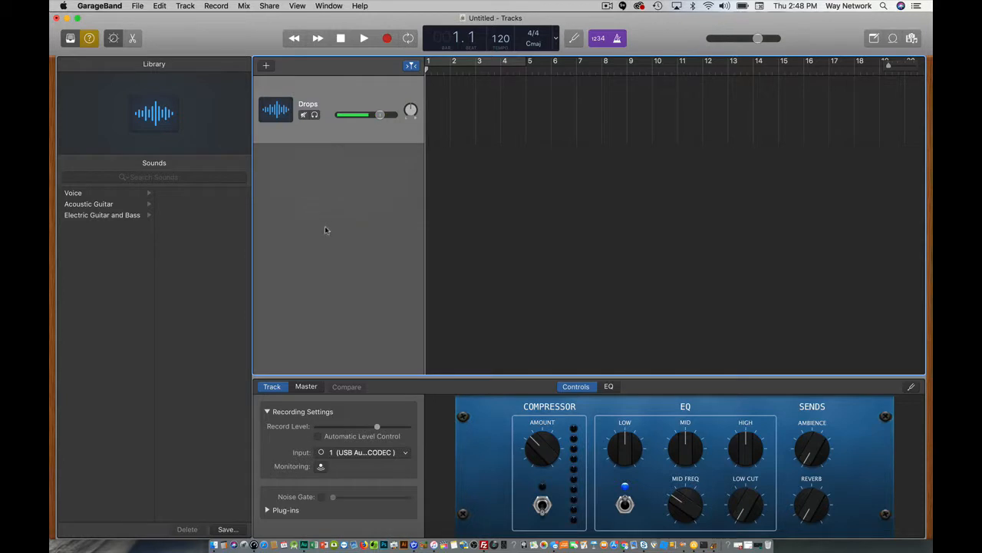
Add a second microphone audio track and name it Host
left_click(267, 64)
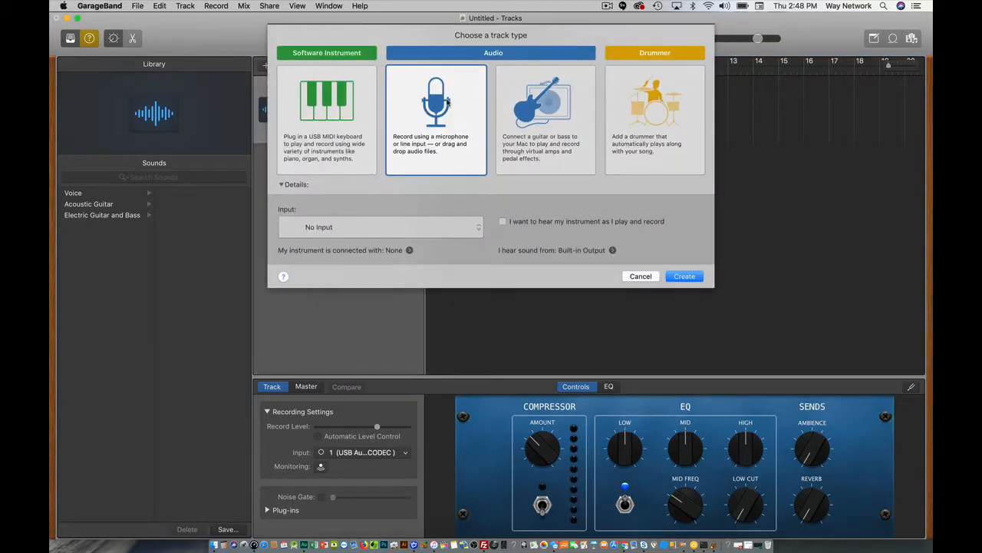
left_click(680, 276)
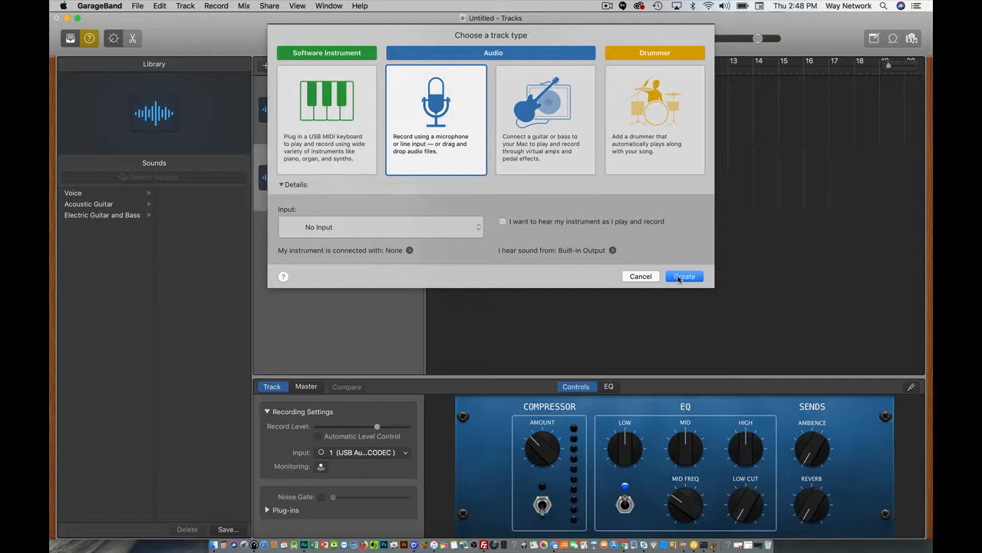
left_click(309, 106)
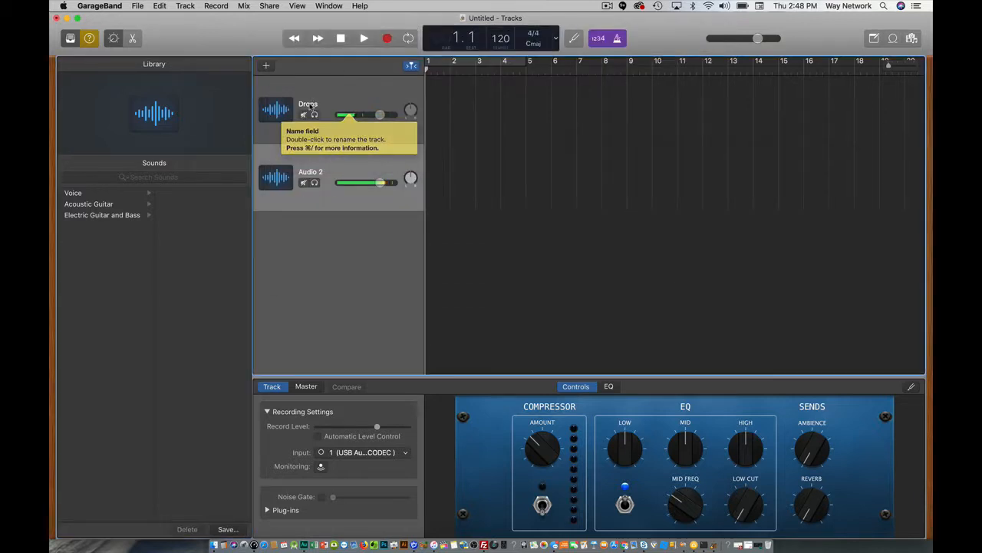
left_click(306, 172)
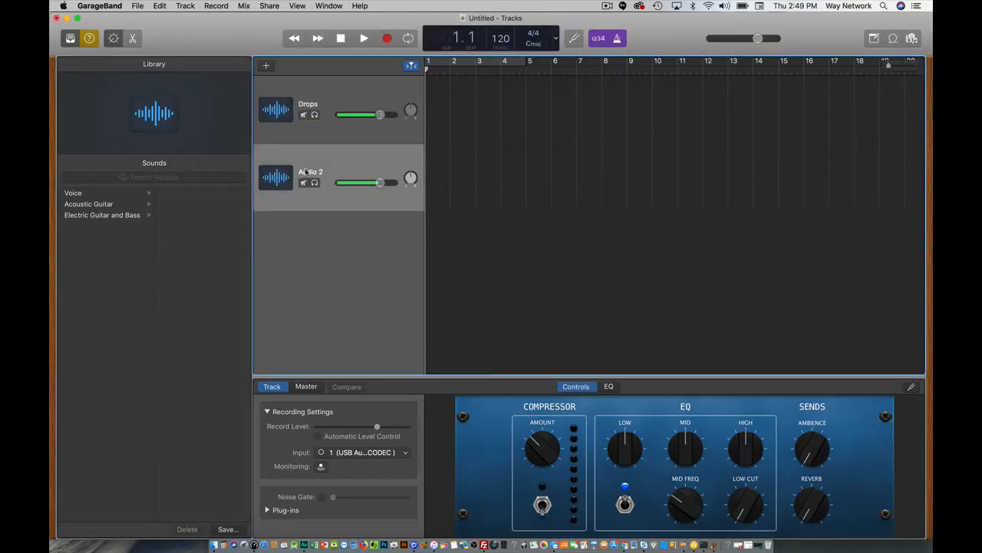
double_click(317, 175)
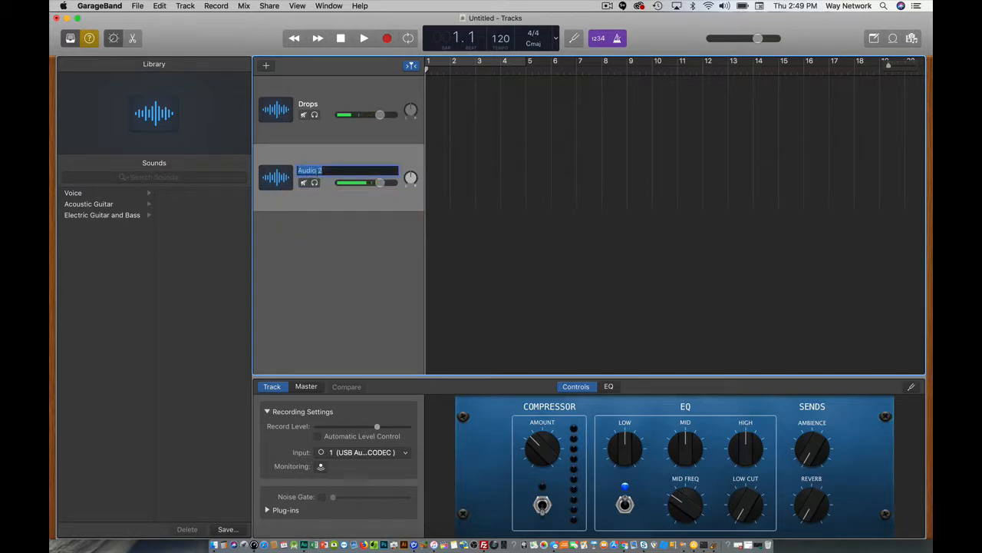
type("HO")
key("Return")
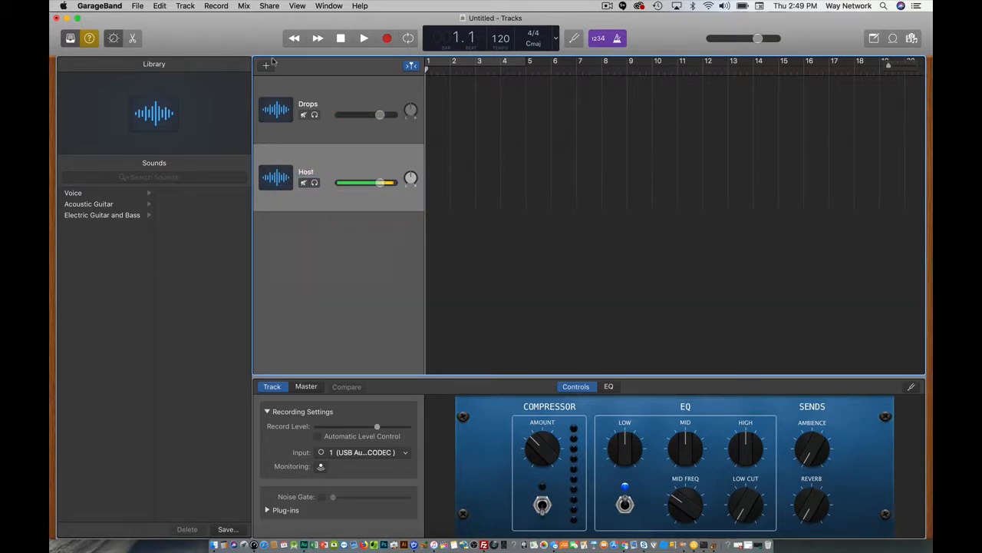
Add a third microphone audio track and name it Songs
left_click(269, 66)
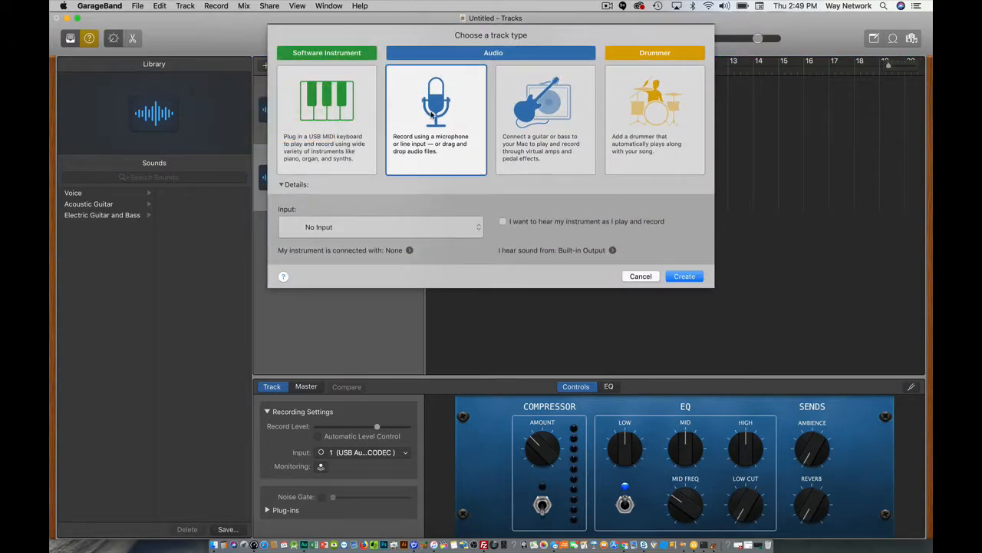
key("Return")
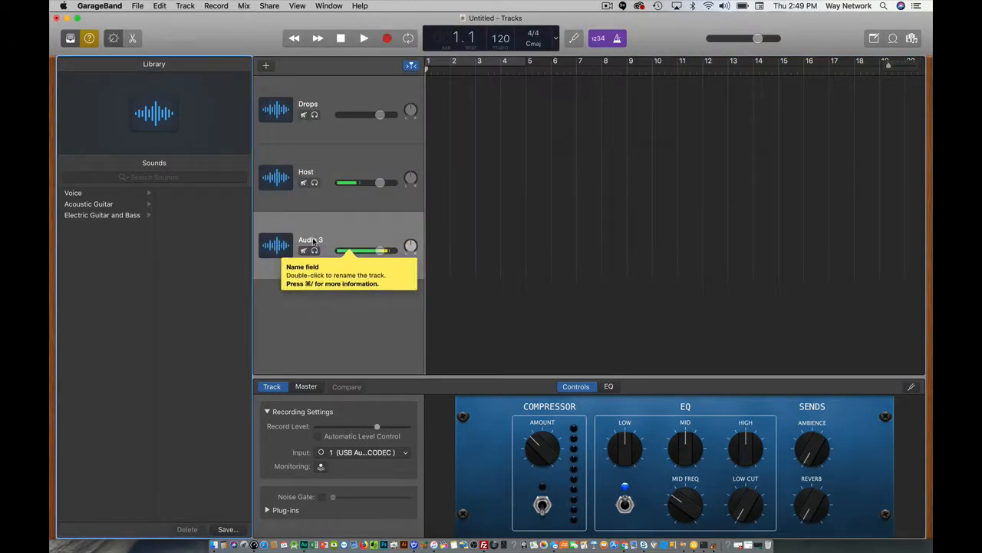
double_click(313, 240)
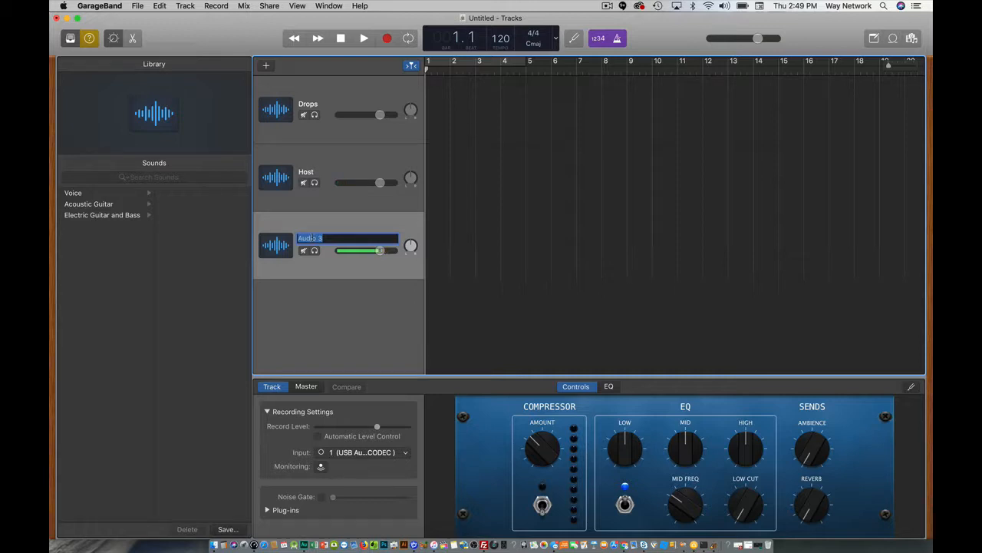
type("Songs")
key("Return")
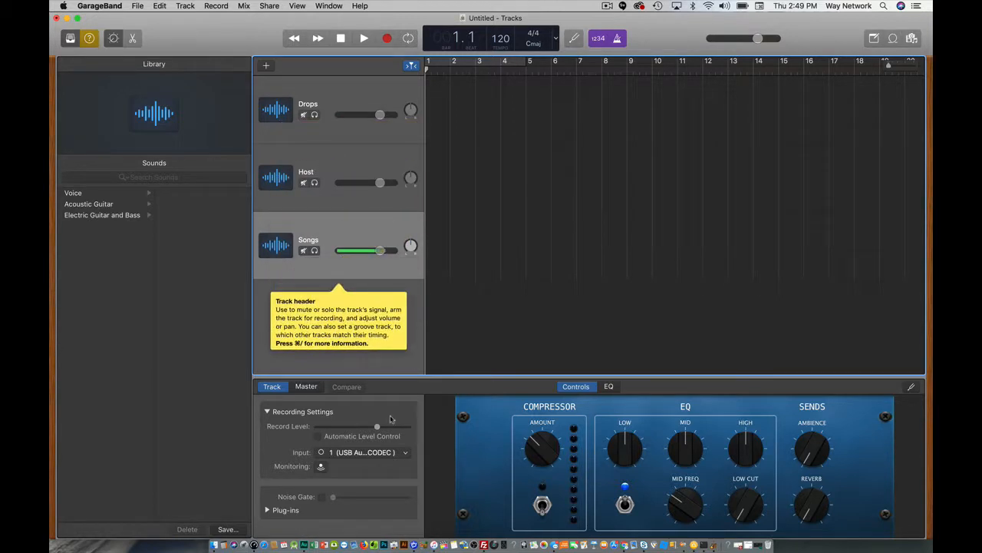
Import March prayer.m4a from the Finder show folder onto the Drops track and align its region with the start of bar 1
scroll(497, 253, "right", 1)
scroll(484, 250, "left", 1)
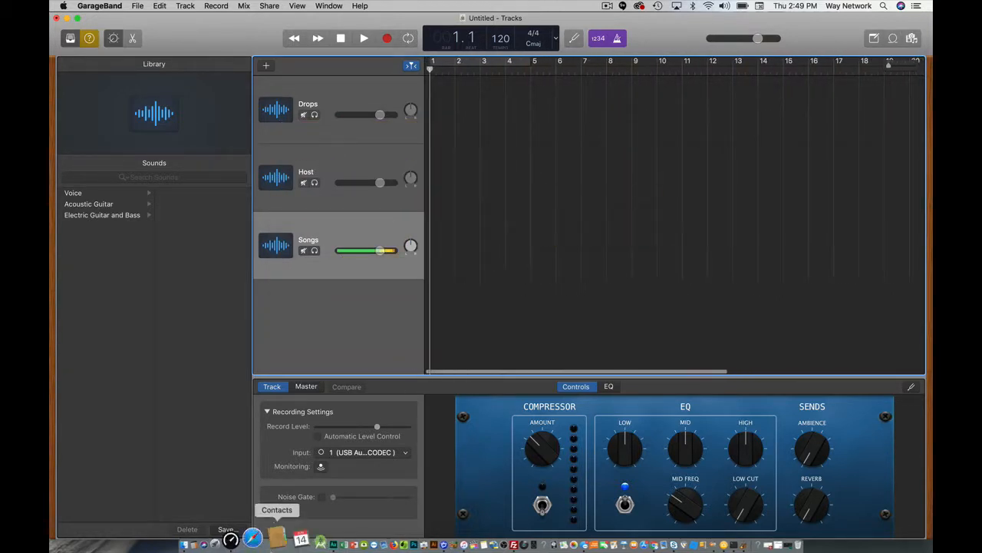
left_click(215, 537)
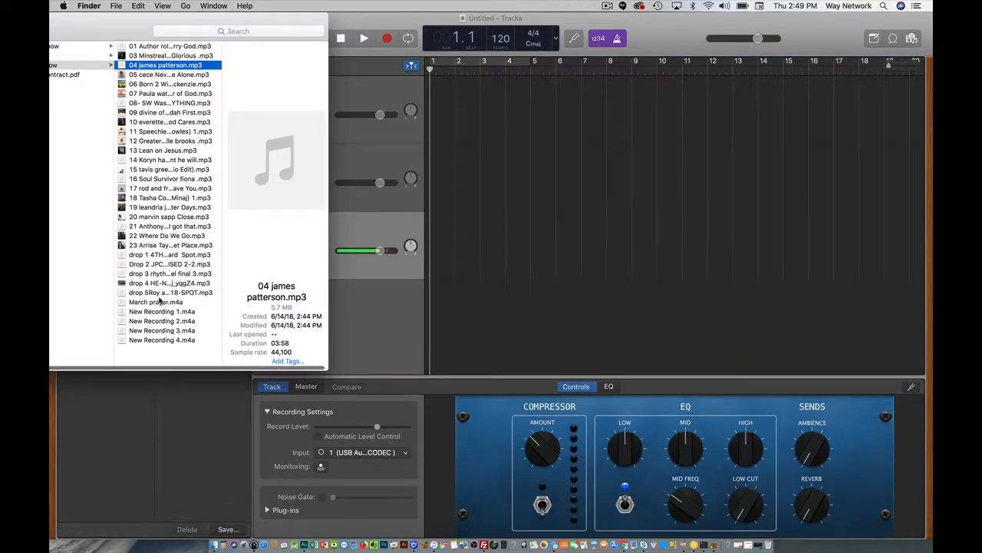
left_click_drag(160, 302, 435, 116)
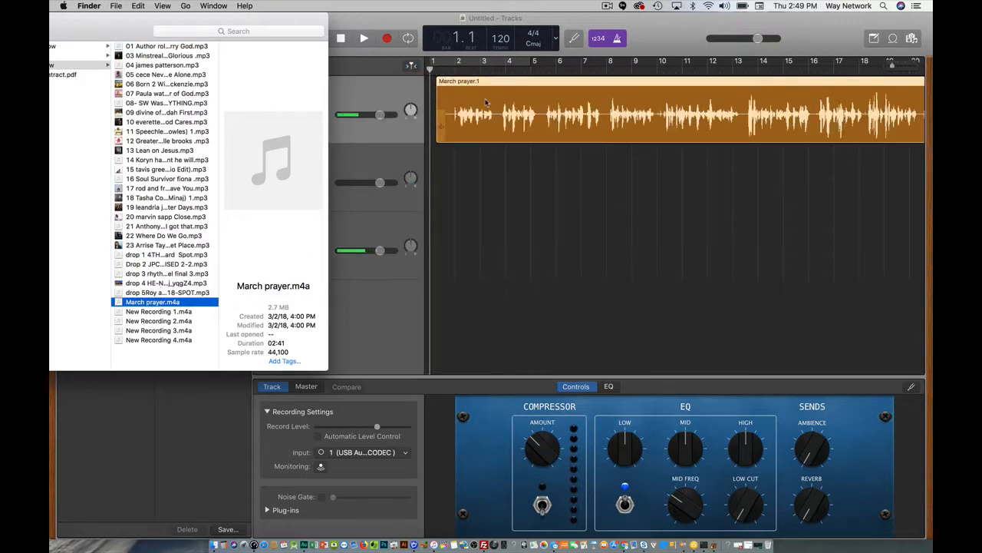
left_click_drag(483, 86, 459, 83)
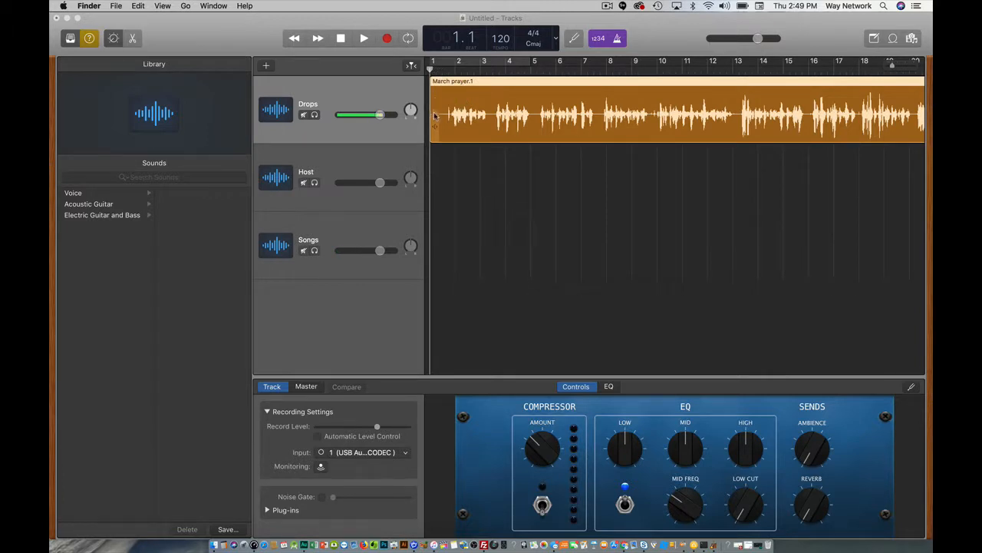
Move the playhead to the end of the March prayer region, at bar 81
left_click_drag(431, 70, 626, 69)
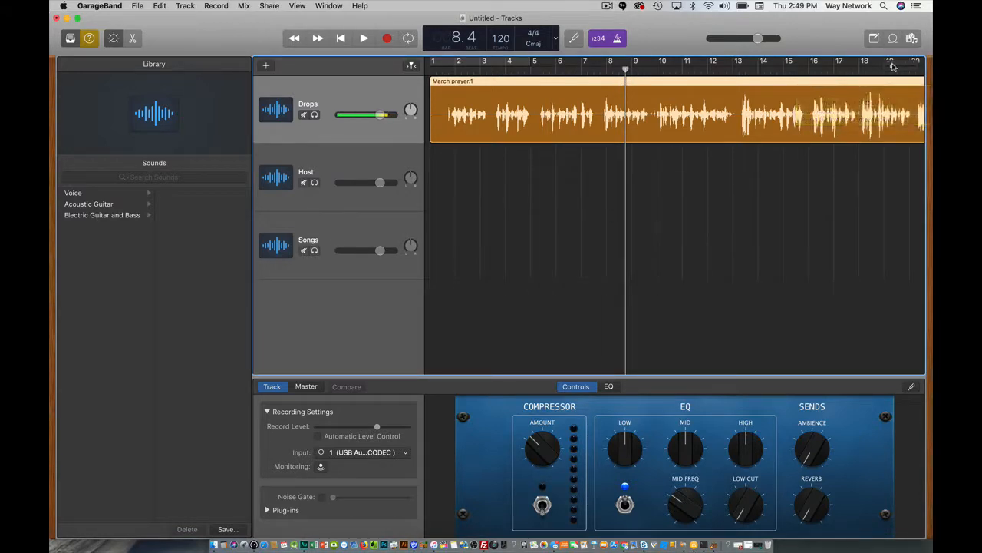
mouse_move(893, 68)
left_mouse_down()
mouse_move(905, 69)
mouse_move(884, 74)
left_mouse_up()
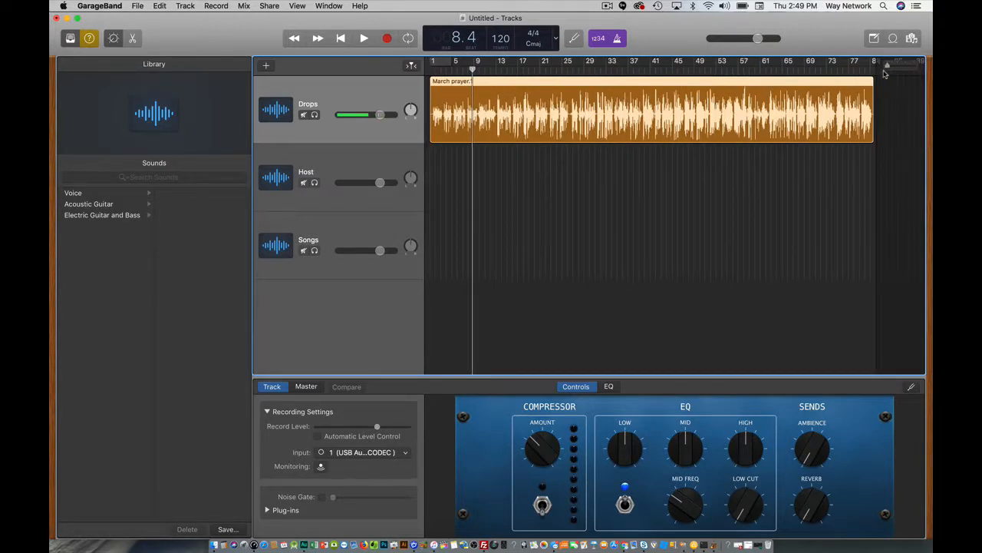
mouse_move(468, 68)
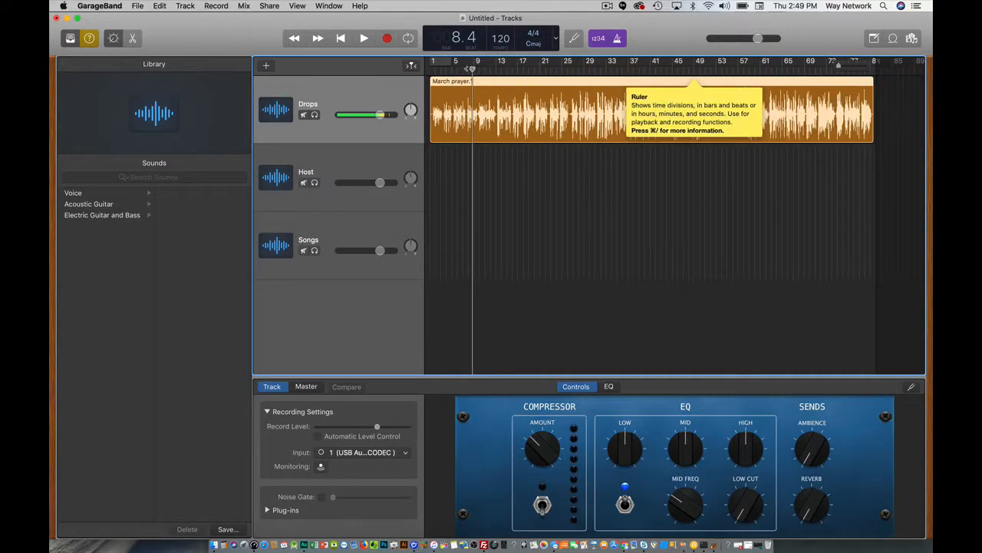
left_click_drag(471, 68, 873, 68)
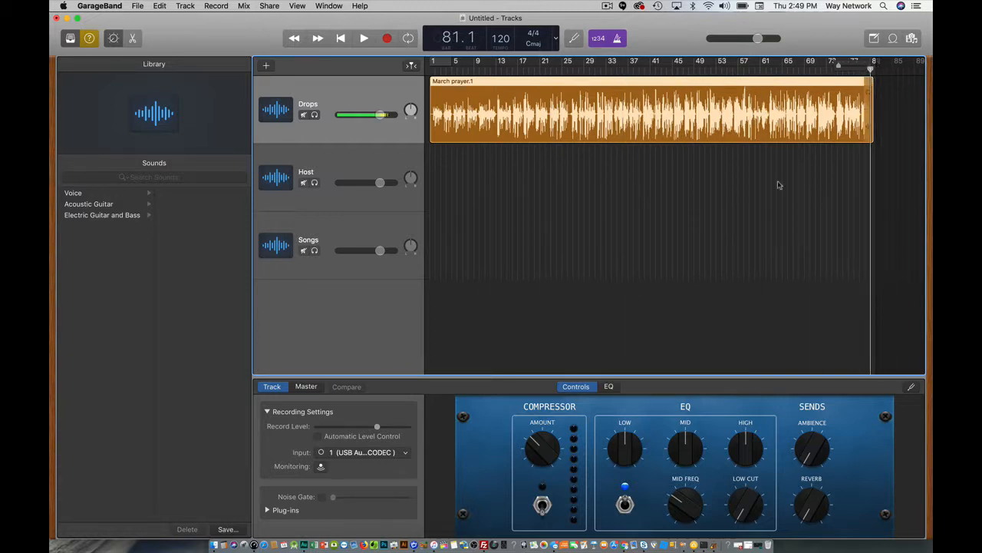
Import New Recording 1.m4a from the Finder show folder onto the Host track at bar 80
left_click(216, 543)
left_click(166, 312)
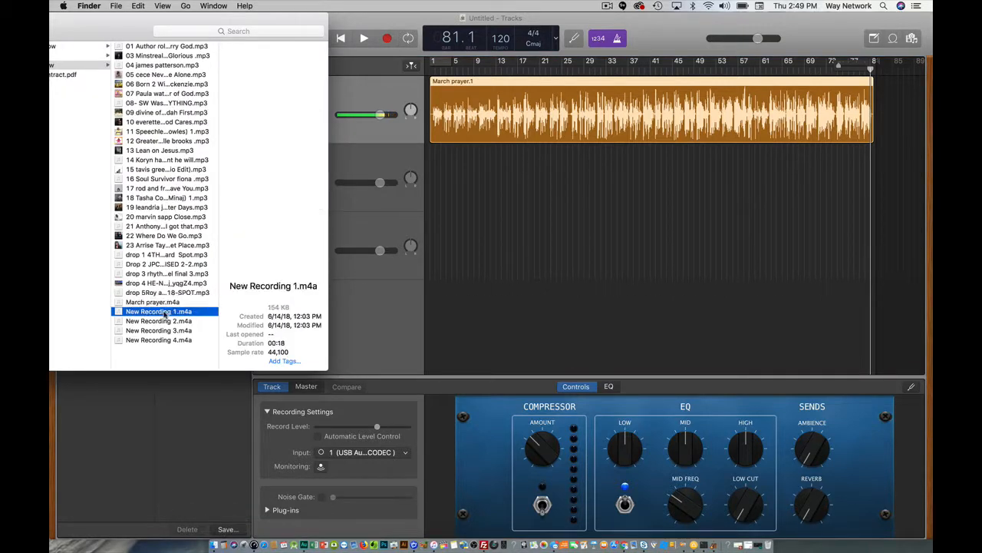
left_click_drag(127, 312, 874, 165)
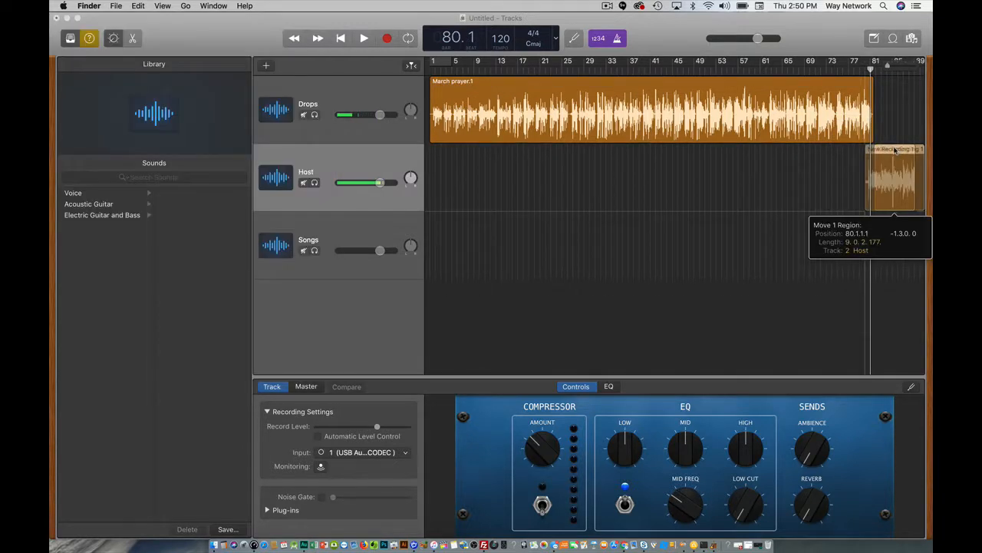
Move the New Recording 1 region on the Host track to start shortly after bar 81, just before the March prayer region ends
left_click_drag(888, 67, 895, 67)
scroll(802, 238, "right", 5)
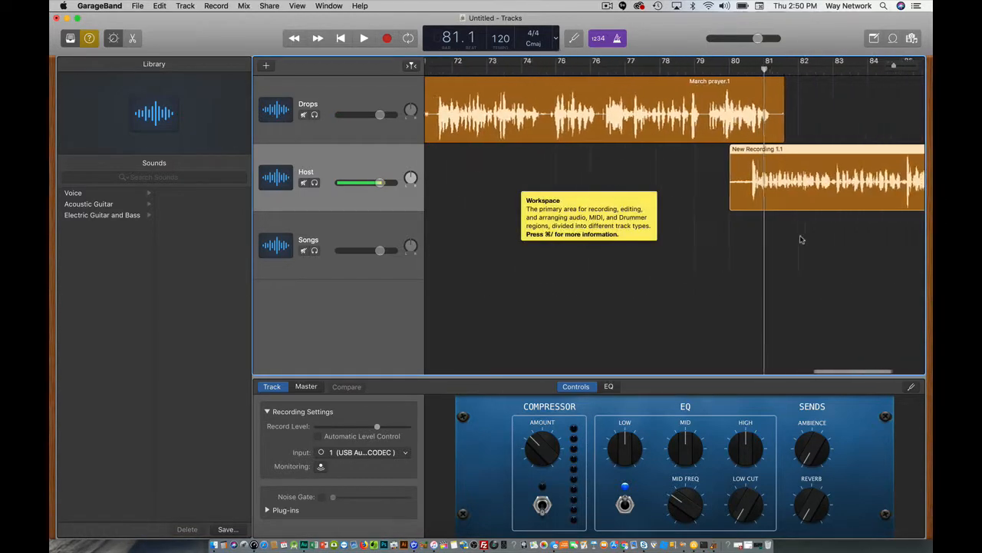
right_click(782, 146)
left_click(758, 134)
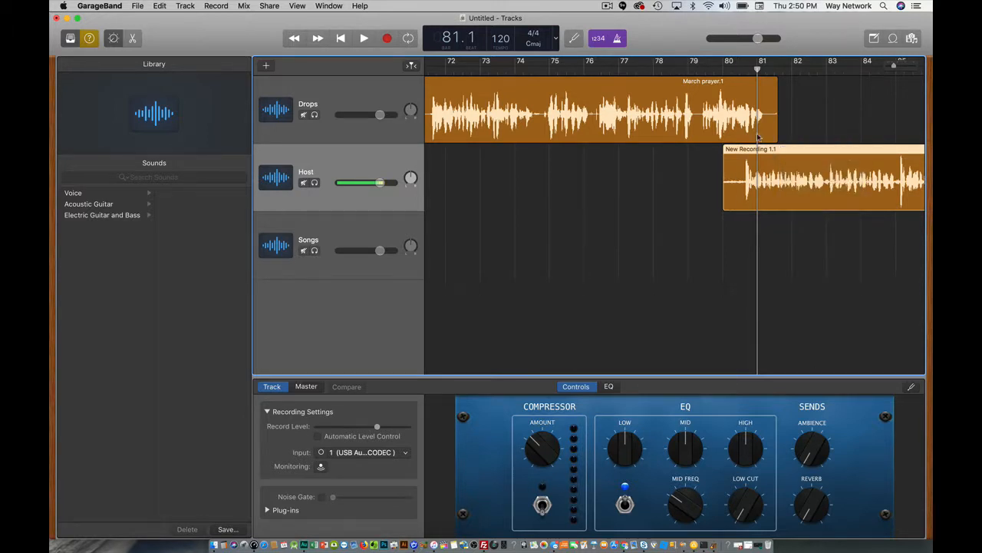
left_click(775, 139)
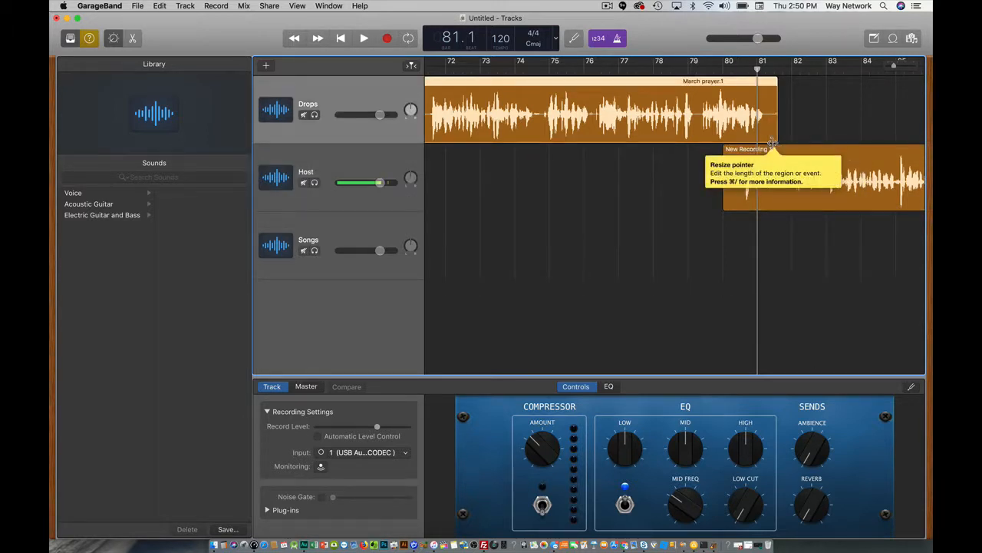
left_click(846, 152)
mouse_move(833, 152)
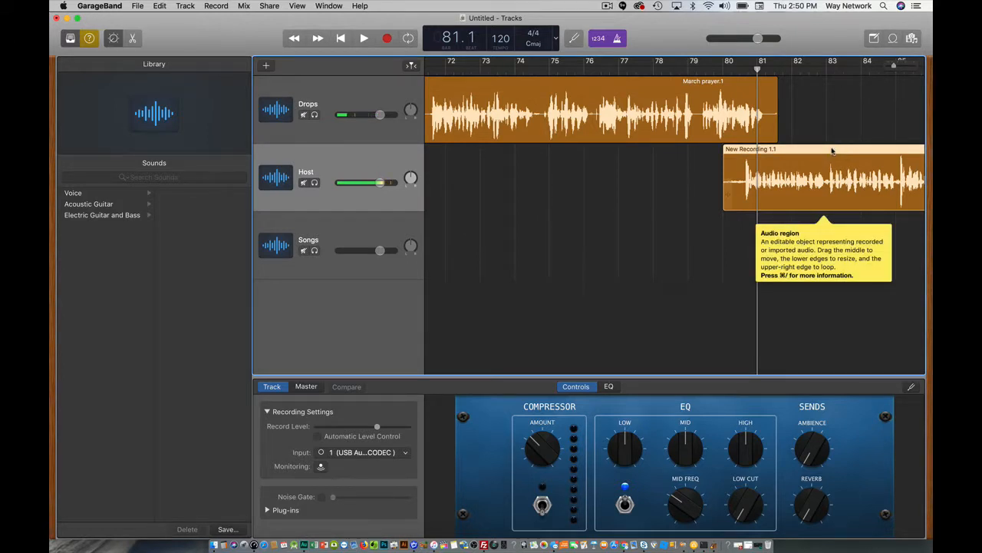
left_click_drag(803, 152, 838, 151)
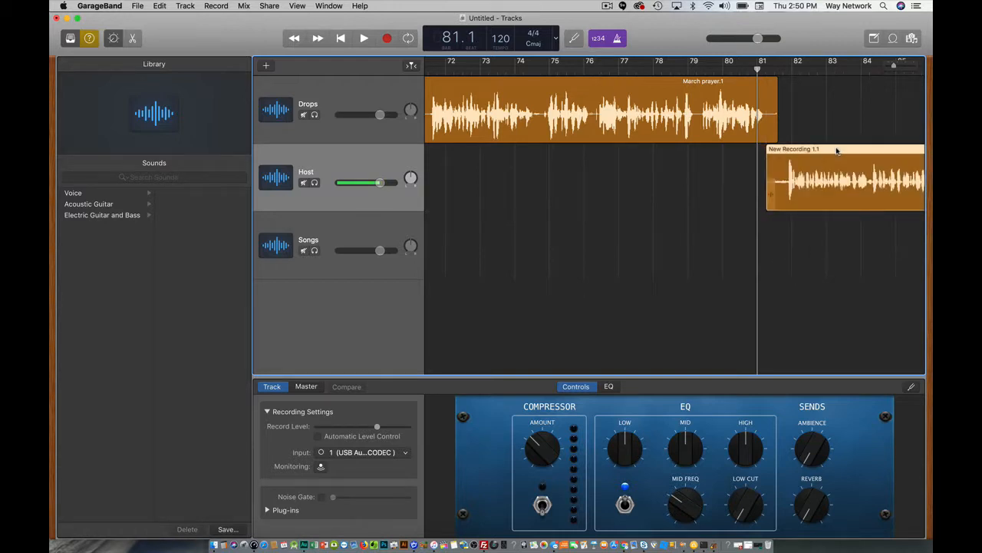
mouse_move(799, 150)
Preview New Recording 2.m4a in the Finder show folder
scroll(827, 162, "right", 5)
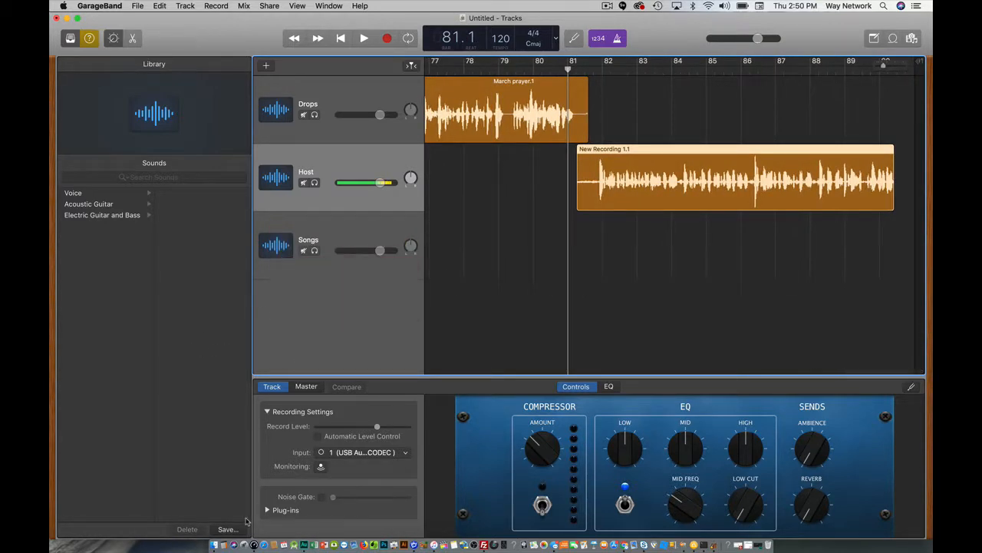
left_click(217, 542)
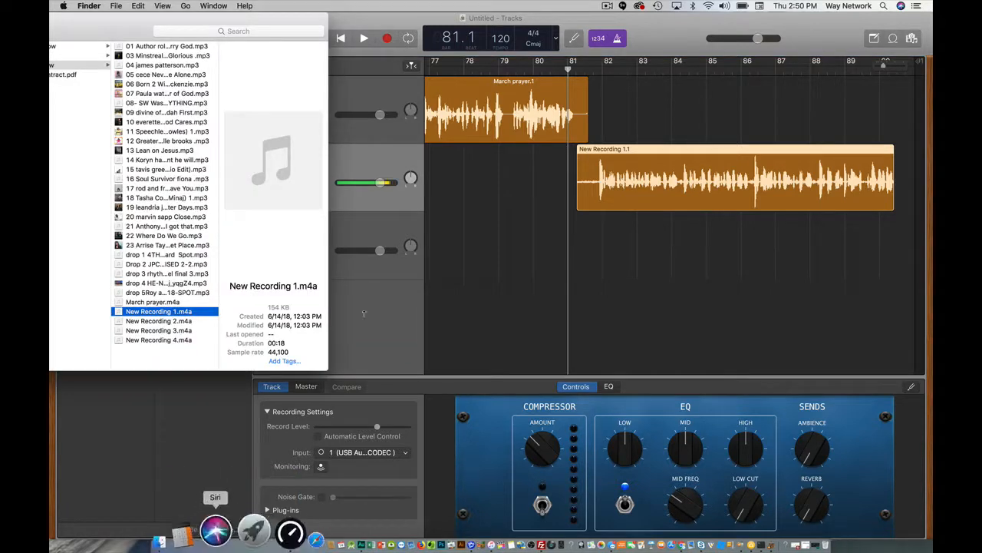
left_click(181, 320)
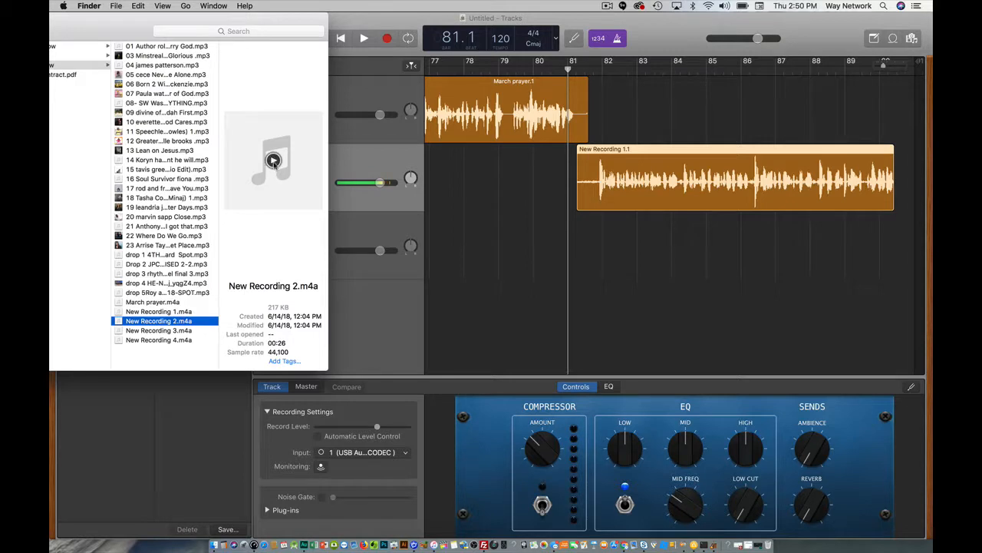
left_click(273, 160)
left_click(274, 161)
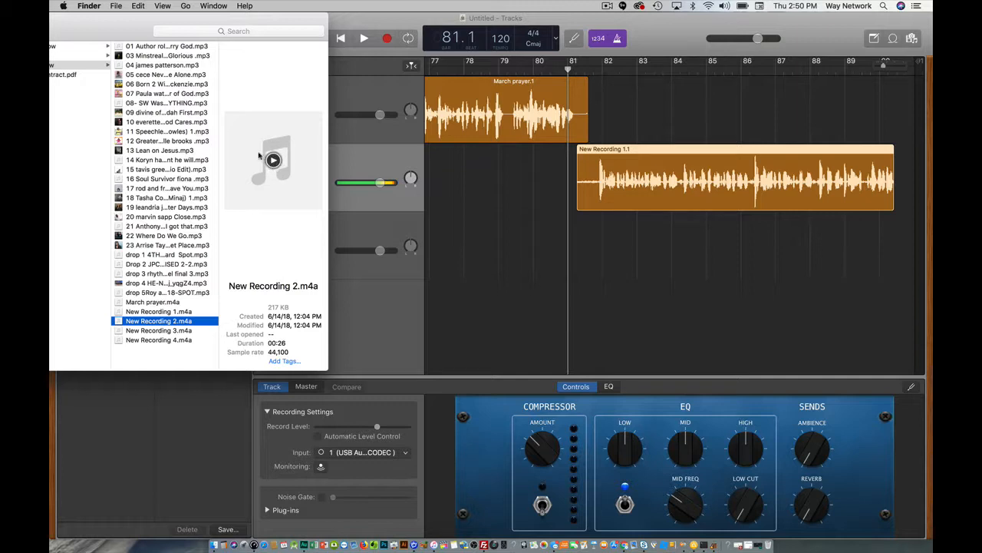
Import the 01 Author roland, 03 Minstreal appointed Glorious and 04 james patterson MP3 files together onto the Songs track at bar 90
left_click(186, 94)
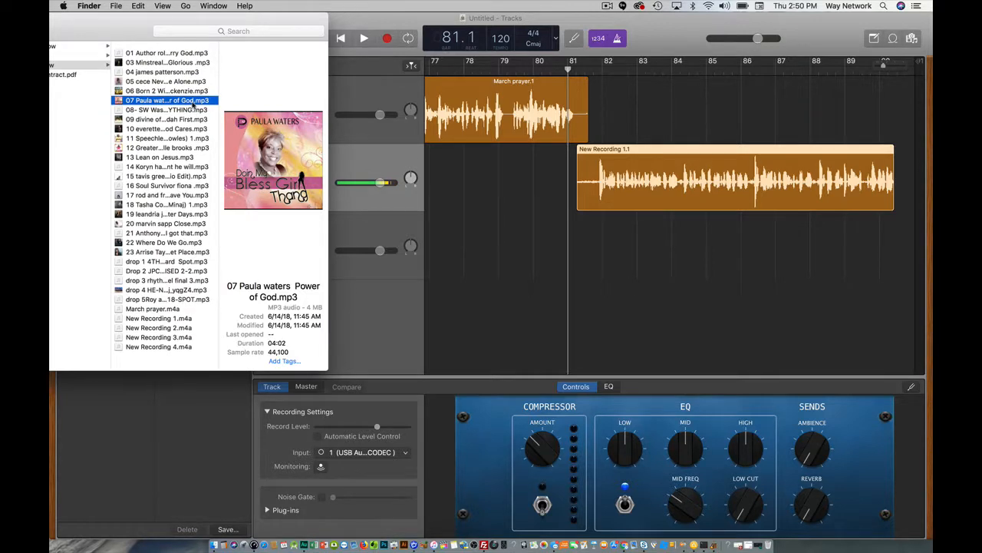
left_click(163, 46)
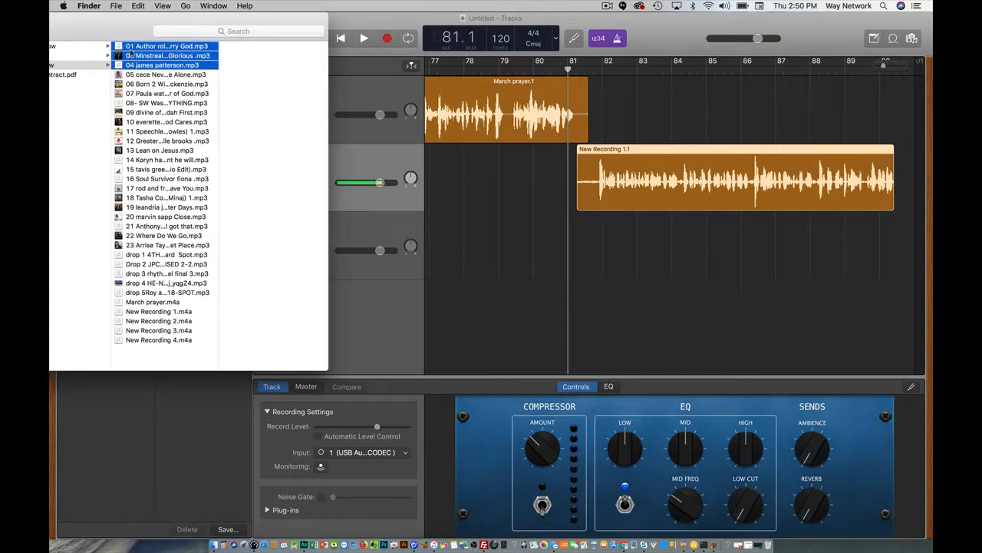
left_click_drag(130, 55, 879, 238)
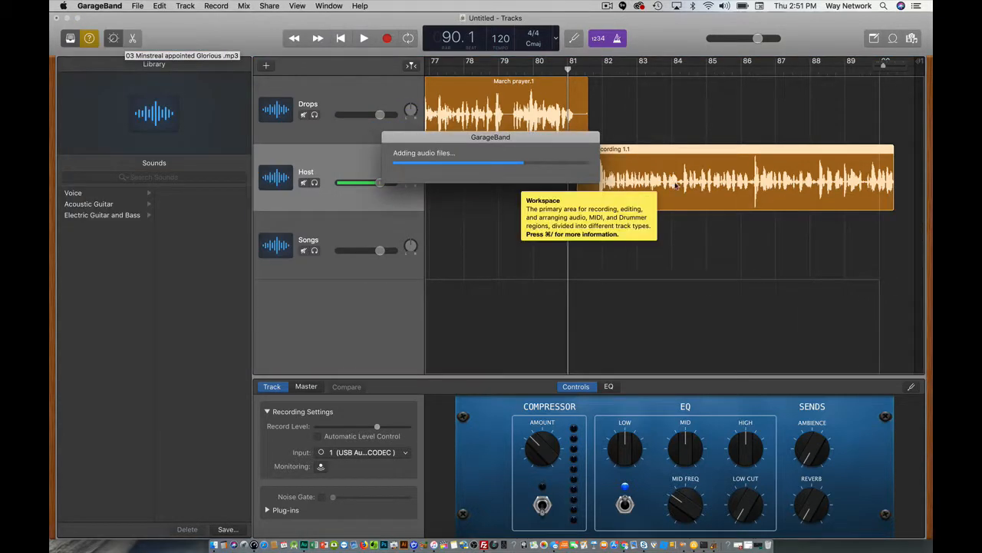
Delete the 03 Minstreal appointed Glorious and 04 james patterson regions together with their extra tracks
scroll(726, 244, "right", 10)
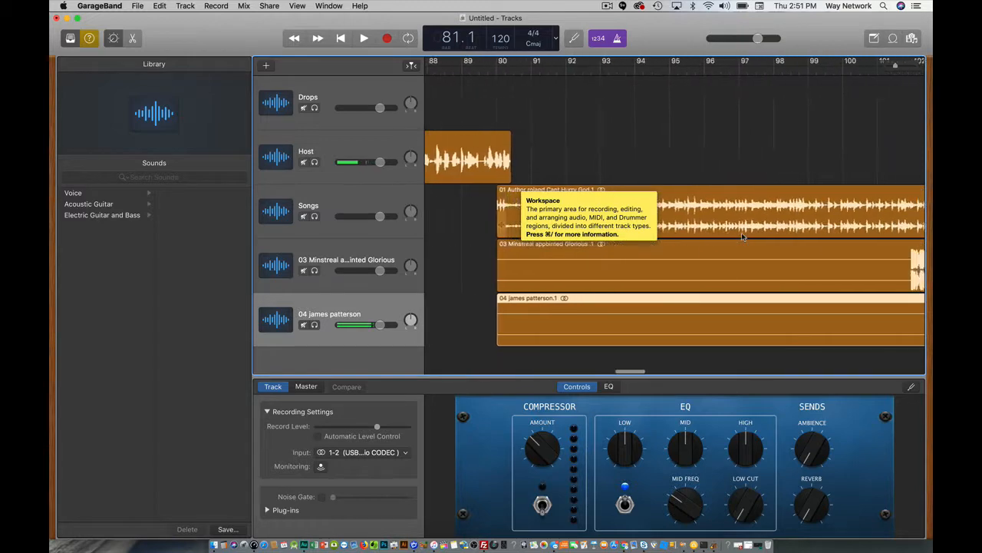
left_click(714, 251)
key("Delete")
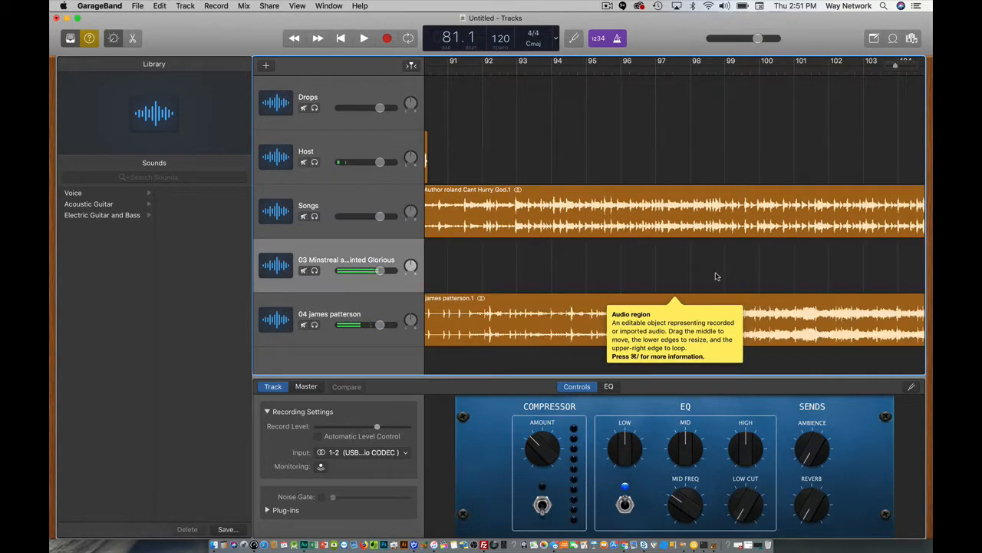
left_click(725, 300)
key("Delete")
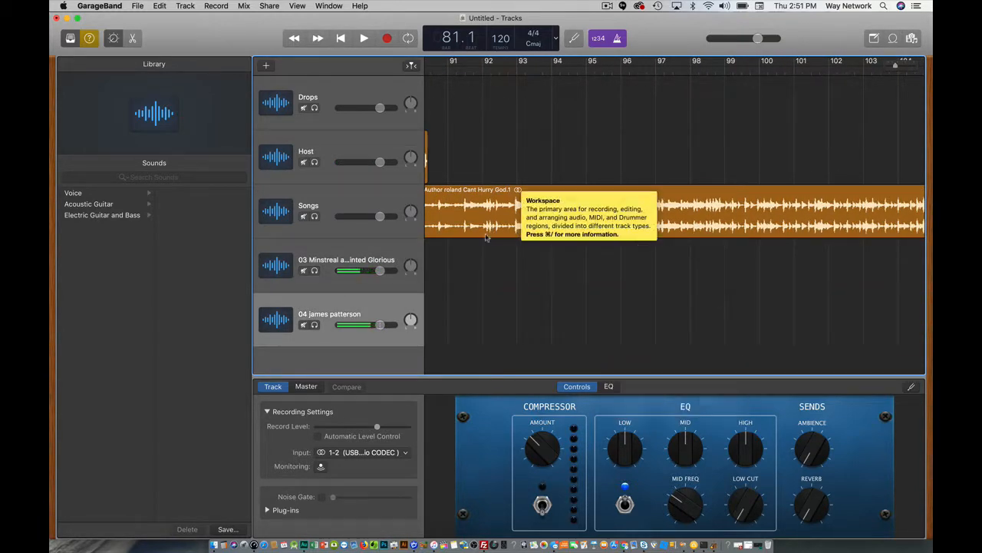
left_click(365, 257)
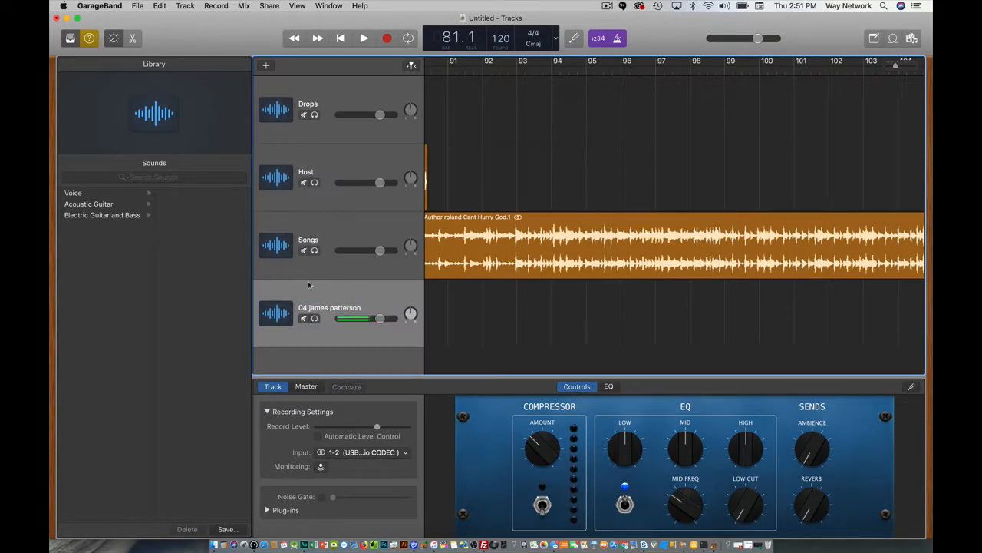
key("super+BackSpace")
Move the 01 Author roland Cant Hurry God region on the Songs track to start where the New Recording 1 region ends
scroll(326, 276, "left", 2)
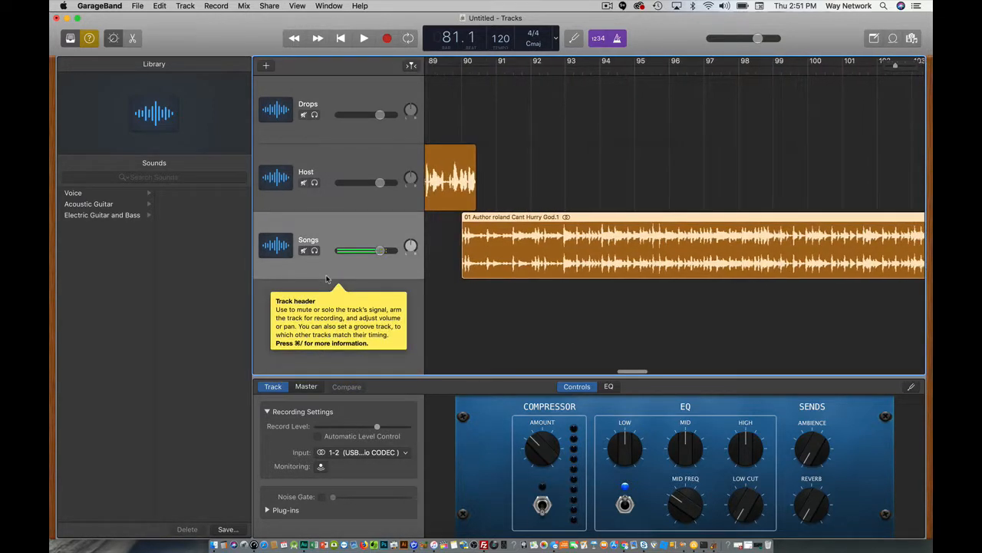
scroll(326, 276, "right", 5)
scroll(610, 281, "left", 6)
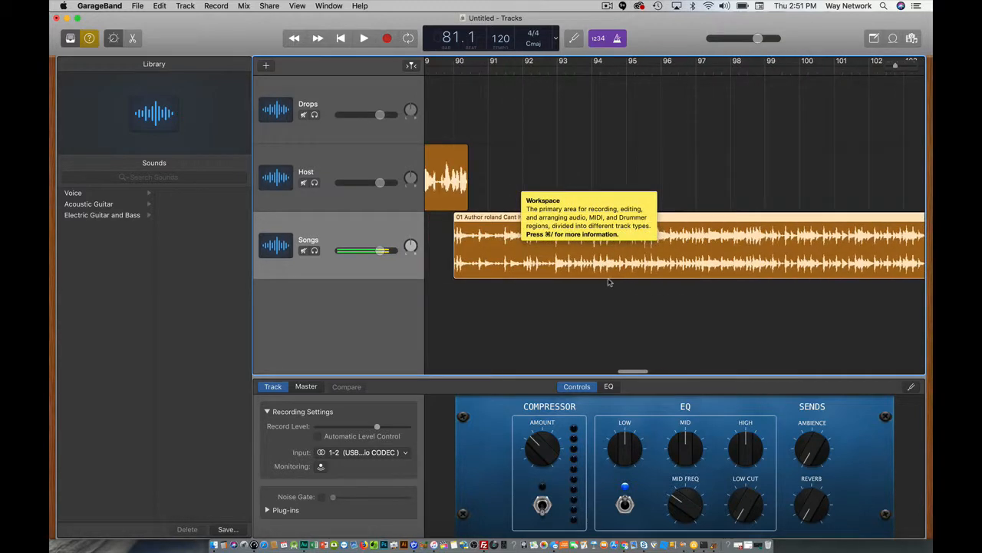
scroll(541, 219, "left", 1)
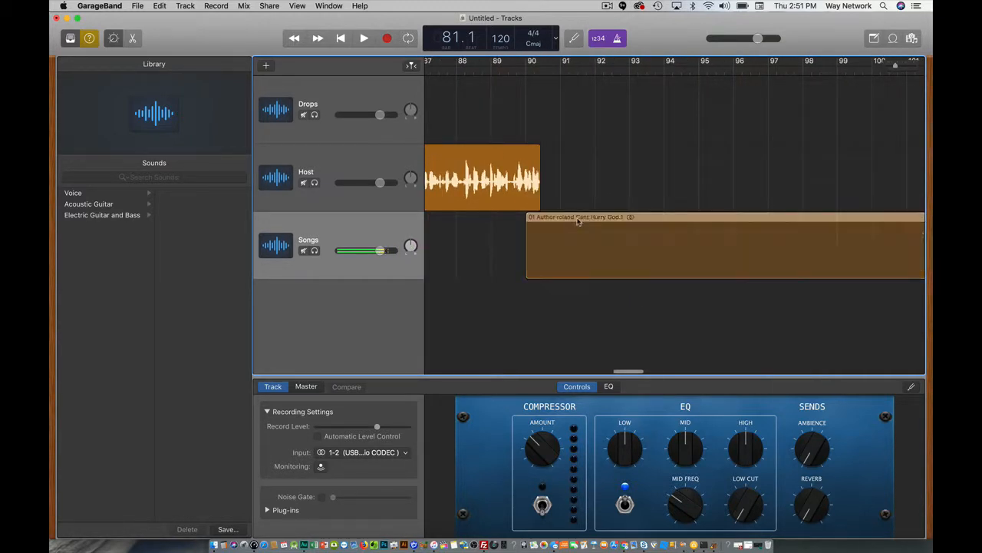
left_click_drag(565, 219, 577, 219)
Import 03 Minstreal appointed Glorious .mp3 from Finder onto the Songs track and align it with the end of the 01 song, at bar 230
scroll(662, 267, "right", 10)
scroll(662, 267, "right", 20)
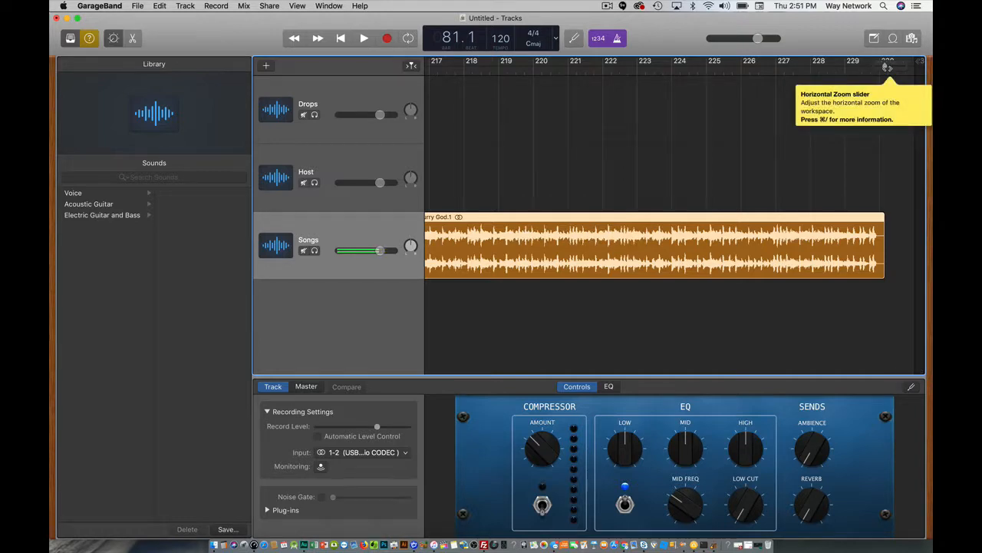
mouse_move(887, 68)
left_mouse_down()
mouse_move(871, 75)
mouse_move(884, 77)
left_mouse_up()
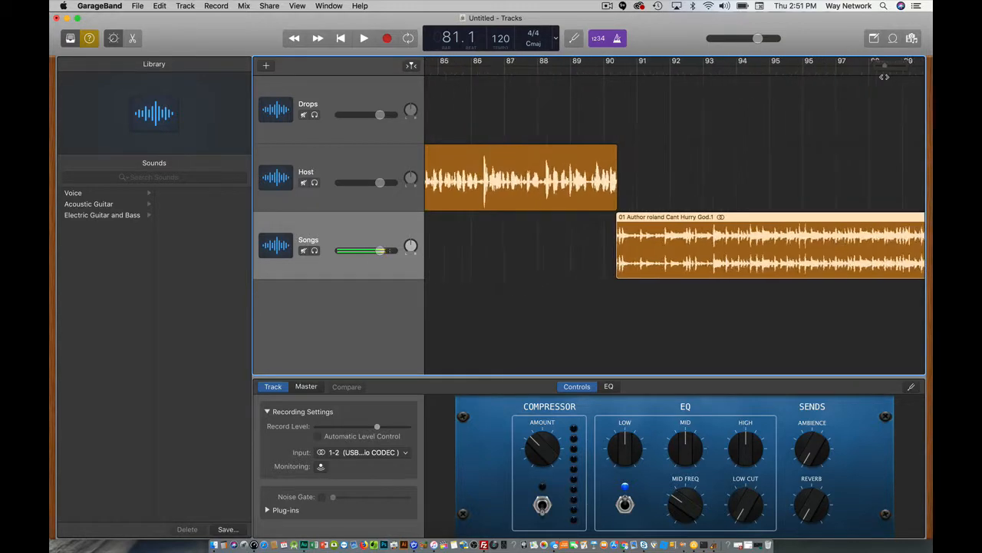
scroll(884, 217, "right", 10)
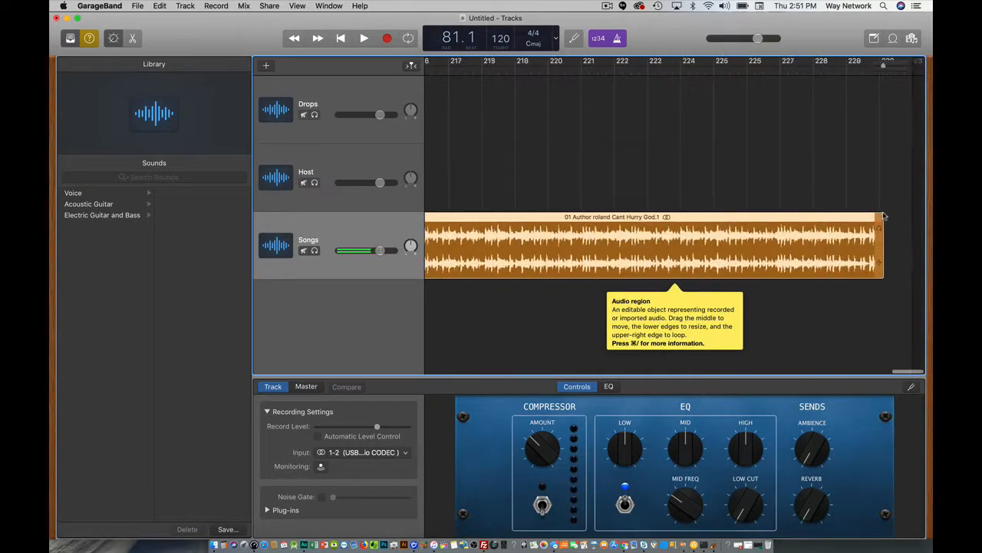
left_click(214, 541)
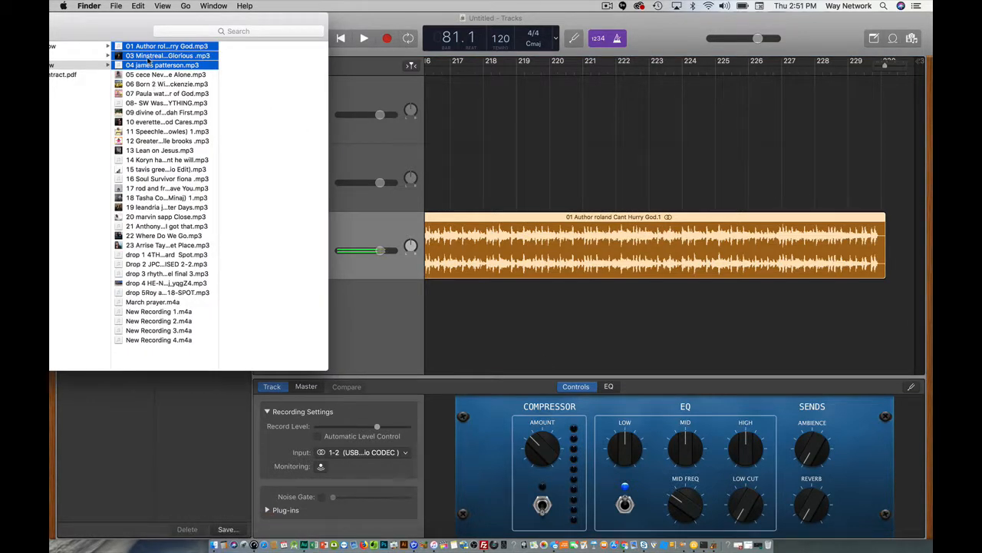
left_click(117, 57)
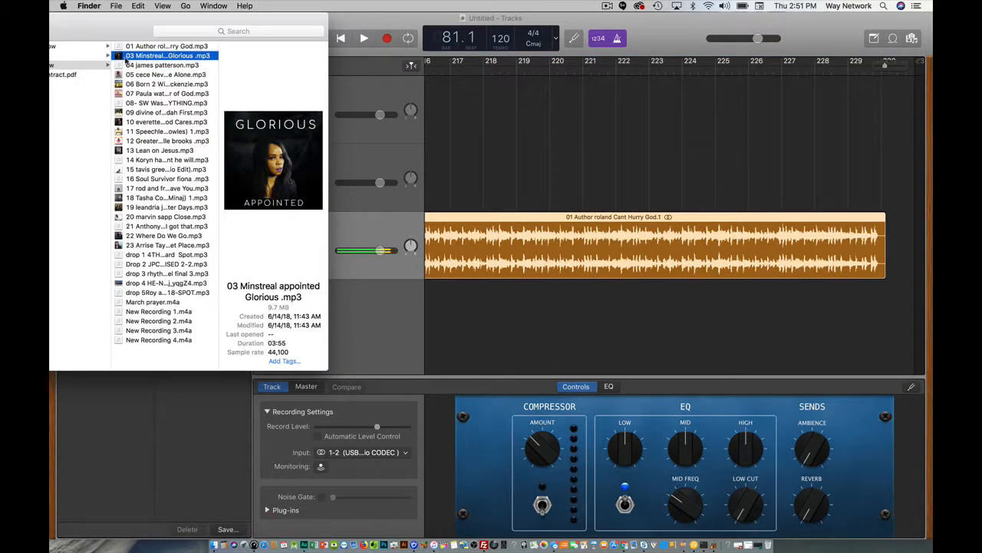
left_click_drag(264, 92, 894, 261)
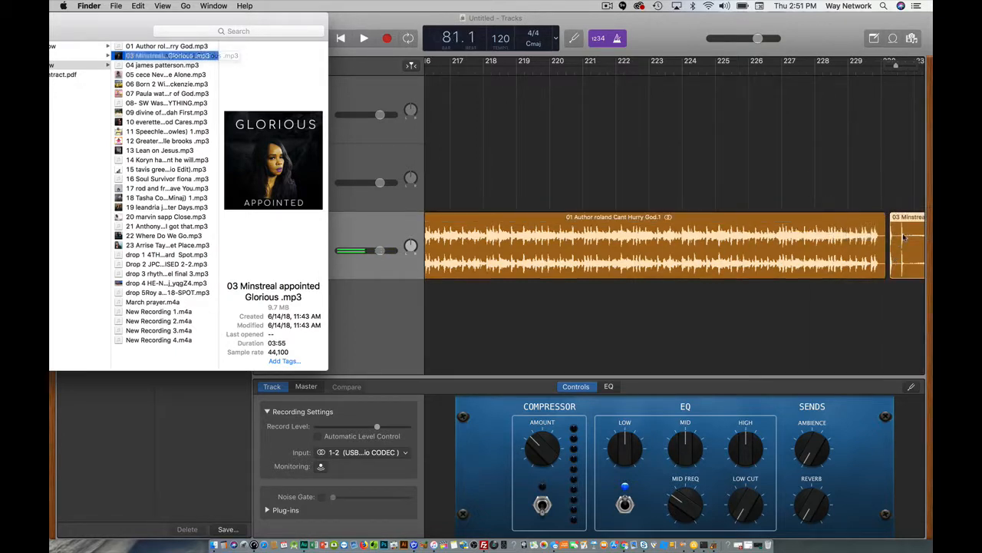
left_click_drag(908, 217, 904, 218)
Import 04 james patterson.mp3 from Finder onto the Songs track directly after the 03 Minstreal appointed Glorious region
scroll(904, 224, "right", 20)
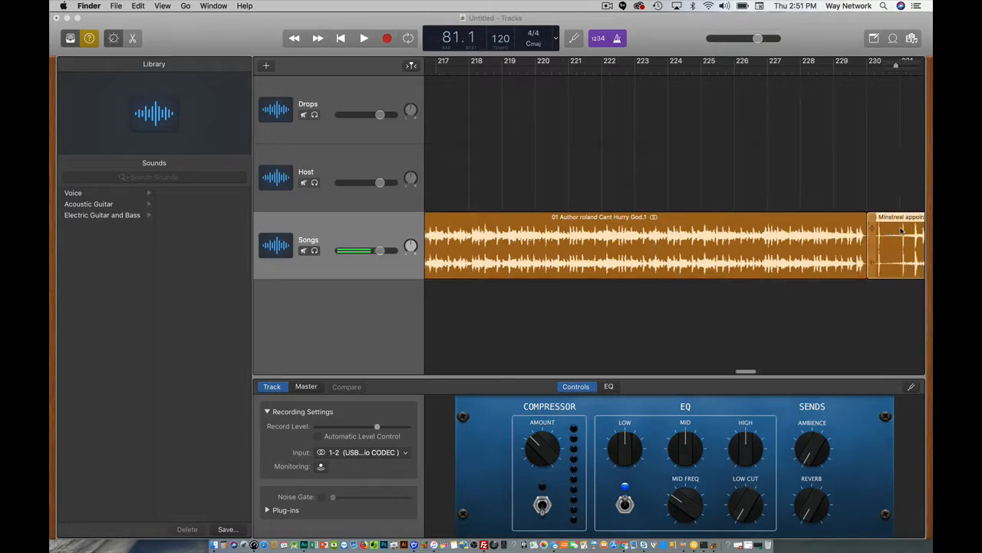
scroll(902, 231, "right", 2)
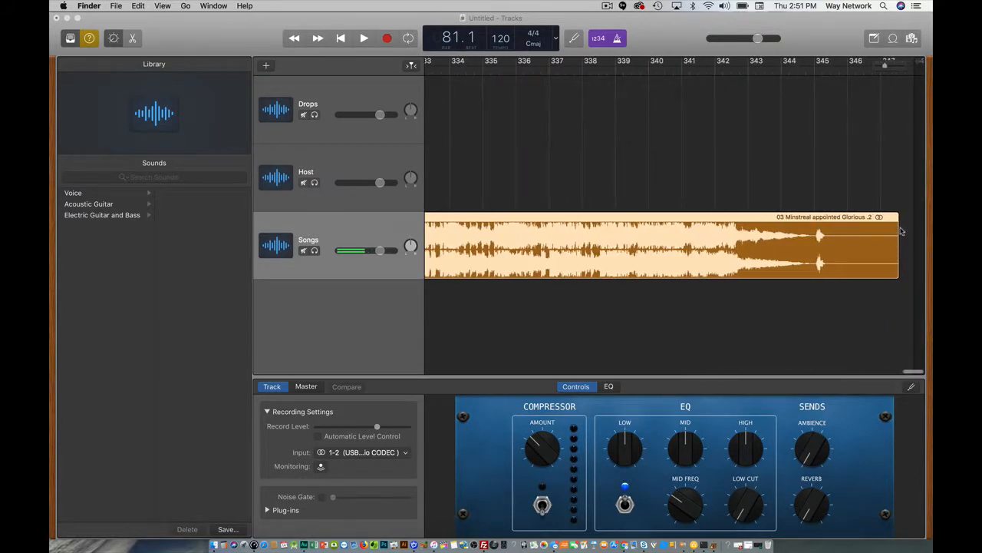
left_click(215, 544)
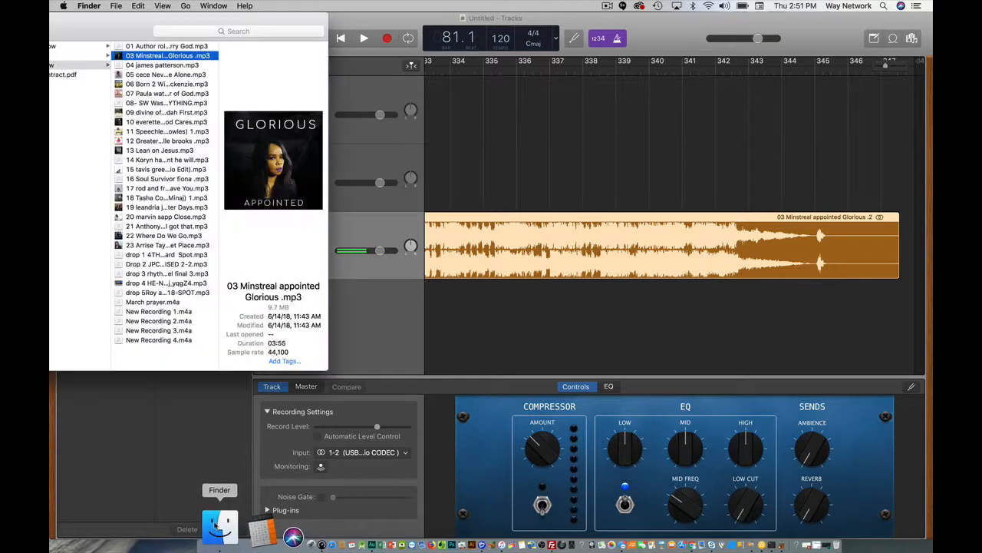
left_click_drag(127, 66, 318, 87)
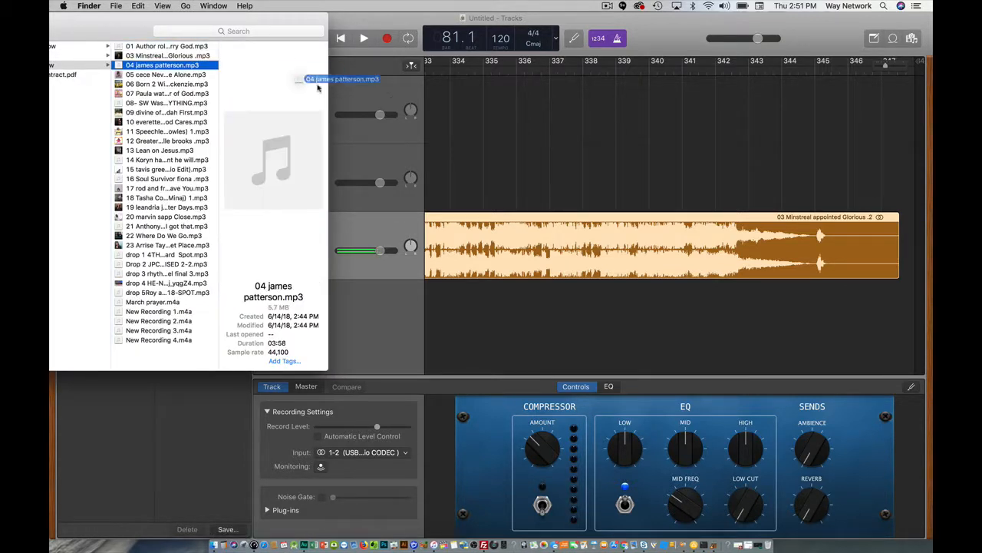
left_click_drag(530, 132, 900, 258)
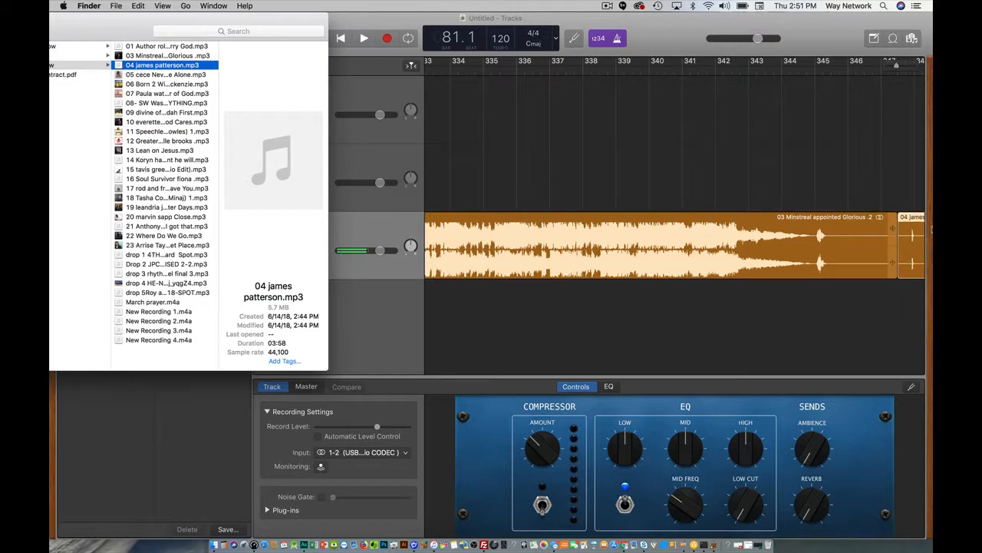
Import drop 1 4TH Annual S&M Indie Award Spot.mp3 from Finder onto the Drops track at bar 466, near the end of the 04 song
scroll(863, 252, "right", 20)
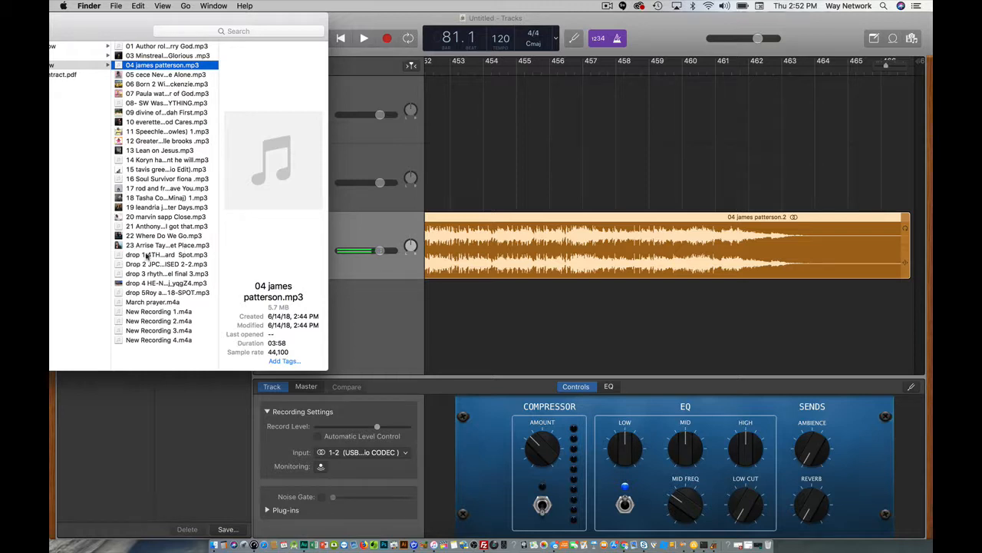
left_click(146, 256)
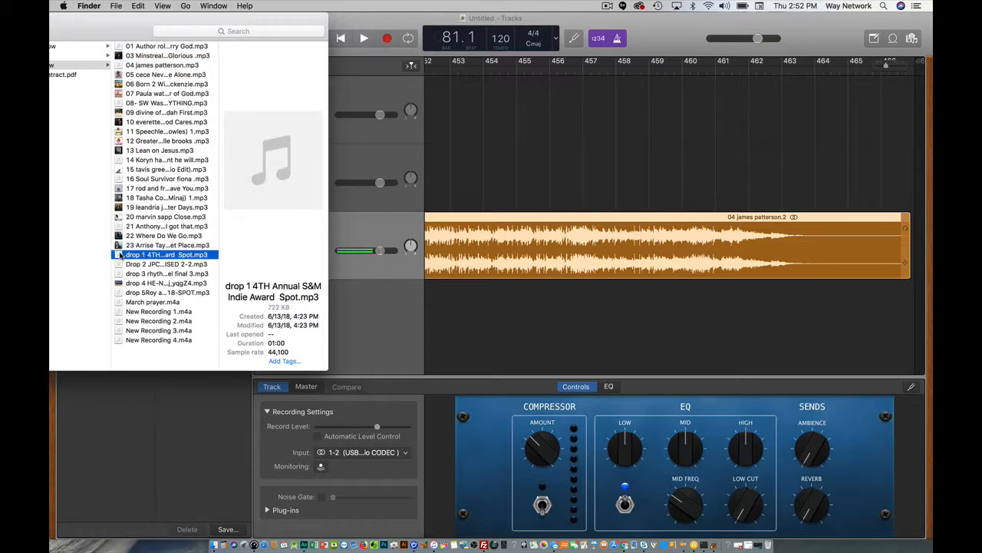
left_click_drag(119, 255, 887, 104)
scroll(887, 148, "left", 10)
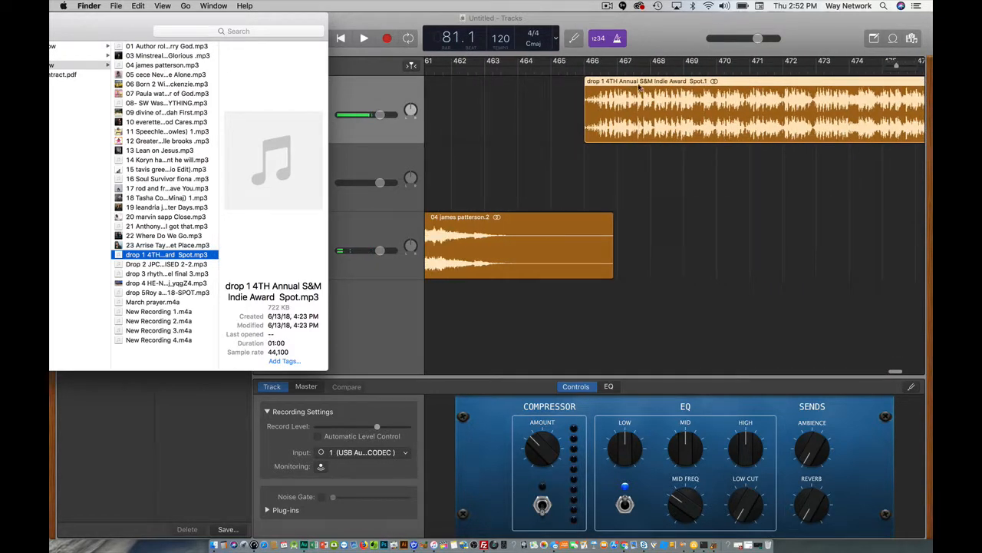
Move the drop 1 region earlier on the Drops track to about bar 463 and play the transition from the 04 song
left_click_drag(639, 83, 560, 89)
left_click(486, 68)
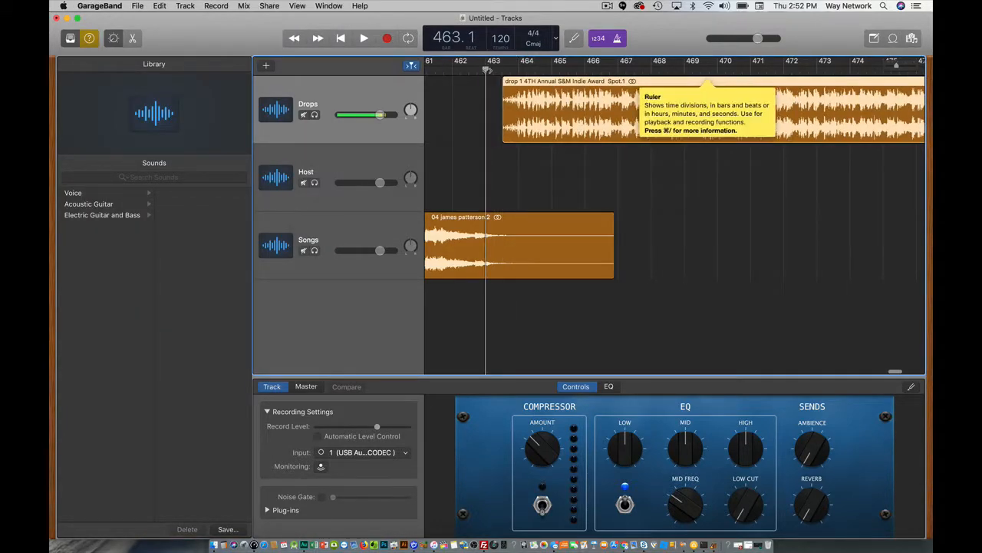
key("space")
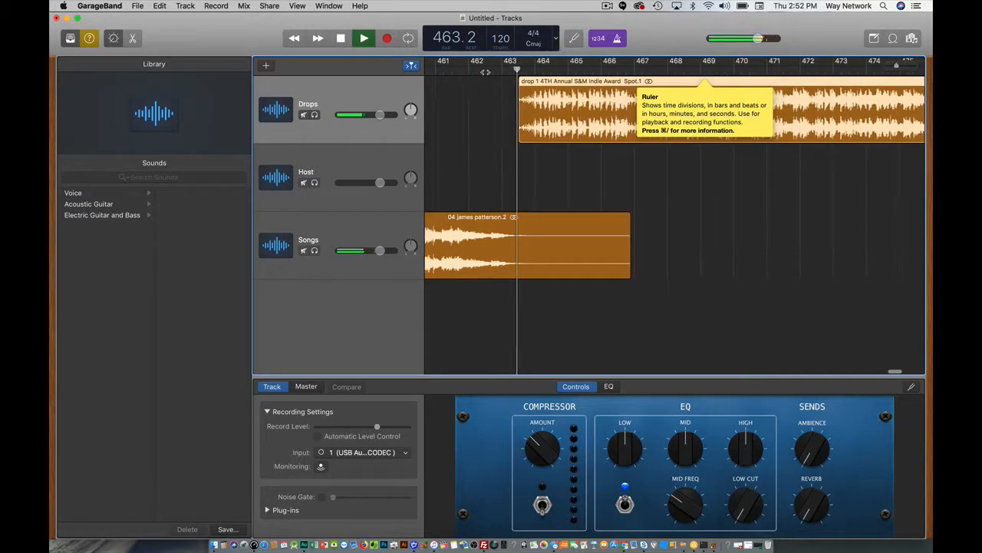
key("space")
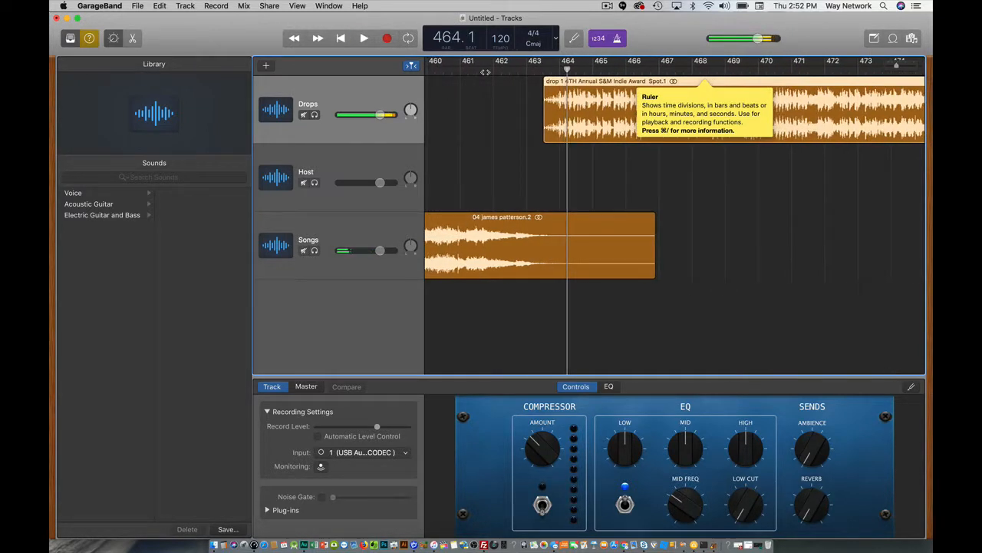
Turn off the count-in and metronome, and replay the transition into the drop 1 region from bar 462
left_click(599, 39)
left_click(558, 70)
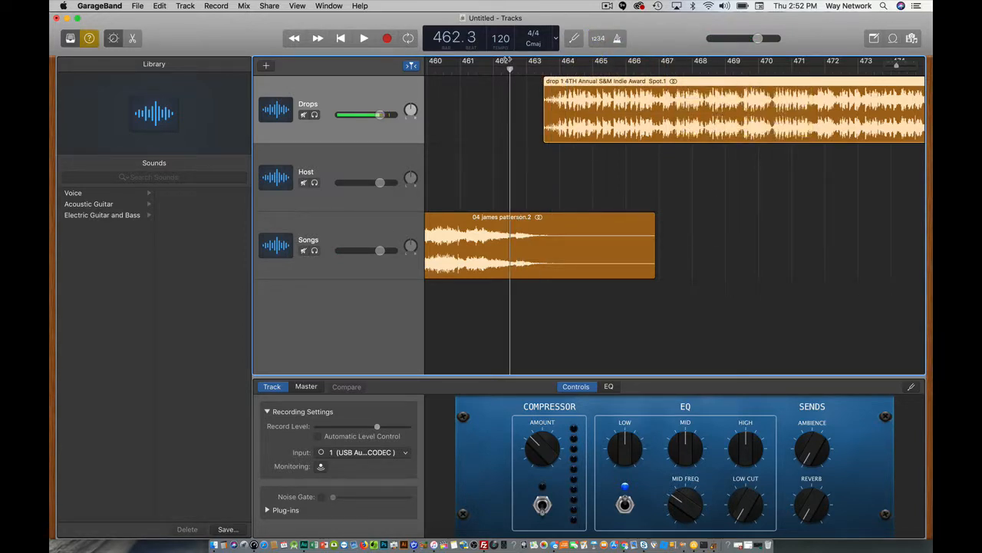
key("space")
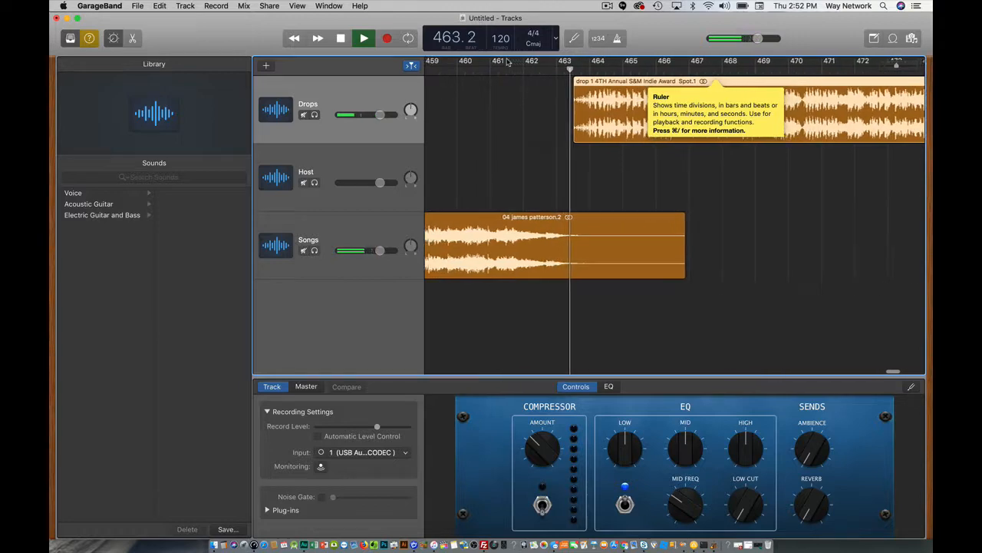
key("space")
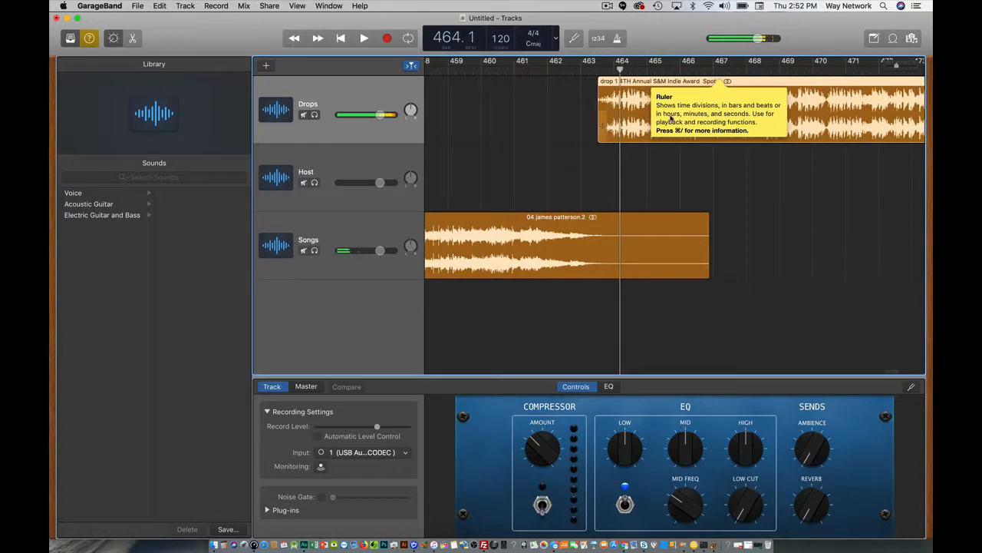
Import 05 cece Never Have to Be Alone.mp3 from Finder onto the Songs track, starting where the drop 1 region ends
scroll(680, 167, "right", 10)
scroll(680, 167, "left", 20)
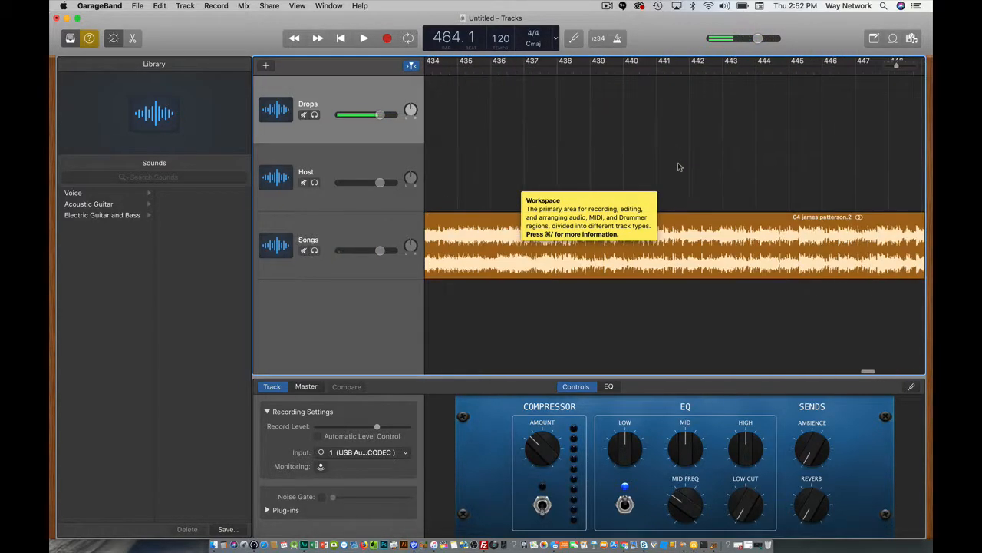
scroll(679, 167, "right", 3)
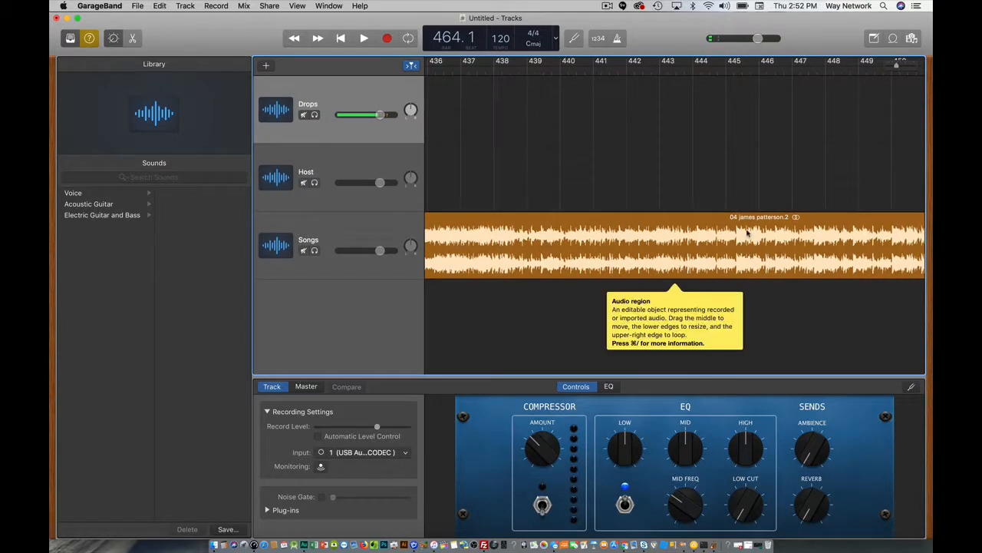
scroll(775, 234, "right", 20)
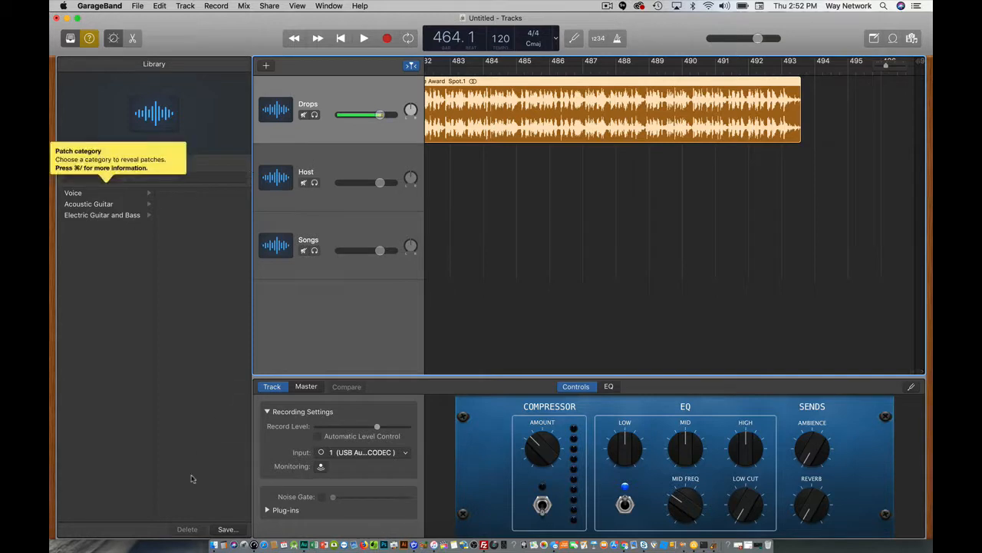
left_click(208, 529)
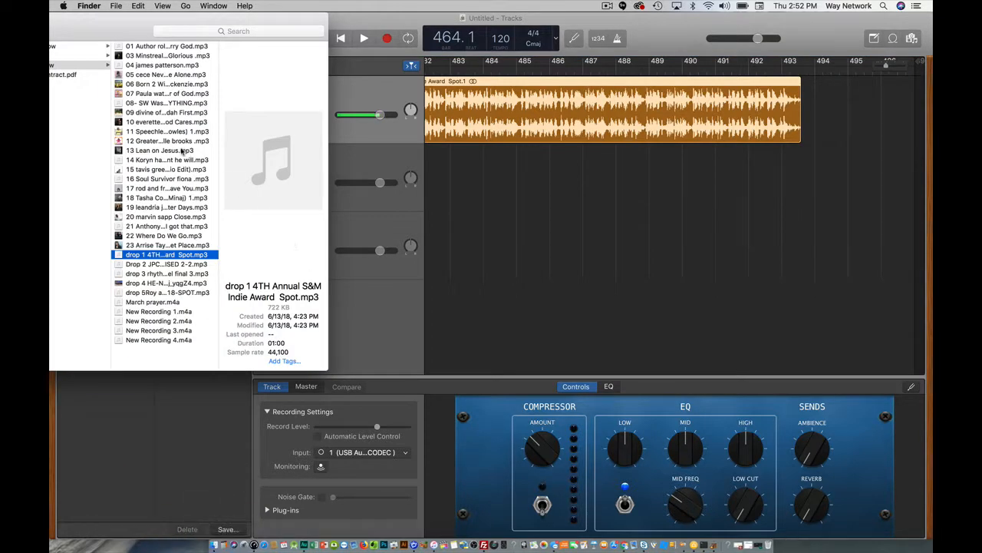
left_click(119, 75)
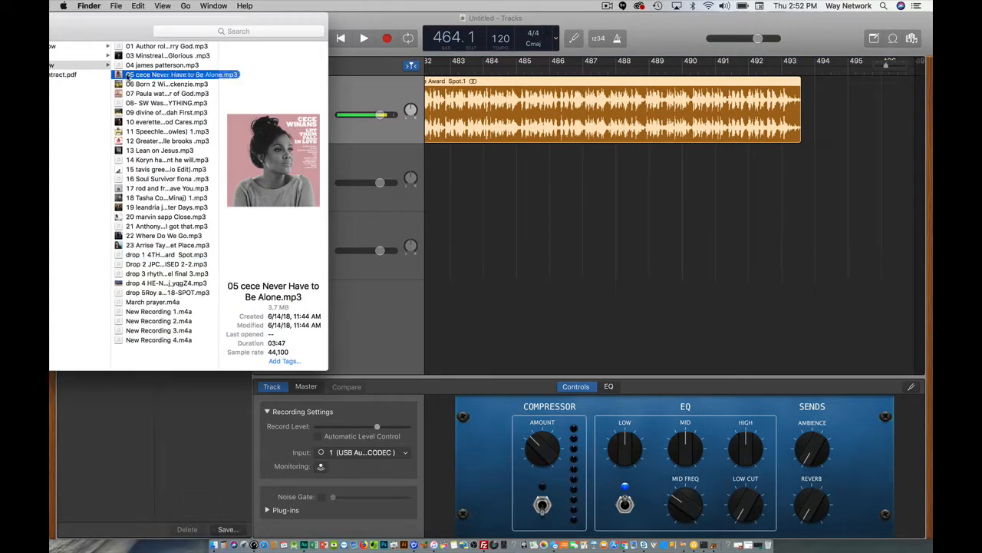
left_click_drag(245, 107, 798, 215)
left_click_drag(824, 168, 824, 232)
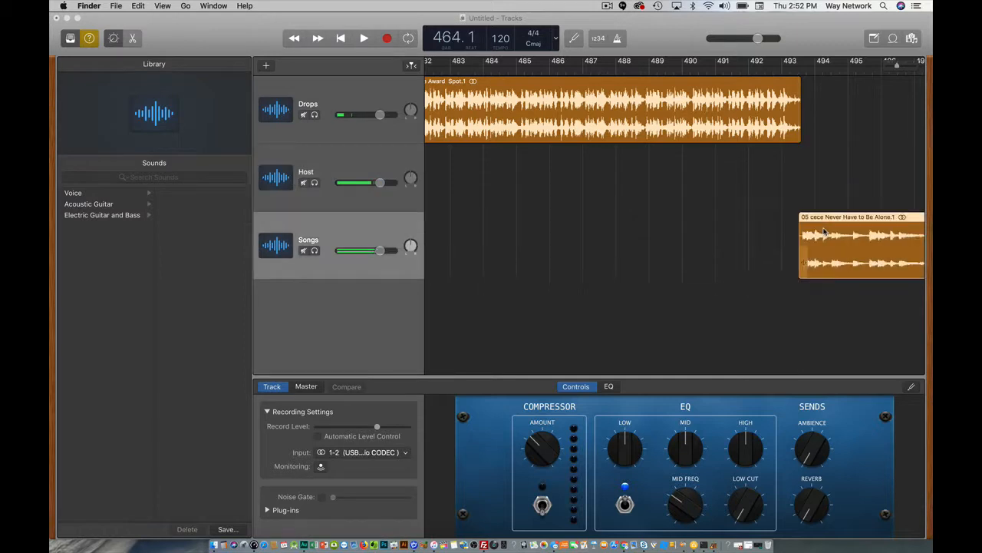
Play the transition from the drop 1 region into the 05 song from about bar 493
left_click(797, 67)
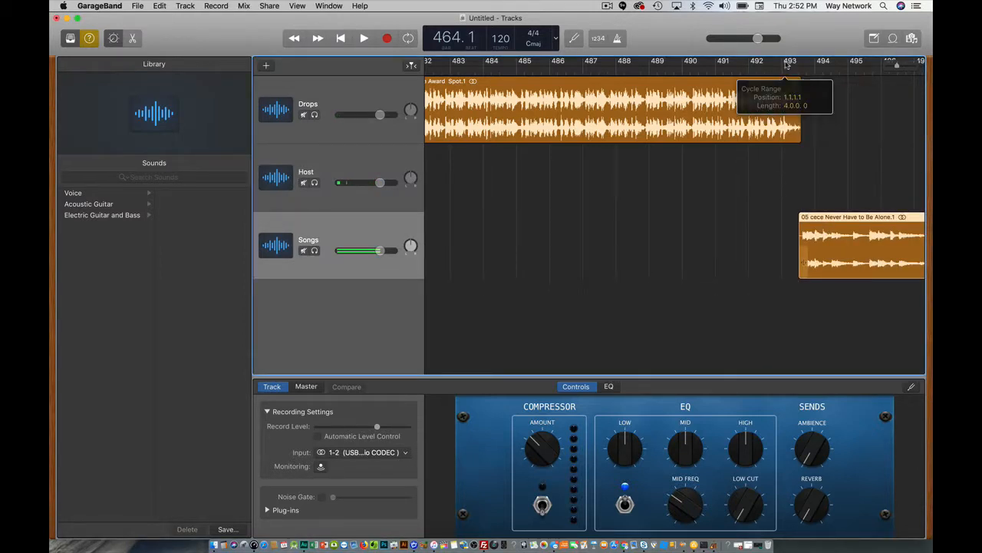
left_click(787, 66)
key("space")
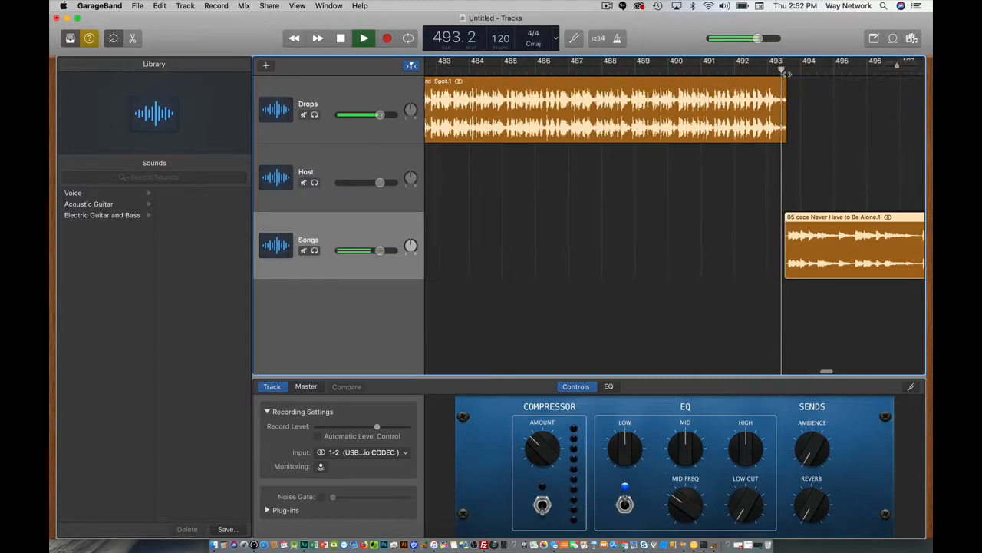
key("space")
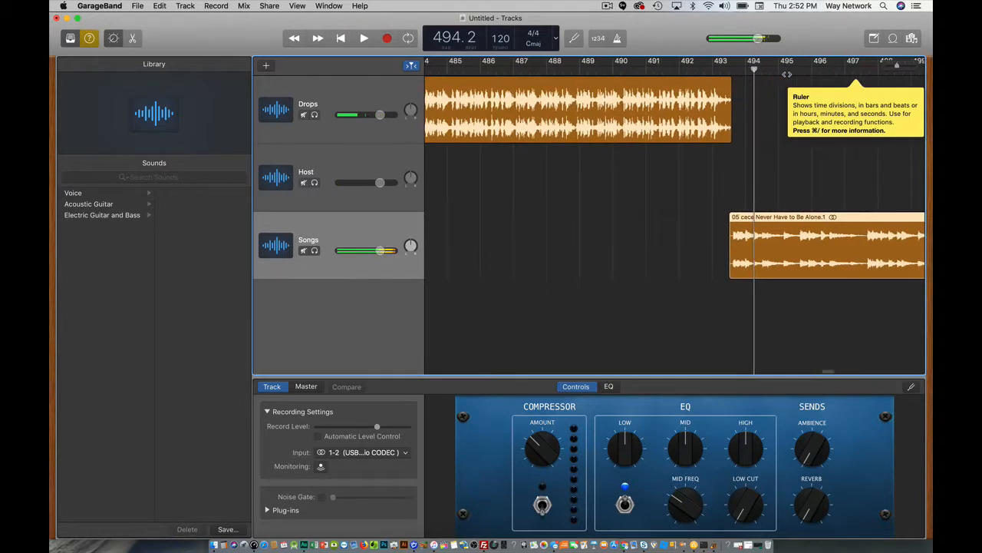
Import 06 Born 2 Win bj mckenzie.mp3 from Finder onto the Songs track just after the 05 song
scroll(800, 110, "right", 15)
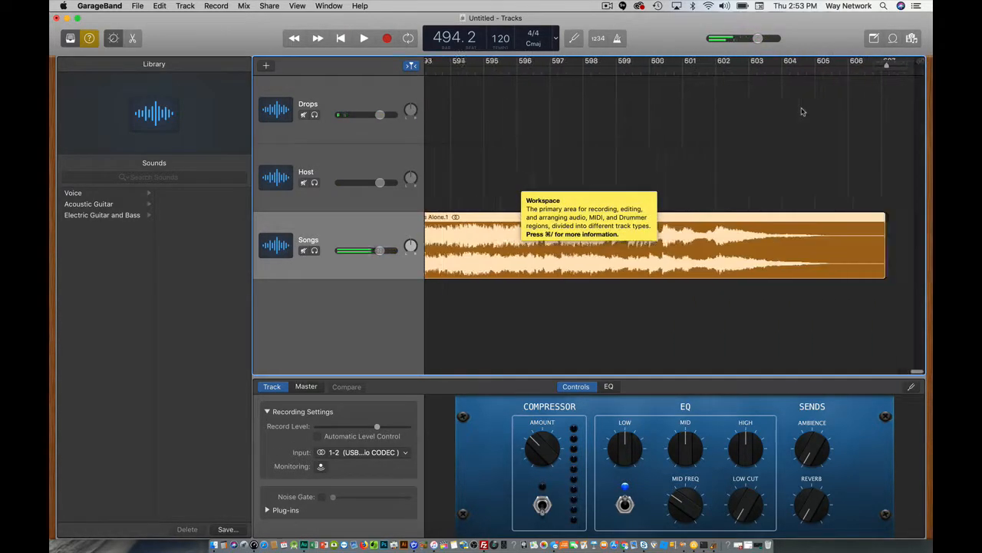
left_click(210, 545)
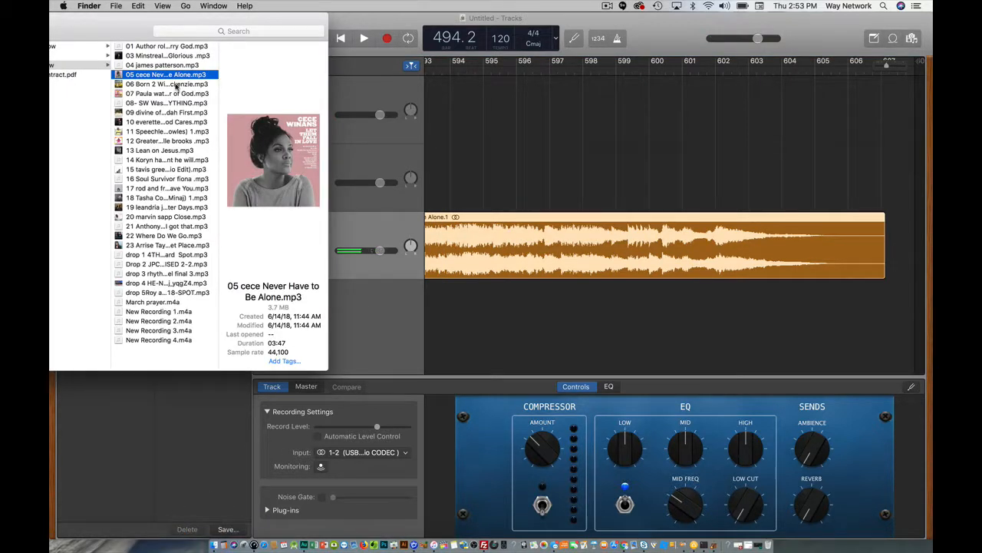
left_click(175, 84)
left_click_drag(121, 88, 887, 235)
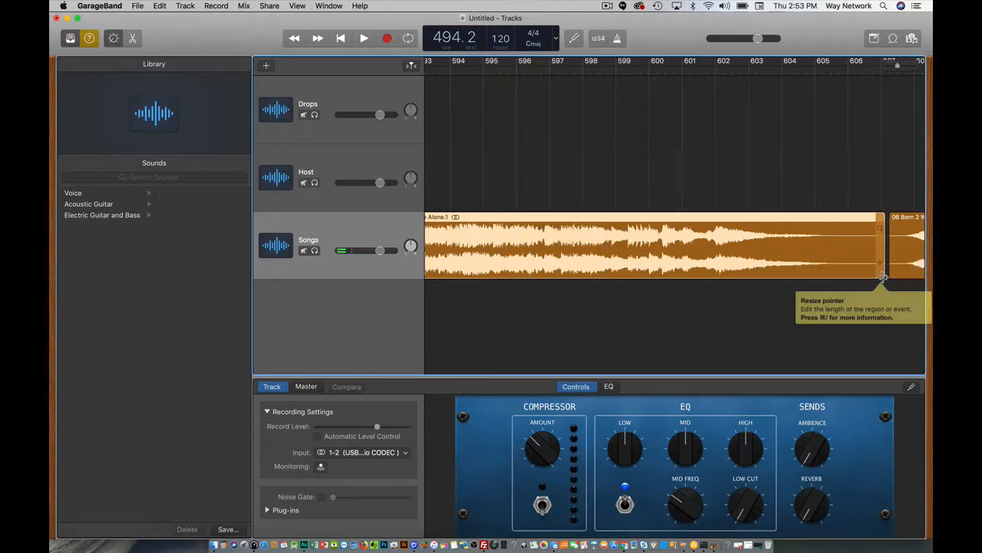
Trim the silent end of the 05 song to about bar 605 and move the 06 Born 2 Win region against its new end
left_click_drag(883, 274, 832, 281)
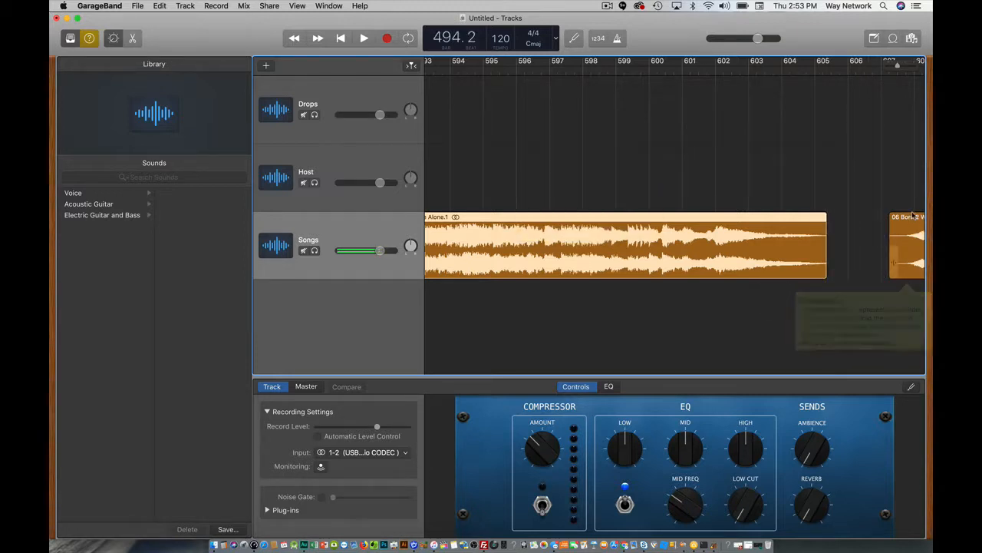
left_click_drag(914, 218, 865, 221)
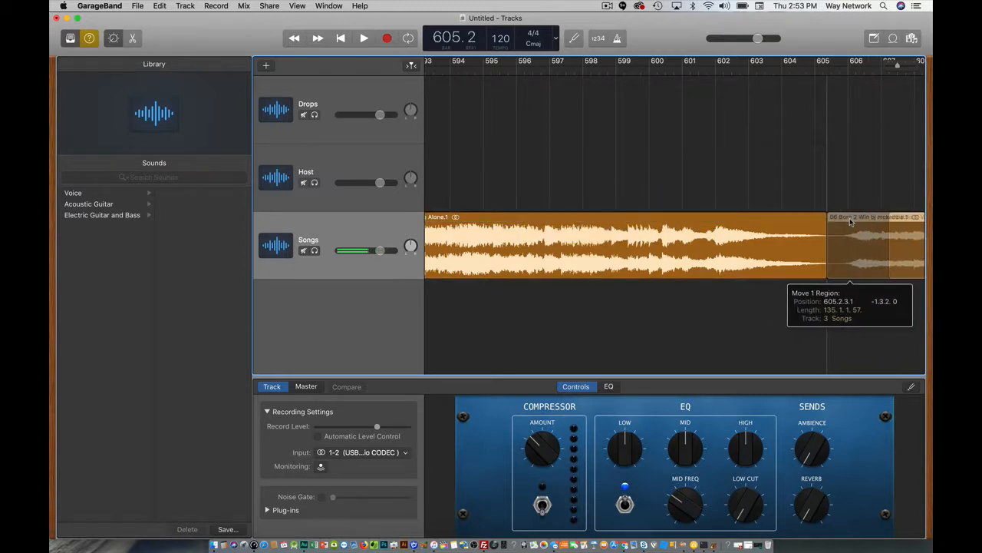
left_click_drag(849, 221, 849, 221)
Import the Drop 2 JPC 13TH ANNIVERSARY SPOT mp3 from Finder onto the Drops track near the end of the 06 song, at about bar 740
scroll(849, 221, "right", 20)
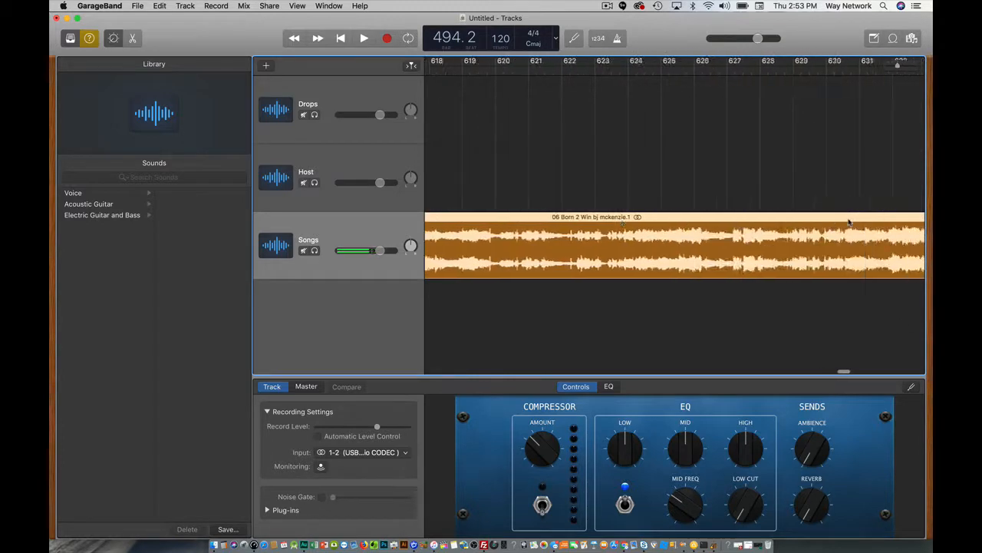
scroll(849, 222, "right", 10)
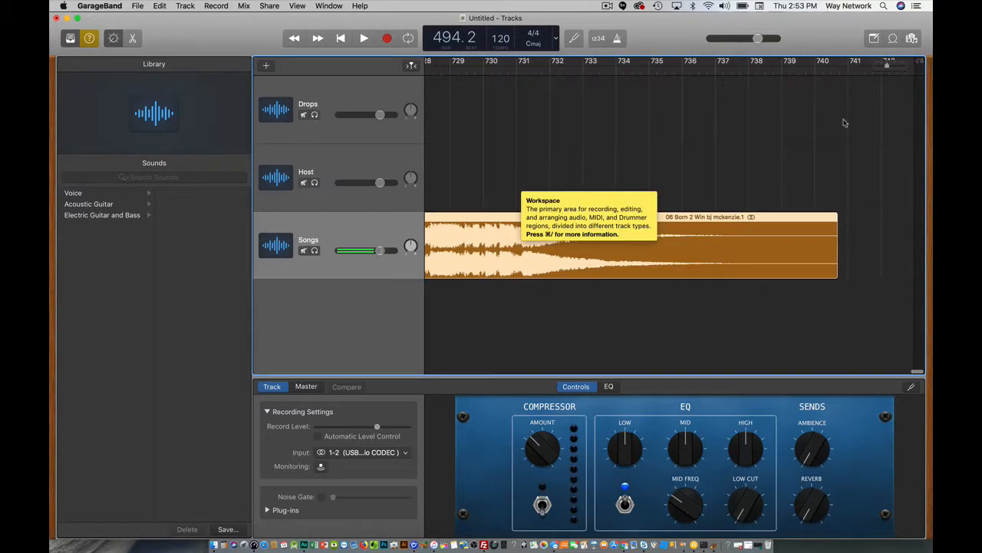
left_click(215, 544)
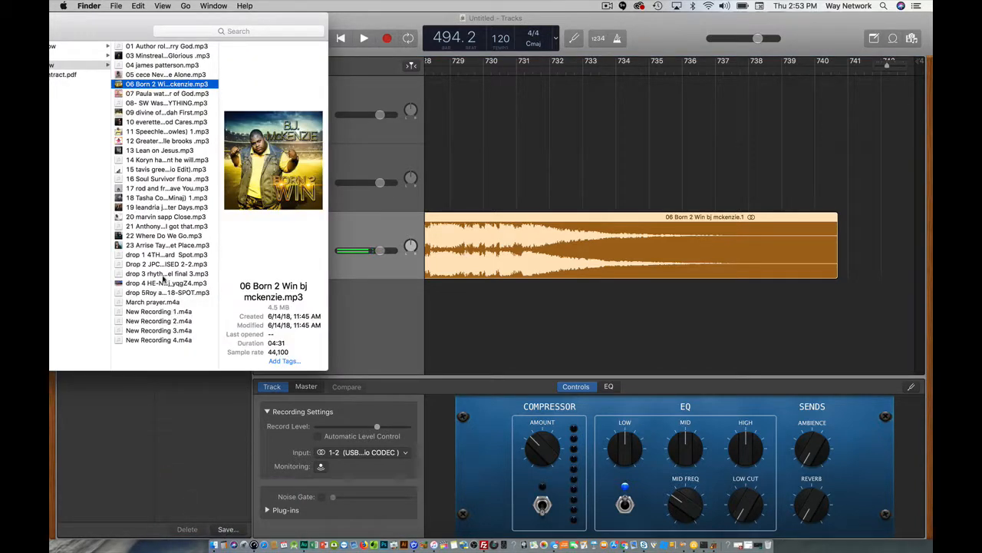
left_click_drag(162, 265, 835, 112)
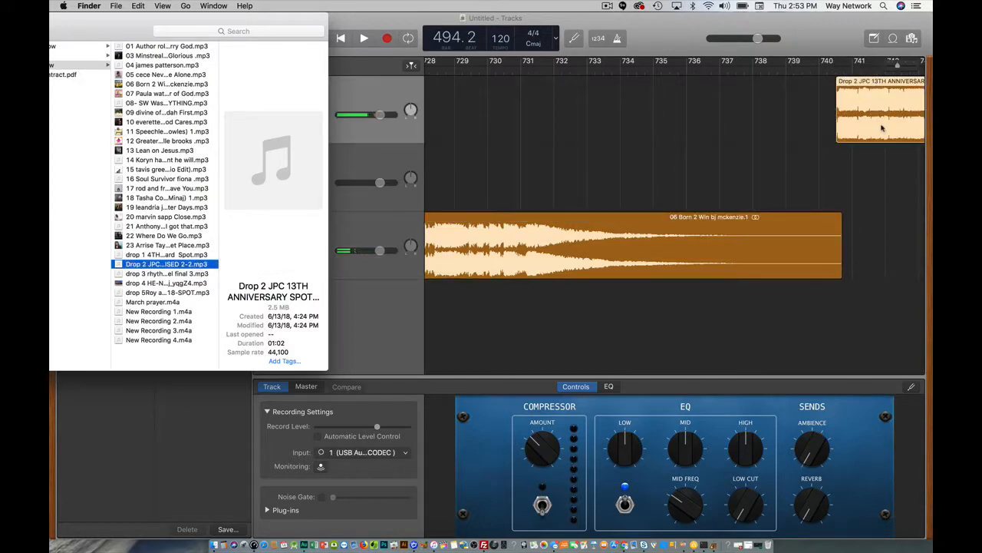
Audition the 06 song's fade-out, move the Drop 2 region to start at bar 737, and play the transition from bar 736
left_click(672, 70)
key("space")
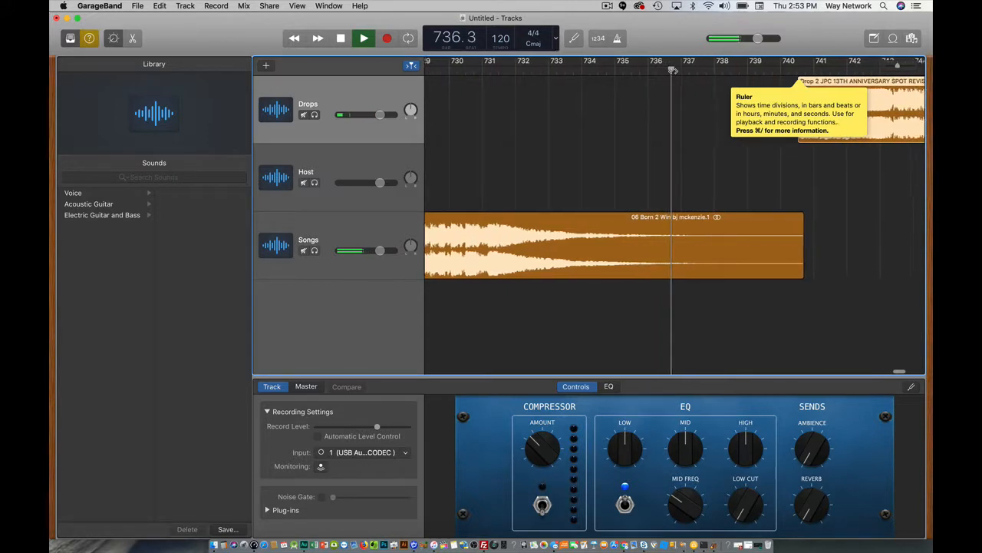
key("space")
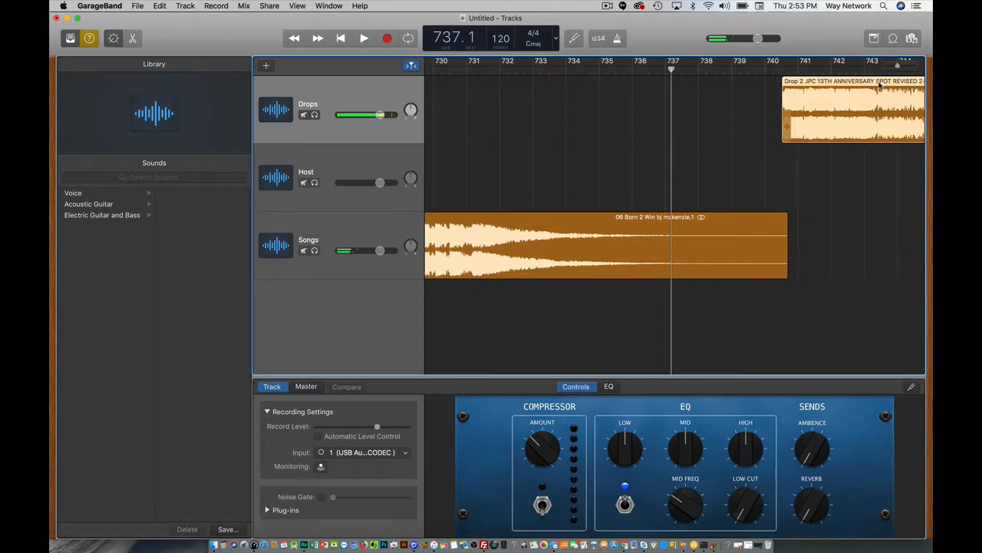
left_click_drag(835, 89, 766, 90)
left_click_drag(671, 68, 647, 67)
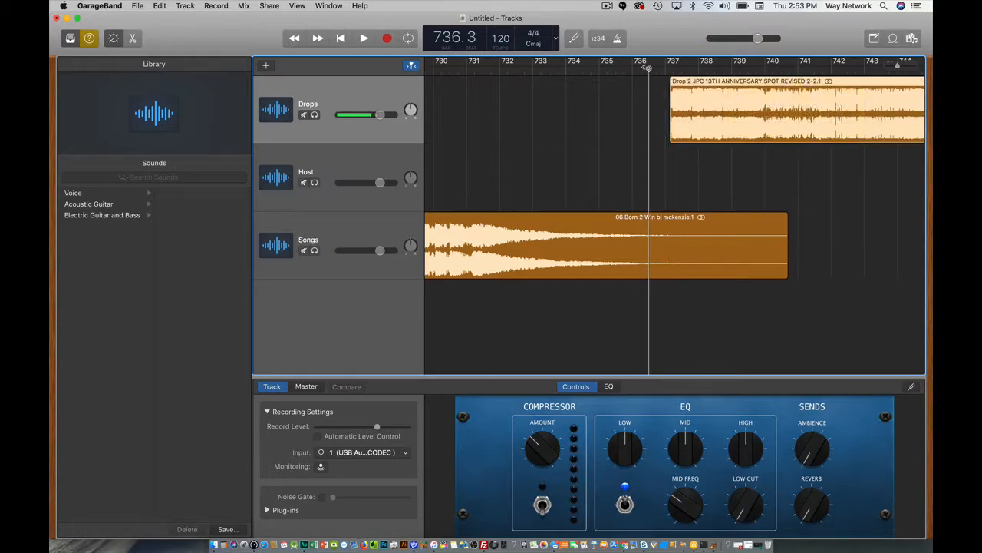
key("space")
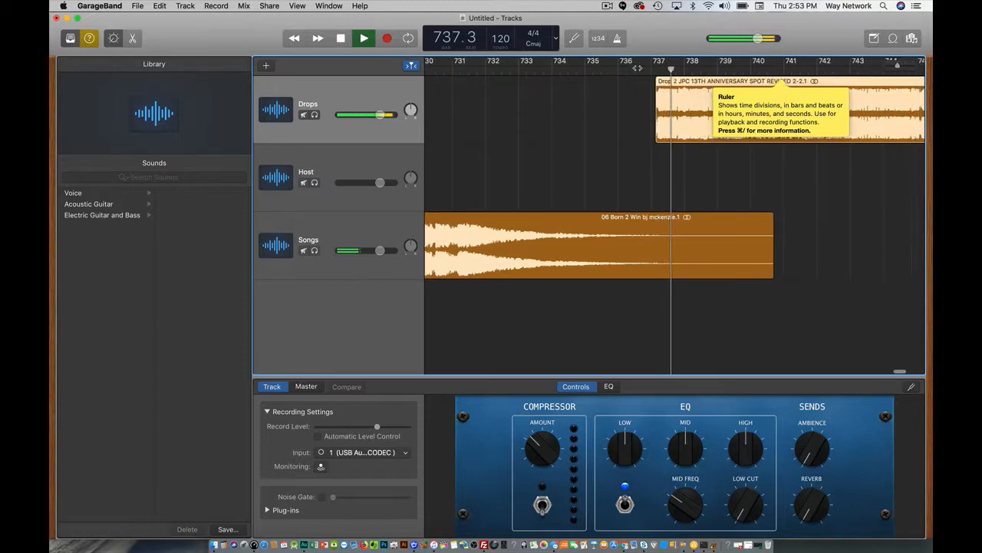
key("space")
Import 07 Paula waters Power of God.mp3 from Finder onto the Songs track, starting where the Drop 2 region ends
scroll(675, 96, "right", 10)
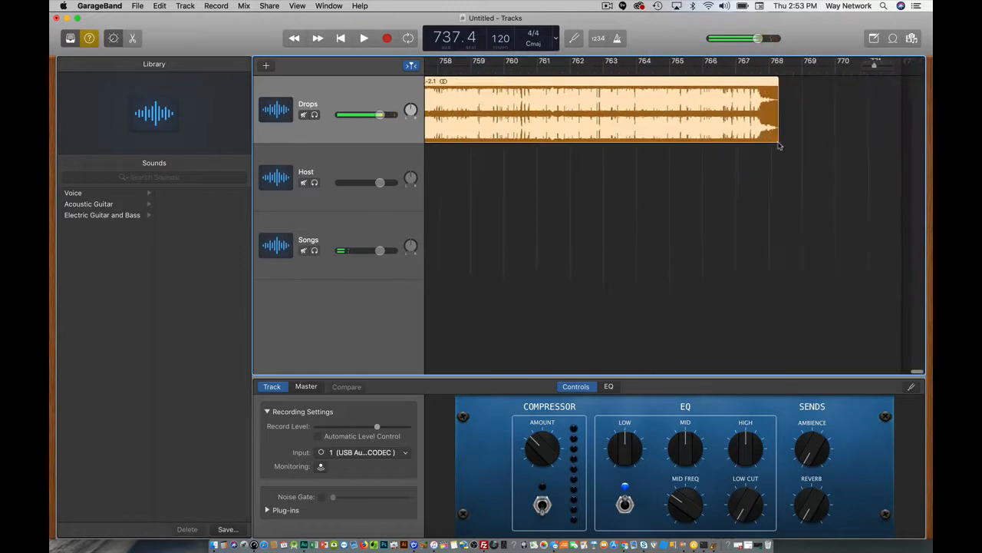
left_click(215, 544)
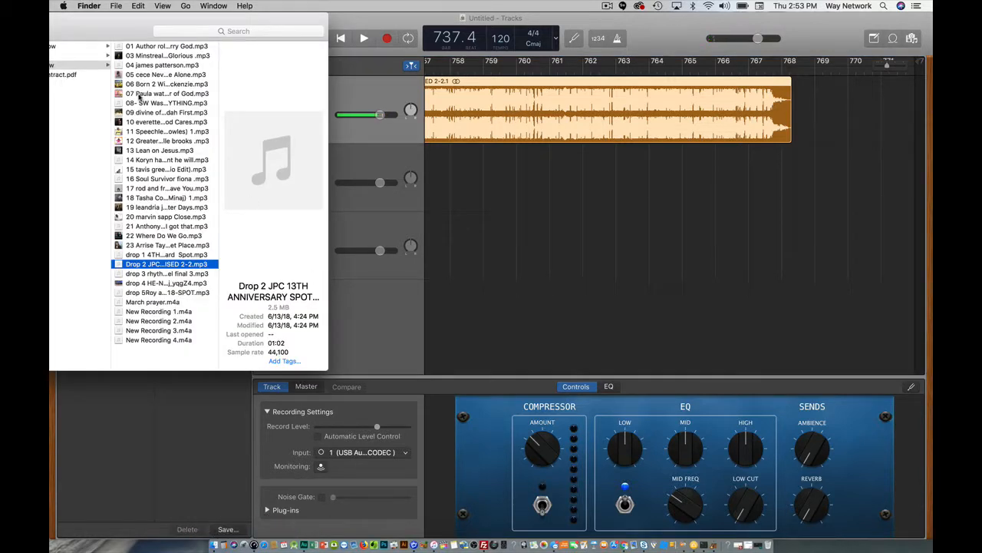
left_click_drag(140, 96, 782, 251)
left_click_drag(784, 247, 790, 248)
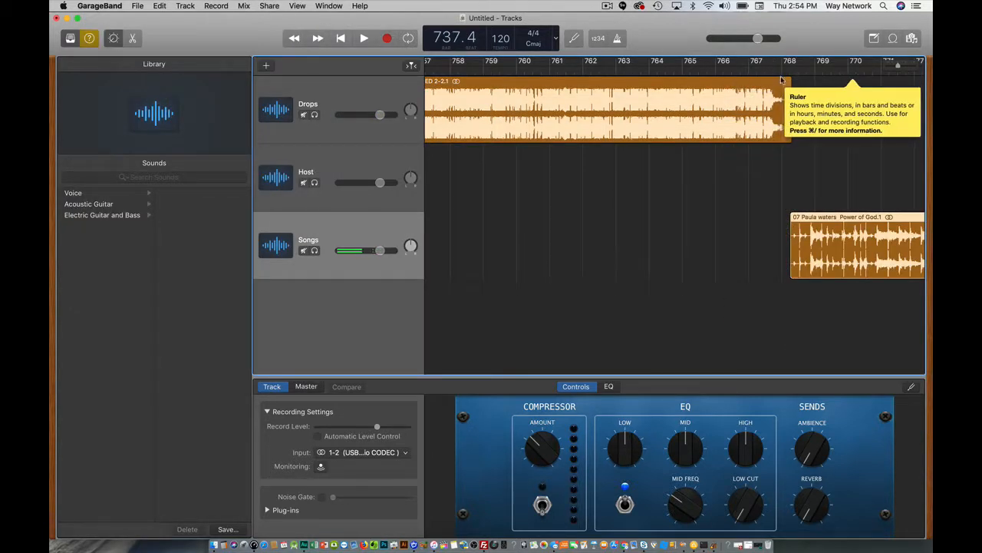
Import New Recording 2.m4a from Finder onto the Host track at about bar 887, where the 07 song's audio fades out
scroll(811, 159, "right", 10)
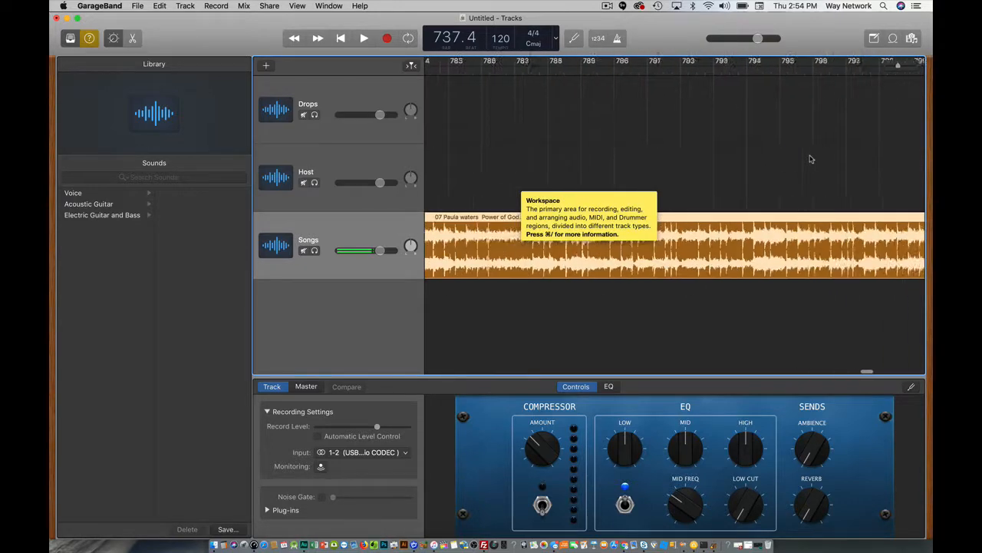
scroll(811, 159, "right", 20)
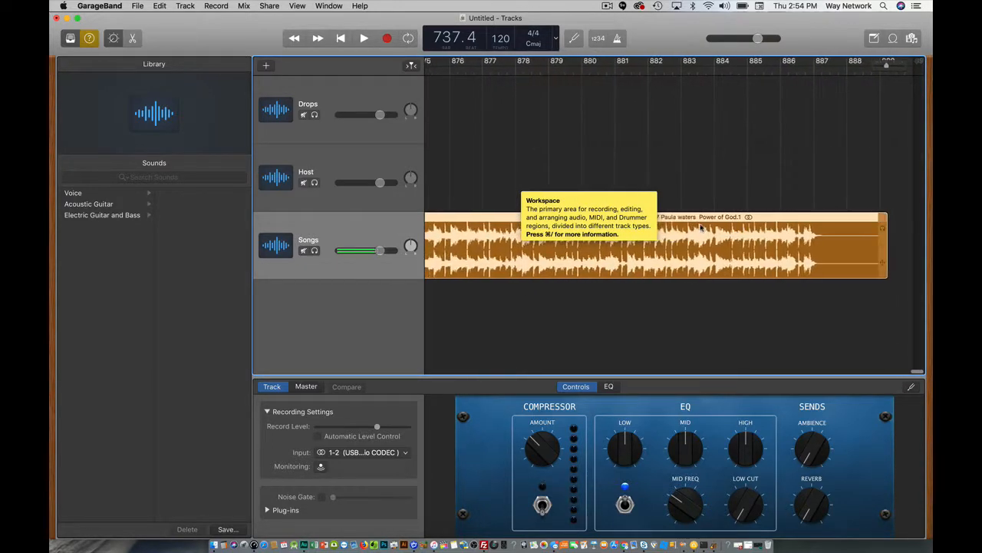
left_click(215, 545)
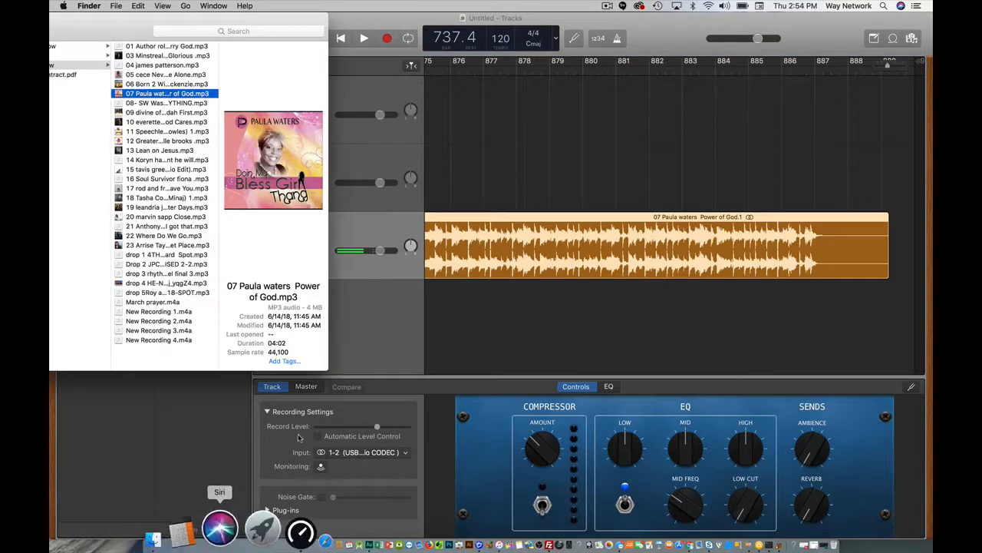
left_click(181, 321)
left_click_drag(294, 321, 817, 166)
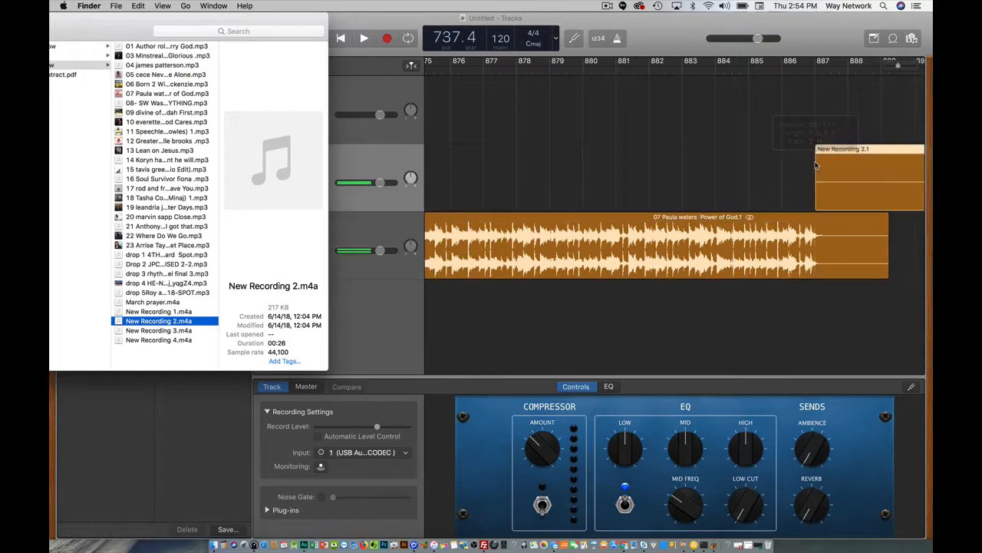
Play the transition from the 07 song's fade-out into the New Recording 2 region on the Host track
left_click(791, 74)
key("space")
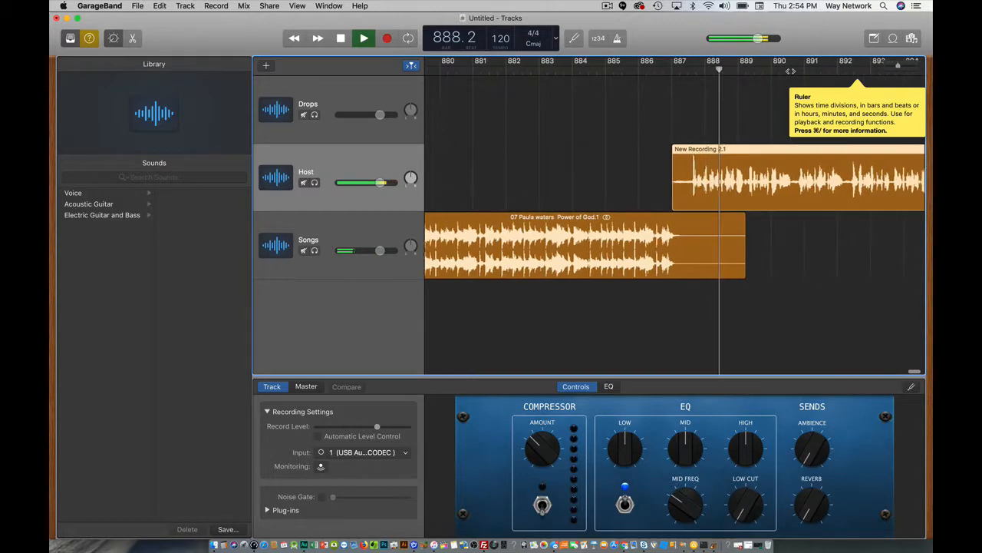
key("space")
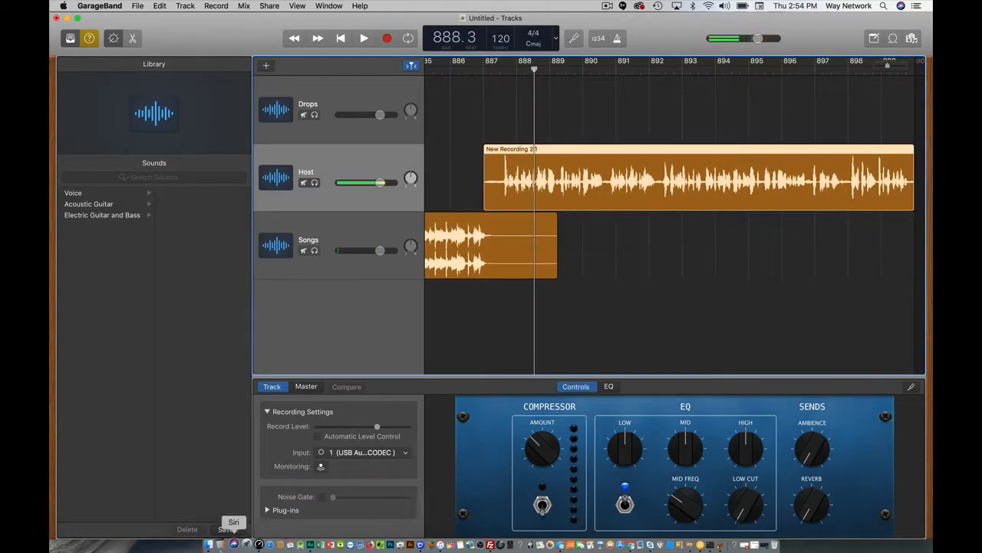
Preview New Recording 3.m4a in Finder and import 08- SW Washington EVERYTHING.mp3 onto the Songs track near the end of New Recording 2, at about bar 899.4
left_click(212, 541)
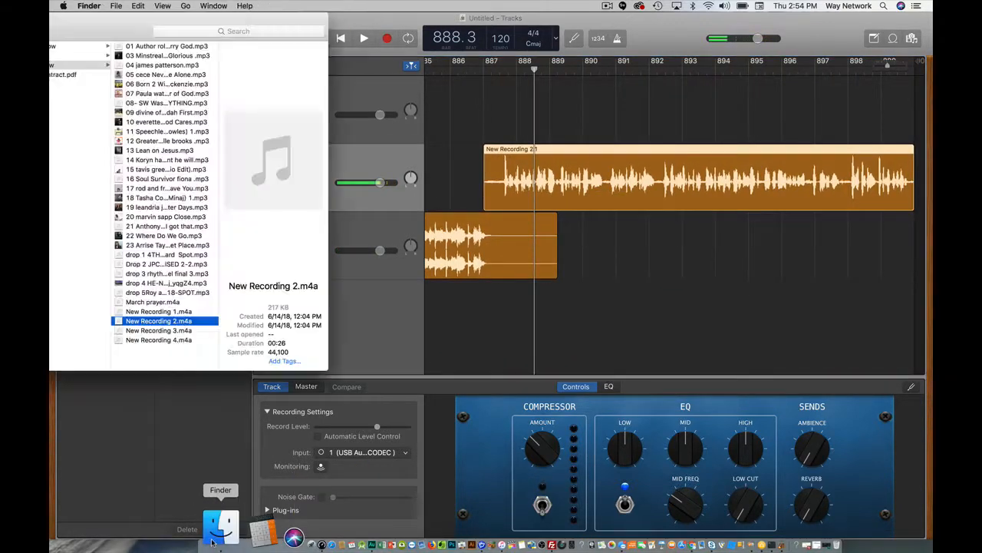
left_click(190, 333)
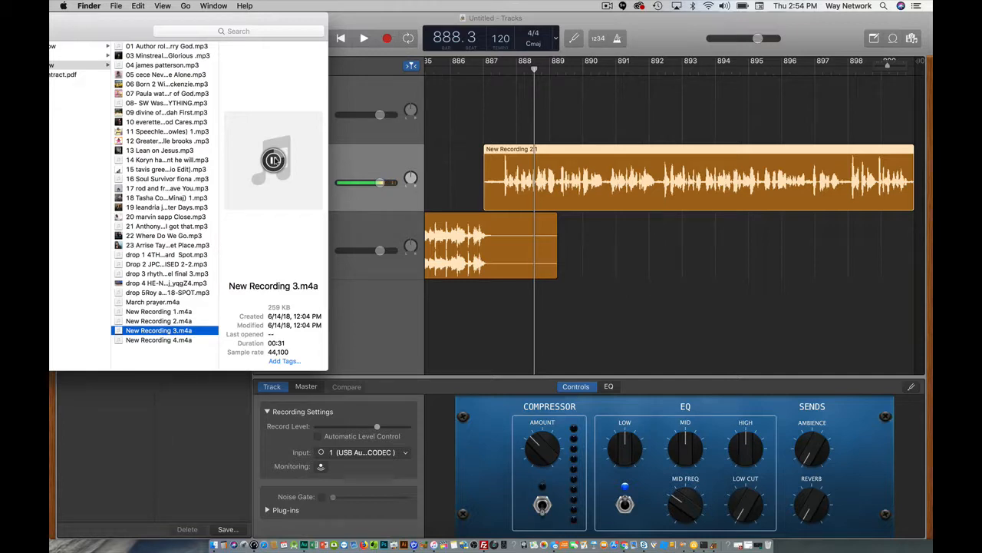
left_click(188, 152)
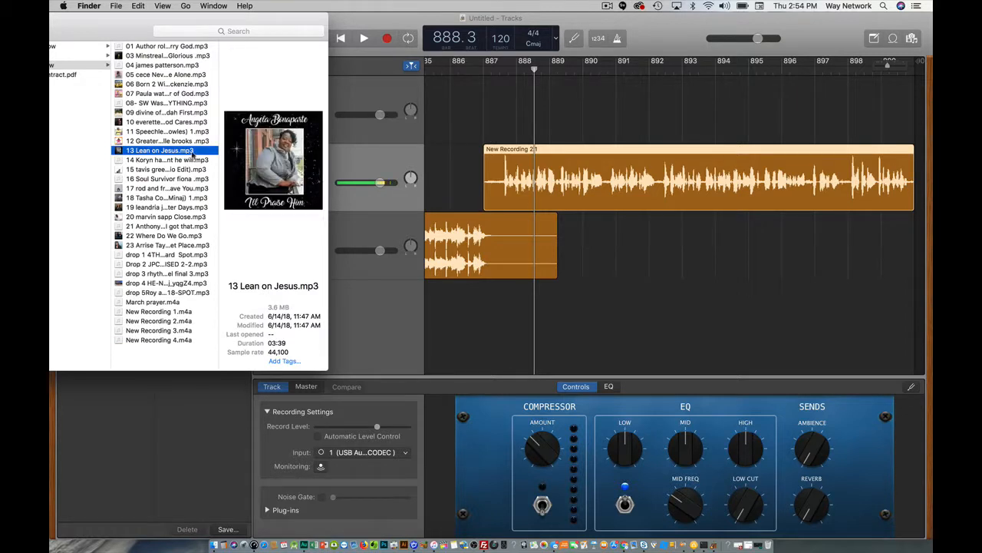
scroll(648, 216, "right", 5)
left_click_drag(138, 105, 910, 242)
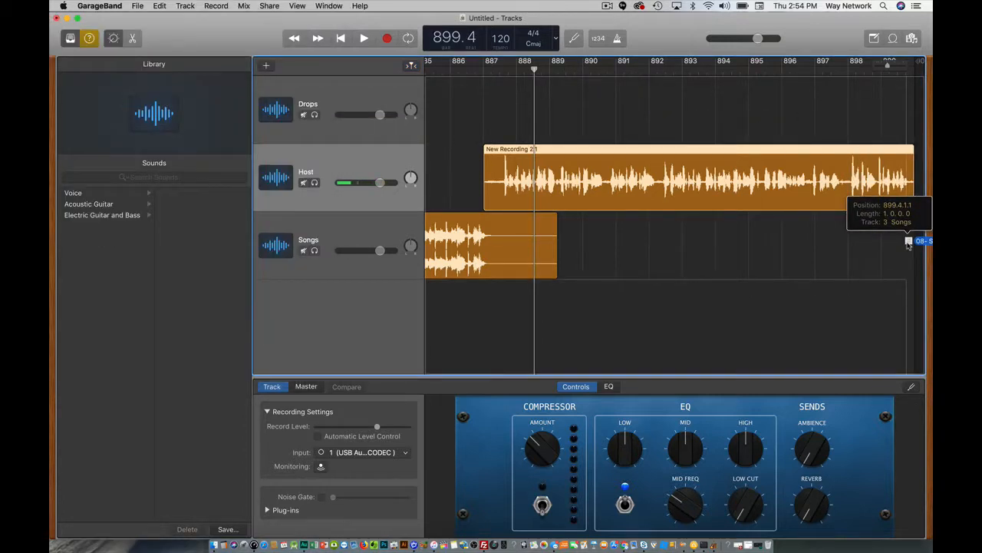
Import 09 divine of annaopolis Send Judah First.mp3 from Finder onto the Songs track where the 08 song ends, at about bar 1031
scroll(909, 233, "right", 20)
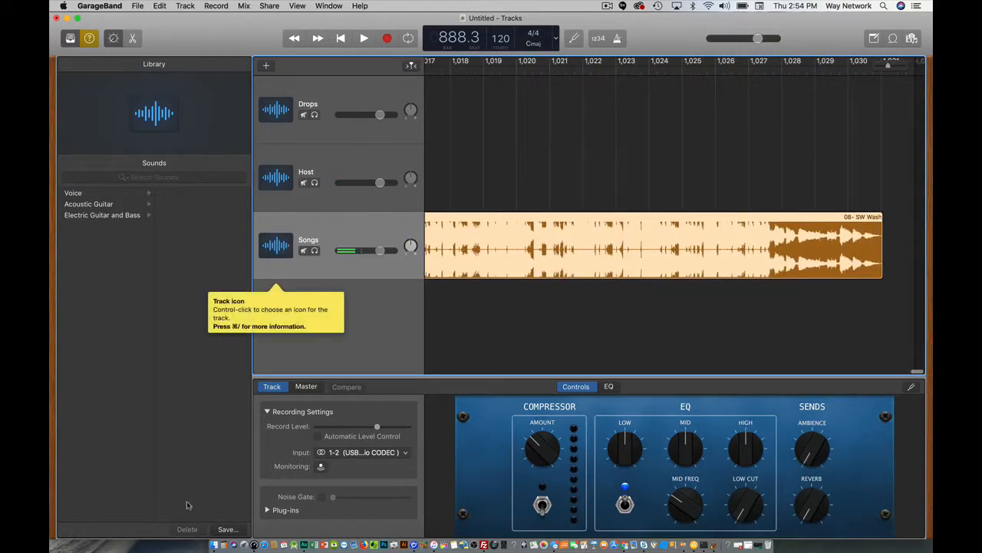
left_click(216, 545)
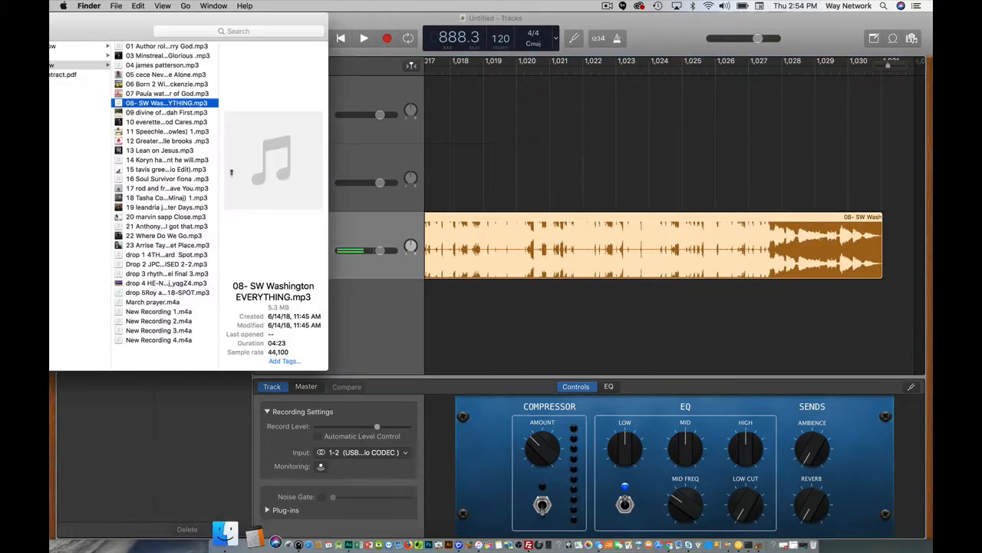
left_click(165, 114)
left_click_drag(119, 114, 906, 242)
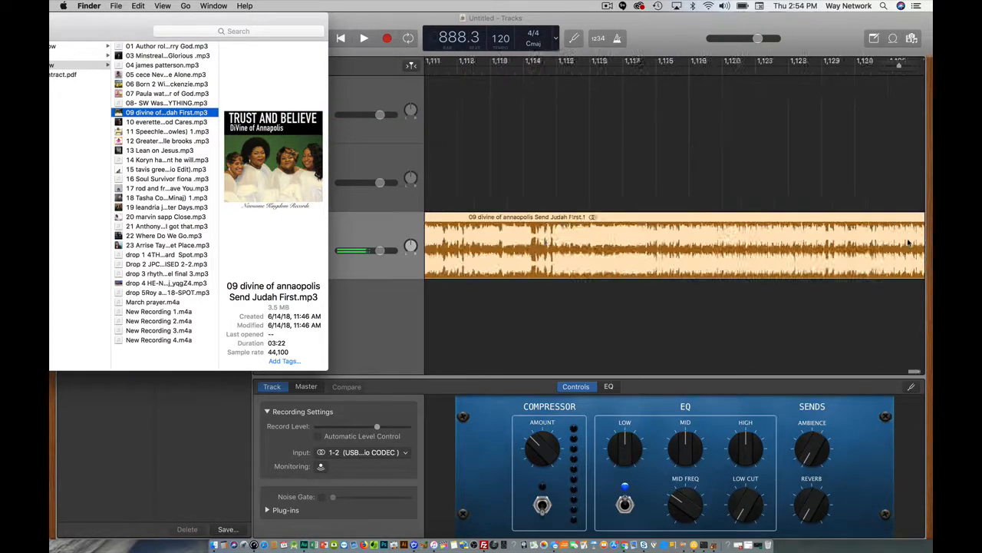
Import 10 everette drake God Cares.mp3 from Finder where the 09 song ends and trim its silent tail to a length of 159.2.0.0
left_click(163, 123)
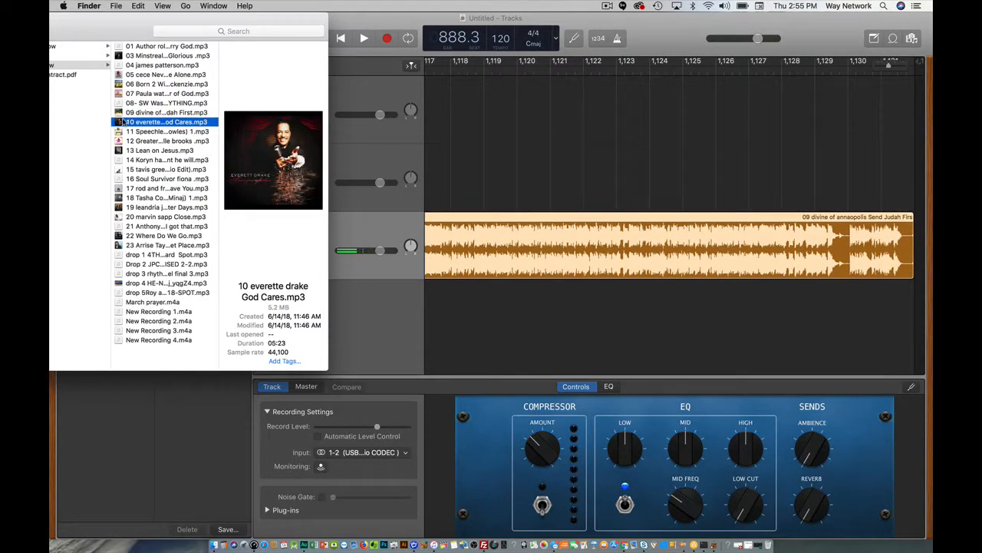
left_click_drag(121, 122, 916, 219)
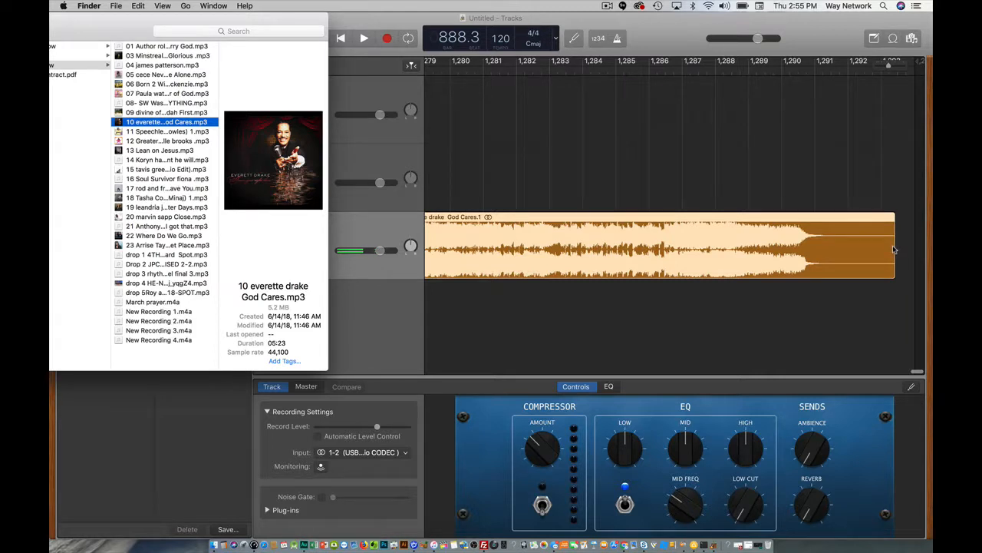
left_click_drag(894, 250, 830, 245)
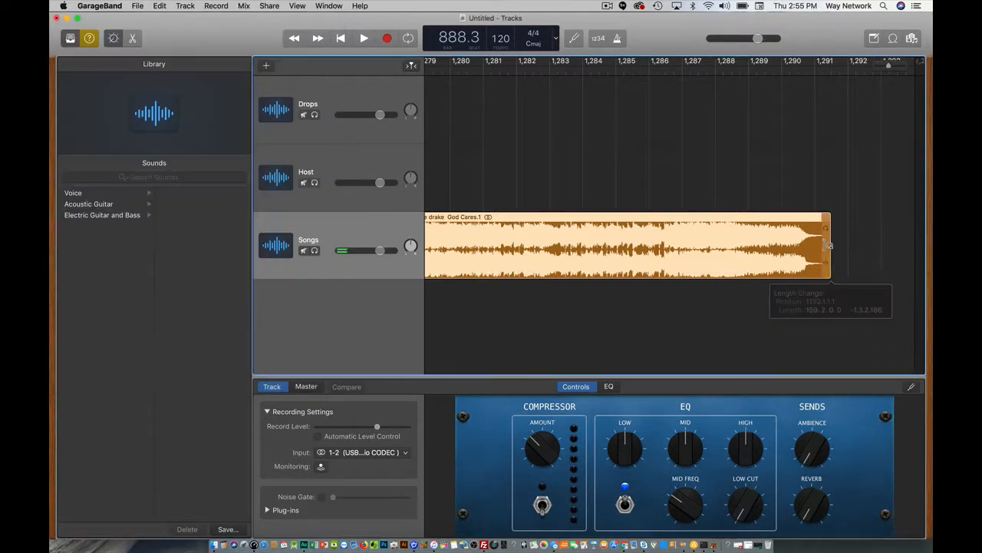
Import drop 3 rhythm of gospel final 3.mp3 from Finder onto the Host track near the end of the 10 song, at about bar 1291
left_click(216, 546)
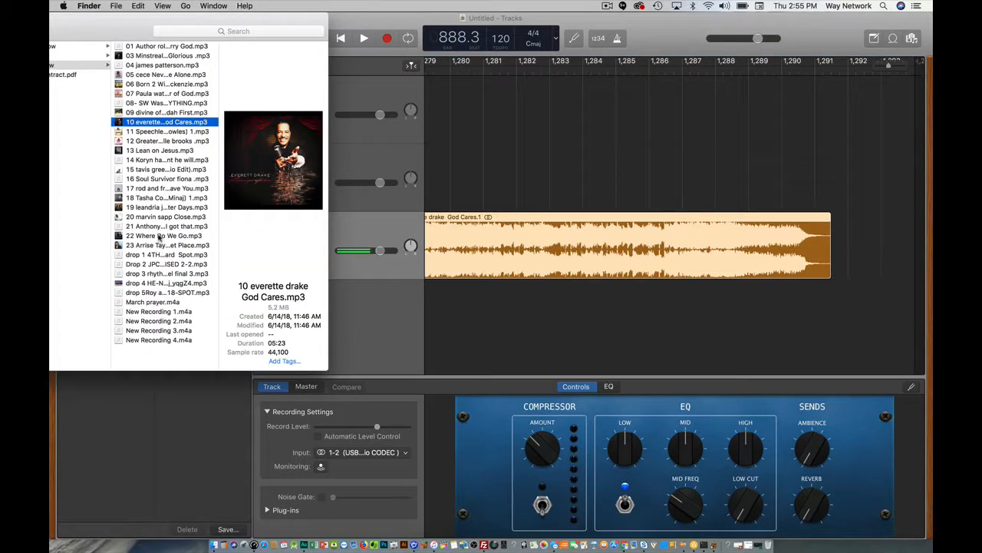
left_click(150, 274)
left_click_drag(327, 264, 820, 177)
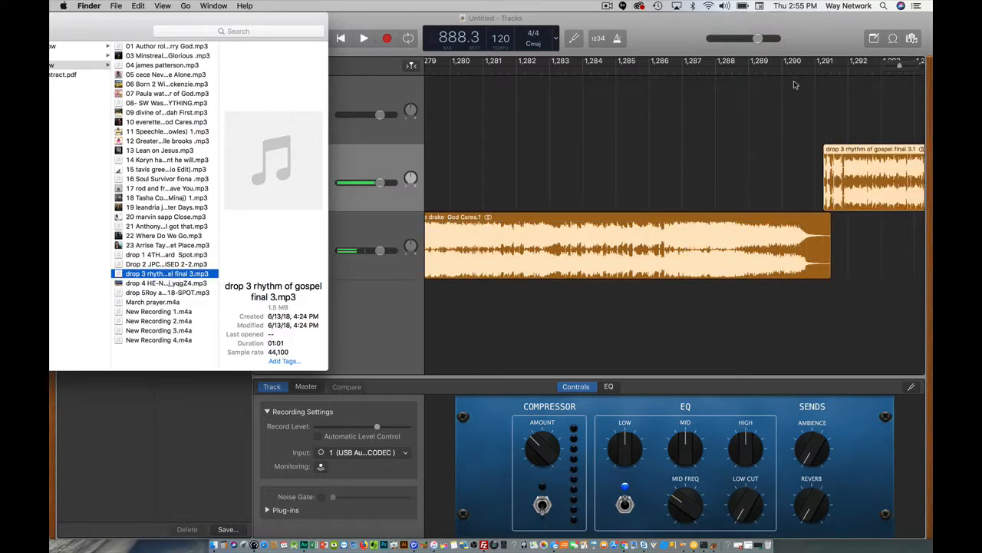
Move the drop 3 region from the Host track to the Drops track, starting at about bar 1291, just after the 10 song's fade-out
left_click(796, 68)
left_click(796, 68)
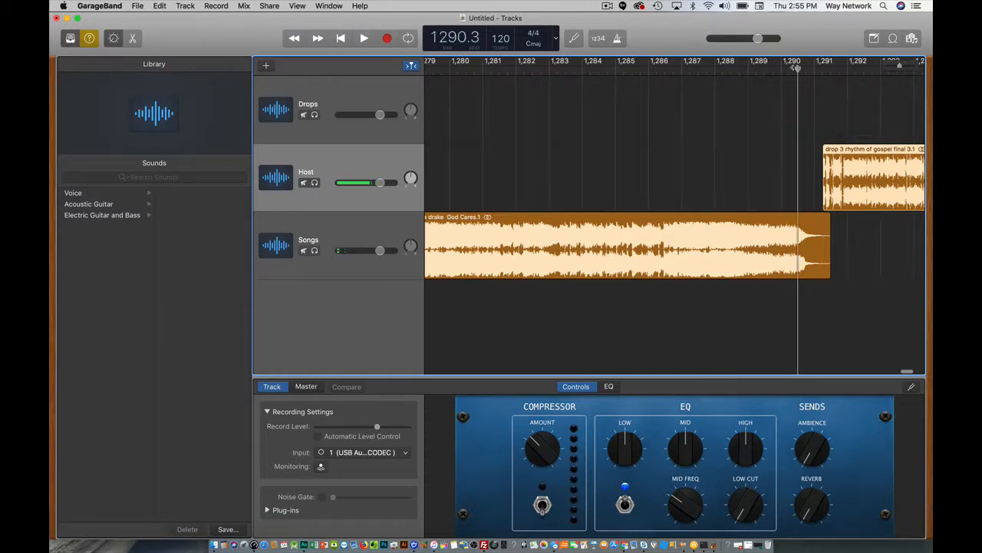
left_click_drag(846, 148, 817, 94)
left_click(796, 69)
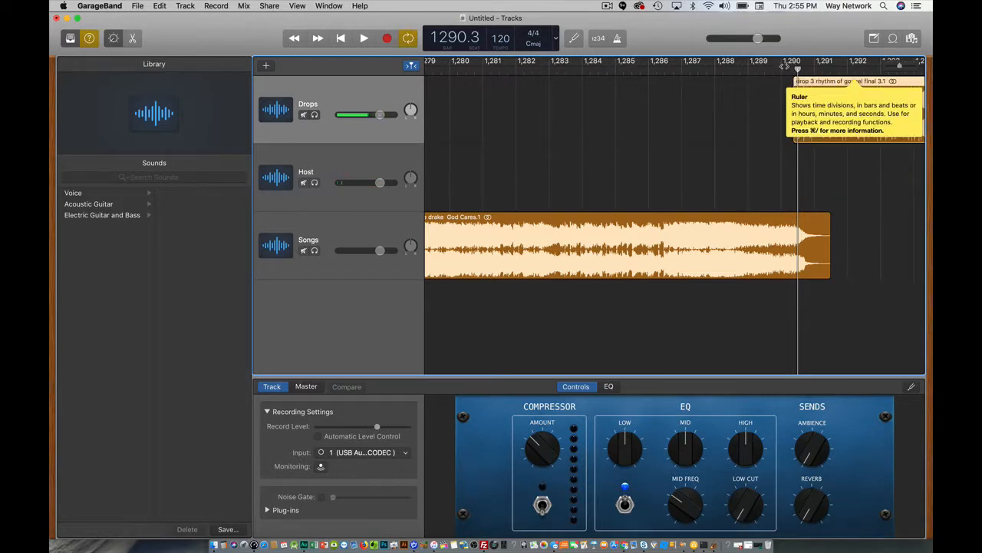
left_click_drag(821, 80, 836, 80)
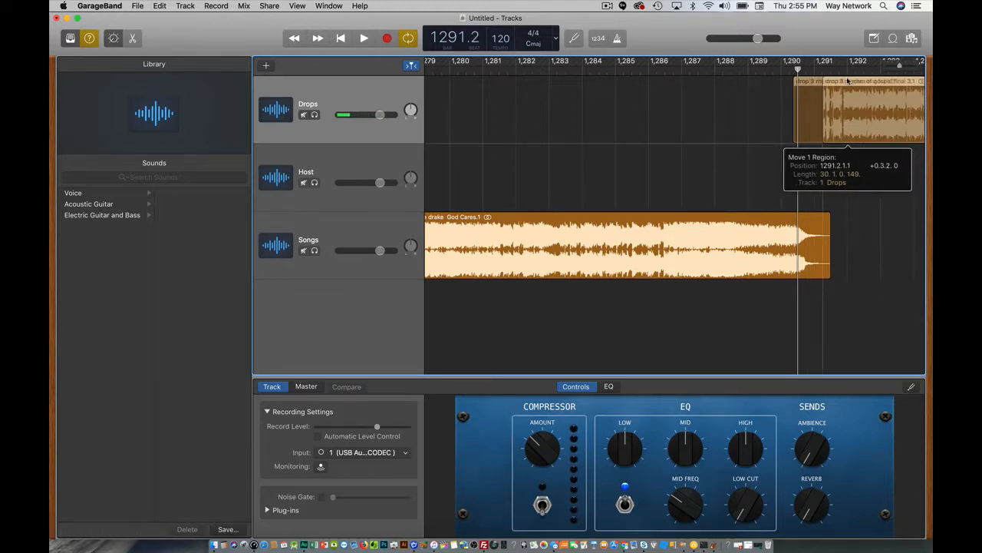
left_click_drag(847, 81, 845, 80)
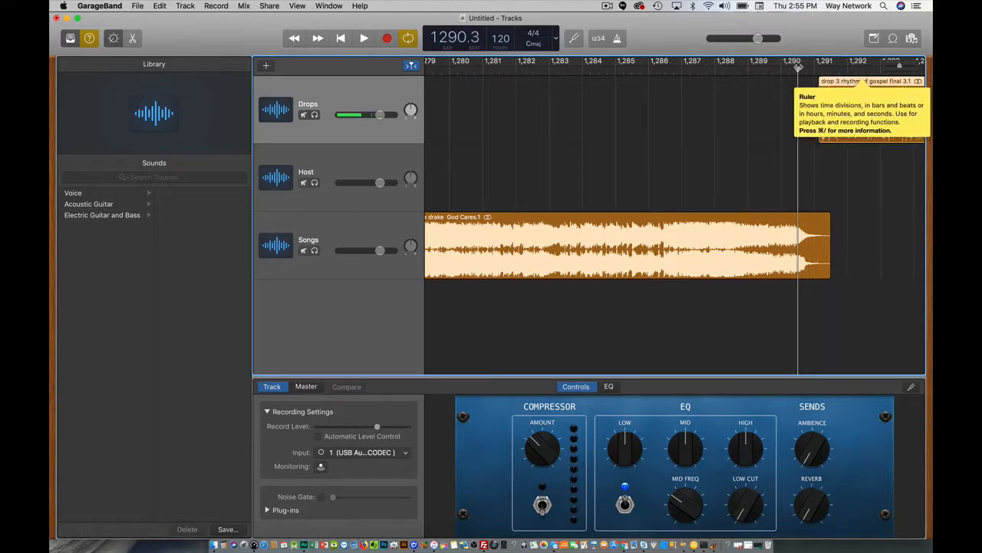
key("Return")
key("space")
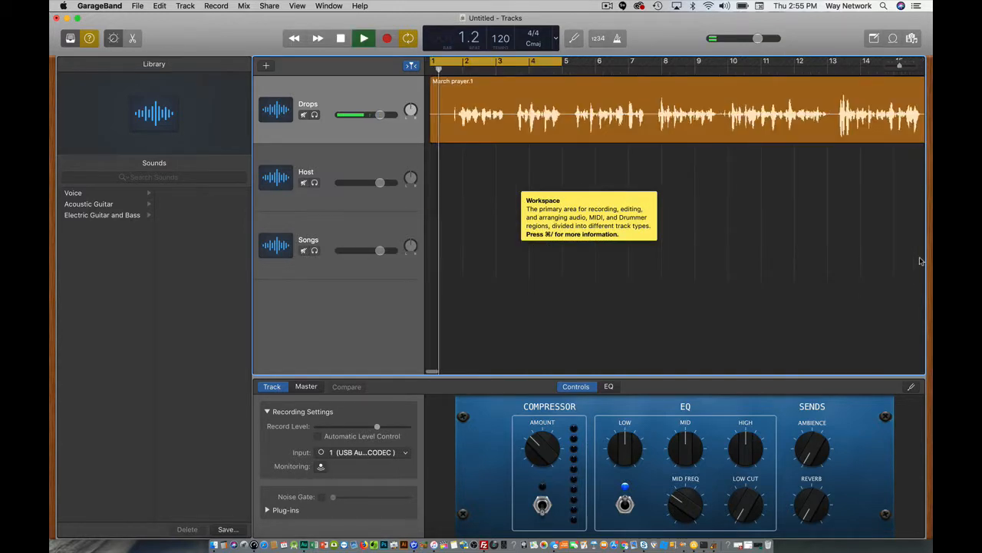
scroll(923, 262, "right", 15)
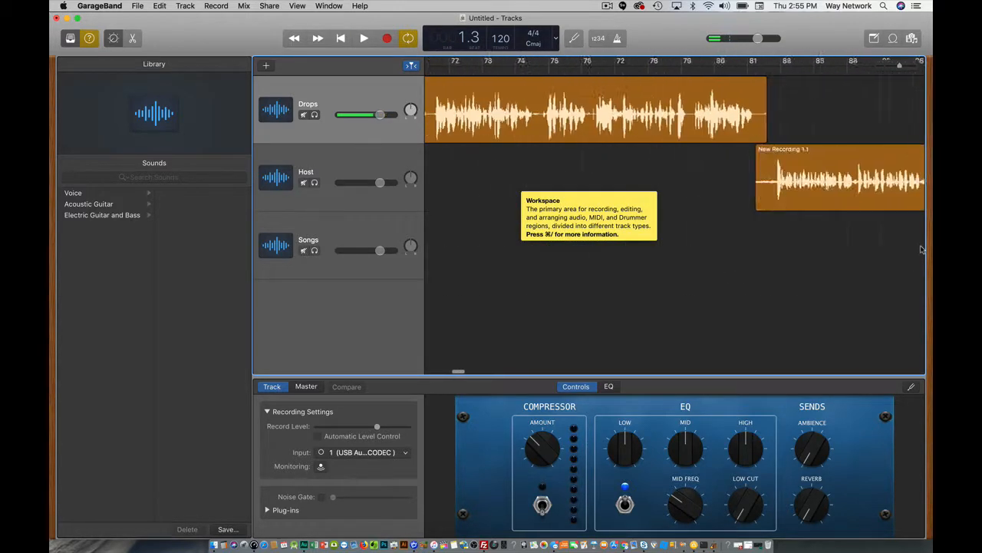
scroll(924, 248, "right", 10)
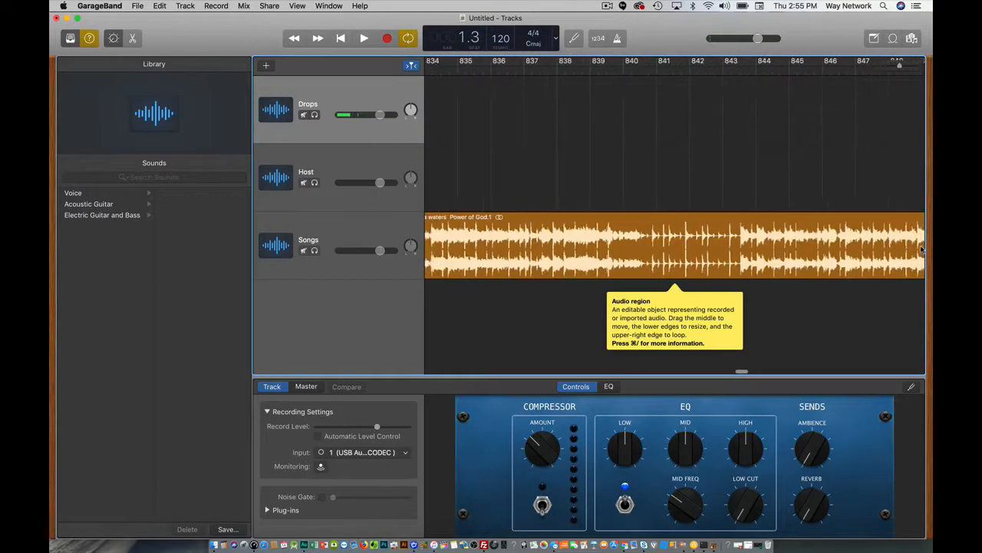
scroll(921, 247, "right", 12)
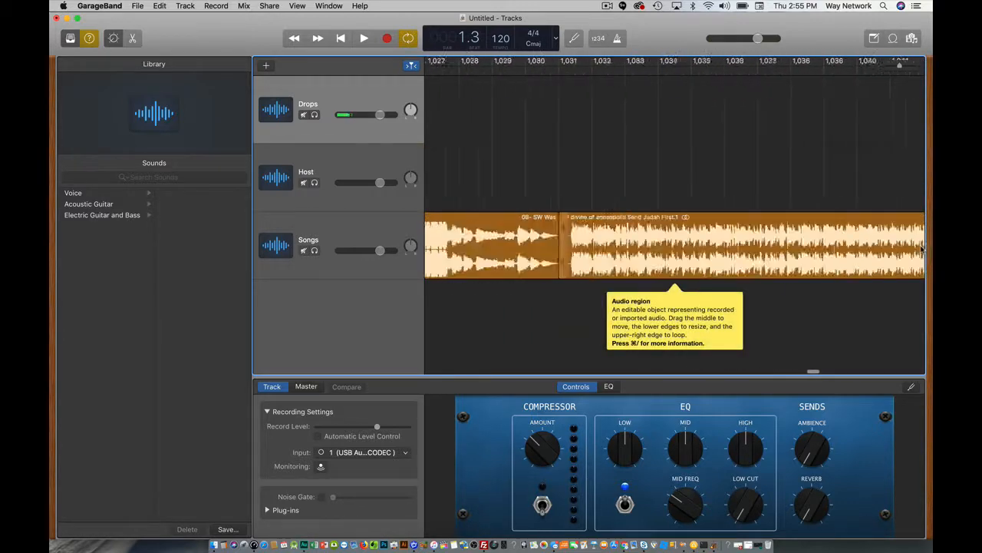
scroll(922, 248, "left", 5)
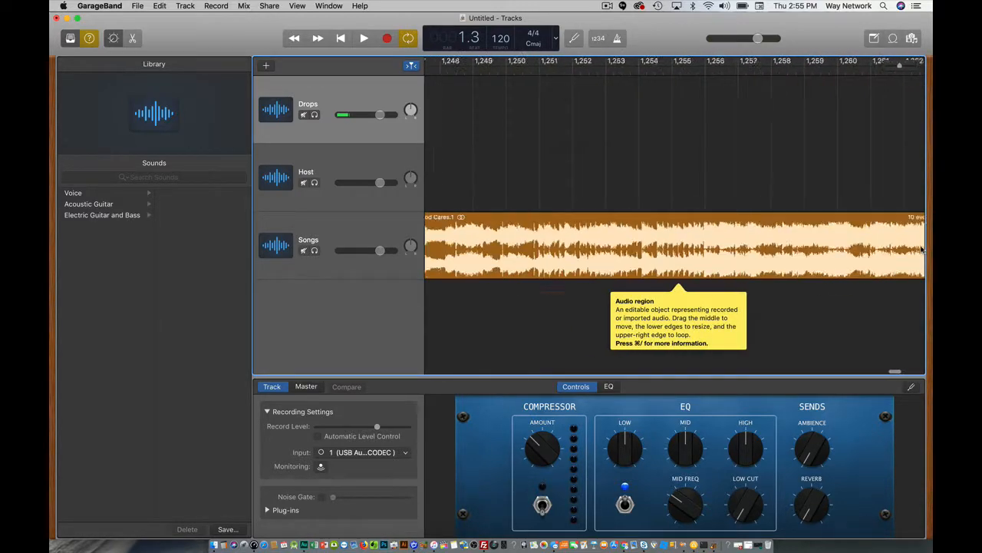
scroll(922, 248, "left", 5)
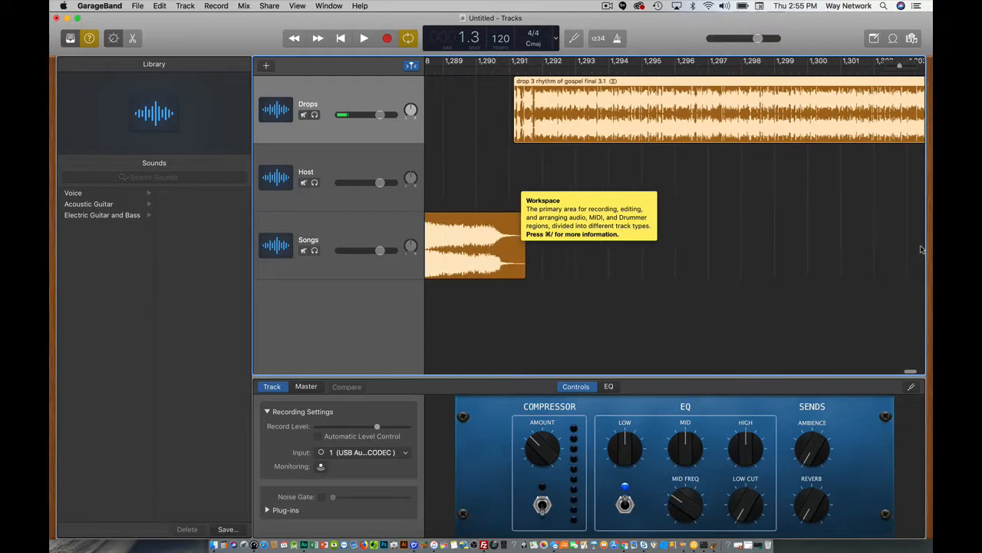
Play the transition from the 10 song into the drop 3 region, starting from bar 1290
left_click(478, 74)
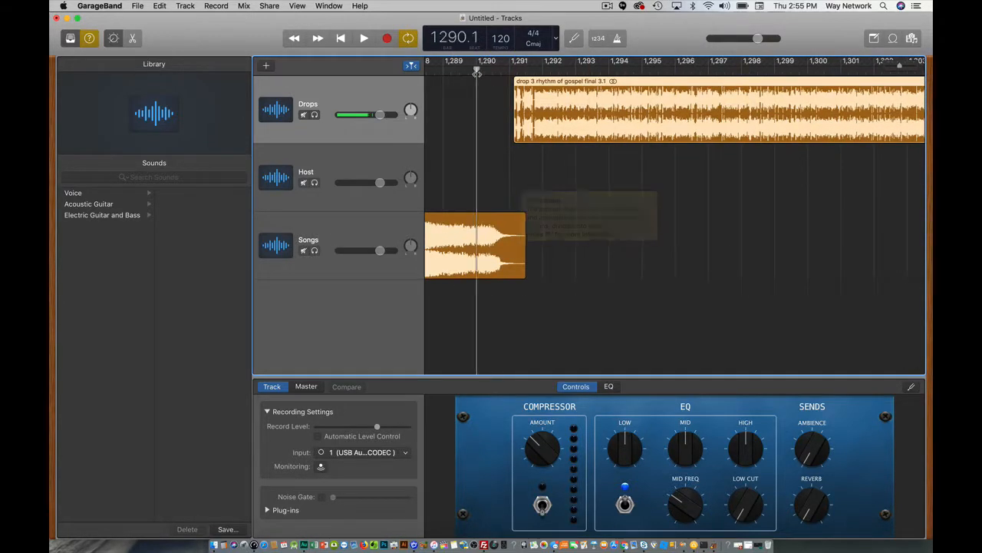
key("space")
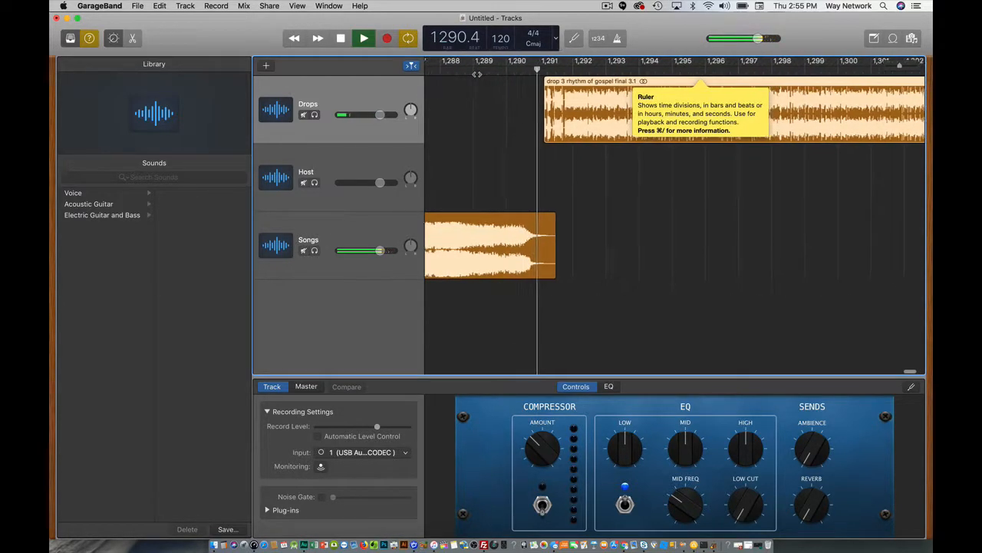
key("space")
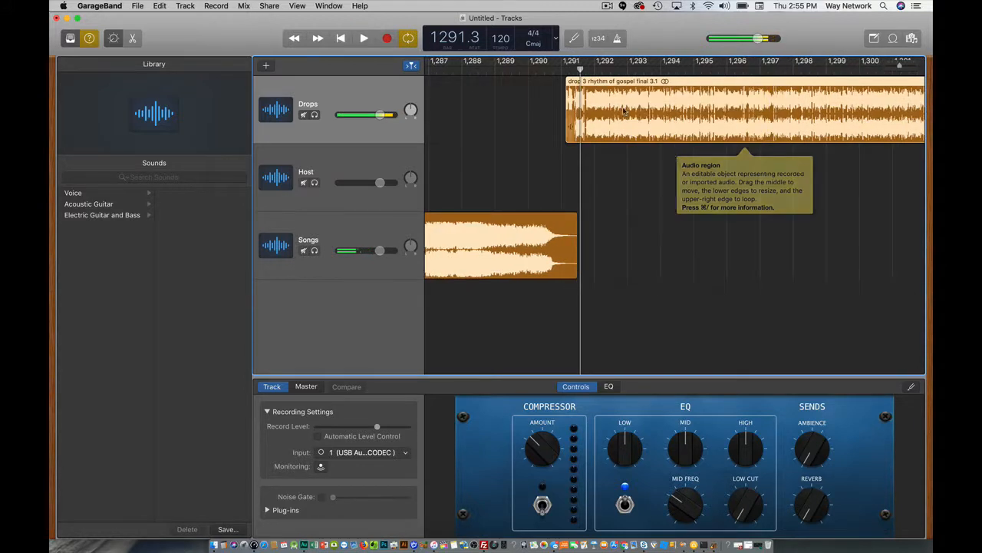
Import 11 Speechless (feat. Lisa Knowles) 1.mp3 from Finder onto the Host track at the end of the drop 3 region
scroll(673, 158, "left", 6)
scroll(673, 158, "left", 6)
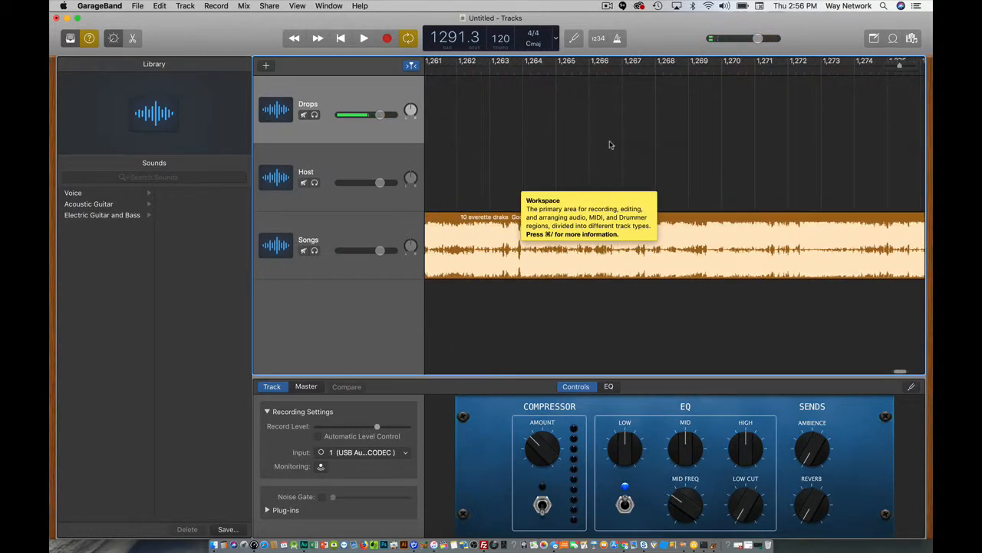
scroll(751, 182, "right", 20)
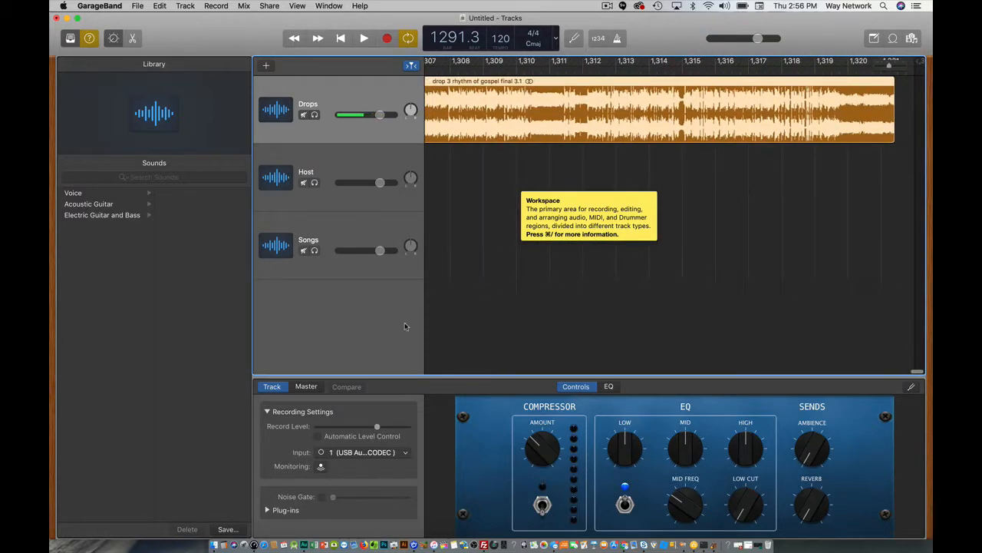
left_click(214, 543)
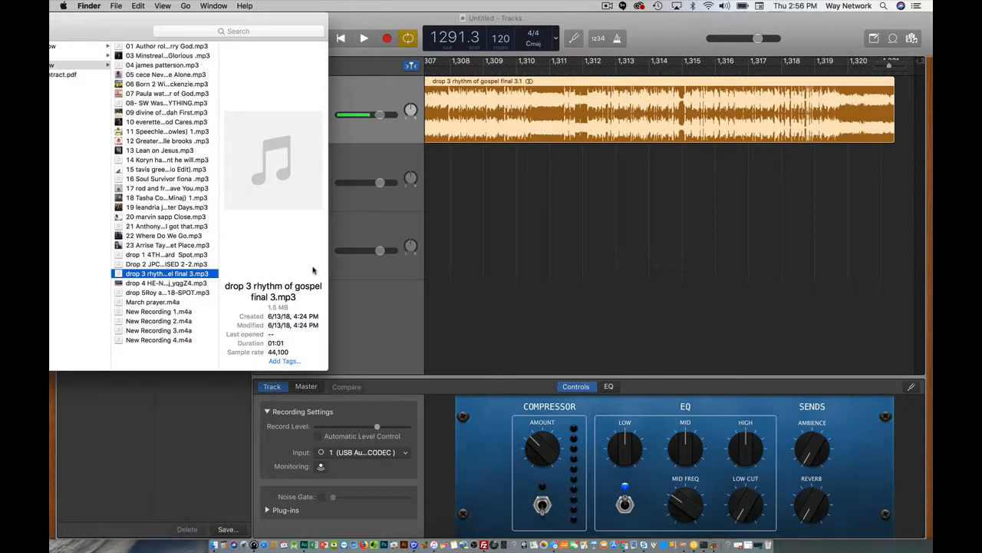
left_click(126, 132)
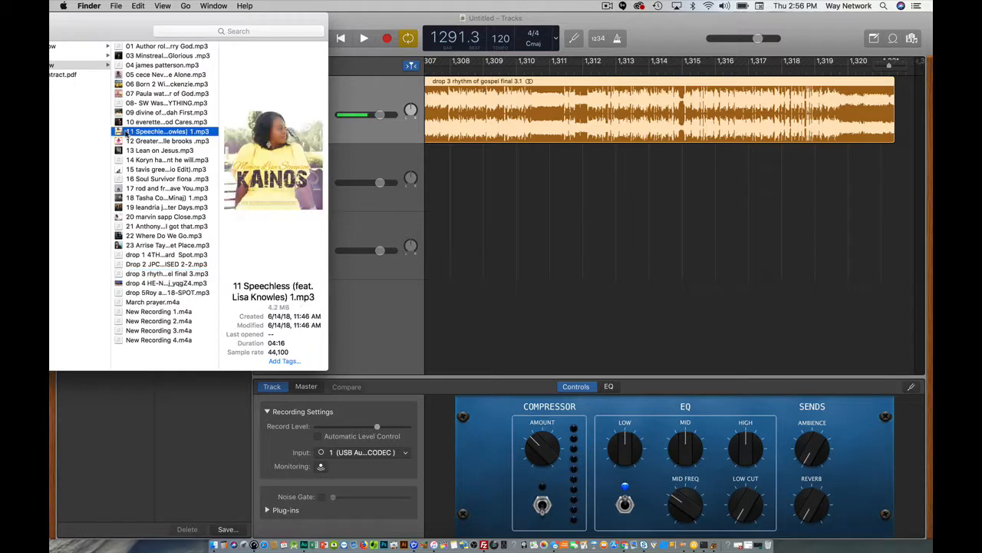
left_click_drag(274, 157, 891, 192)
Move the 11 Speechless region from the Host track to the Songs track, starting at about bar 1321 so it slightly overlaps drop 3
scroll(806, 177, "right", 5)
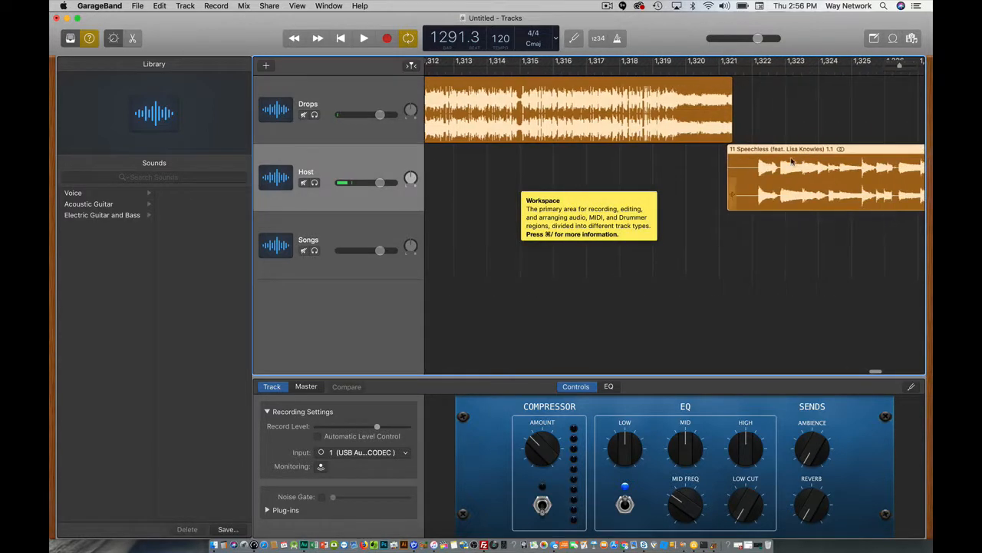
left_click_drag(767, 150, 766, 184)
left_click_drag(765, 218, 761, 286)
mouse_move(745, 221)
left_mouse_down()
mouse_move(753, 219)
mouse_move(743, 220)
left_mouse_up()
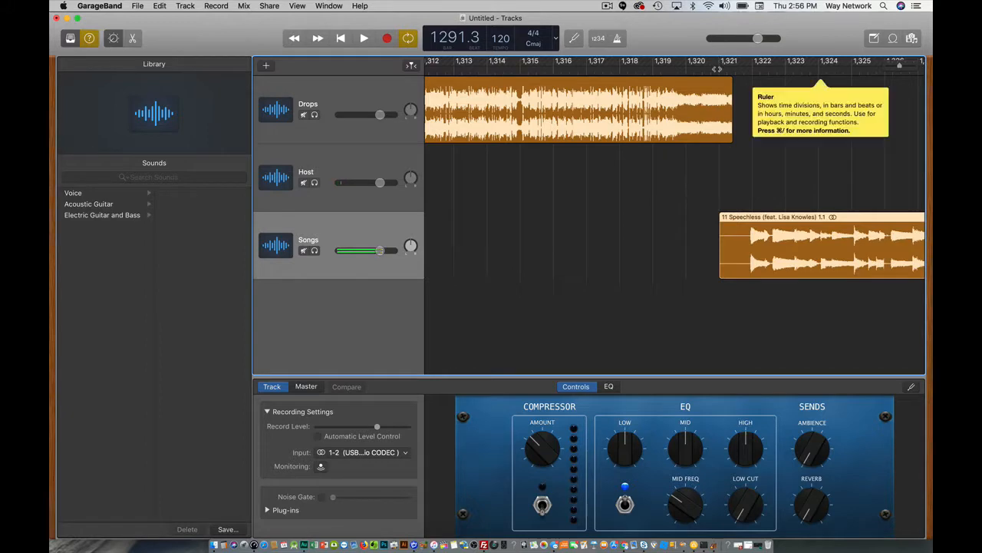
Turn off Cycle mode so that playback no longer loops the opening bars of the show
key("Return")
key("space")
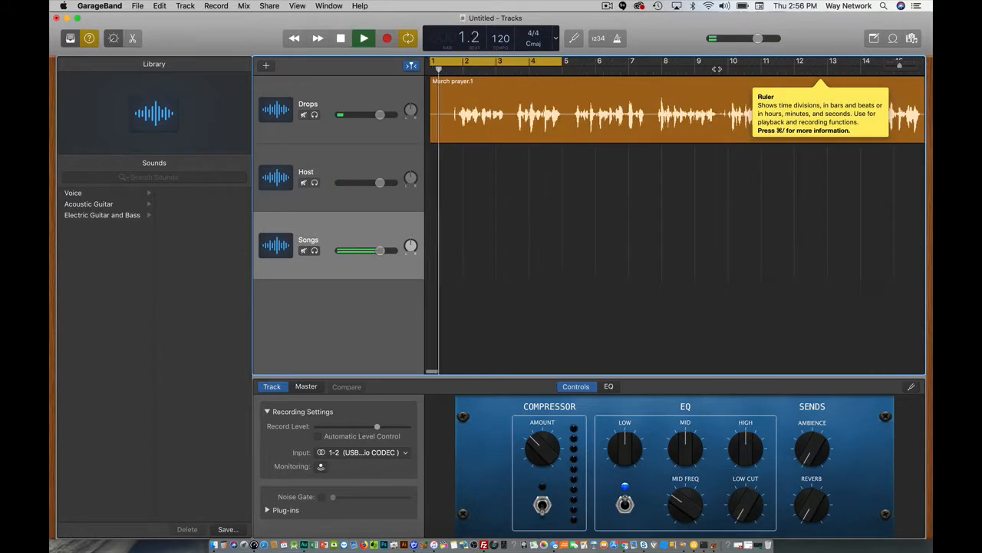
scroll(756, 149, "right", 20)
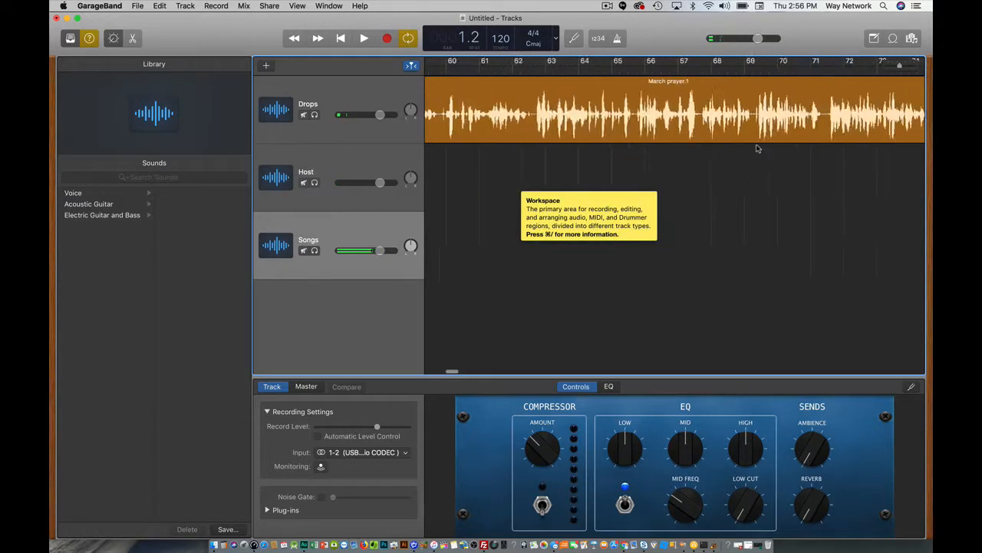
left_click(409, 37)
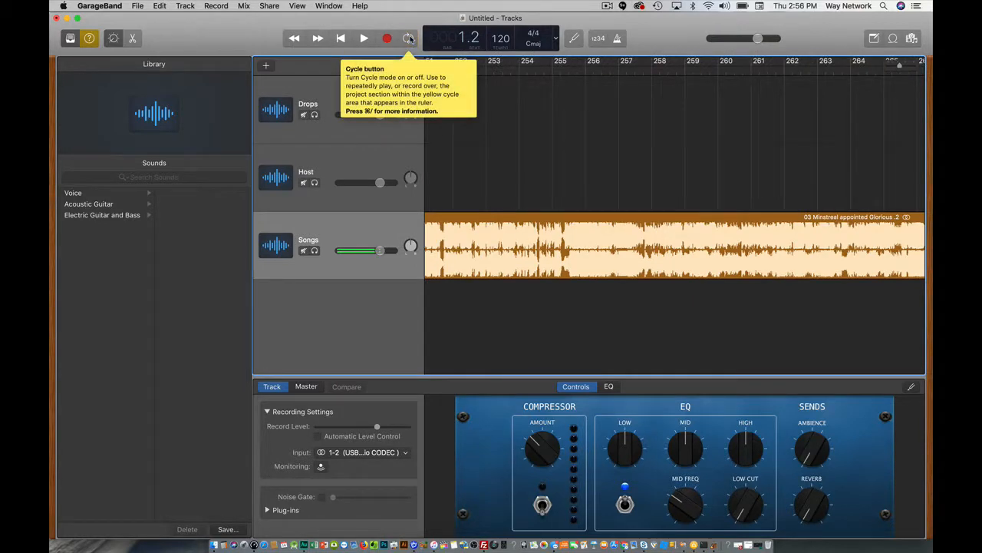
Play the transition from the drop 3 region into the 11 Speechless song, starting from about bar 1320
scroll(702, 156, "right", 15)
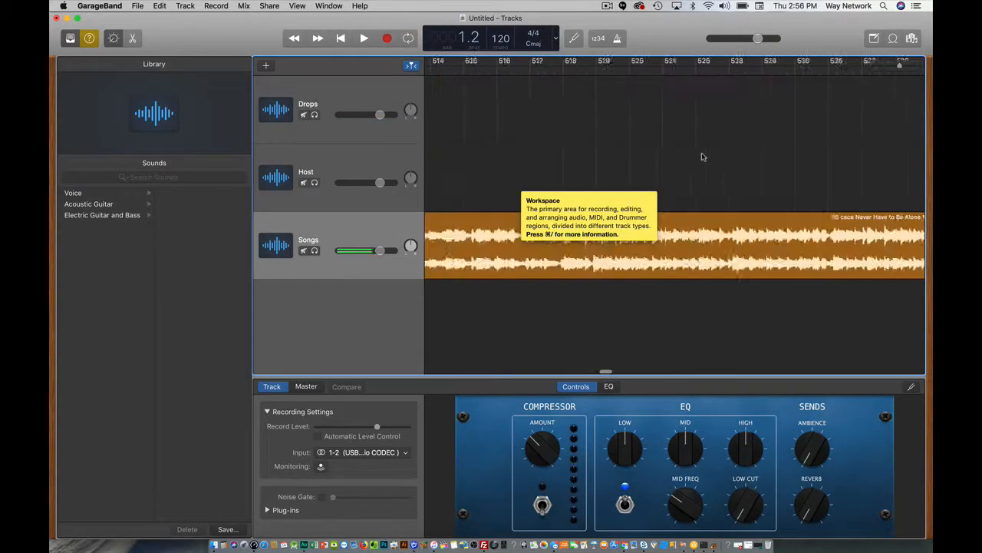
scroll(702, 157, "right", 15)
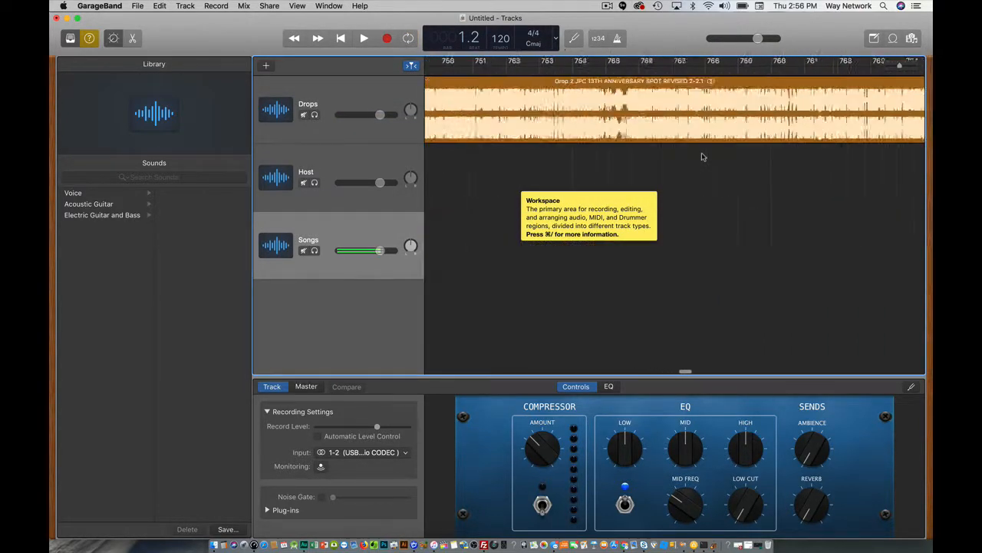
scroll(702, 156, "right", 15)
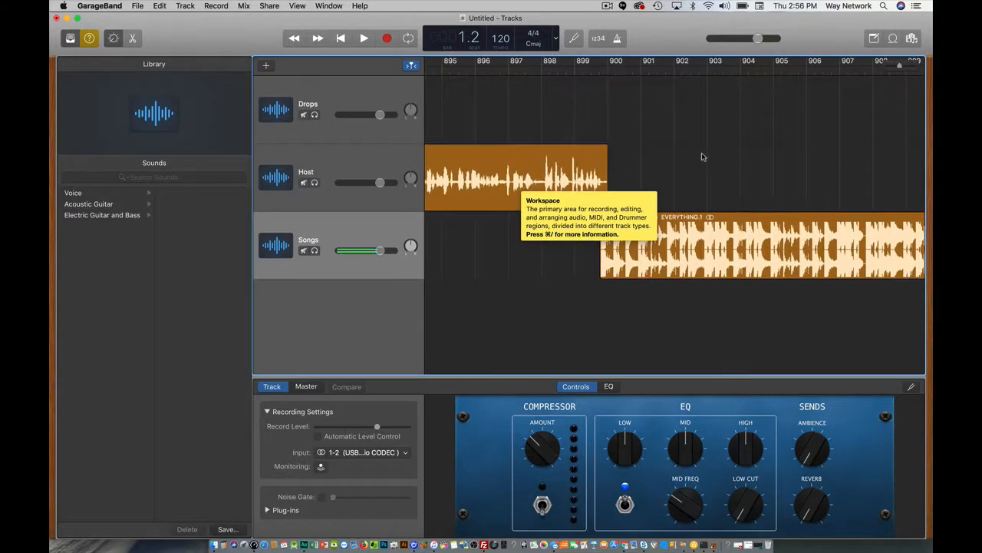
scroll(702, 157, "right", 15)
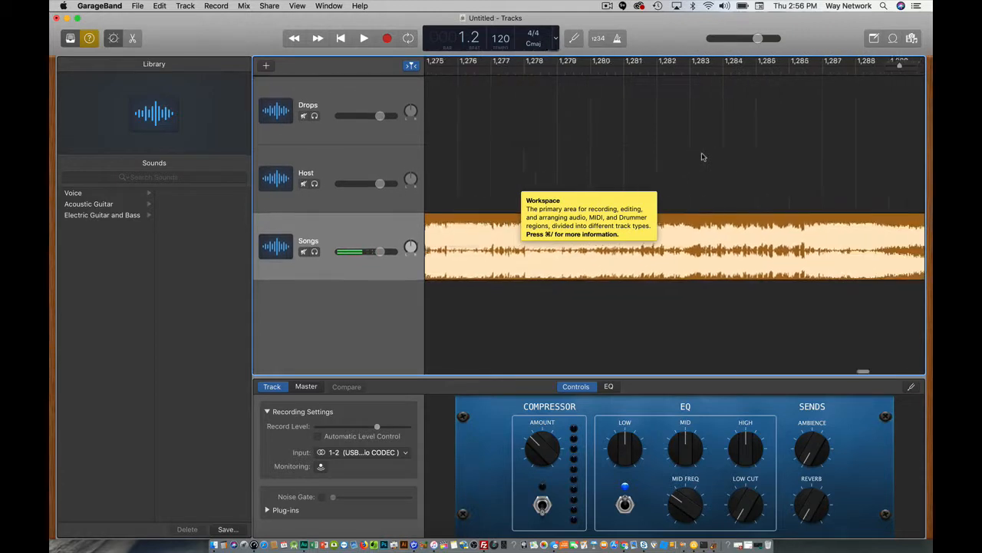
scroll(701, 156, "right", 5)
scroll(851, 193, "right", 8)
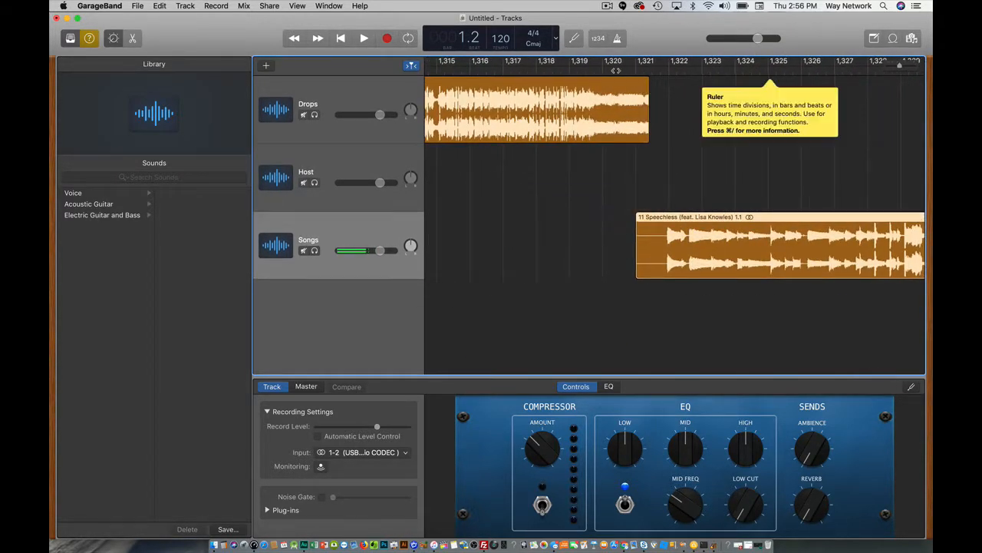
left_click(619, 64)
key("space")
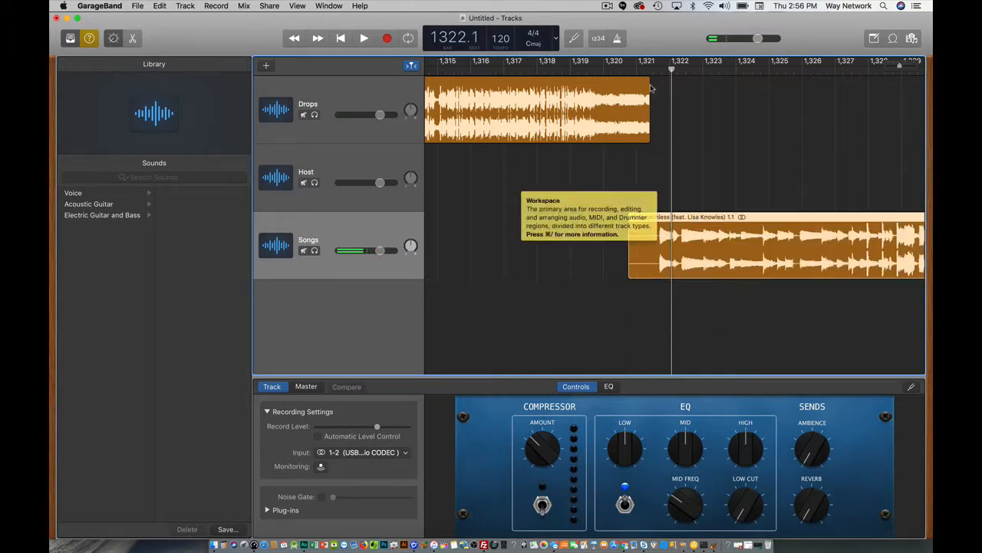
Move the 11 Speechless region earlier on the Songs track, to about bar 1320, and replay its overlap with drop 3
left_click_drag(673, 70, 643, 70)
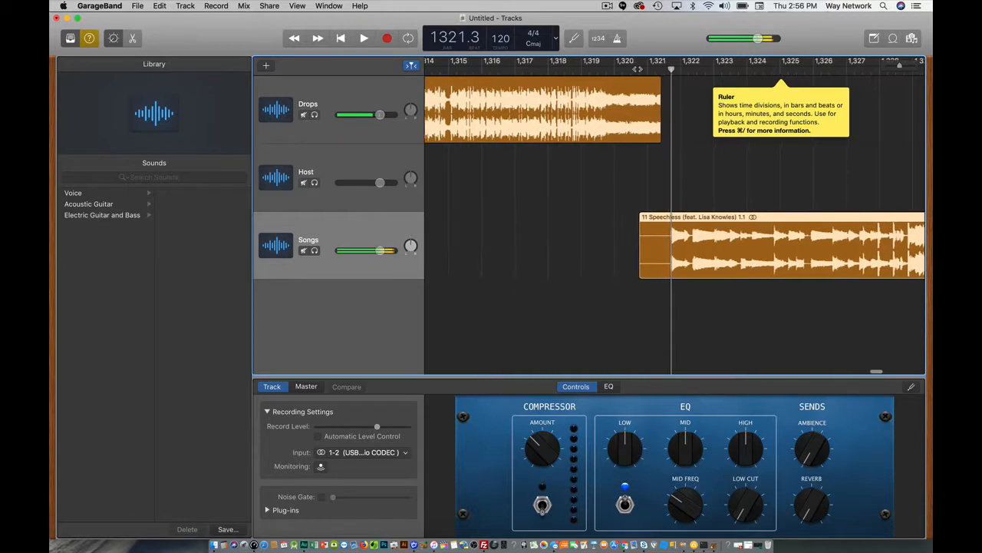
left_click_drag(730, 221, 712, 221)
left_click_drag(669, 71, 645, 71)
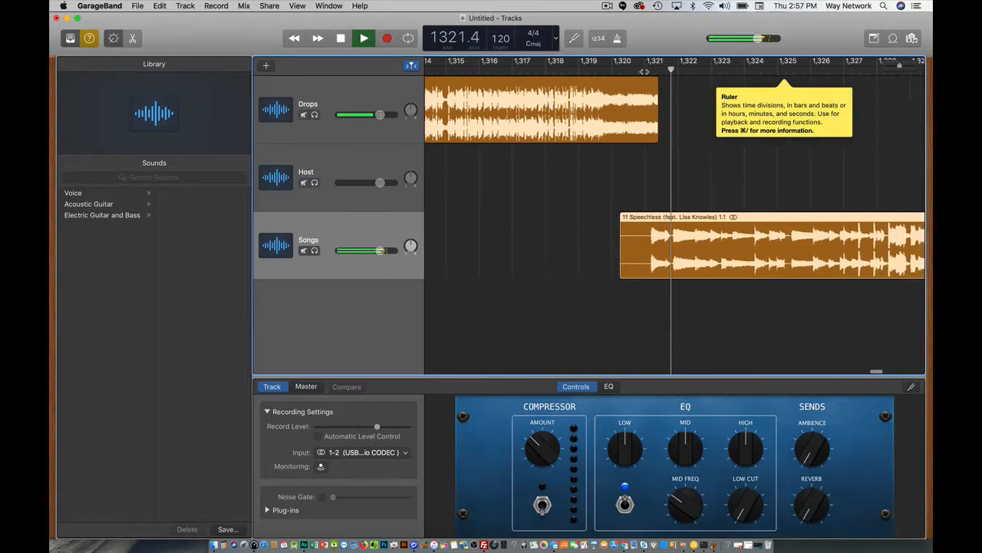
key("space")
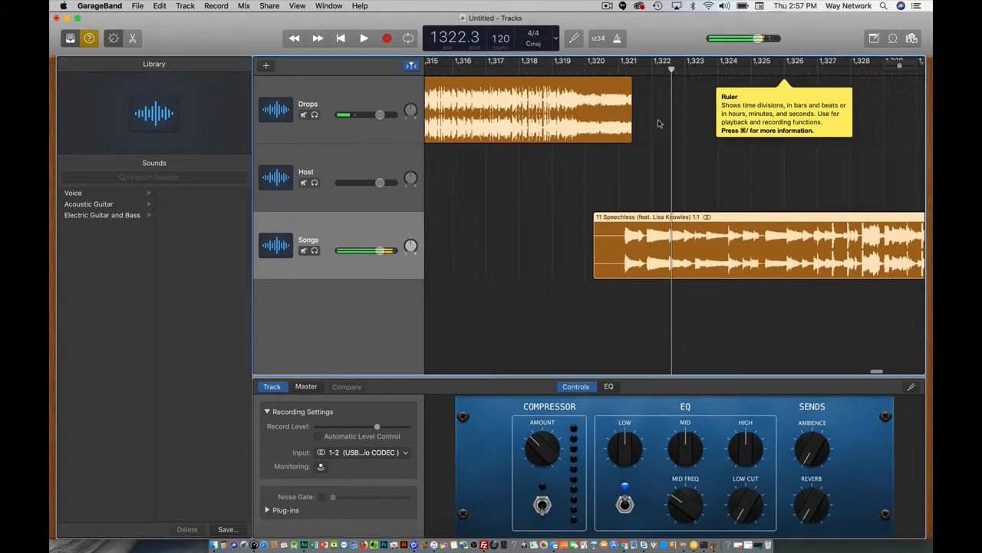
Import 12 Greater michelle brooks .mp3 from Finder onto the Songs track at the end of the 11 Speechless region
scroll(658, 124, "right", 15)
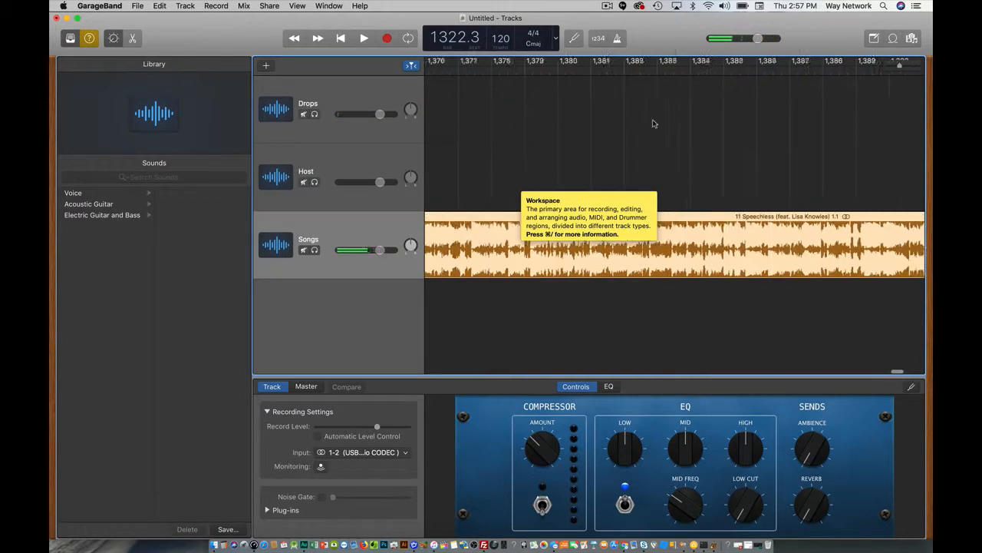
scroll(653, 123, "right", 15)
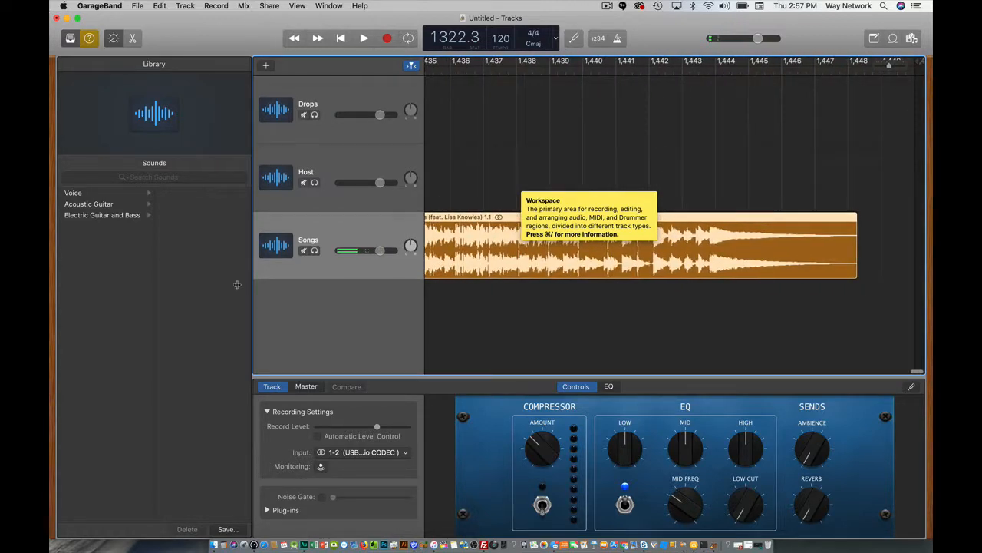
left_click(214, 534)
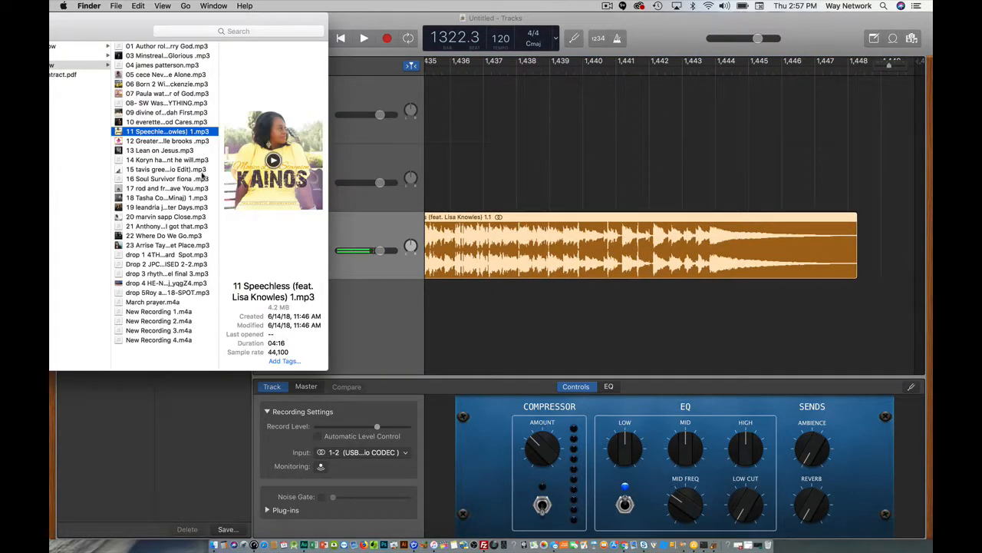
left_click(125, 140)
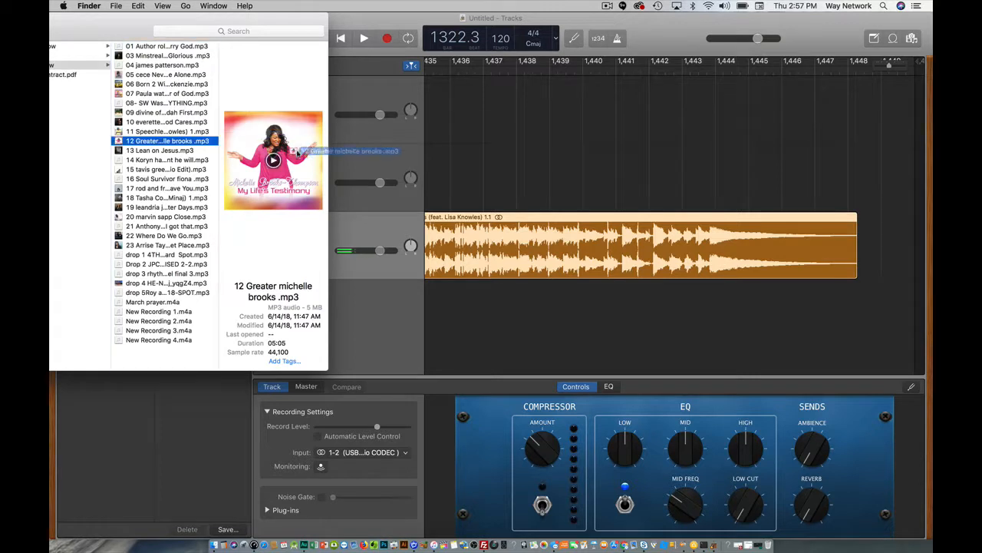
left_click_drag(464, 149, 884, 232)
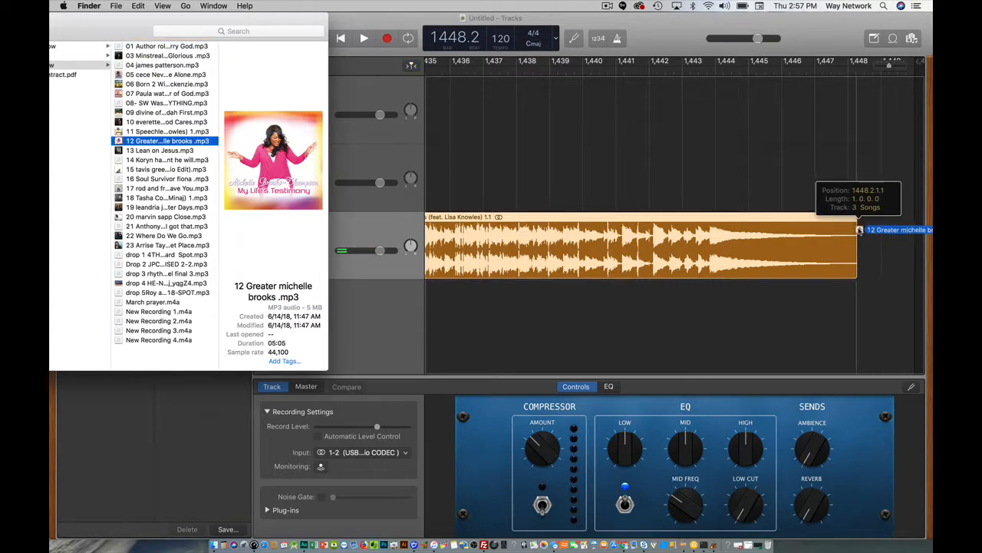
left_click_drag(859, 231, 854, 230)
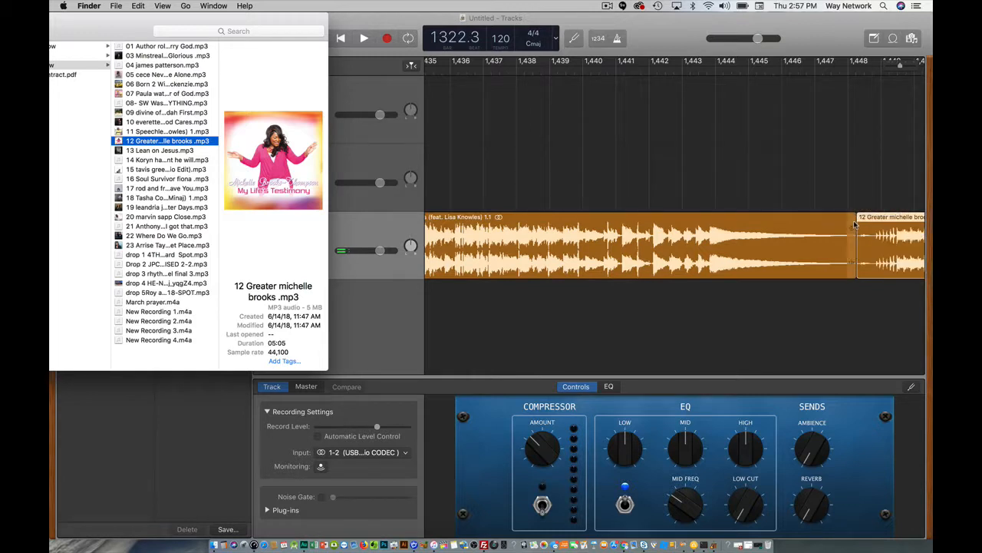
left_click(855, 227)
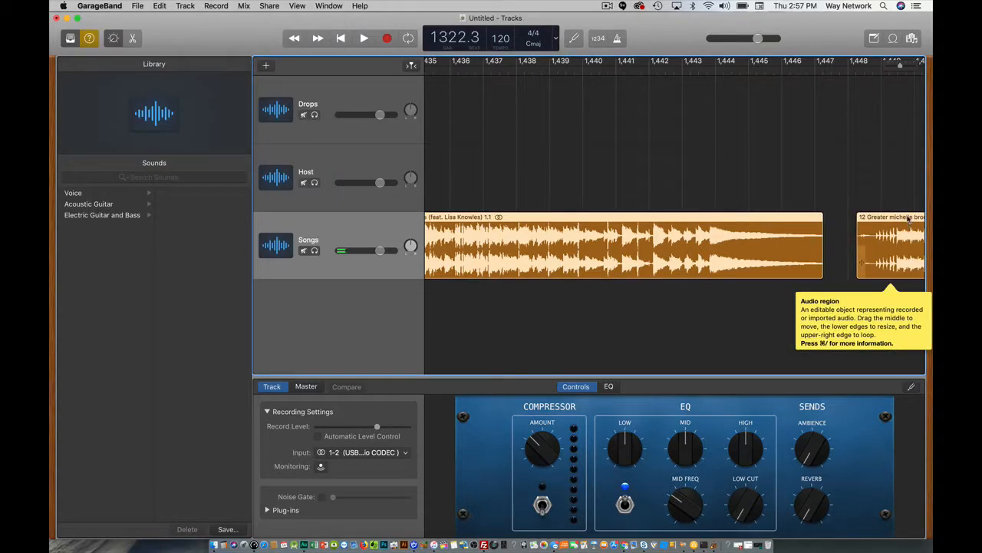
left_click_drag(910, 224, 891, 215)
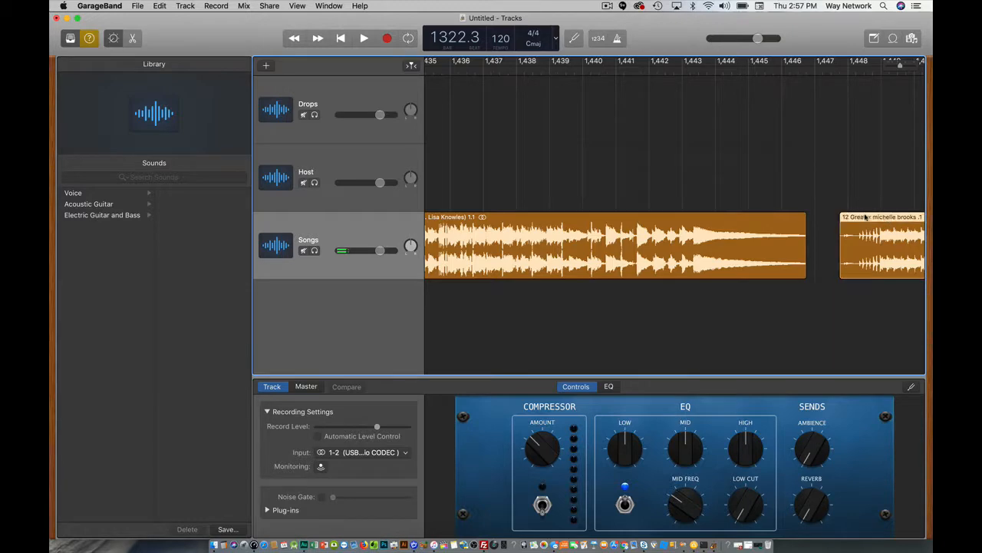
Recheck the transition from drop 3 into the 11 Speechless song by playing it from about bar 1320
scroll(799, 248, "left", 20)
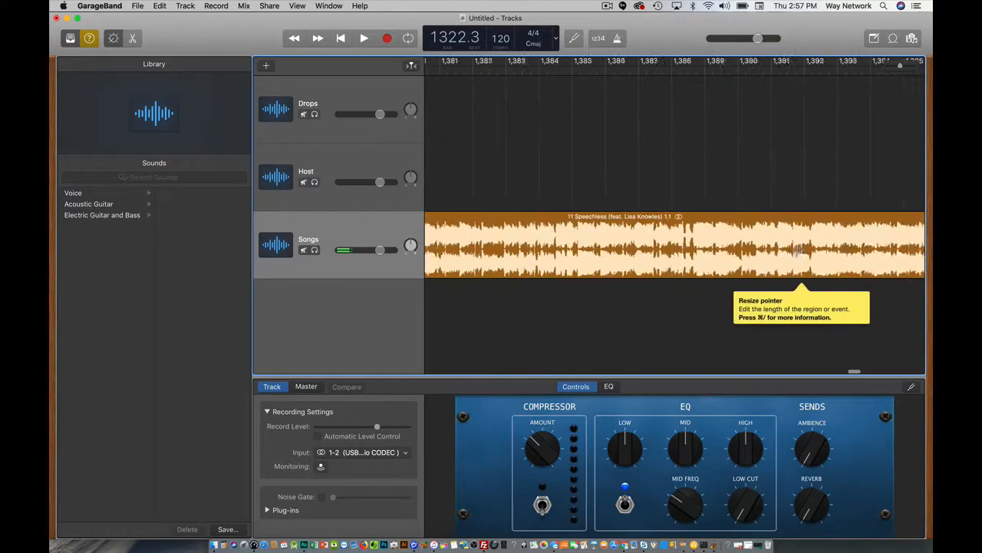
scroll(797, 250, "left", 15)
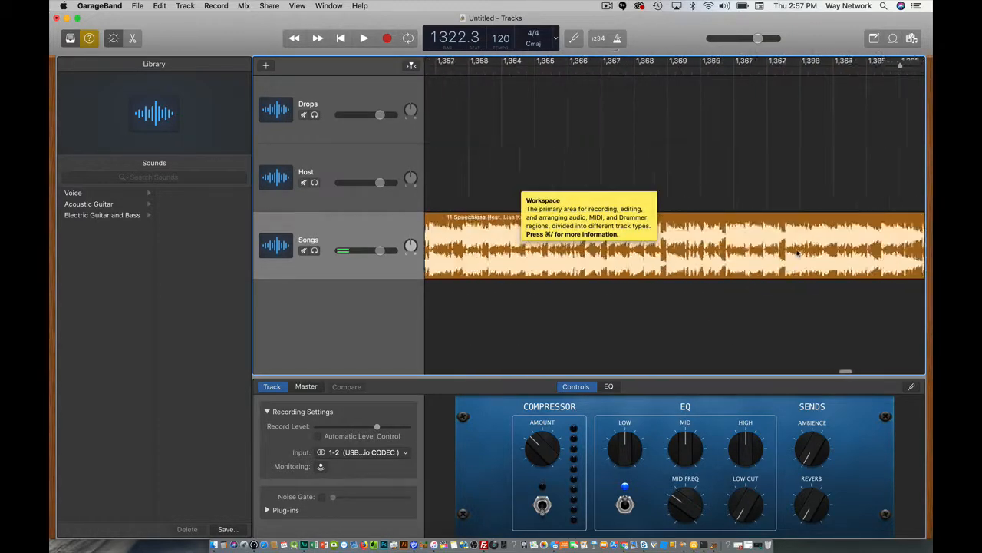
scroll(797, 253, "right", 20)
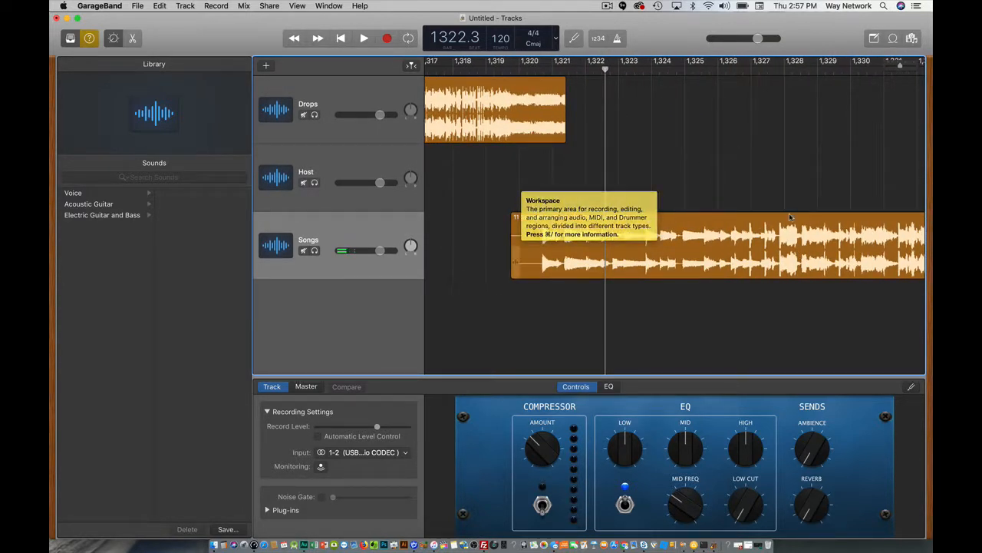
left_click(536, 67)
key("space")
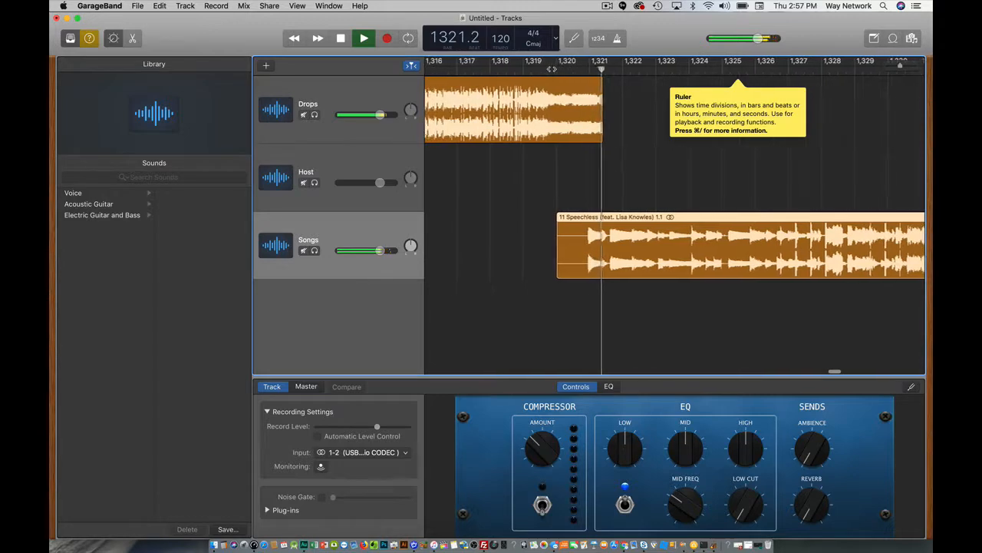
key("space")
Import 13 Lean on Jesus.mp3 from Finder onto the Songs track just after the 12 Greater michelle brooks region
scroll(634, 149, "right", 10)
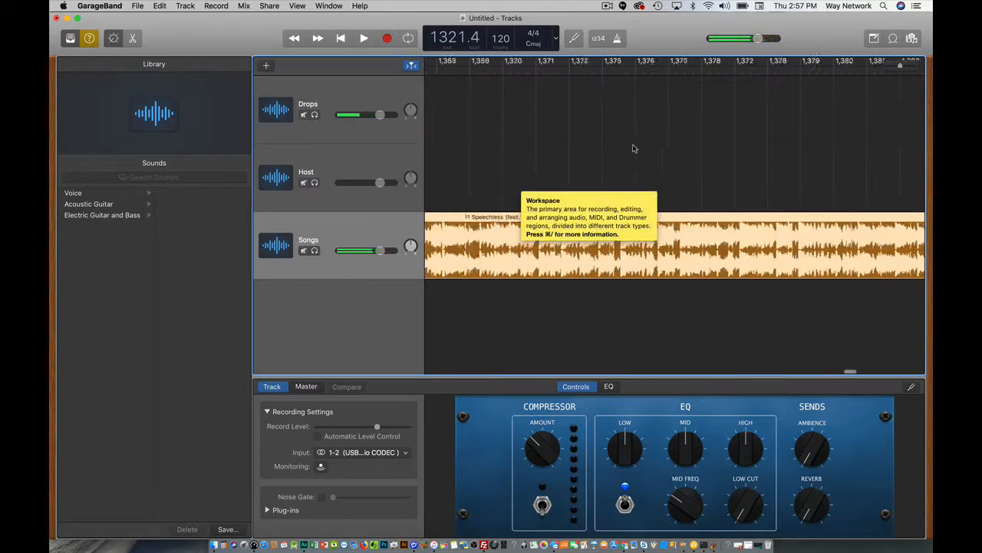
scroll(633, 148, "right", 10)
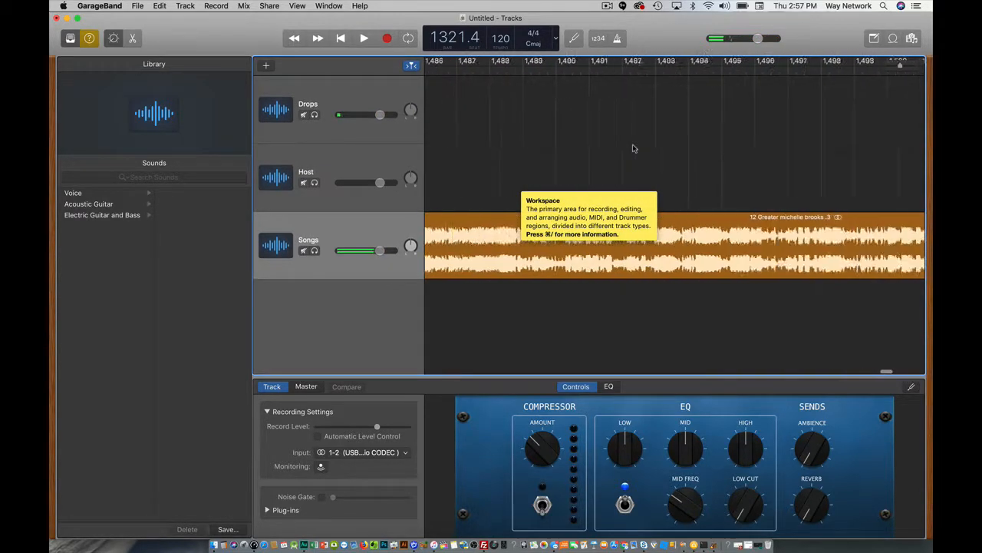
scroll(634, 149, "right", 5)
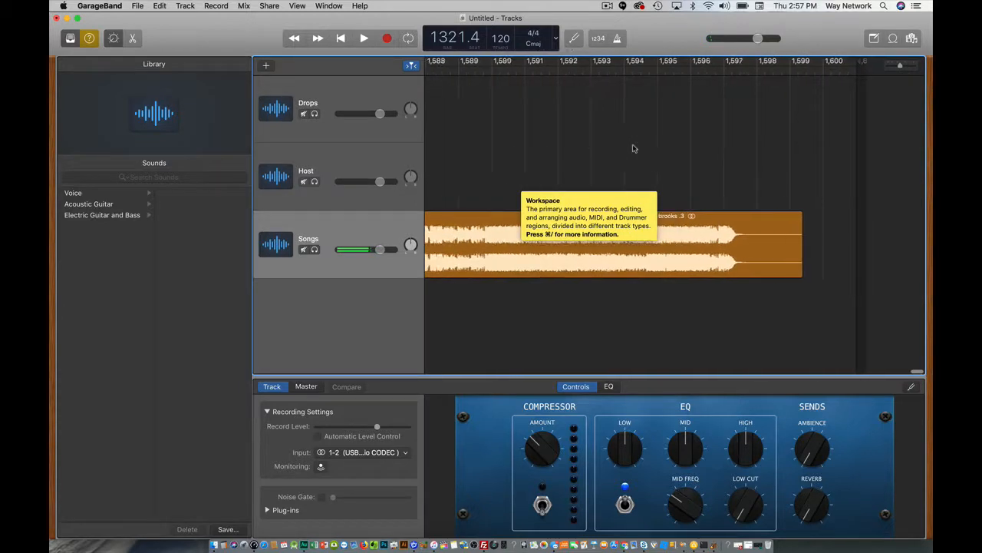
scroll(634, 148, "right", 3)
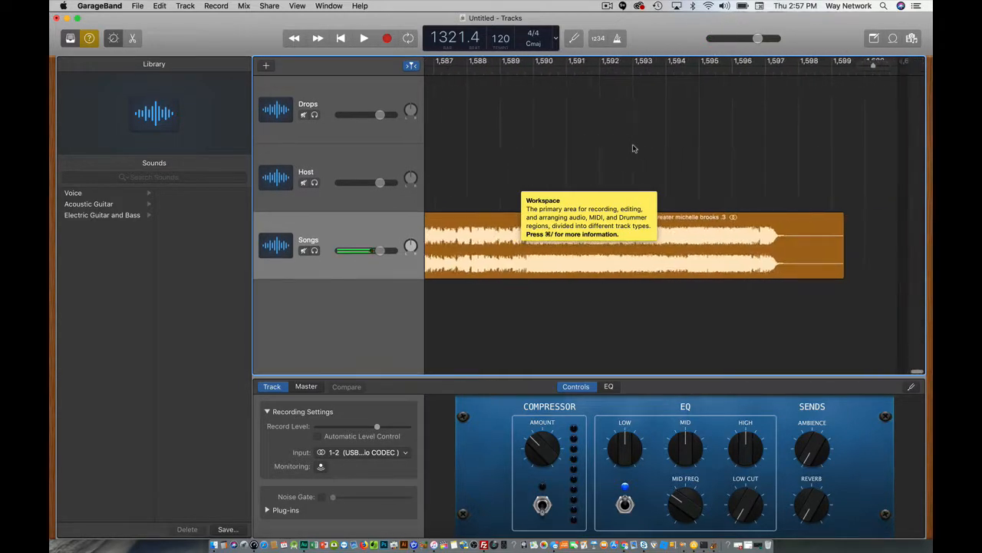
left_click(214, 540)
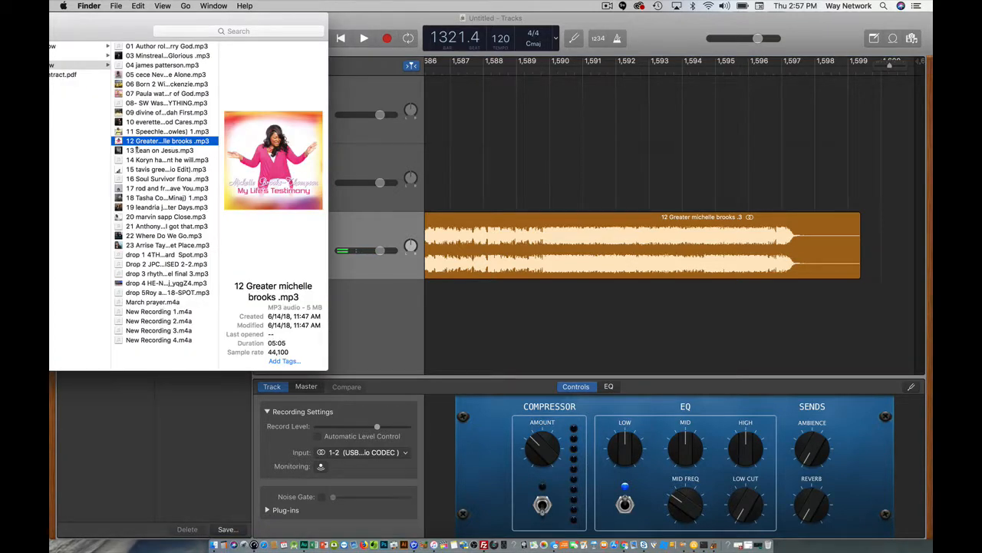
left_click(136, 150)
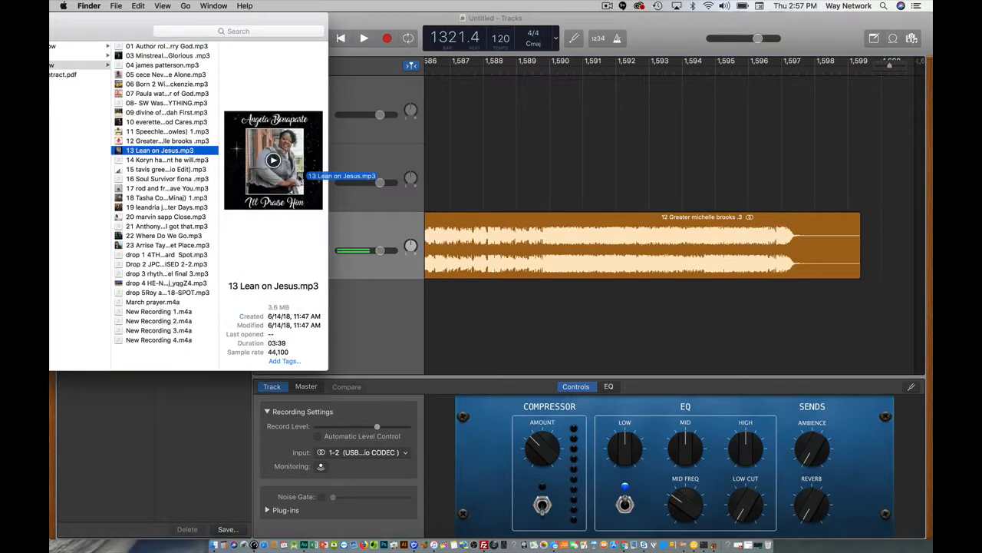
left_click_drag(299, 177, 864, 245)
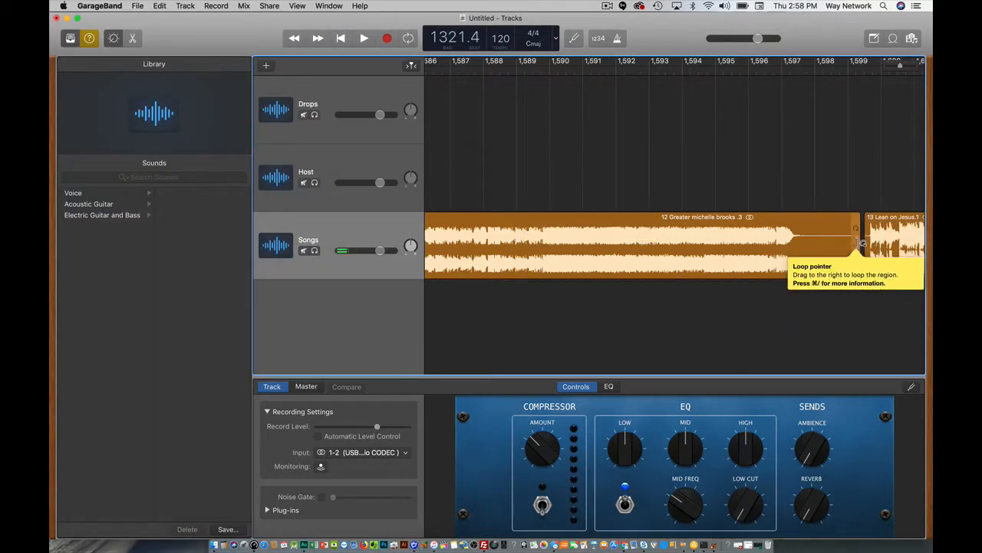
Trim the silent tail of the 12 Greater region to about bar 1597 and move the 13 Lean on Jesus region against its end
left_click(858, 234)
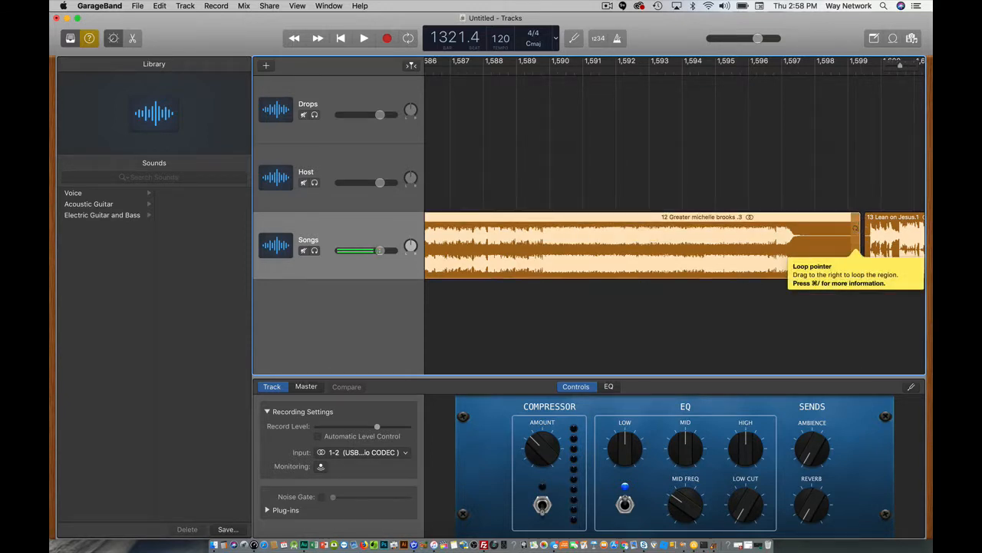
left_click(819, 330)
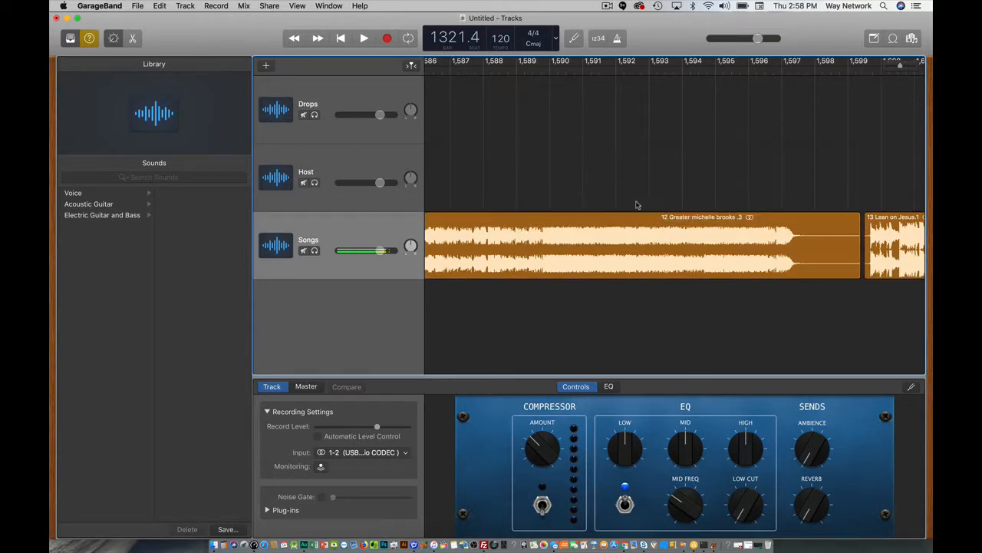
left_click_drag(858, 261, 808, 251)
left_click_drag(906, 219, 841, 227)
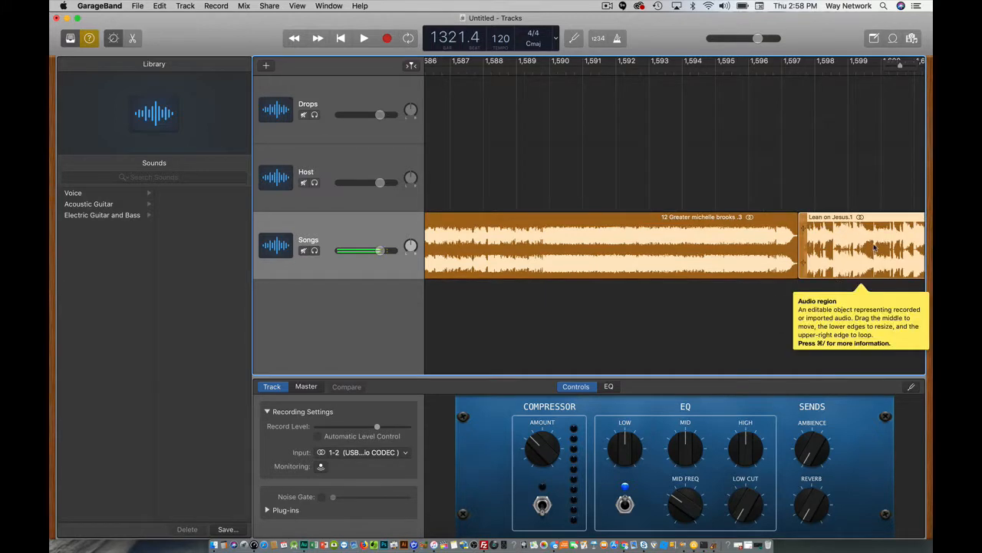
scroll(875, 247, "right", 5)
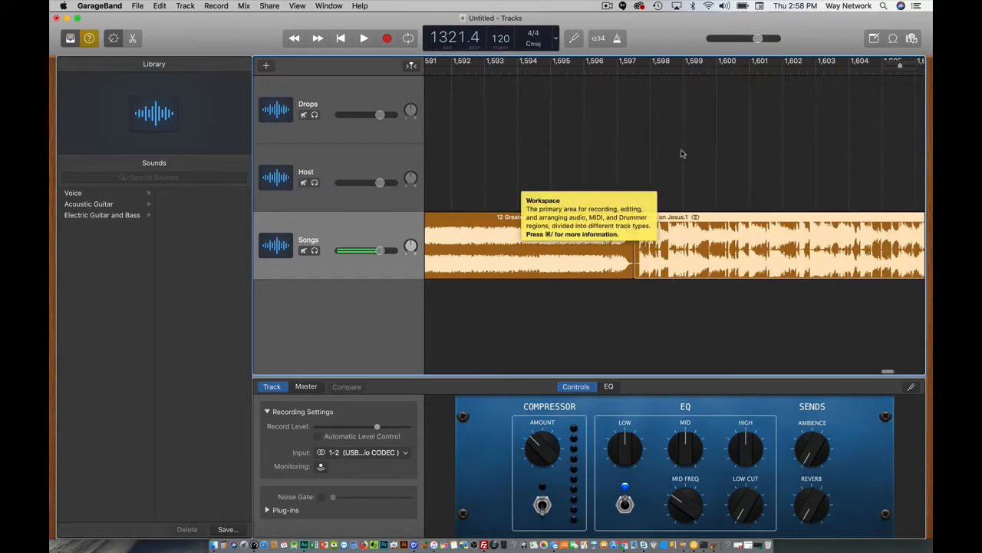
Trim the silent tail of the 13 Lean on Jesus region to about bar 1703
scroll(806, 211, "right", 15)
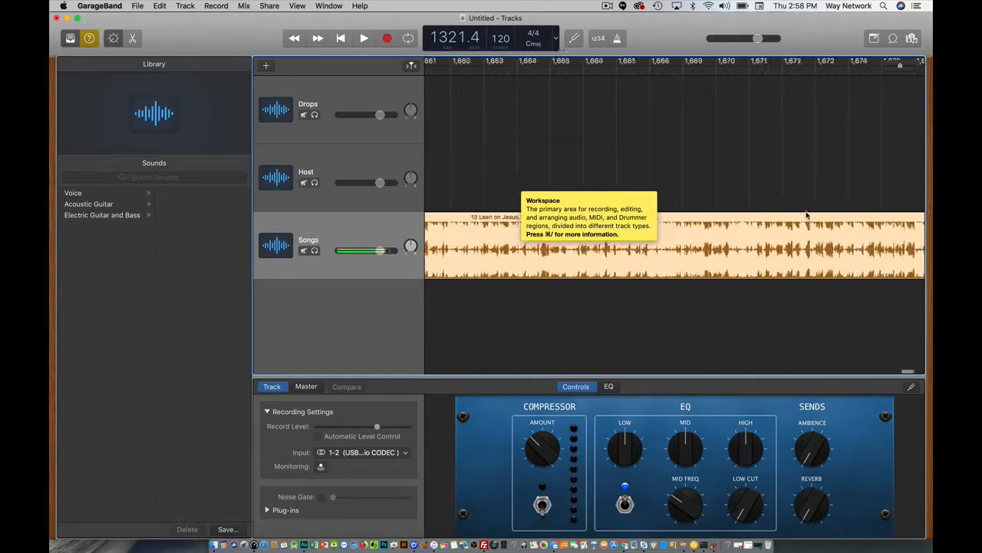
scroll(807, 216, "right", 3)
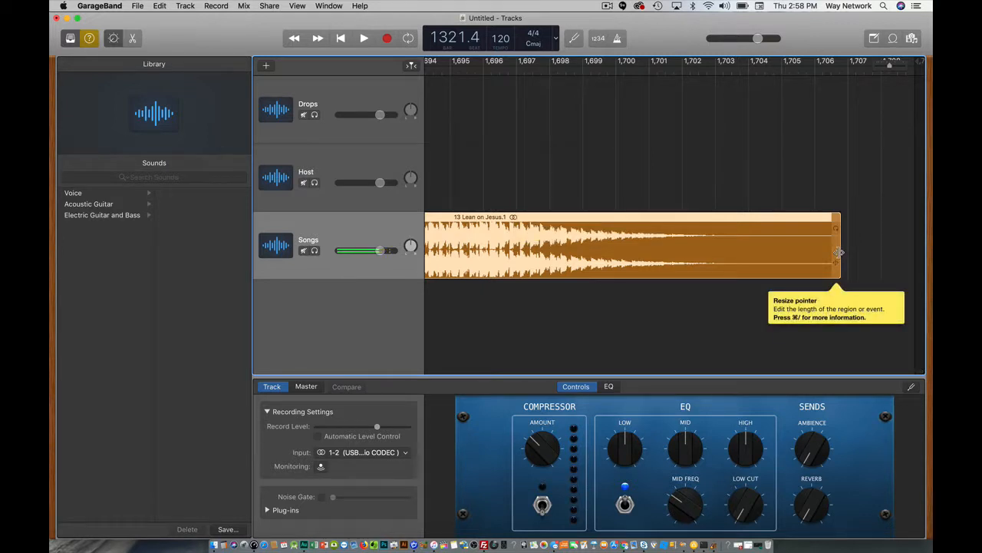
left_click_drag(839, 252, 716, 254)
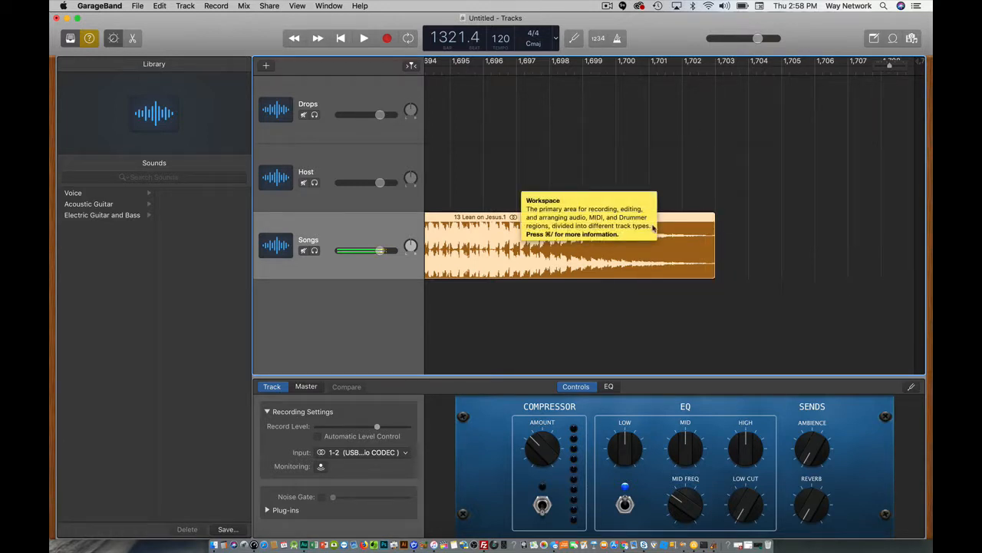
Import New Recording 3.m4a from Finder onto the Host track at about bar 1702 and play the transition from bar 1701
left_click(215, 526)
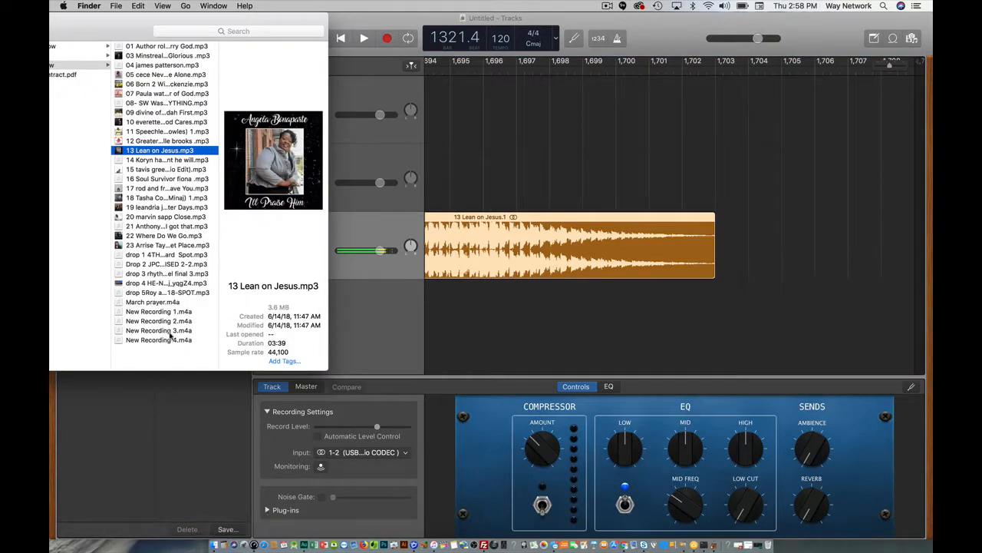
left_click_drag(124, 335, 676, 156)
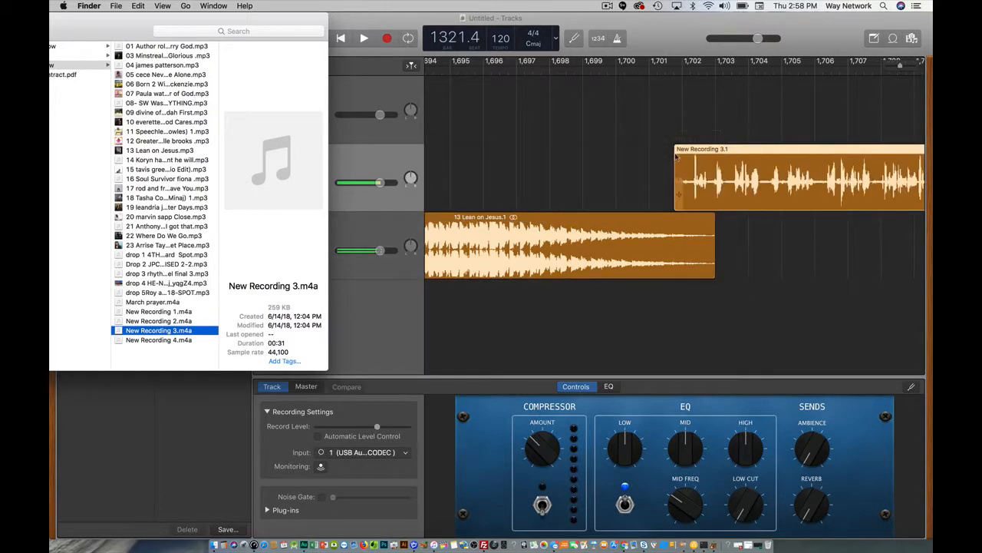
left_click(653, 70)
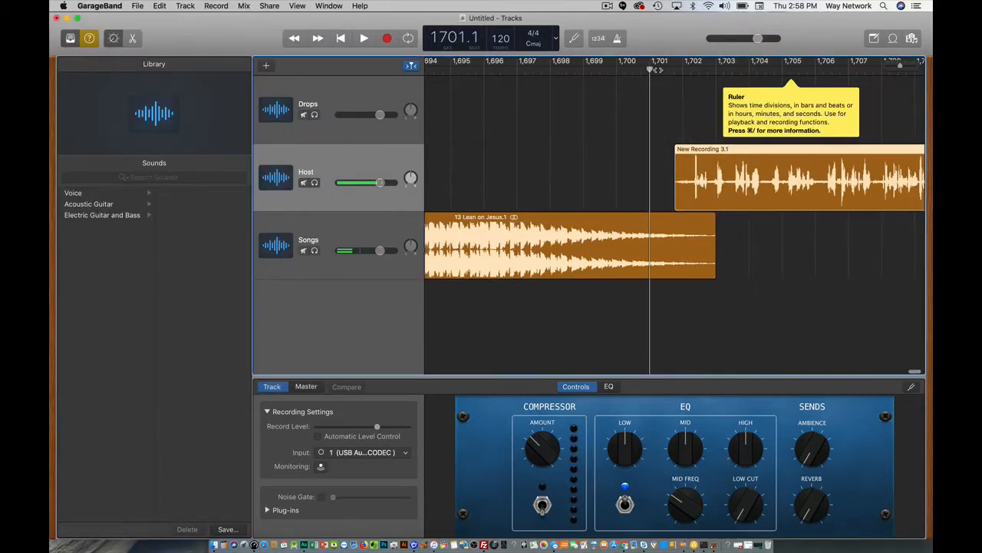
key("space")
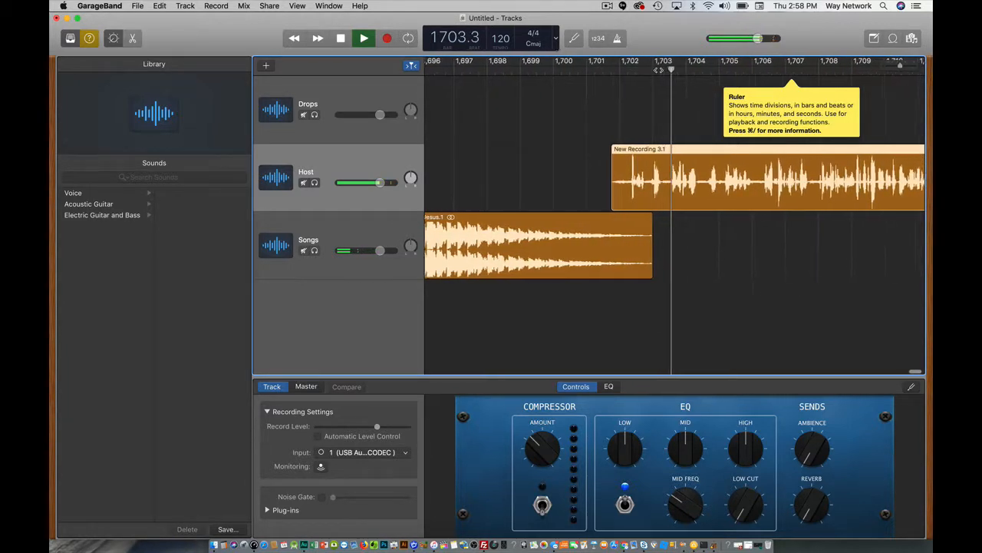
key("space")
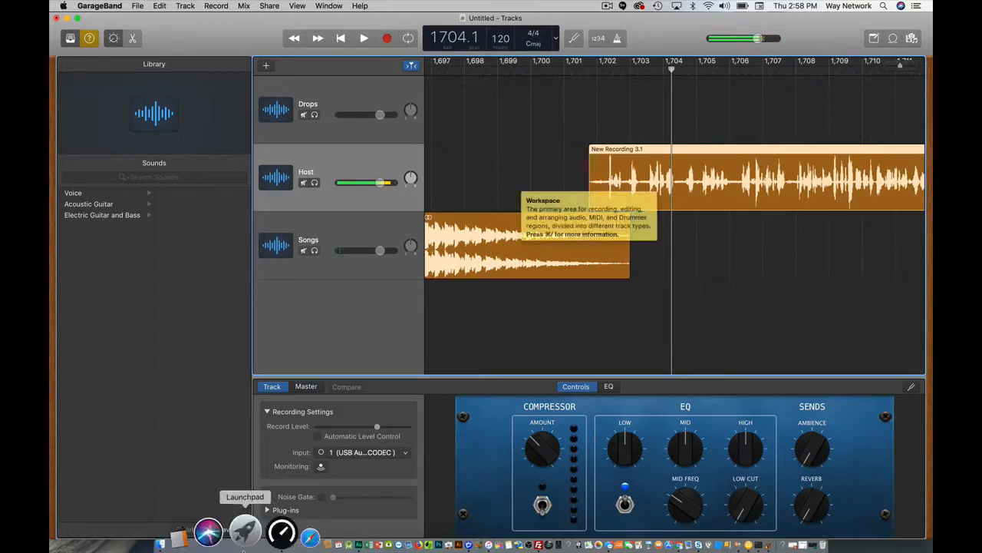
Import 14 Koryn hawthorne wont he will.mp3 from Finder onto the Songs track just before the end of the New Recording 3 region
left_click(212, 545)
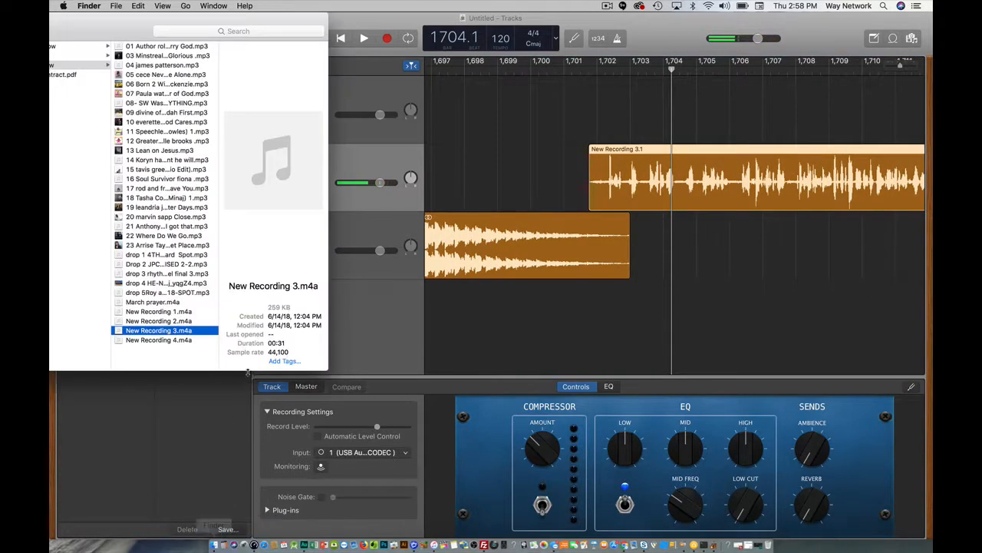
left_click(167, 340)
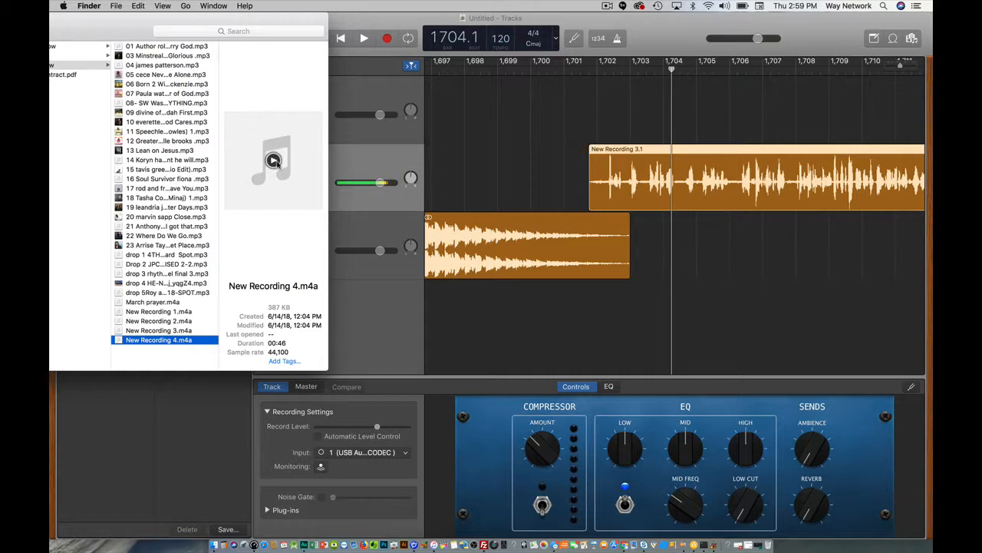
scroll(396, 285, "left", 5)
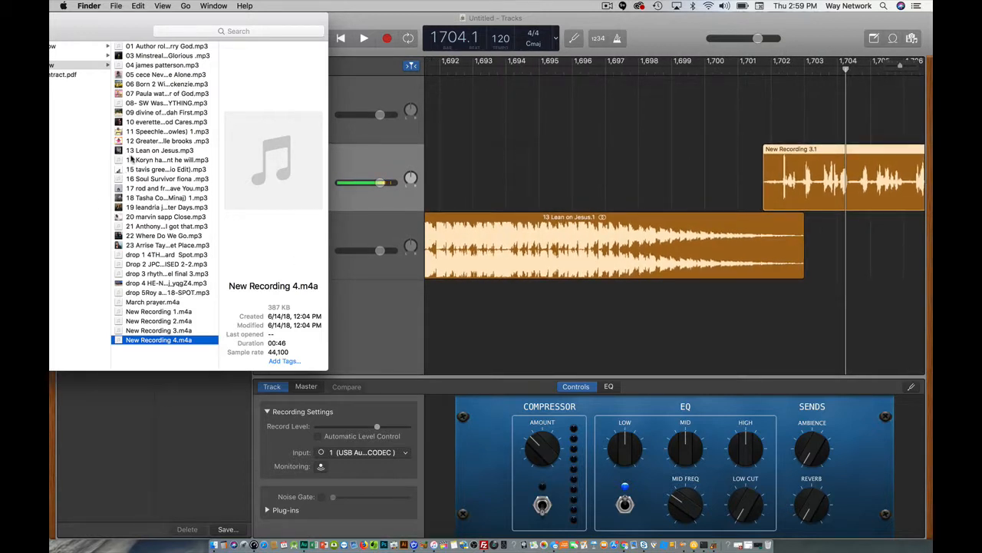
scroll(342, 230, "right", 9)
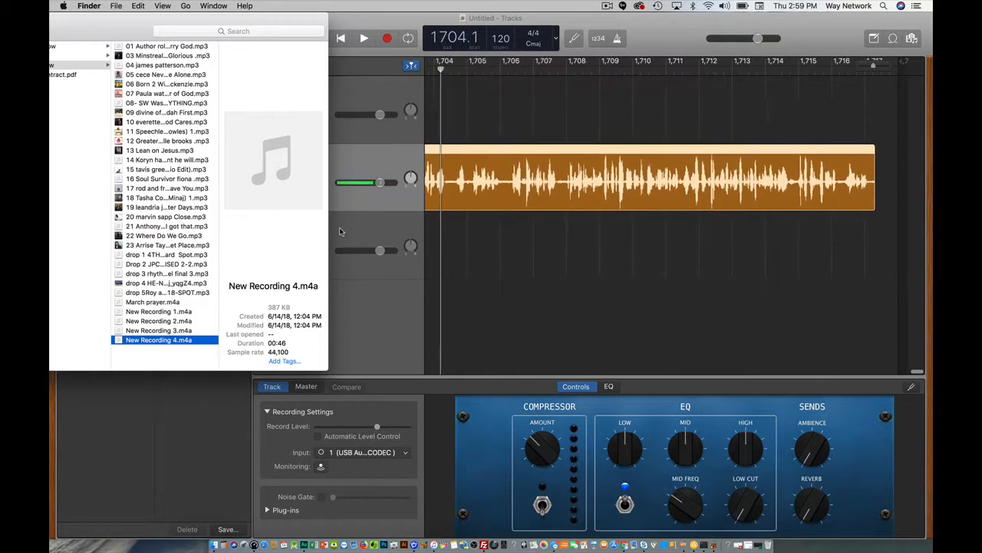
left_click(130, 160)
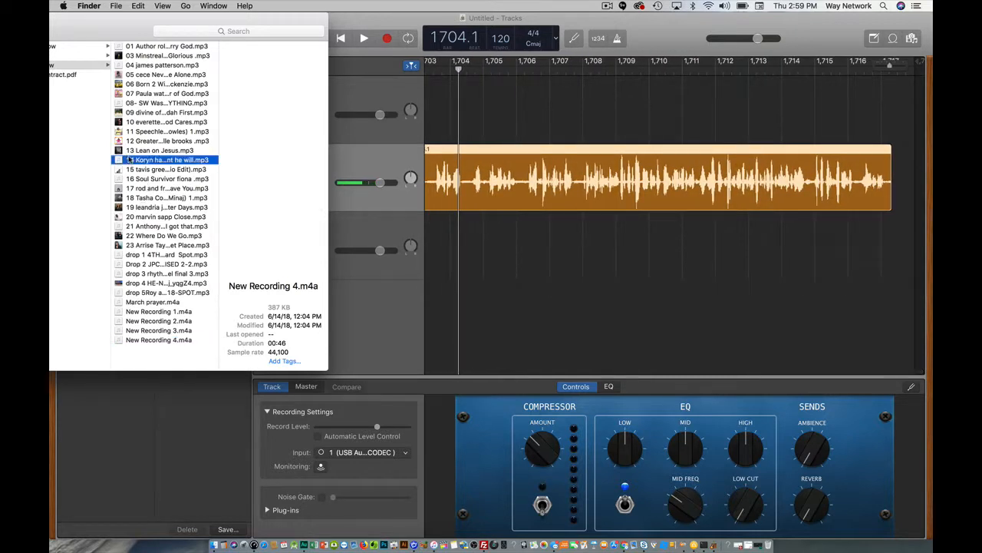
left_click_drag(119, 160, 883, 228)
Trim the 14 Koryn hawthorne region to about bar 1820 and place 15 tavis green You Waited (Radio Edit).mp3 from Finder against its end
scroll(904, 222, "right", 20)
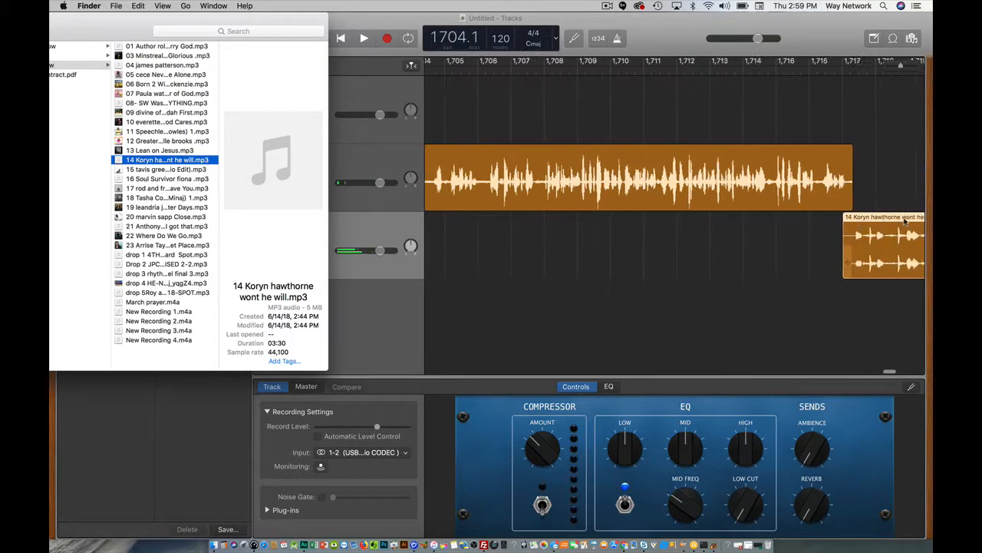
scroll(904, 222, "right", 10)
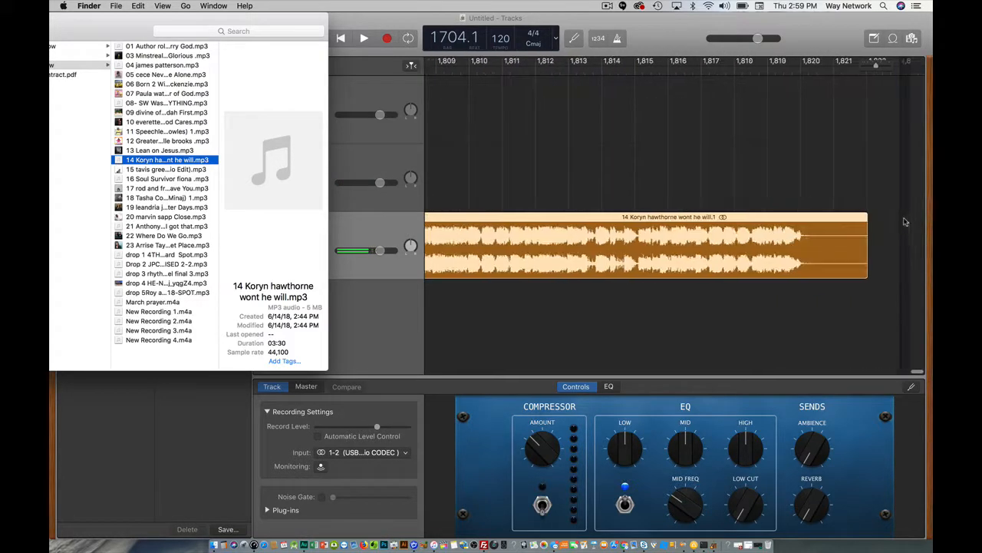
left_click(168, 170)
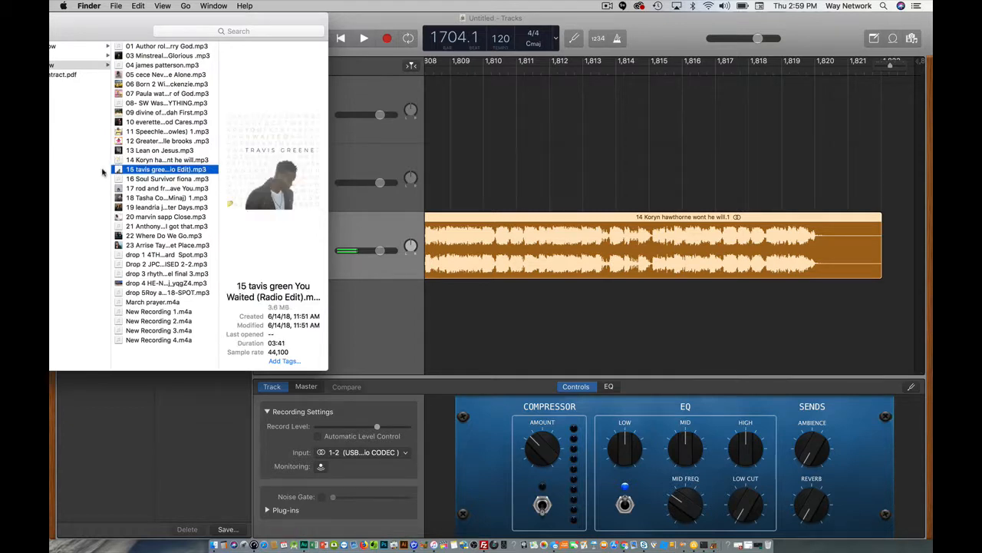
left_click_drag(116, 172, 822, 256)
left_click(885, 297)
left_click_drag(913, 221, 846, 222)
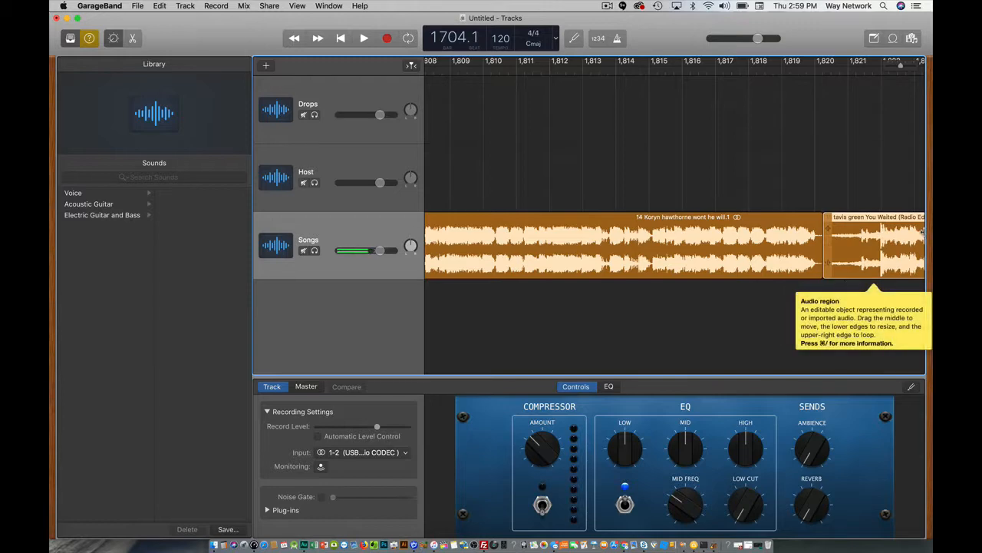
scroll(845, 245, "right", 15)
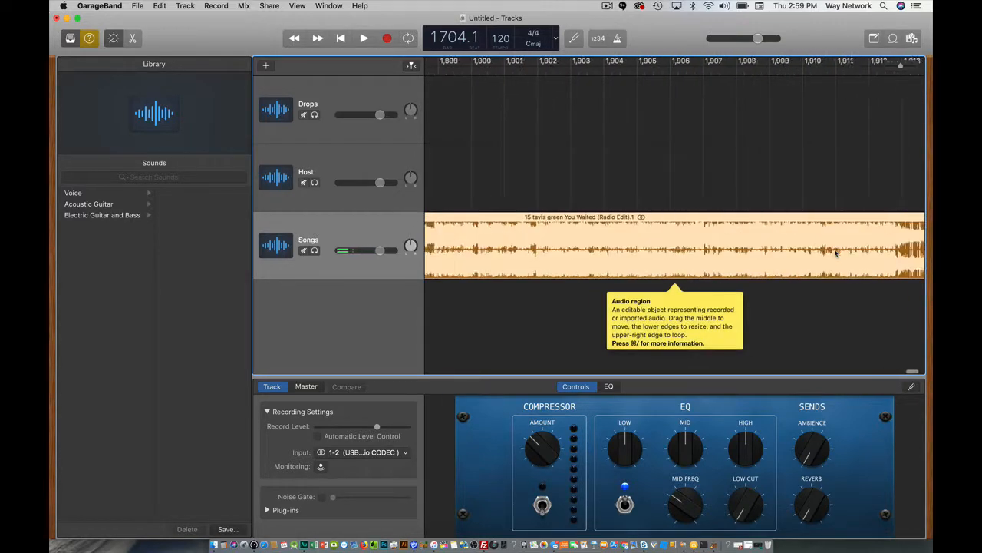
scroll(836, 253, "right", 5)
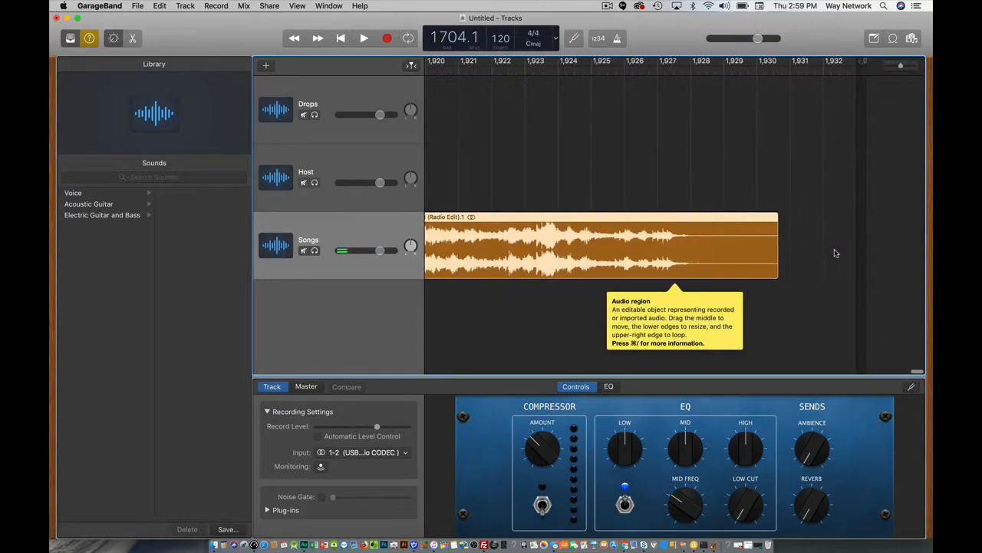
left_click(198, 529)
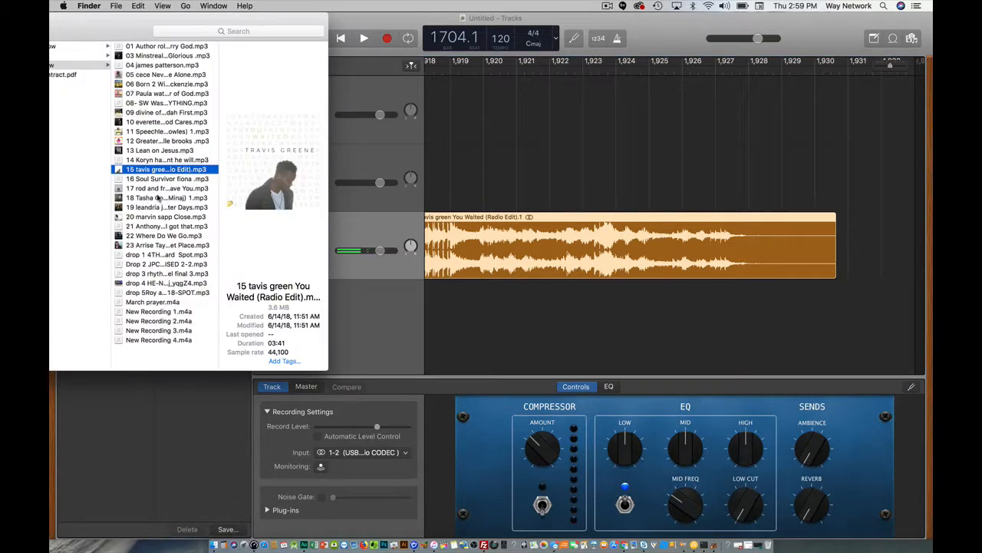
left_click_drag(120, 178, 762, 253)
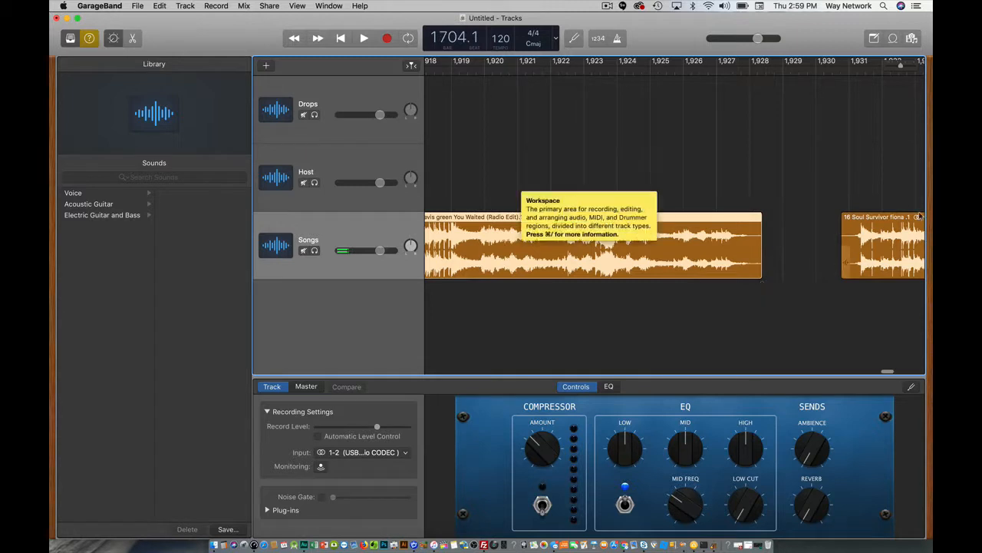
left_click_drag(913, 219, 819, 222)
Import the drop 4 HE-NCGAG-CONVENTION-2018 file from Finder onto the Host track near the end of the 16 Soul Survivor region
scroll(880, 278, "right", 15)
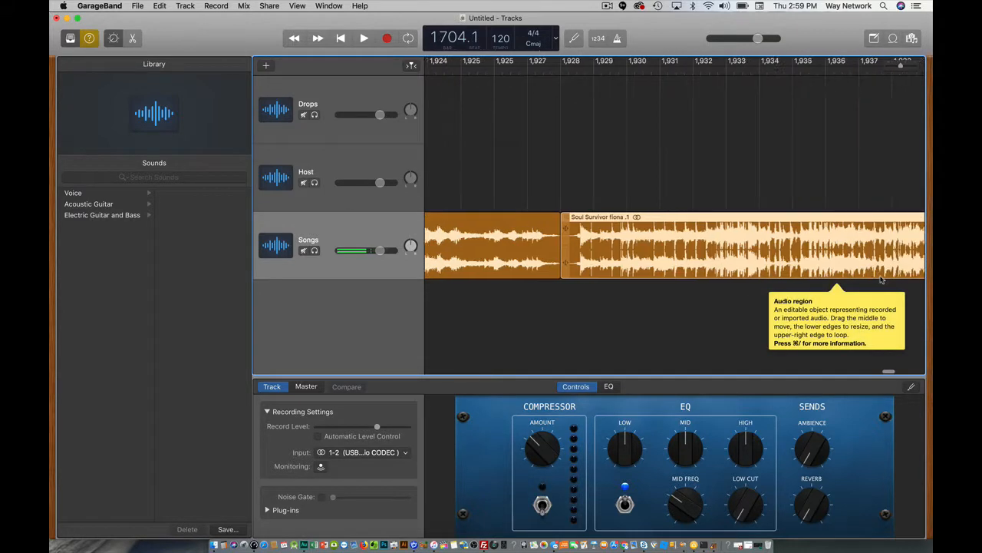
scroll(877, 275, "right", 15)
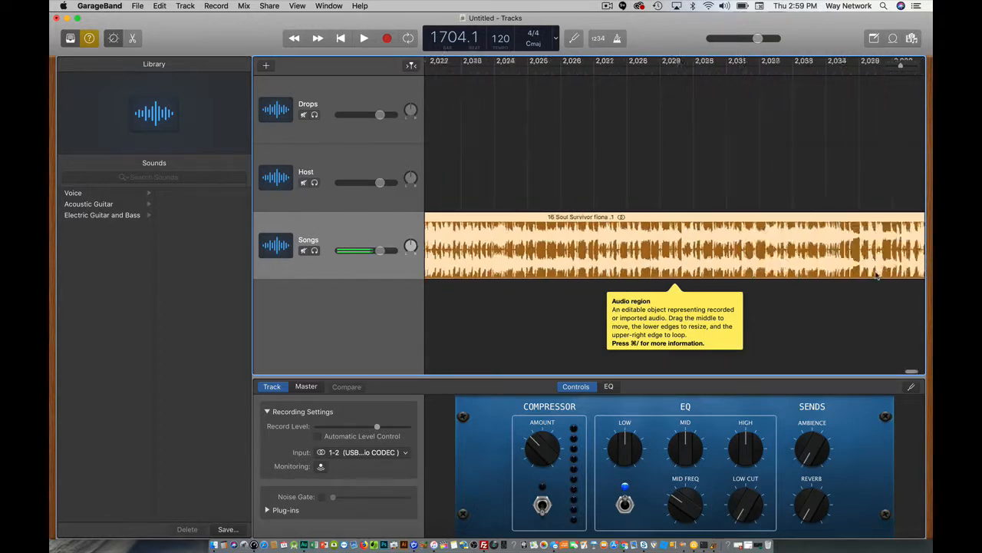
left_click(215, 545)
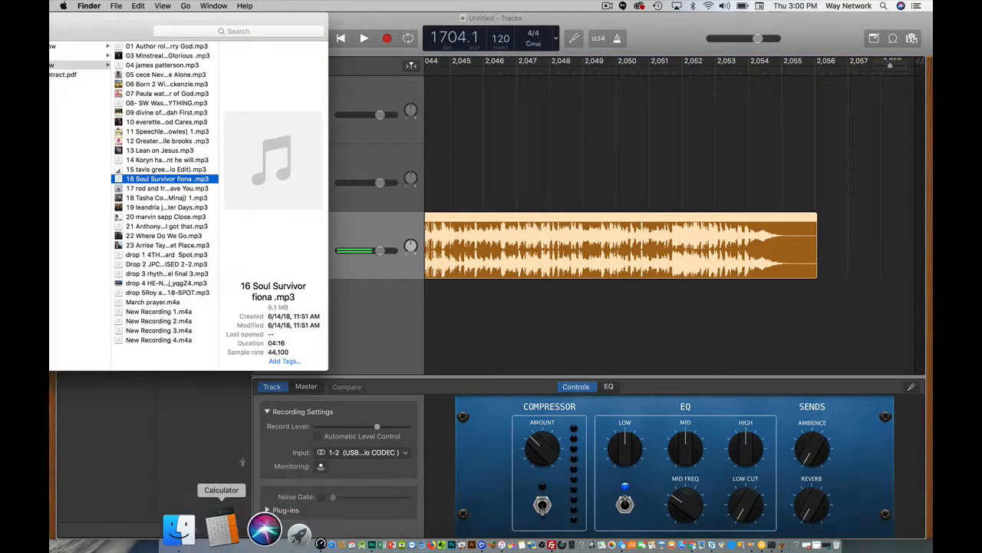
left_click(144, 282)
left_click_drag(323, 284, 794, 175)
Import 17 rod and fran He Will Never Leave You.mp3 onto the Songs track at the end of the drop 4 region
scroll(848, 223, "right", 5)
scroll(849, 223, "right", 20)
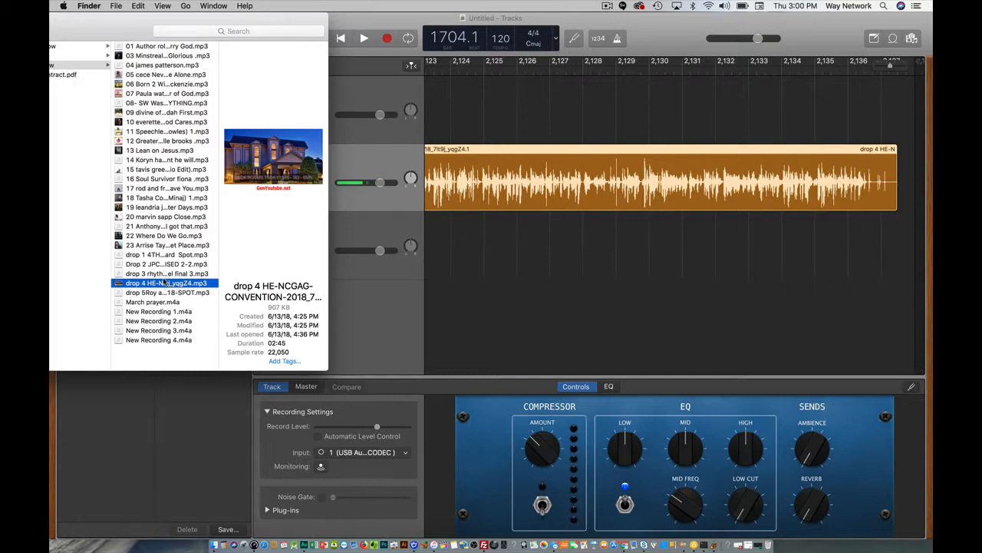
scroll(656, 233, "left", 20)
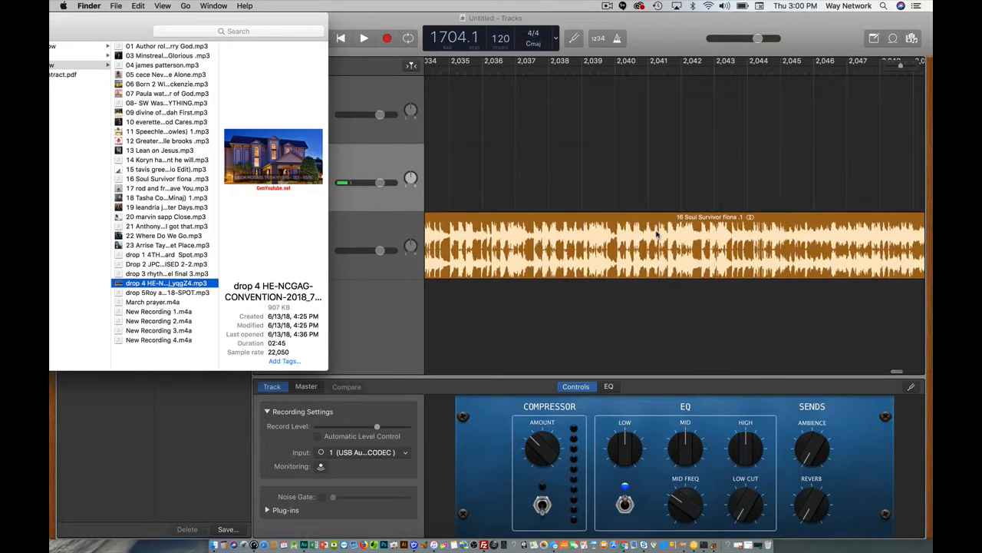
scroll(656, 234, "right", 20)
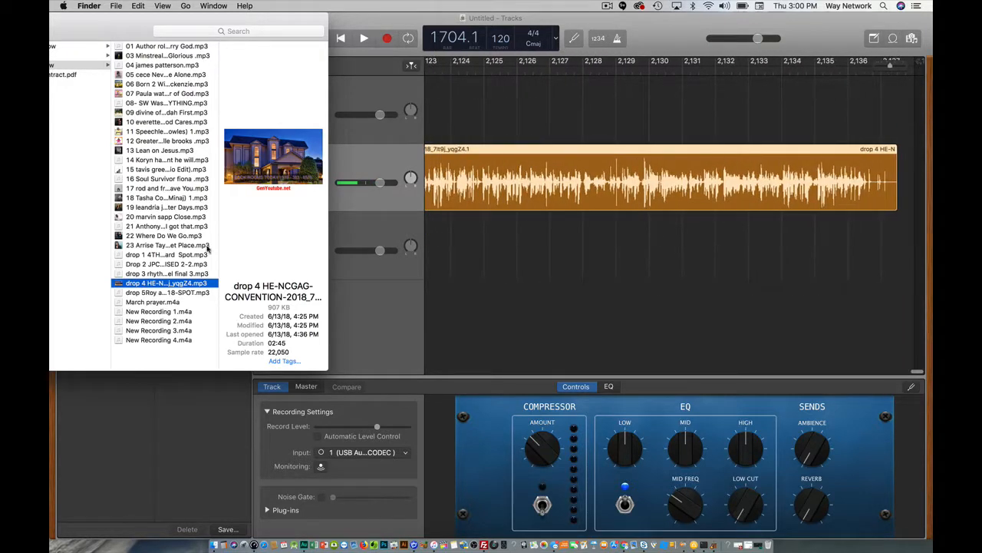
left_click(135, 188)
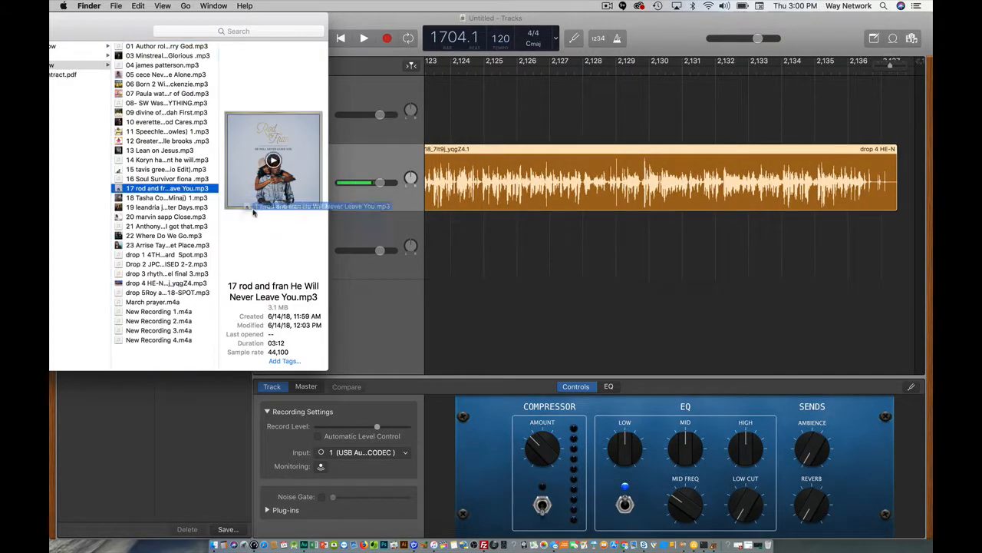
left_click_drag(322, 218, 884, 241)
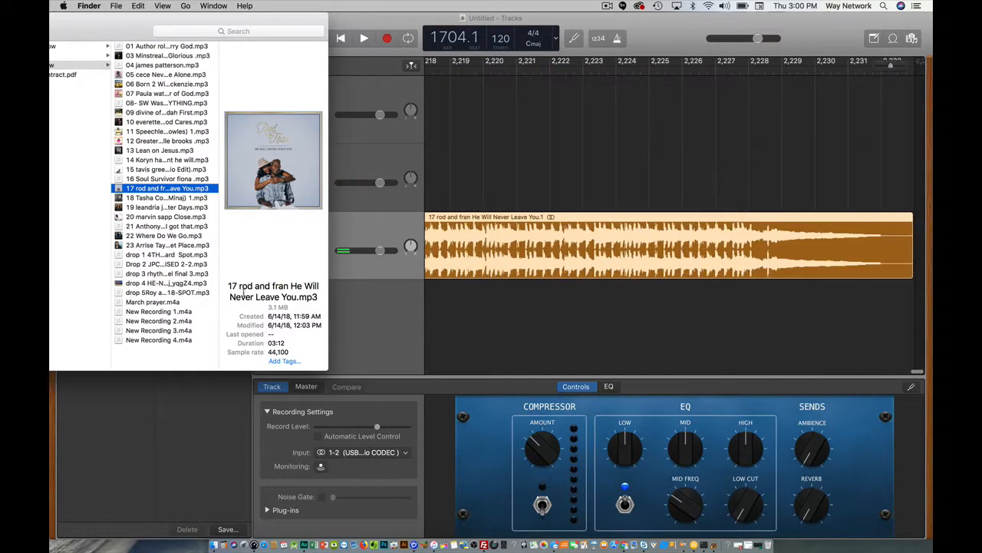
Import 18 Tasha Cobbs I'm Getting Ready and 19 leandria johnson Better Days.mp3 onto the Songs track in sequence after the 17 rod and fran region
left_click(144, 198)
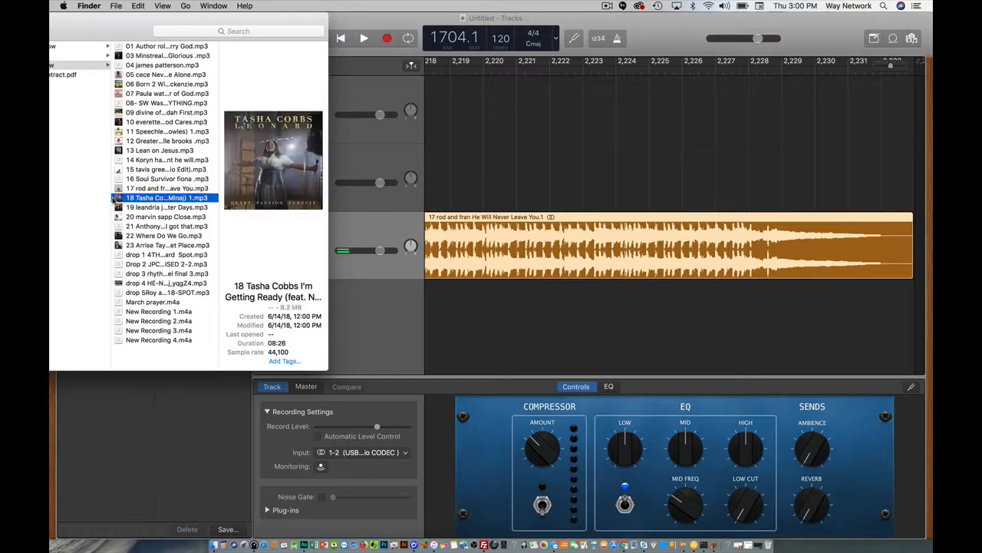
left_click_drag(117, 198, 915, 232)
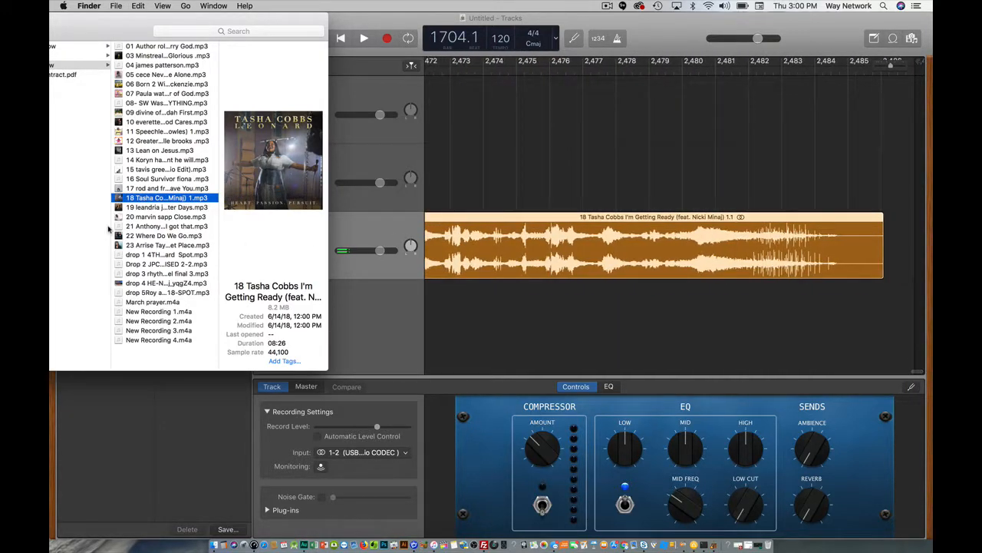
left_click(125, 207)
left_click_drag(125, 206, 886, 240)
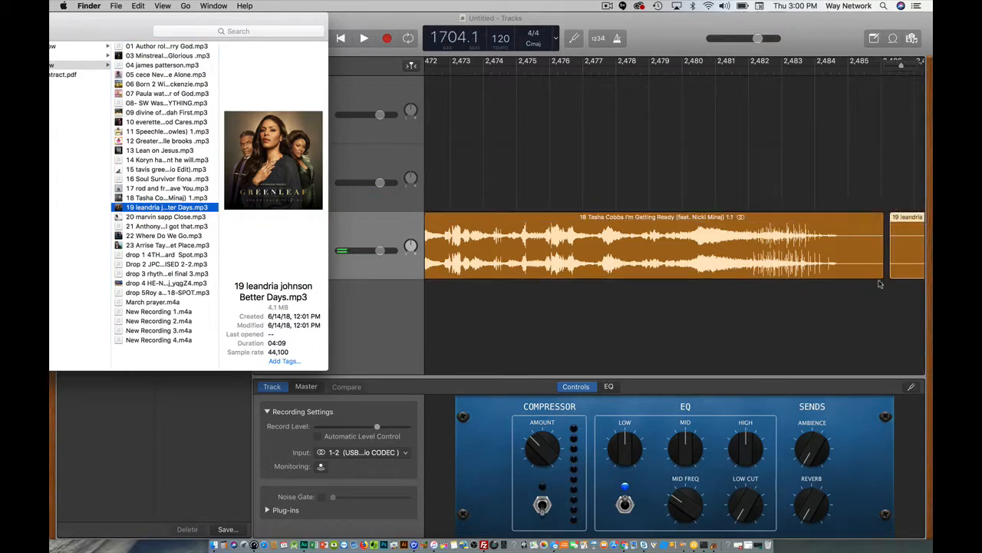
Trim the silent tail of the 18 Tasha Cobbs region to about bar 2485 and move the 19 leandria johnson region against its end
left_click(873, 321)
scroll(883, 313, "right", 3)
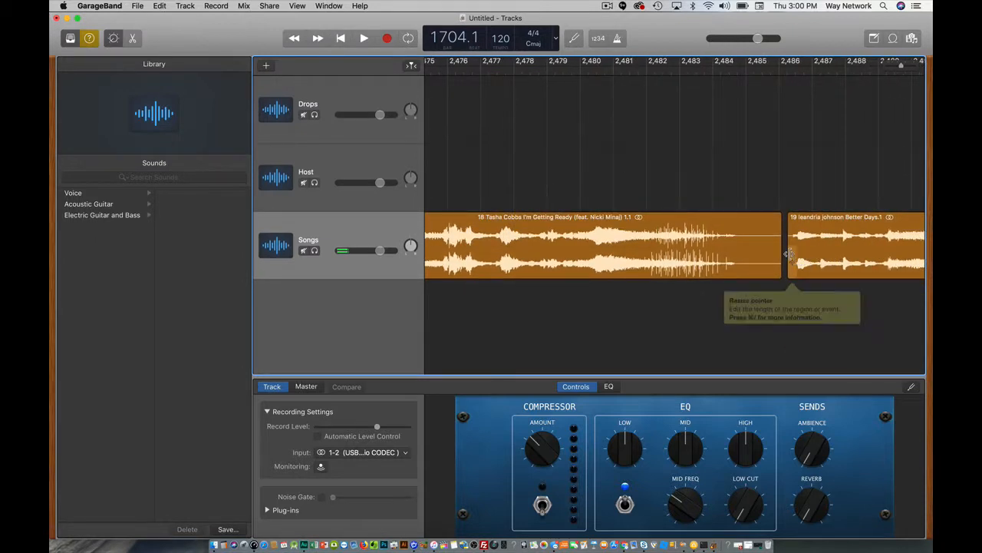
left_click_drag(781, 250, 737, 251)
left_click_drag(828, 222, 777, 224)
Import 20 marvin sapp Close.mp3 onto the Songs track and place it against the 19 leandria johnson region, trimmed to about bar 2605.4
scroll(838, 230, "right", 10)
scroll(838, 231, "right", 15)
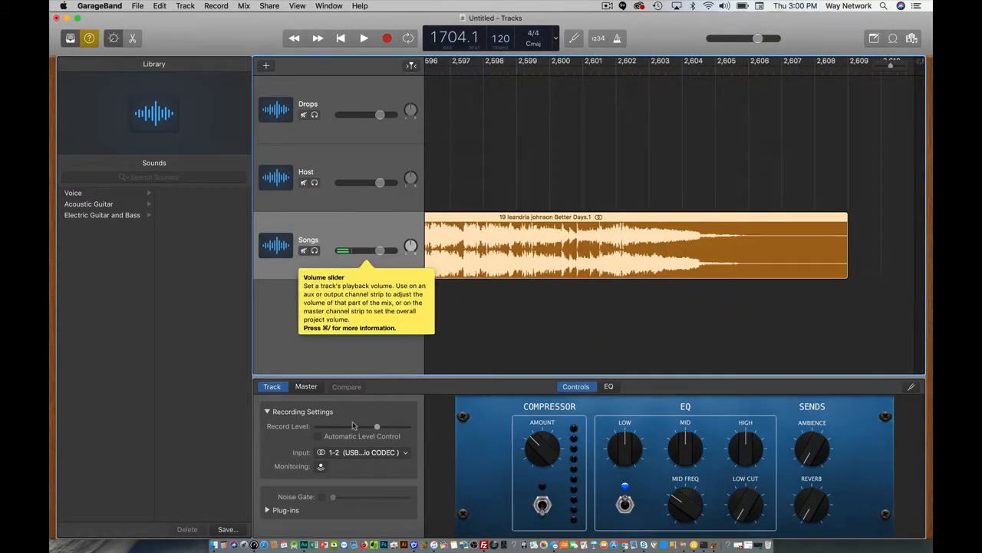
left_click(215, 538)
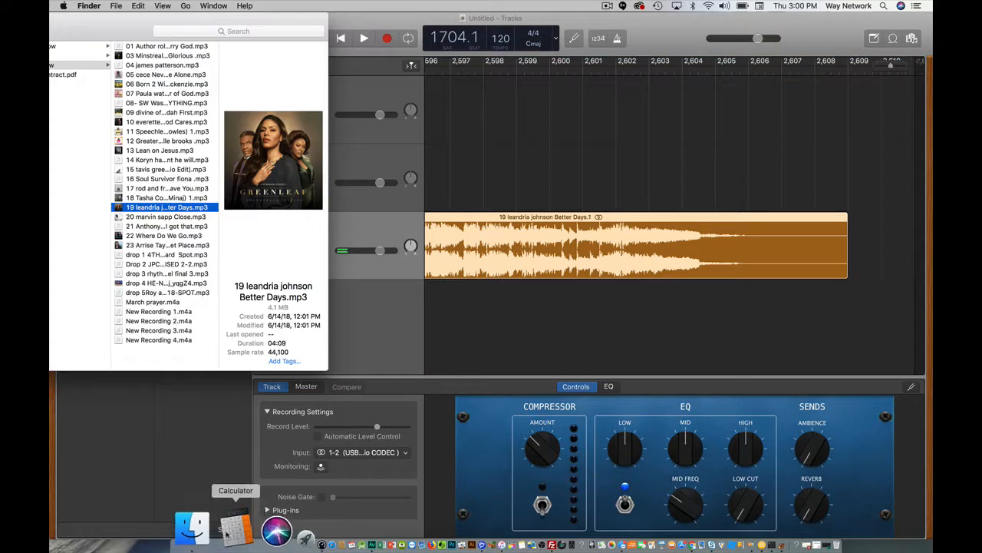
left_click(165, 217)
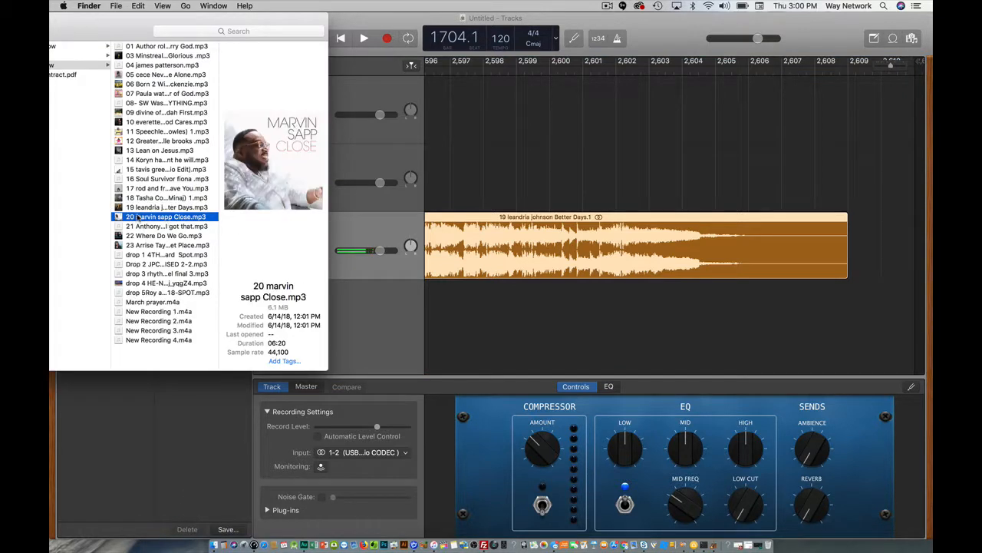
left_click_drag(119, 217, 856, 246)
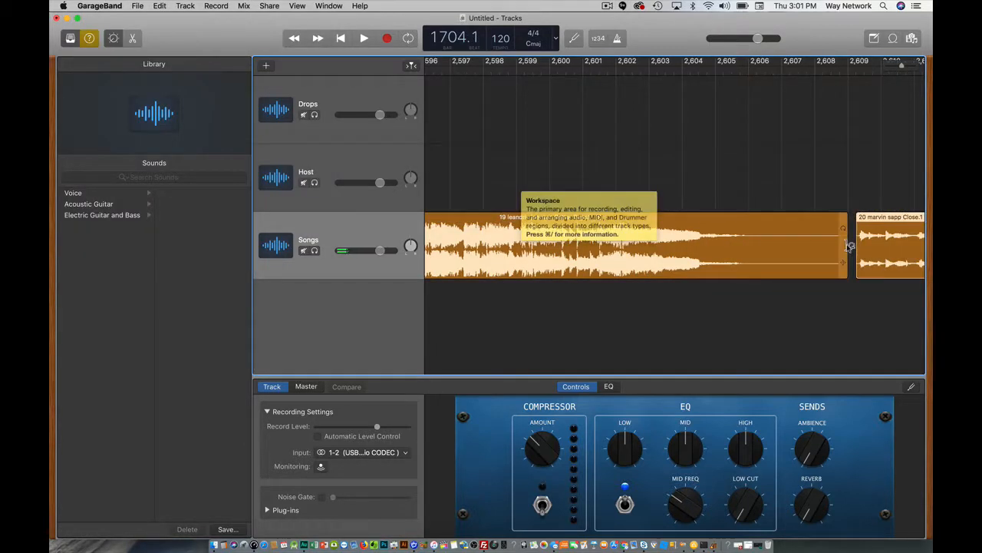
left_click_drag(846, 250, 740, 250)
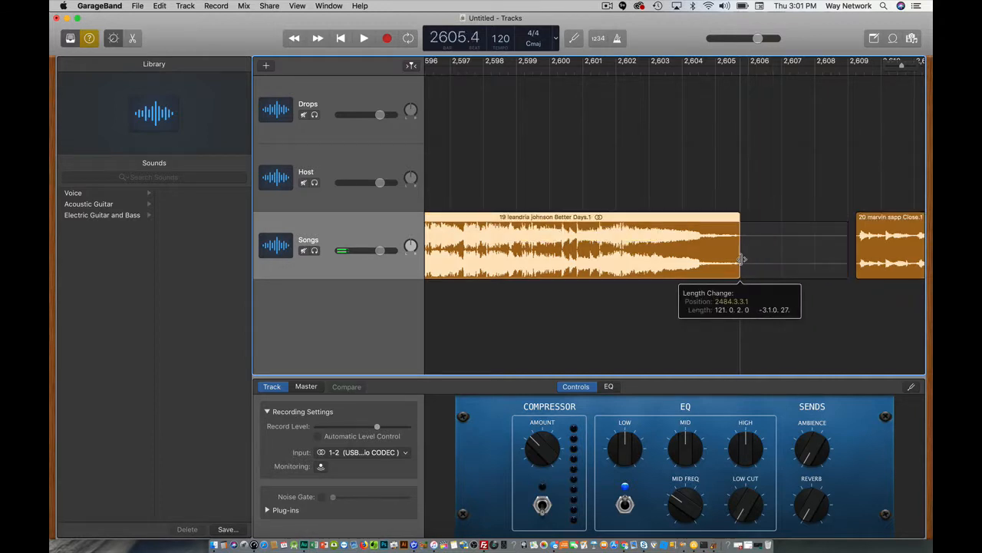
left_click_drag(888, 220, 769, 228)
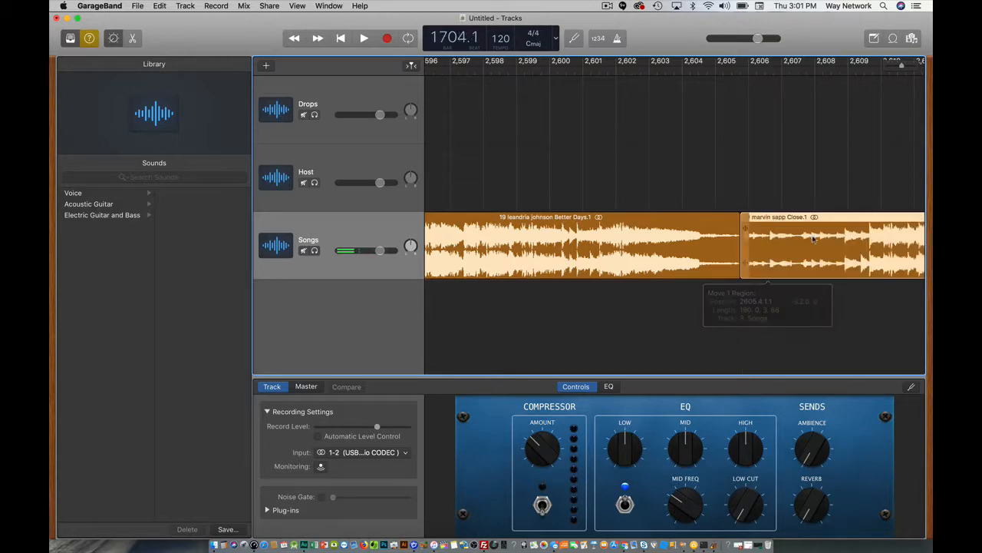
Import New Recording 4.m4a onto the Host track at about bar 2793.3, above the faded tail of the 20 marvin sapp region
scroll(841, 240, "right", 20)
scroll(841, 241, "right", 10)
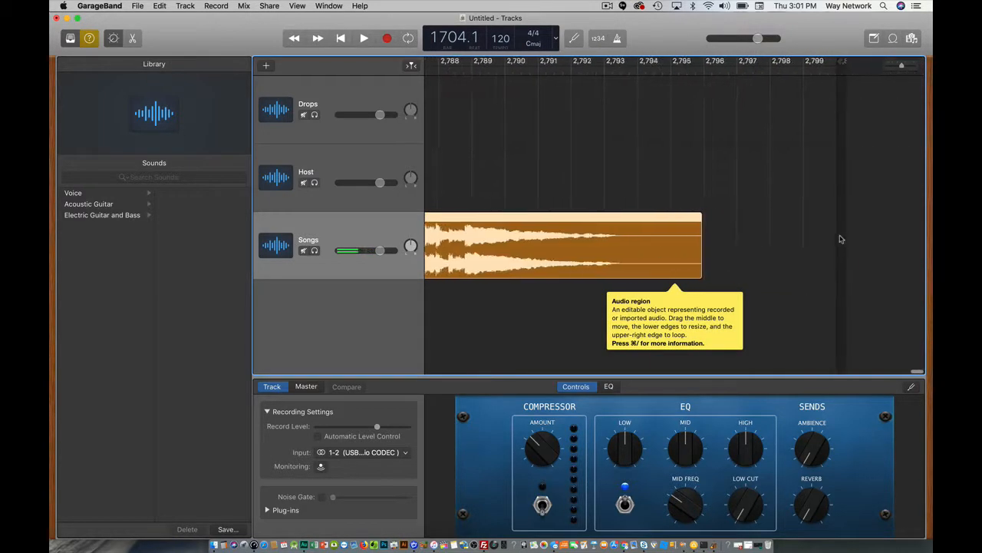
left_click(215, 542)
left_click(169, 340)
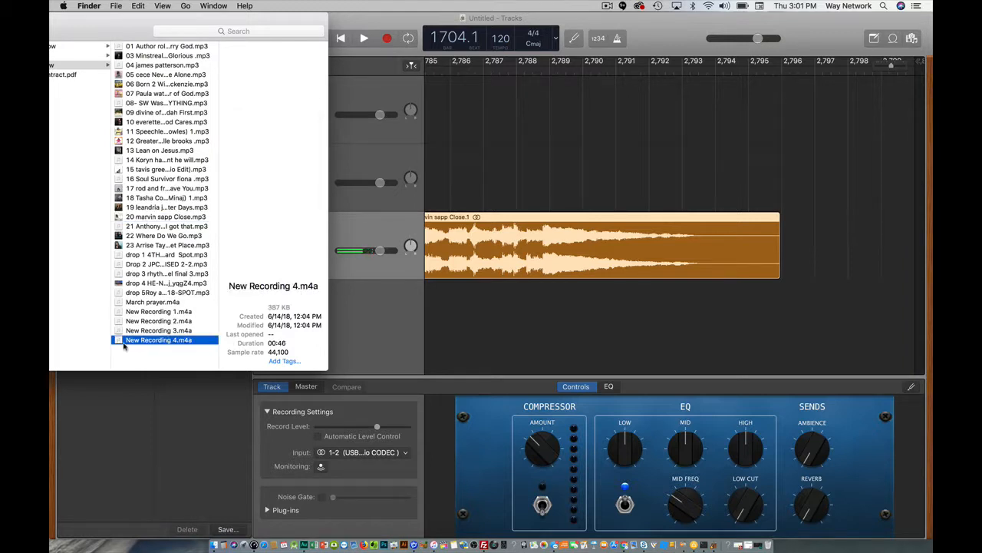
left_click_drag(121, 346, 699, 192)
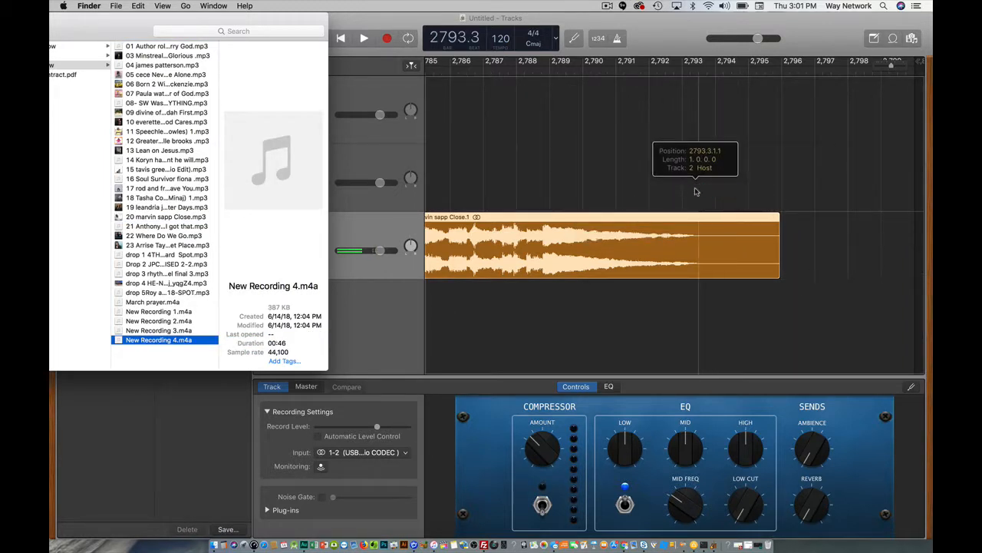
Import the drop 5Roy and Revelation file onto the Drops track after New Recording 4, and 21 Anthony Brown I got that.mp3 onto Songs after it
scroll(839, 229, "right", 5)
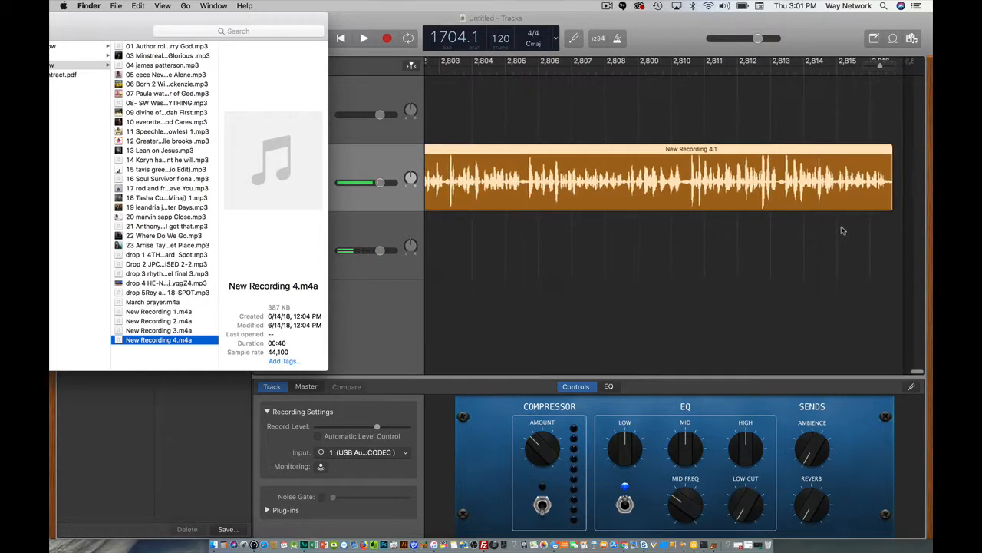
left_click(143, 293)
left_click_drag(118, 294, 896, 97)
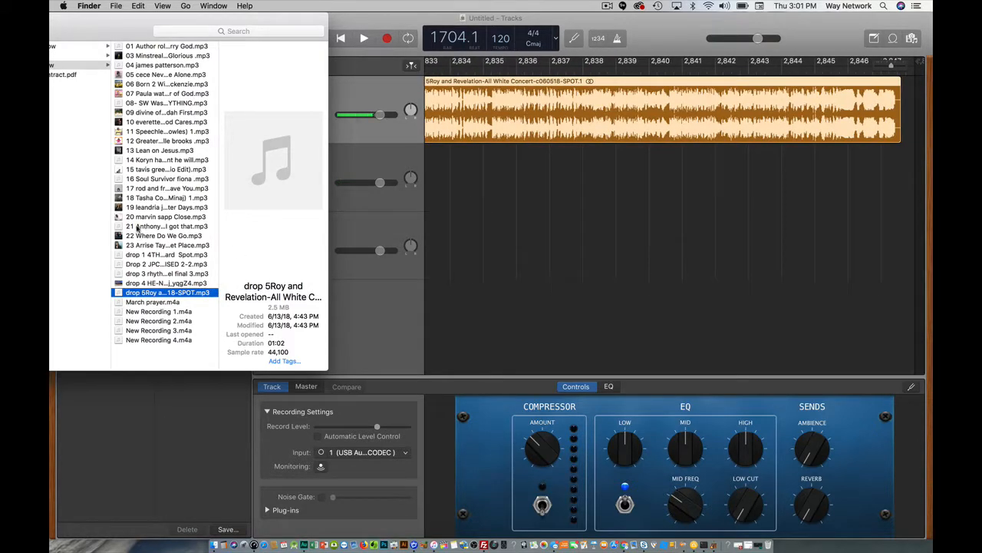
left_click_drag(137, 228, 900, 238)
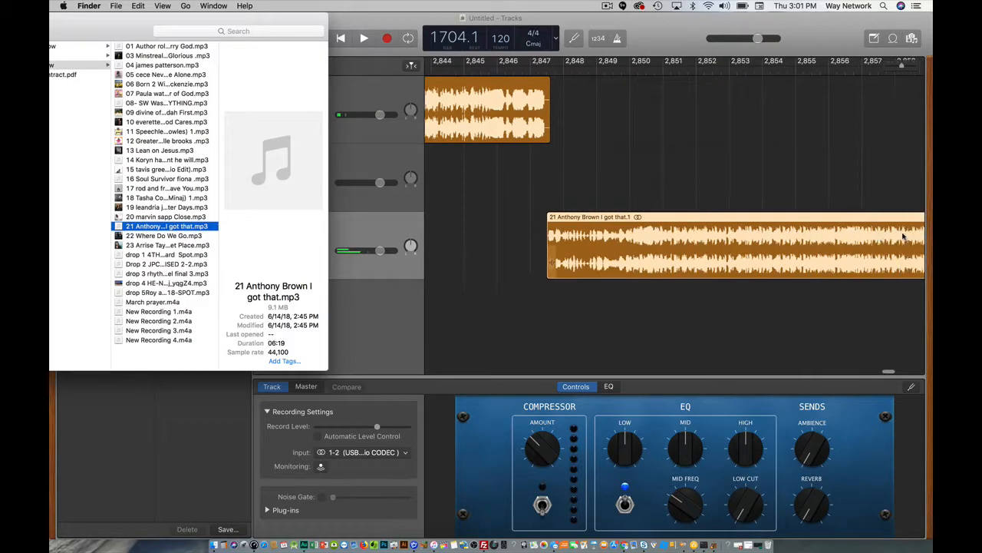
Import 22 Where Do We Go.mp3 onto the Songs track and place it against the 21 Anthony Brown region, trimmed to about bar 3035.3
scroll(903, 236, "right", 20)
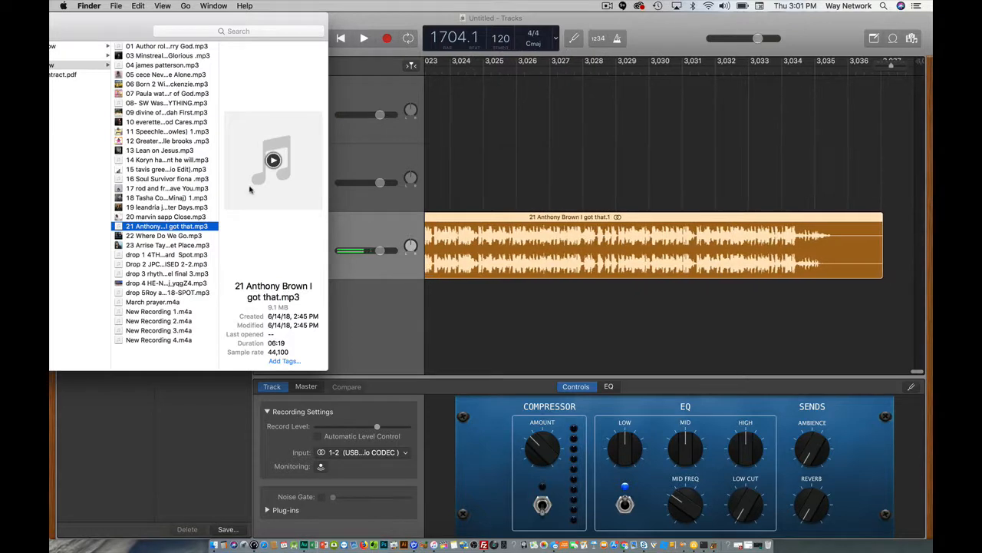
left_click(189, 238)
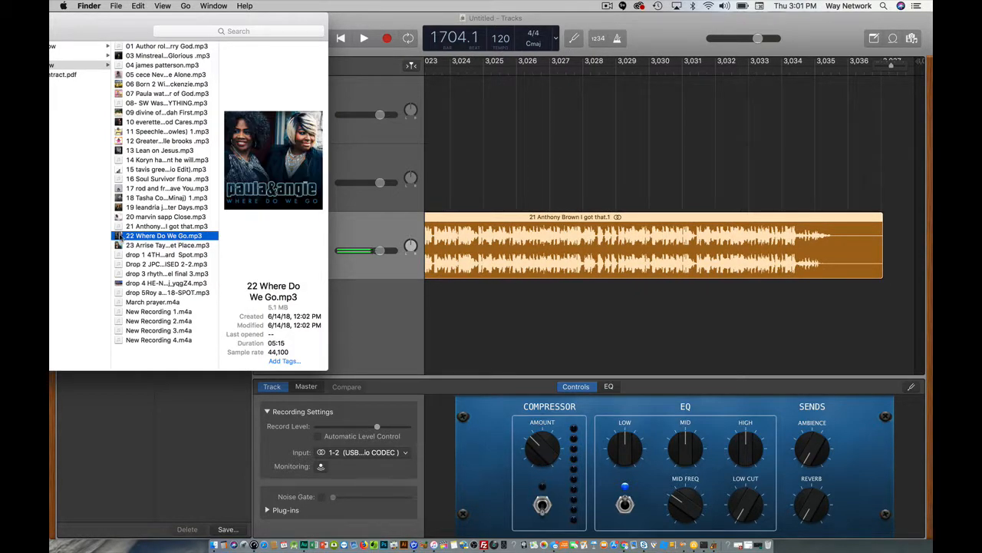
left_click_drag(116, 236, 830, 249)
left_click(891, 325)
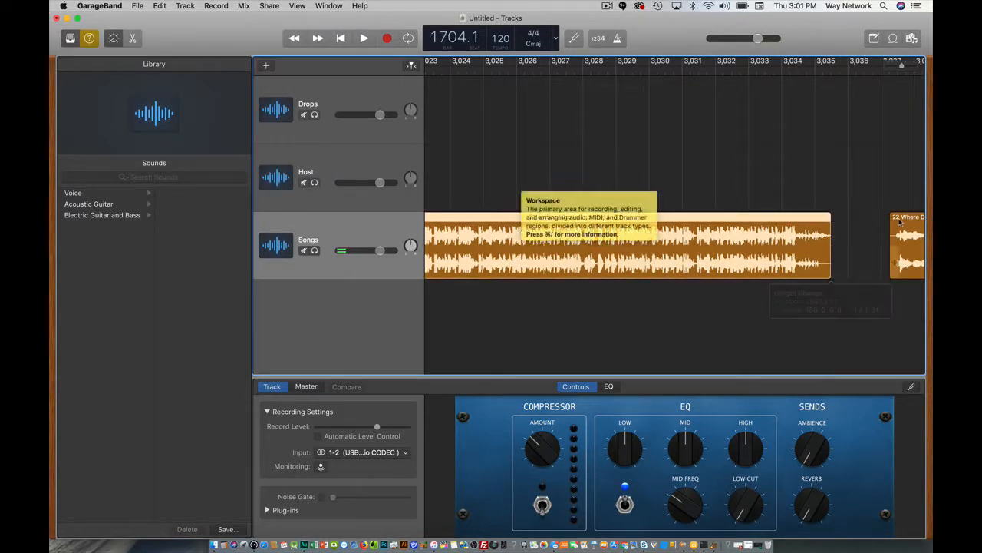
left_click_drag(903, 219, 844, 223)
Trim the silent tail of the 22 Where Do We Go region to about bar 3191
scroll(875, 235, "right", 10)
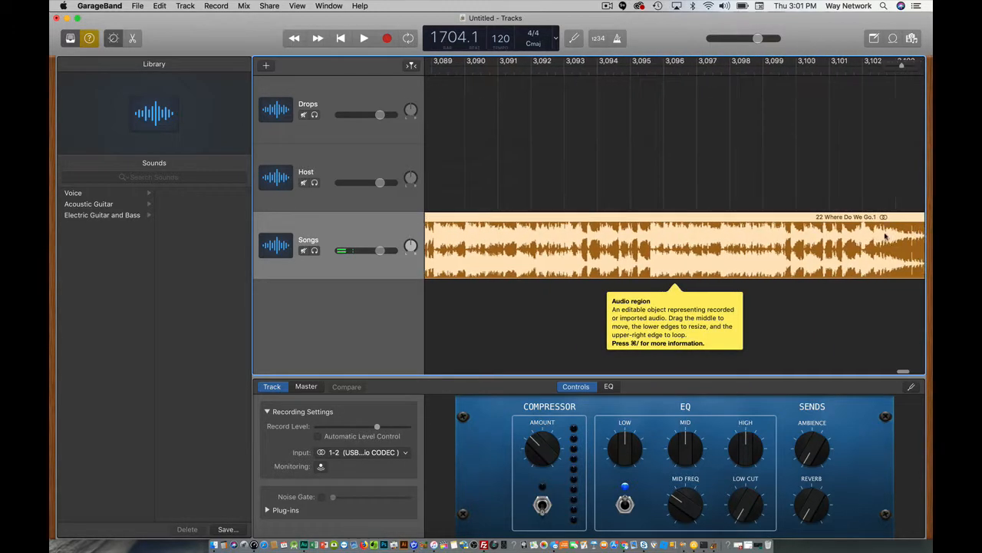
scroll(885, 236, "right", 15)
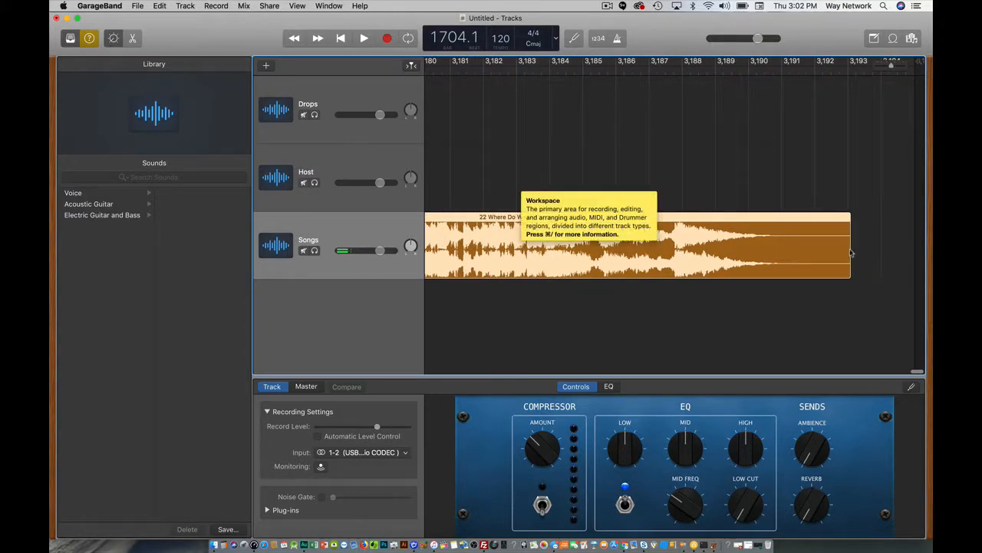
right_click(766, 253)
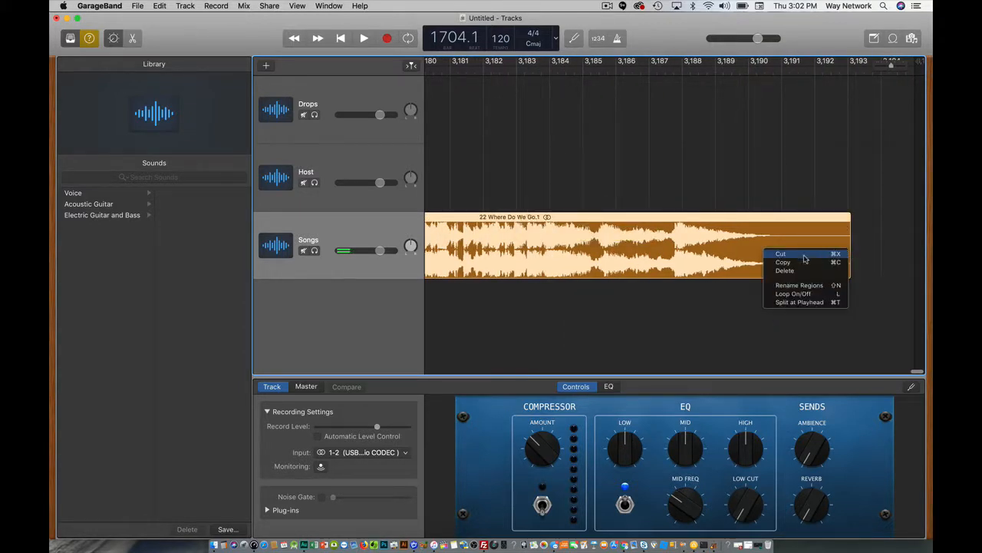
left_click(830, 175)
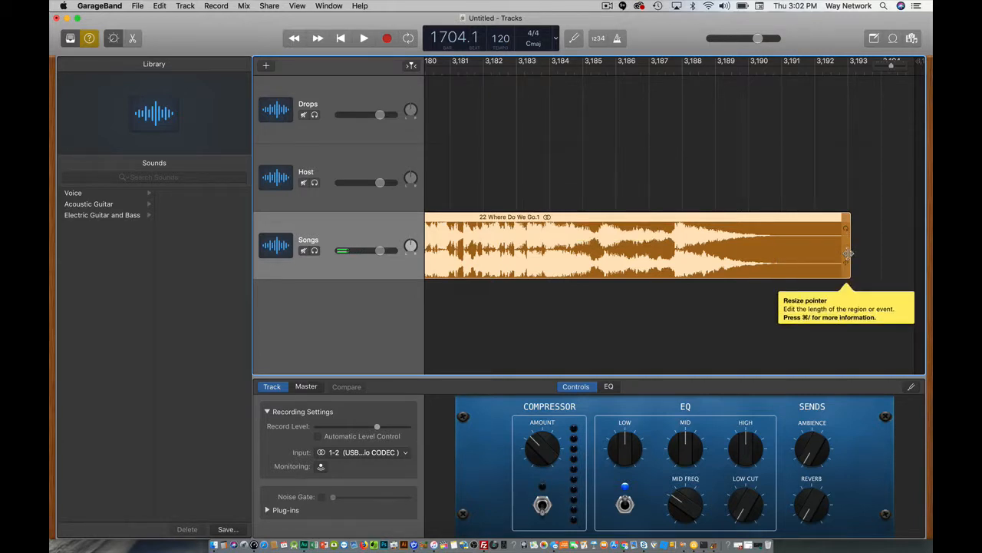
left_click_drag(848, 252, 780, 247)
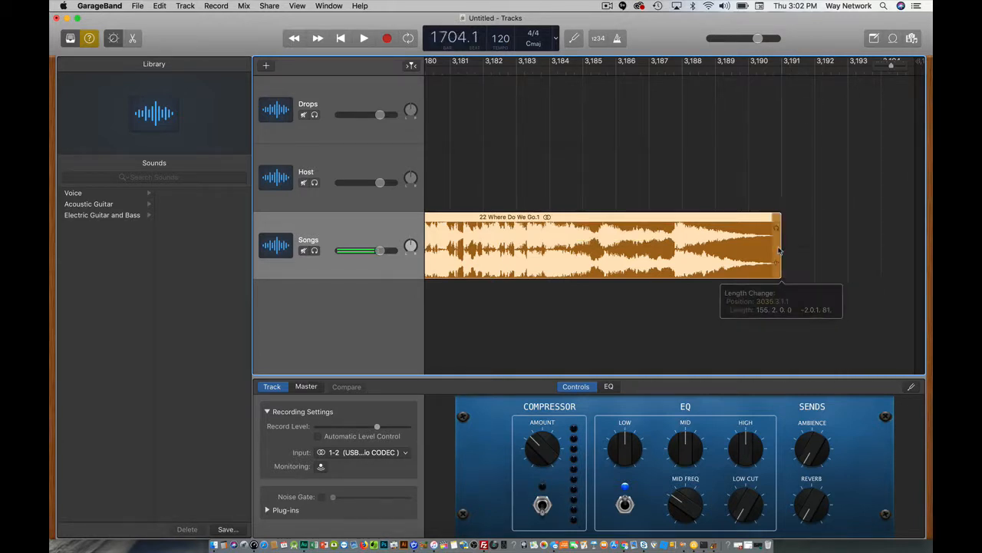
Import 23 Arrise Taylor Secret Place.mp3 onto the Songs track after the 22 Where Do We Go region and shift its start to bar 3190.3
left_click(212, 543)
left_click(135, 245)
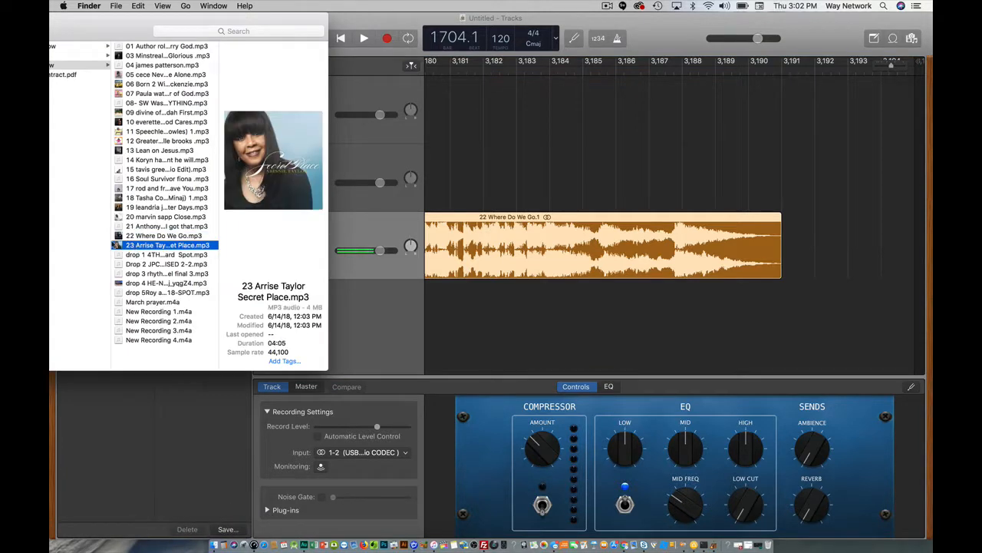
left_click_drag(117, 246, 781, 235)
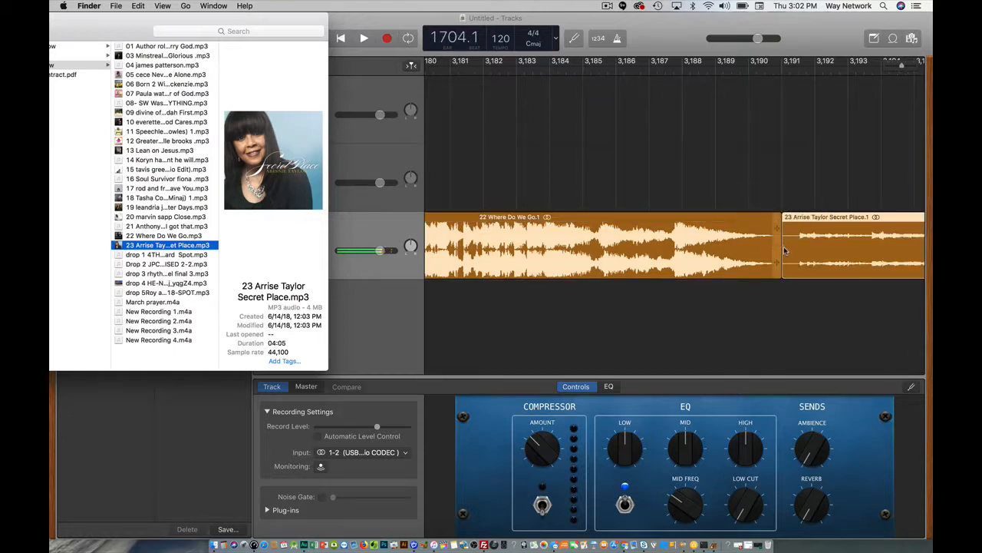
left_click_drag(821, 217, 808, 218)
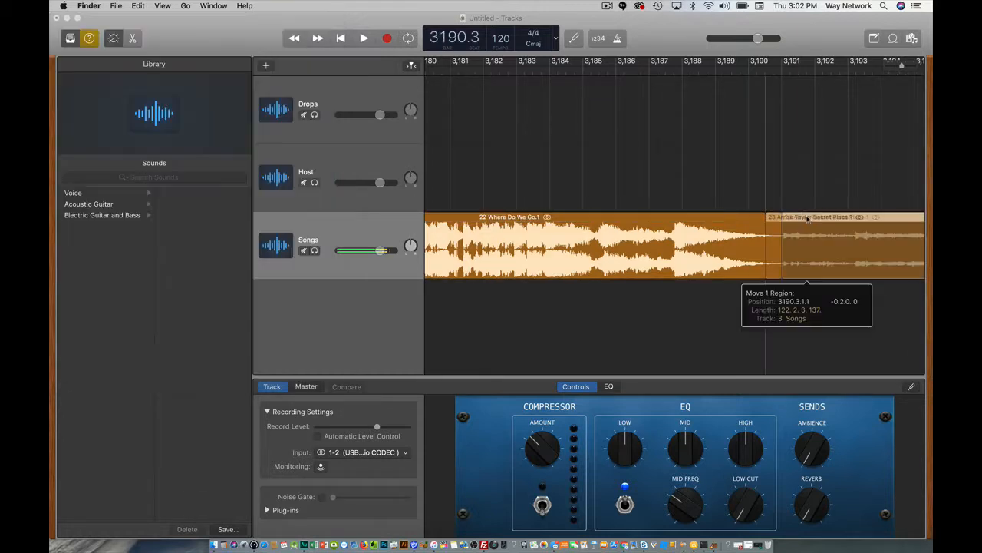
Inspect the waveforms and the transition of the last two songs on the Songs track
scroll(814, 222, "right", 10)
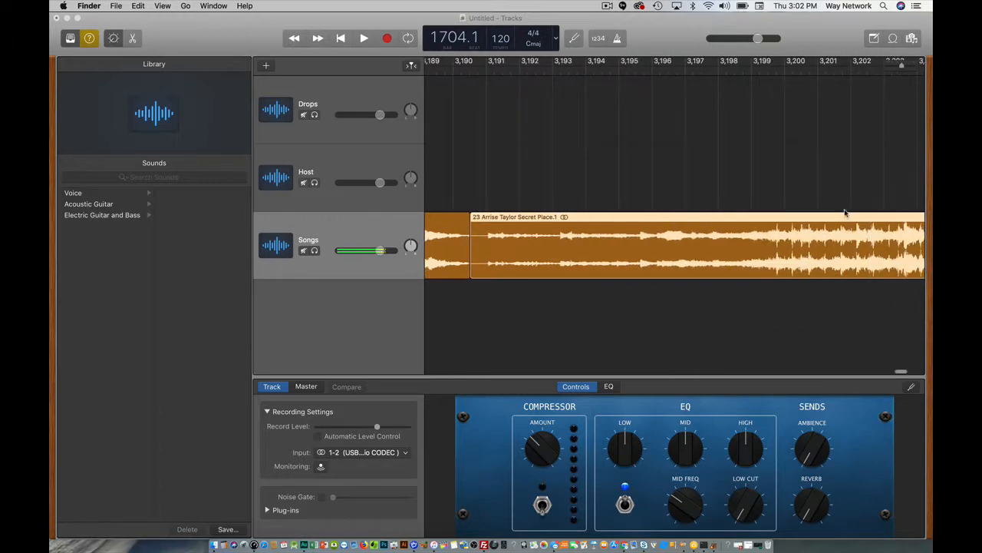
scroll(845, 213, "right", 8)
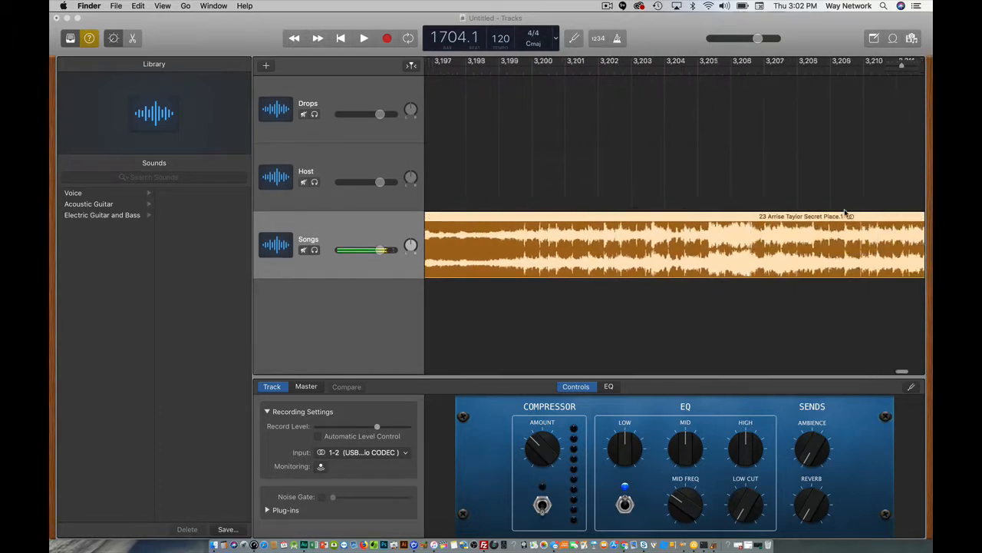
scroll(846, 212, "right", 3)
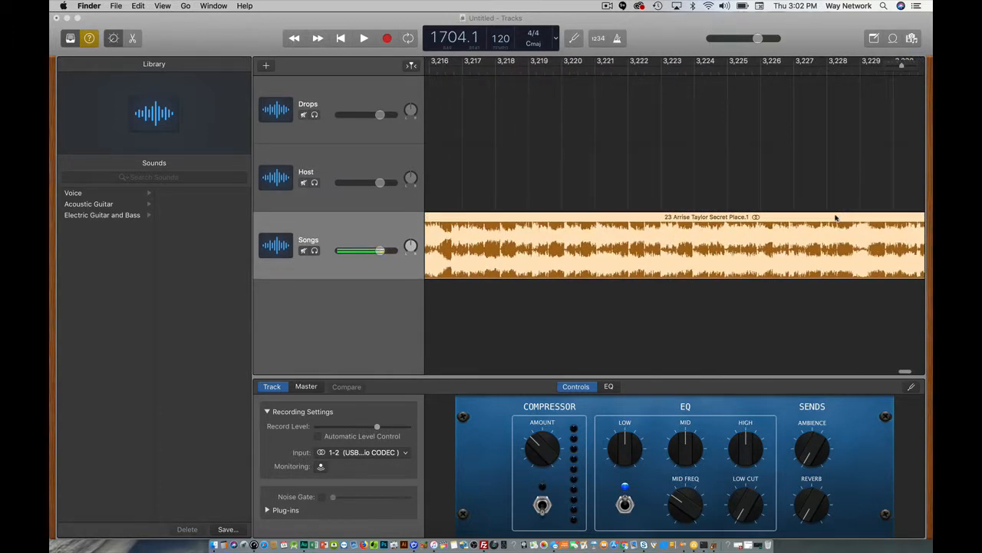
scroll(836, 218, "left", 15)
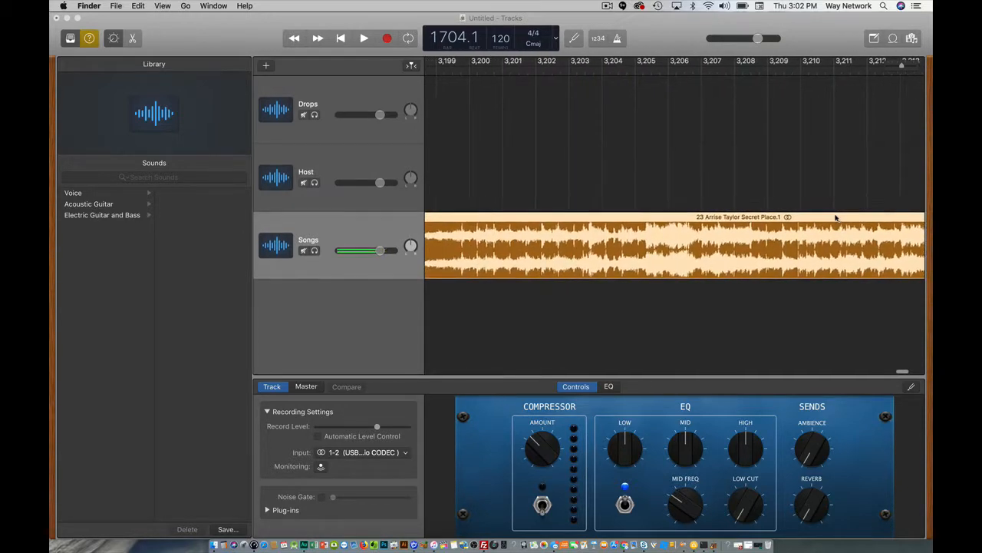
scroll(836, 218, "left", 9)
scroll(836, 218, "left", 12)
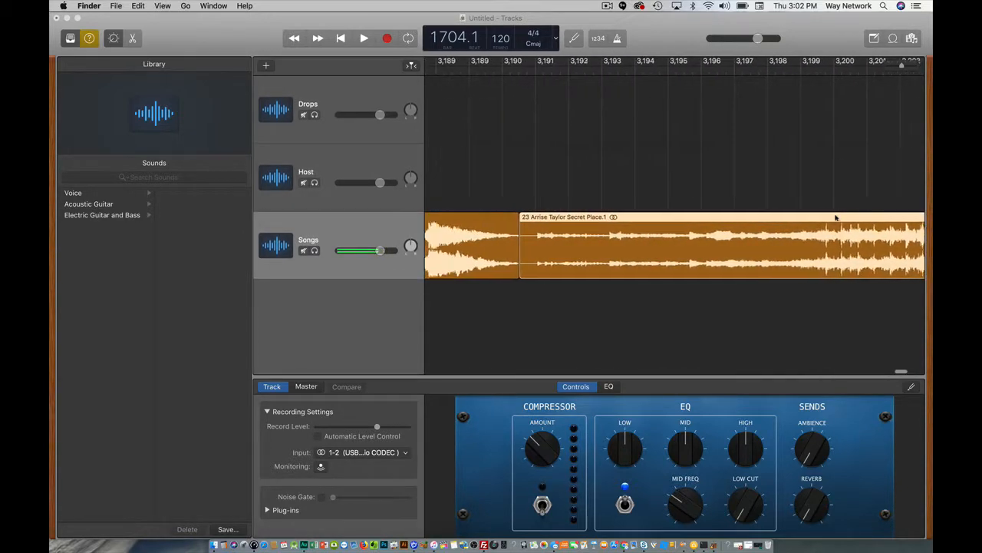
scroll(836, 218, "left", 20)
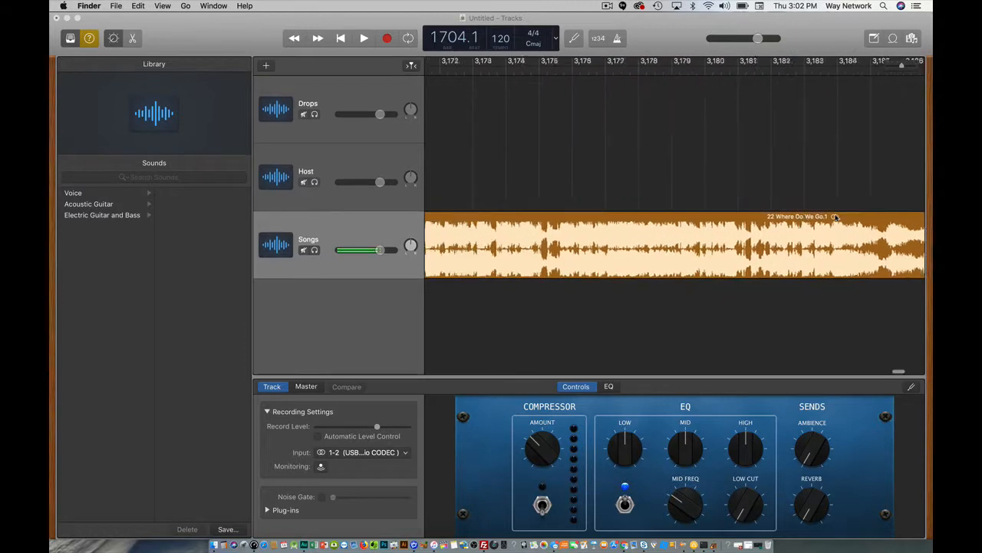
scroll(836, 218, "left", 20)
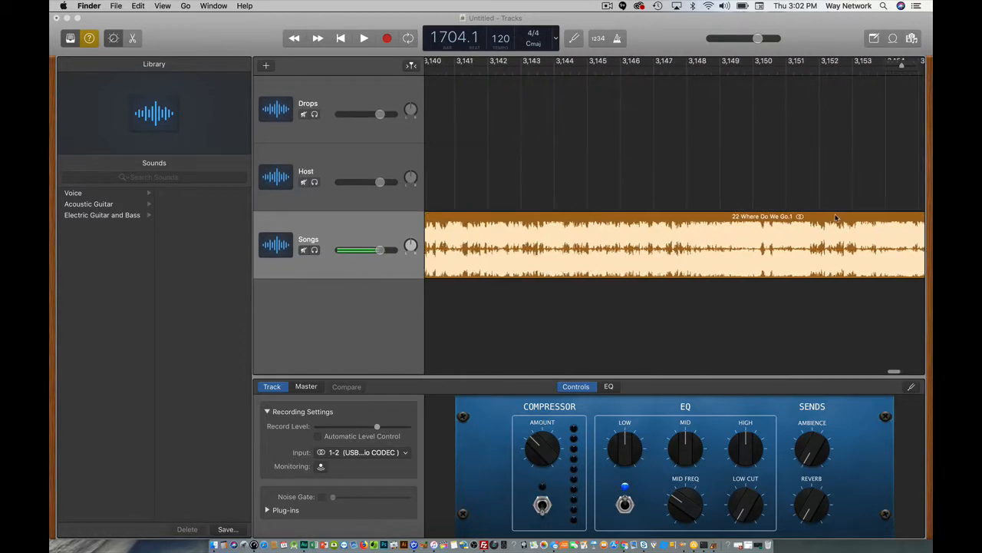
scroll(836, 218, "left", 3)
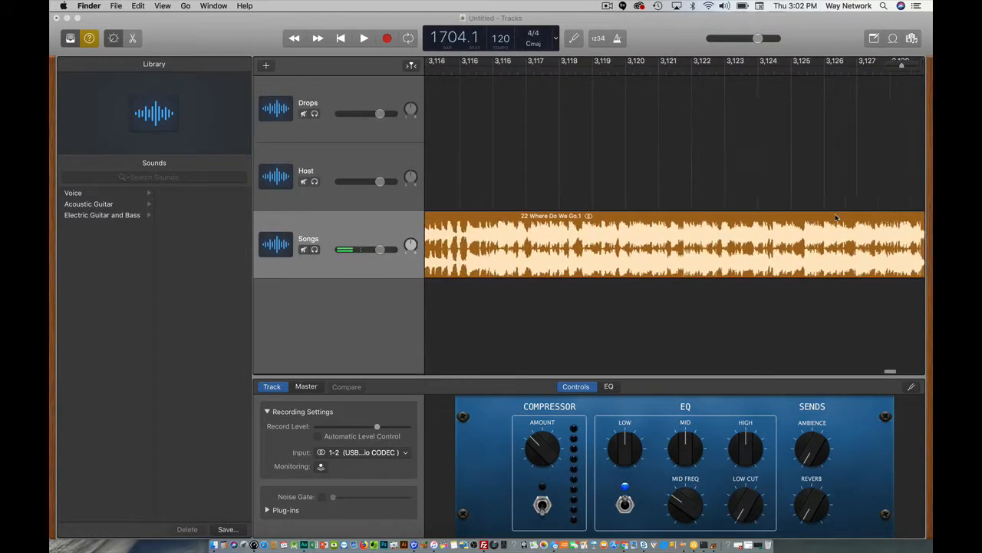
Zoom the timeline out to review the complete arrangement across the Drops, Host and Songs tracks
left_click_drag(900, 65, 882, 73)
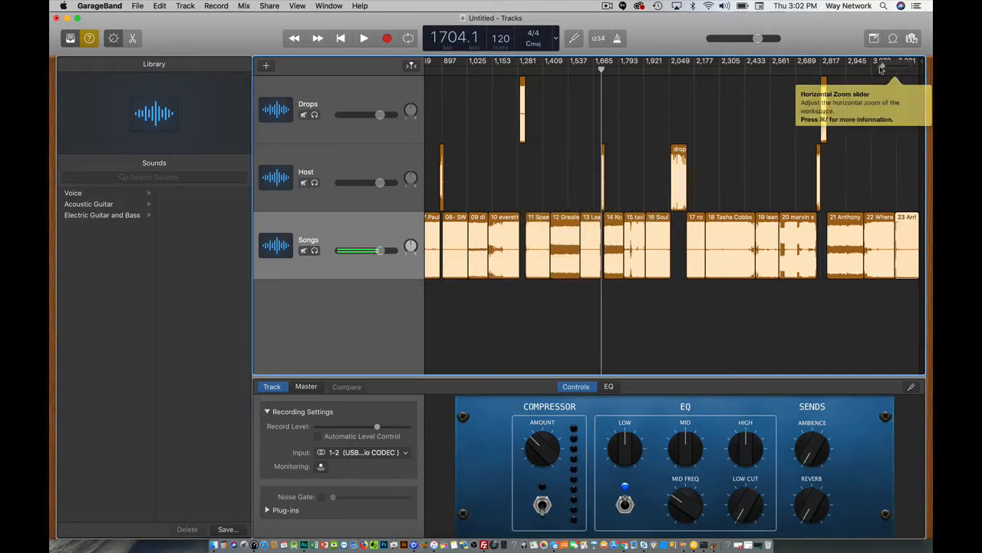
left_click_drag(881, 66, 880, 69)
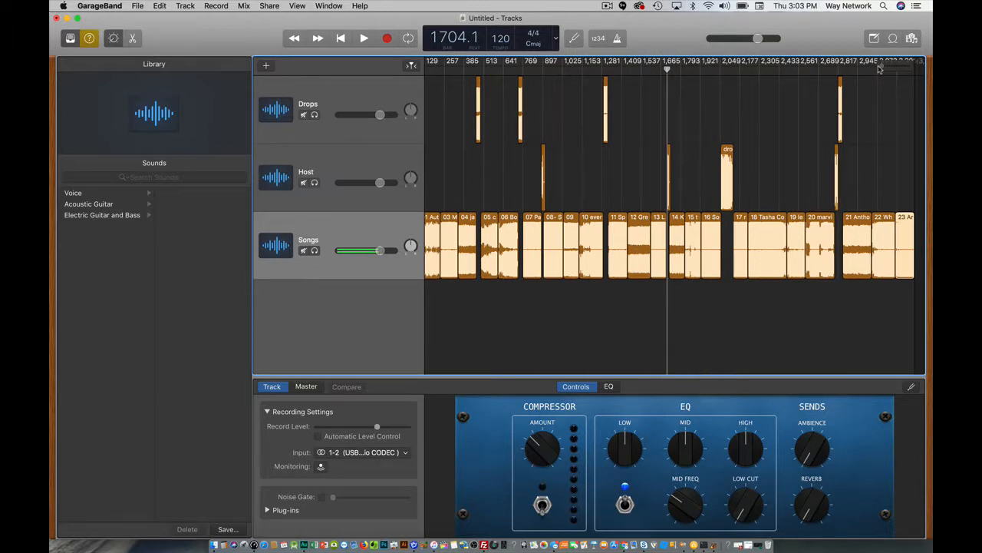
left_click_drag(879, 69, 876, 70)
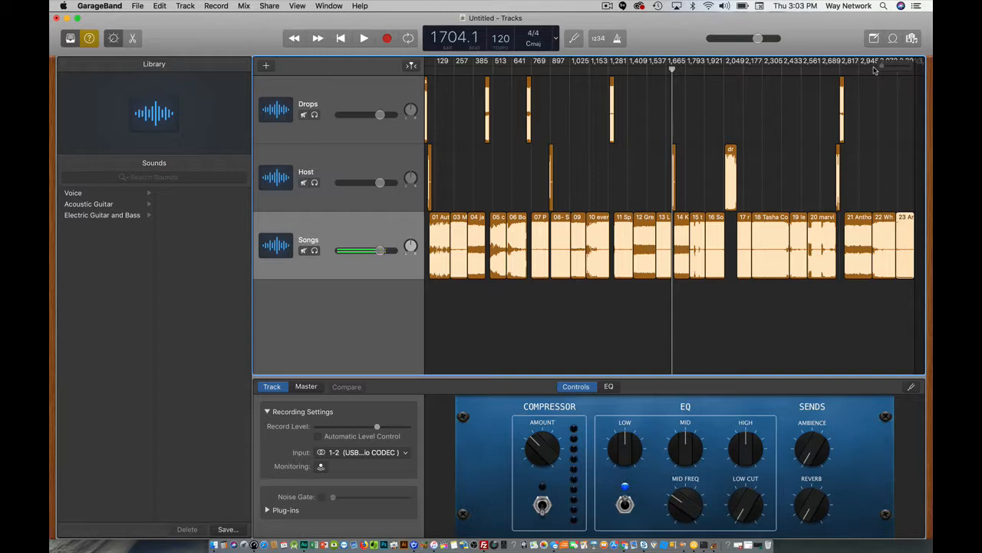
mouse_move(873, 71)
left_mouse_down()
mouse_move(889, 70)
mouse_move(878, 71)
left_mouse_up()
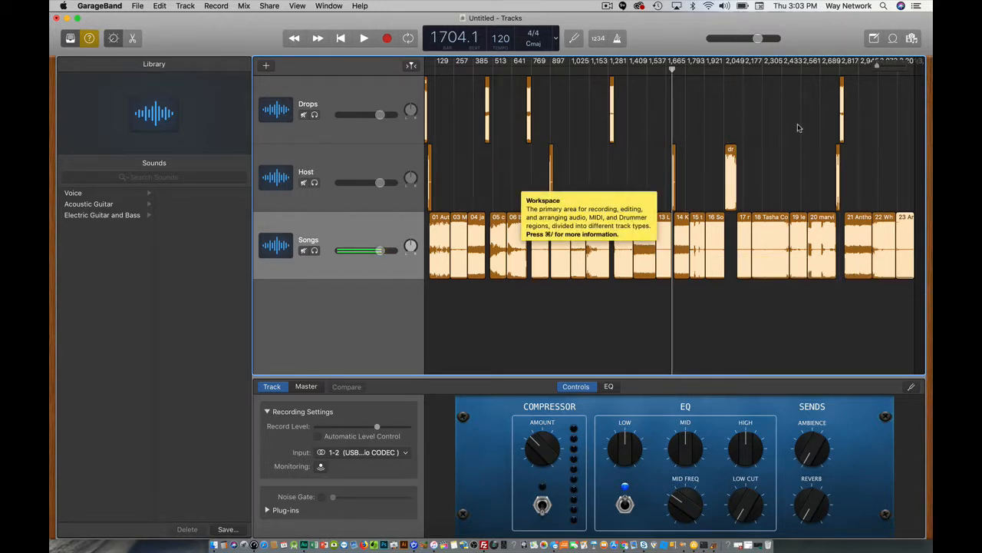
Start sharing the song to iTunes with title 61418 United Praise Show, the editor's name as artist and album June 2018
left_click(269, 6)
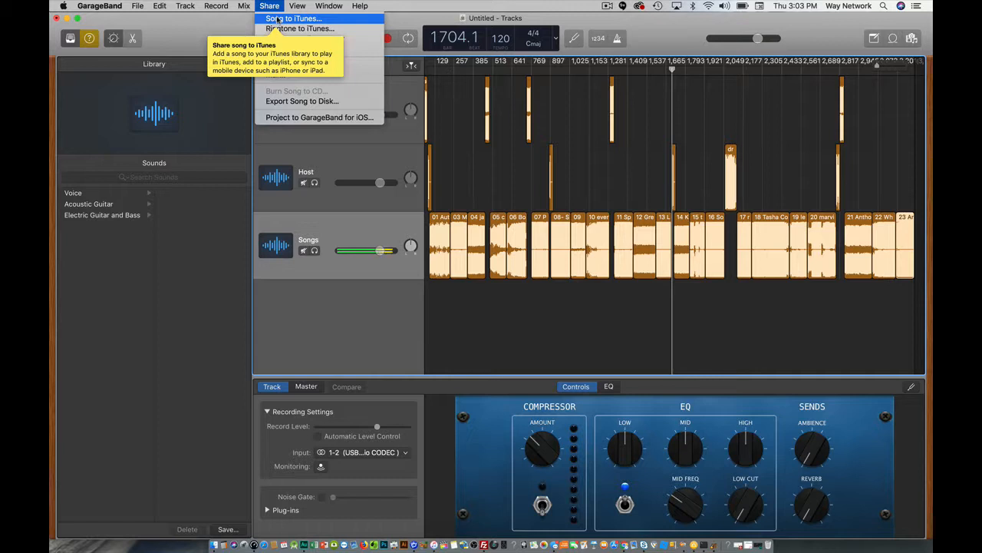
left_click(278, 18)
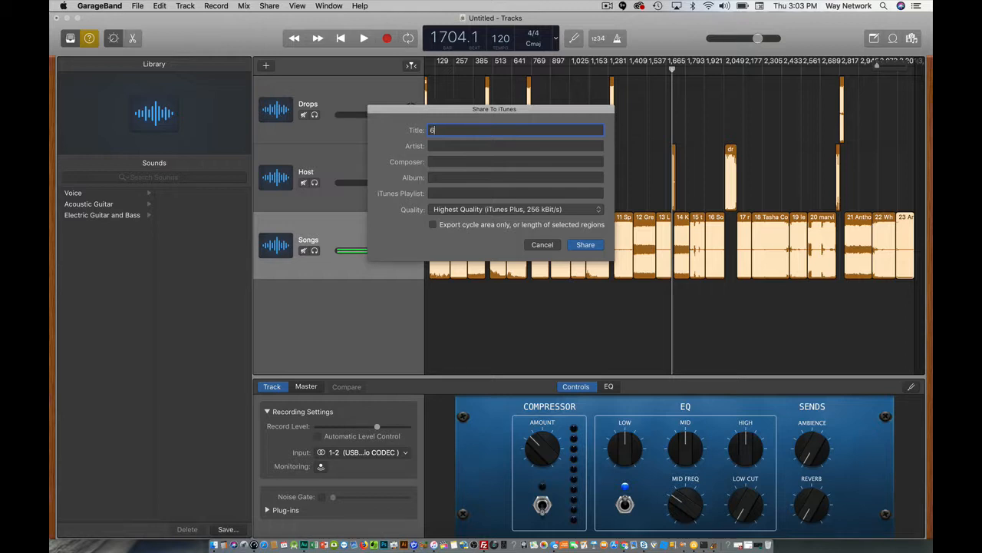
left_click(783, 5)
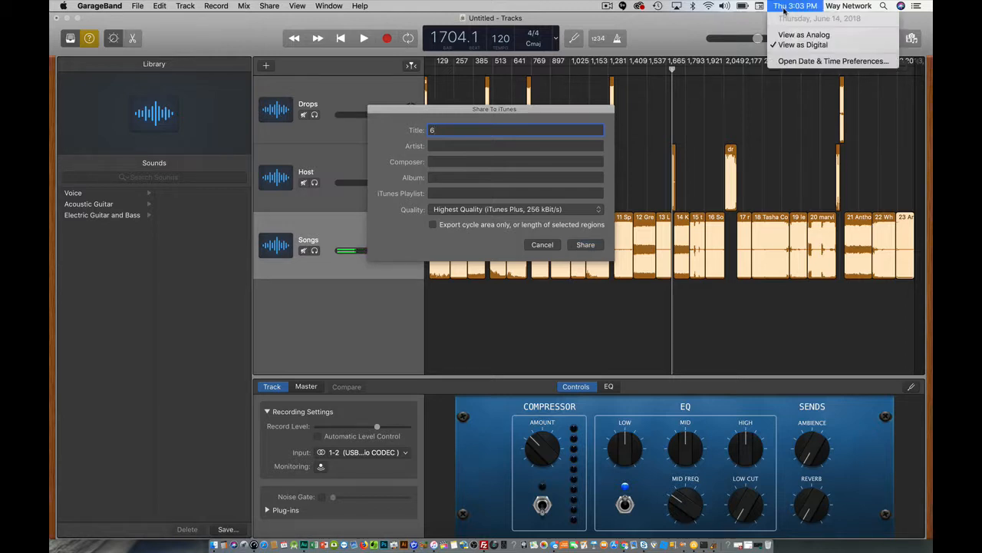
left_click(631, 76)
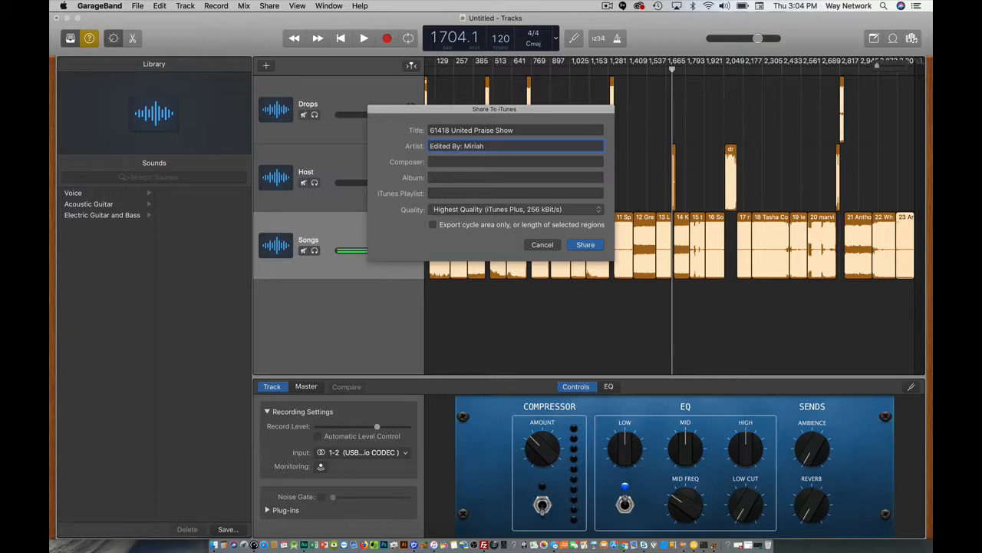
key("BackSpace")
type("Hale")
left_click(469, 177)
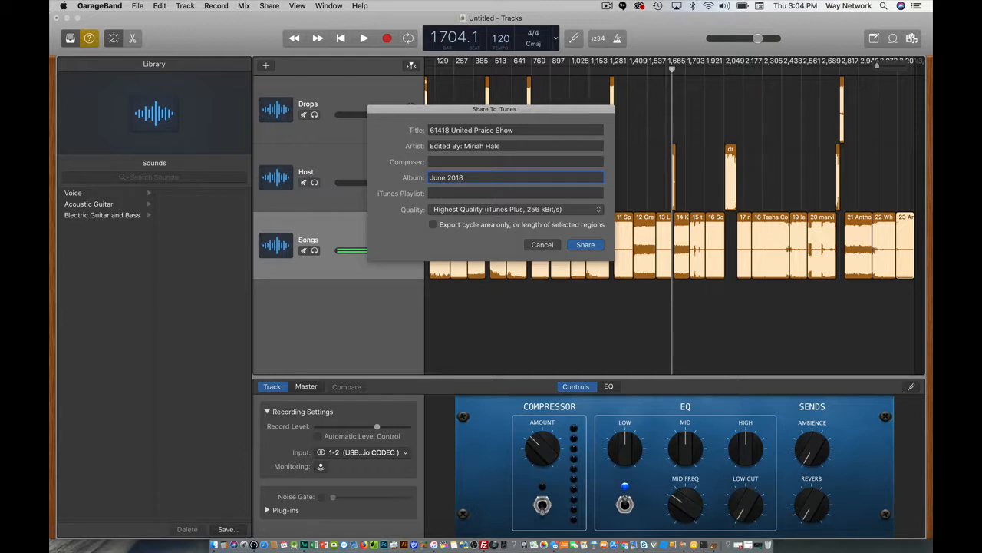
Set the export quality to Medium Quality (128 kBit/s) and share the show to iTunes
left_click(543, 209)
left_click(518, 191)
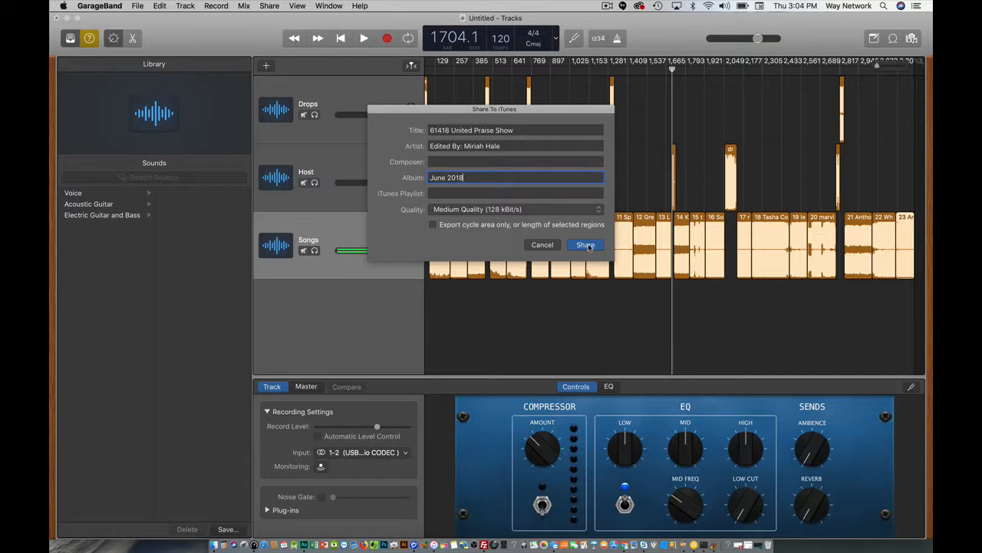
left_click(588, 246)
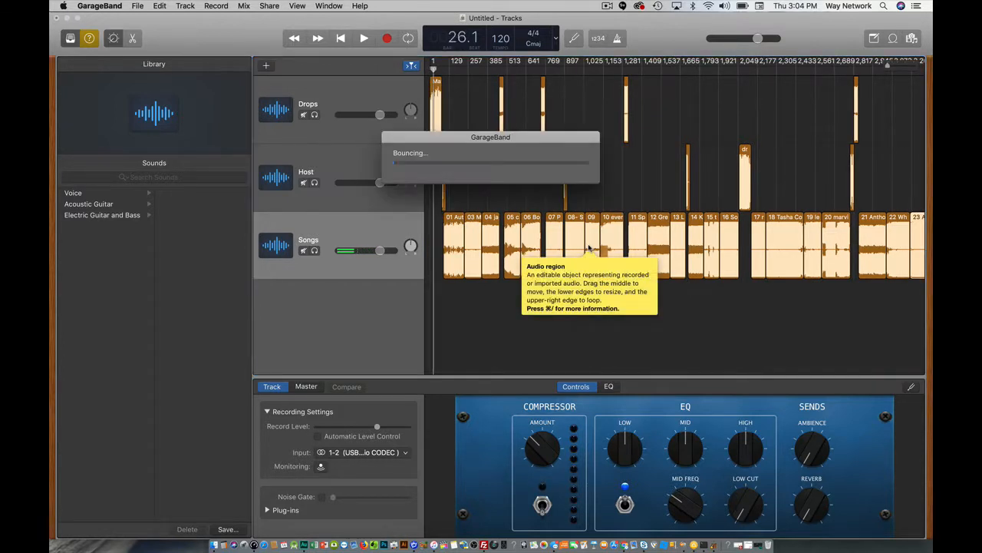
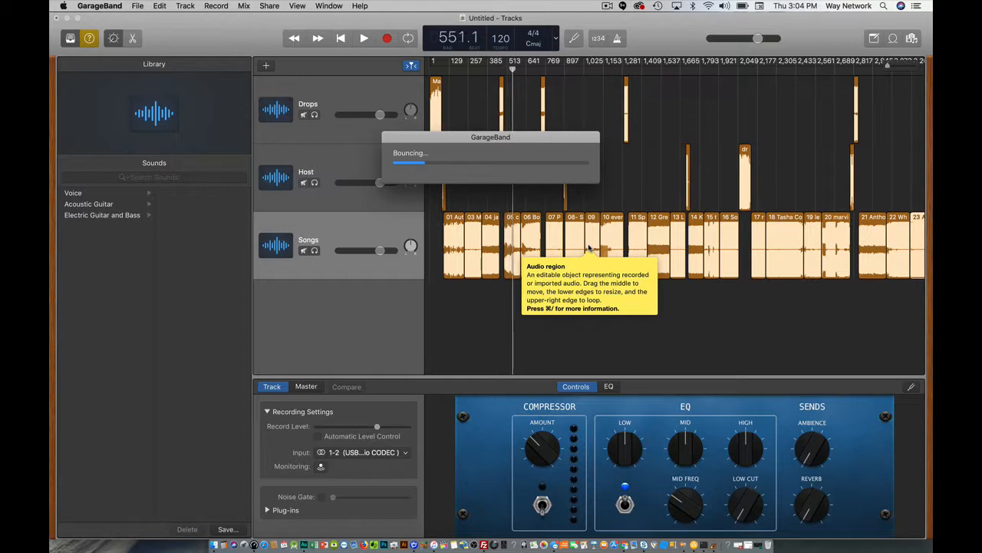
left_click(608, 6)
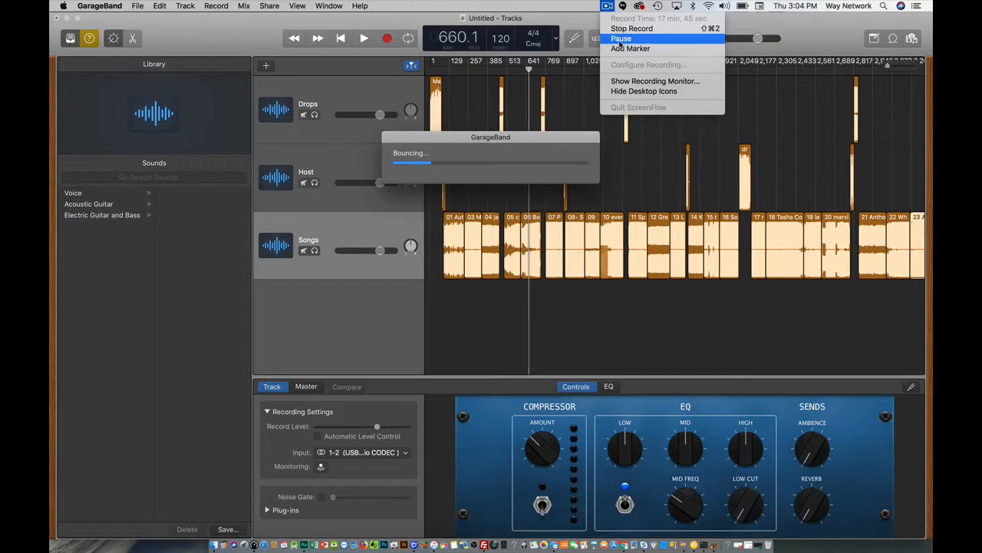
left_click(621, 38)
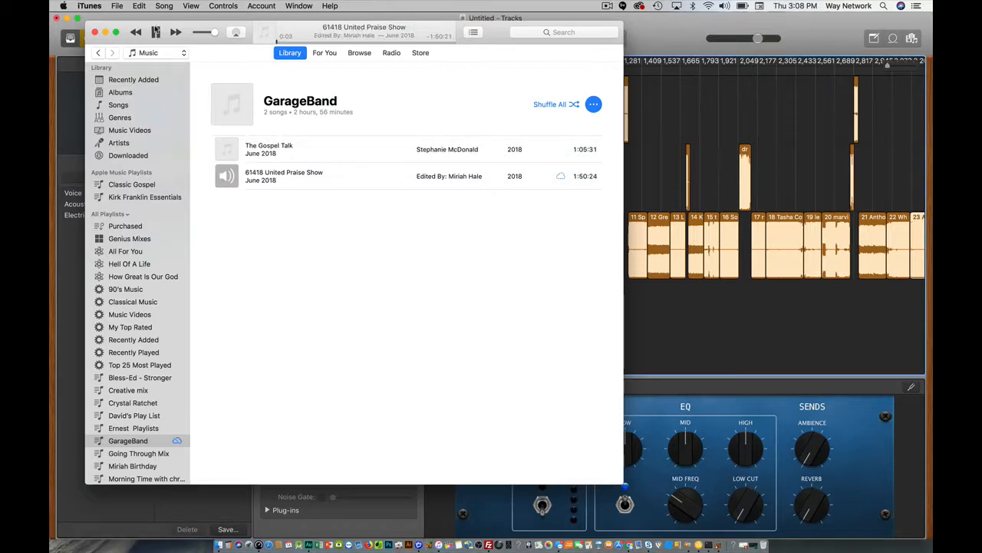
In iTunes, pause playback of 61418 United Praise Show and create an MP3 version of it
left_click(155, 32)
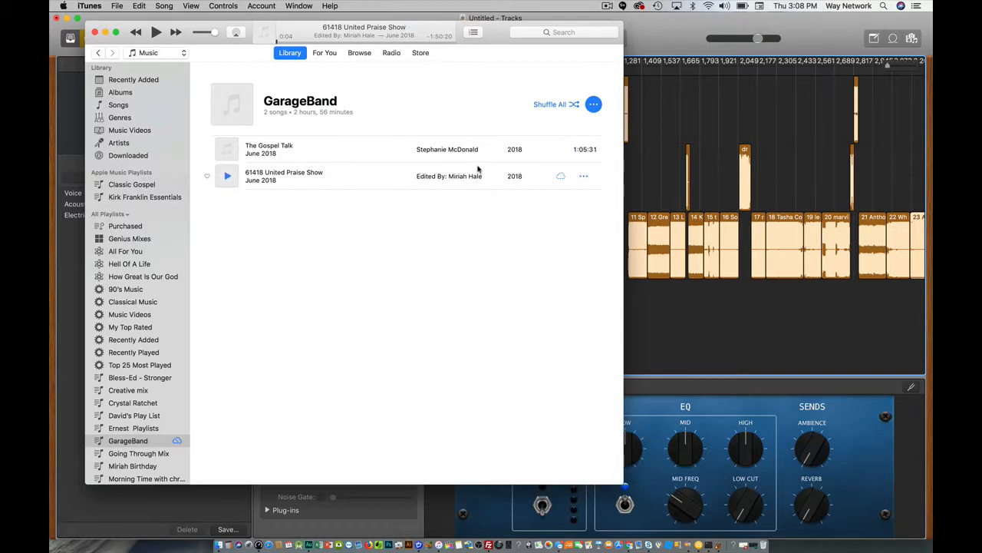
left_click(279, 174)
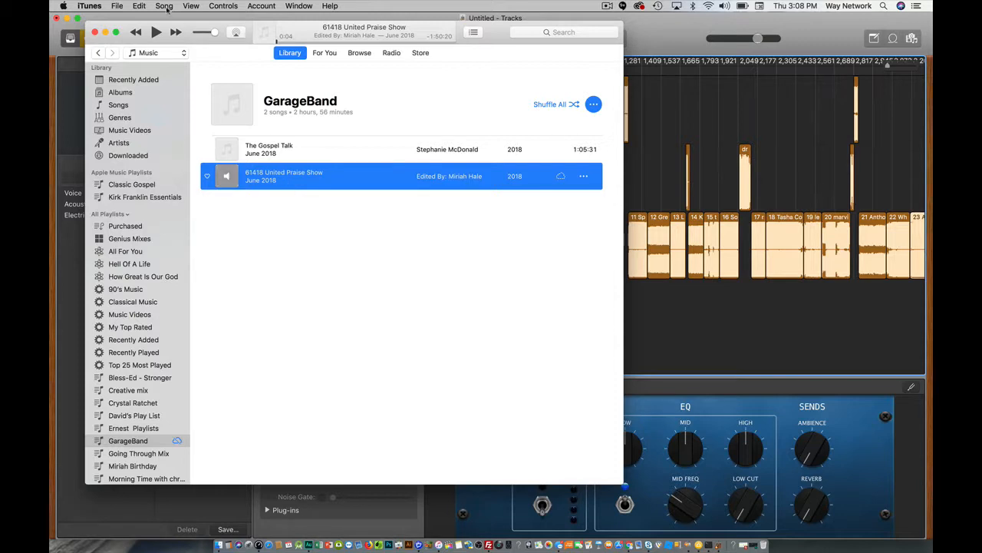
left_click(117, 7)
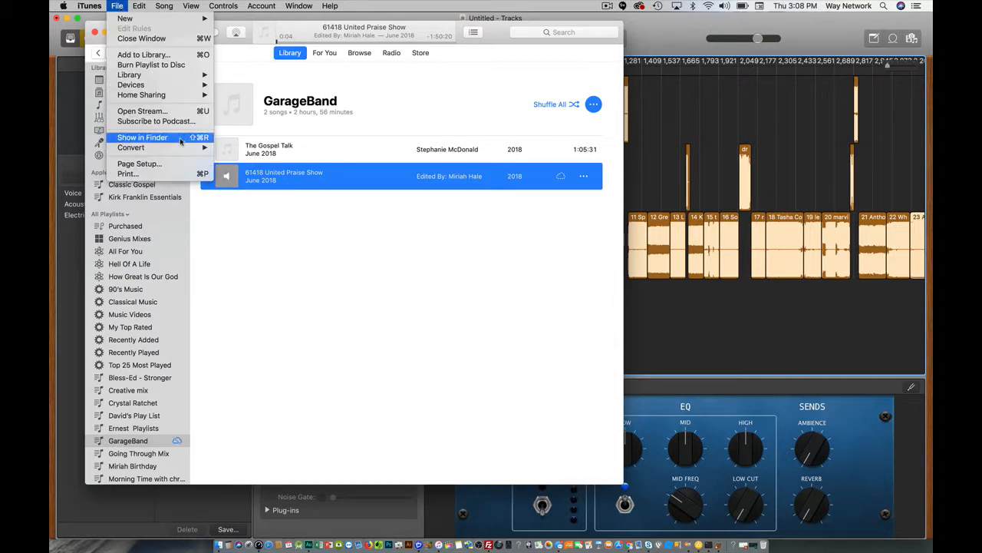
mouse_move(182, 147)
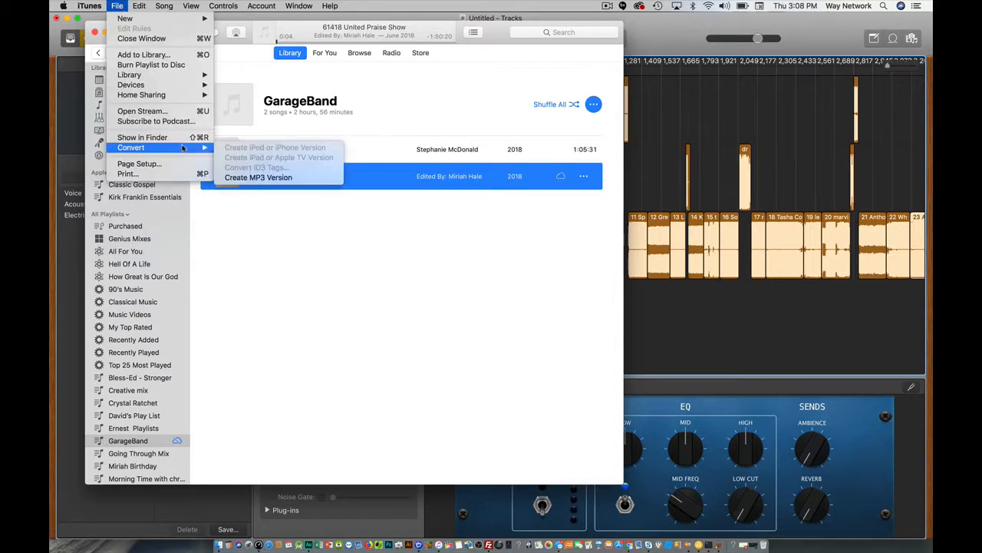
left_click(286, 178)
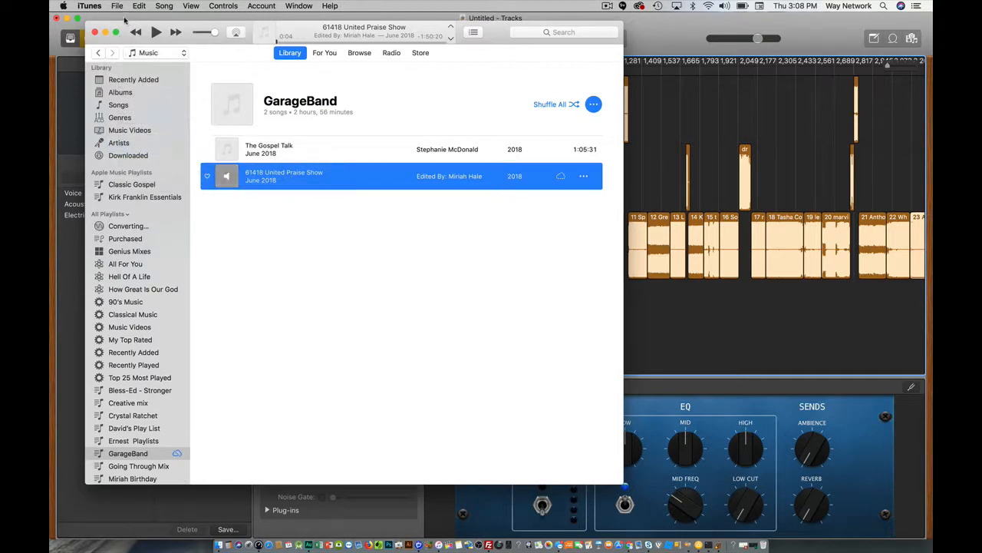
Look through the iTunes preference categories for the audio import settings without changing anything
left_click(87, 6)
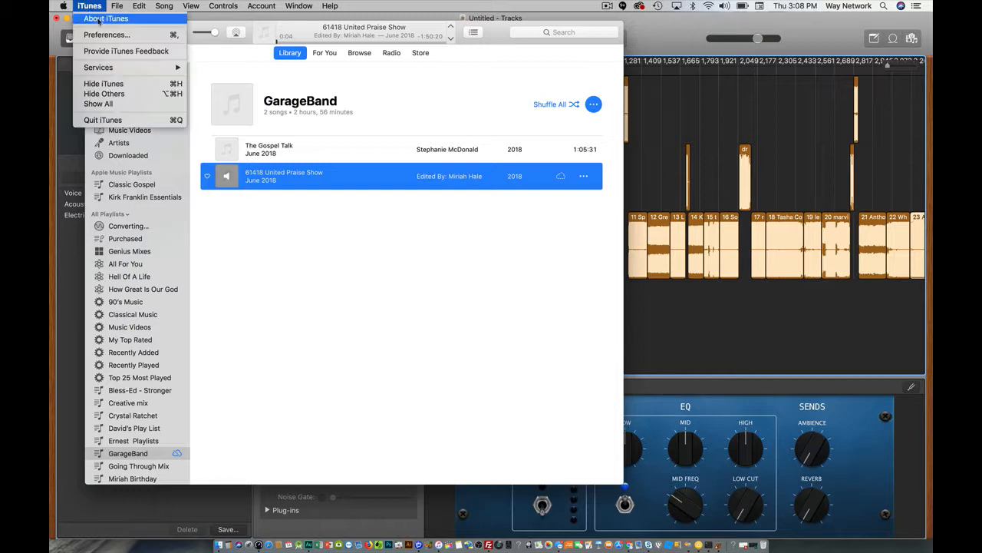
left_click(103, 35)
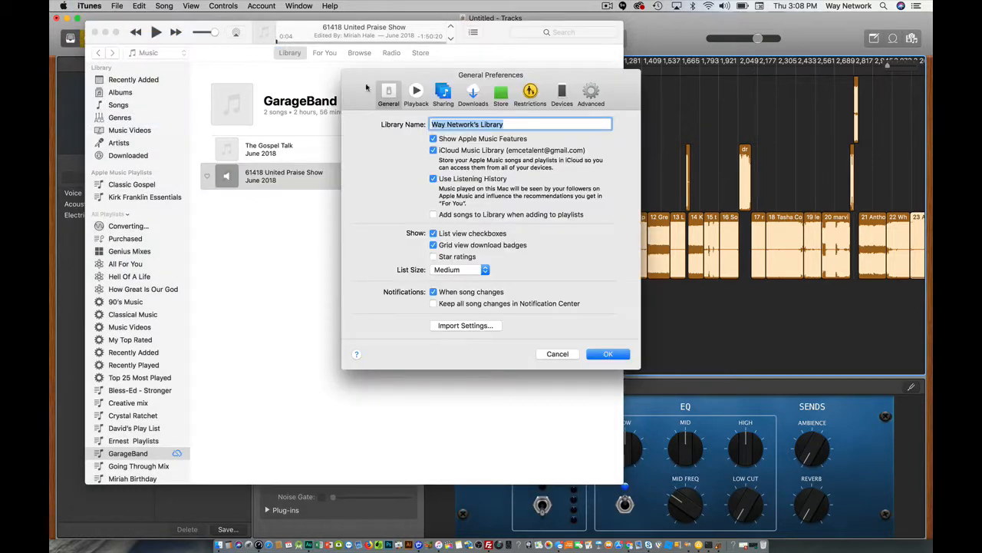
left_click(416, 94)
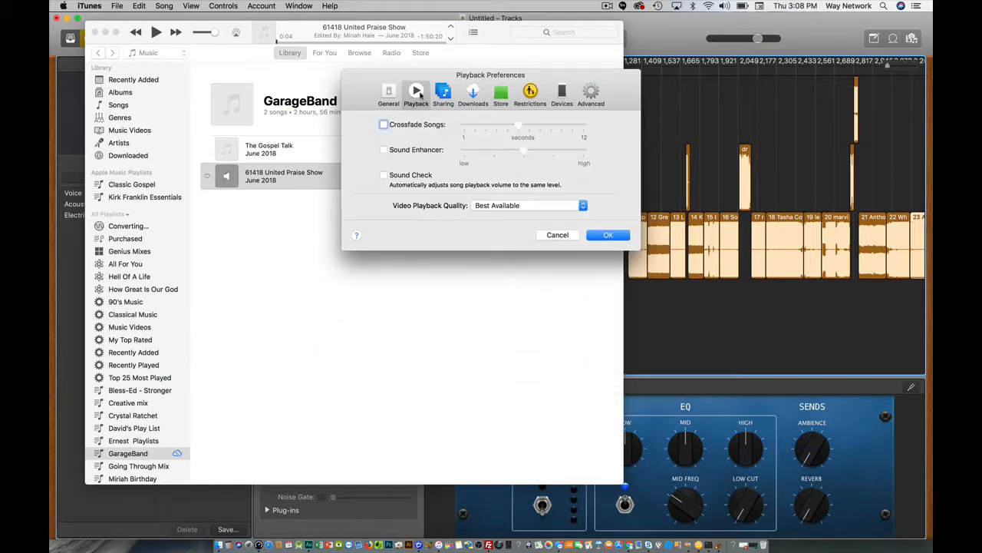
left_click(442, 93)
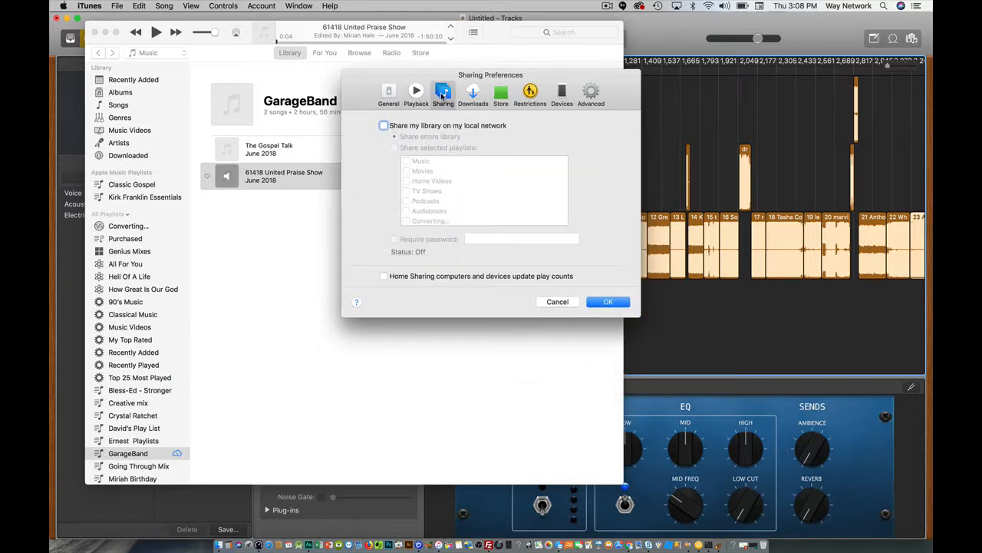
left_click(469, 95)
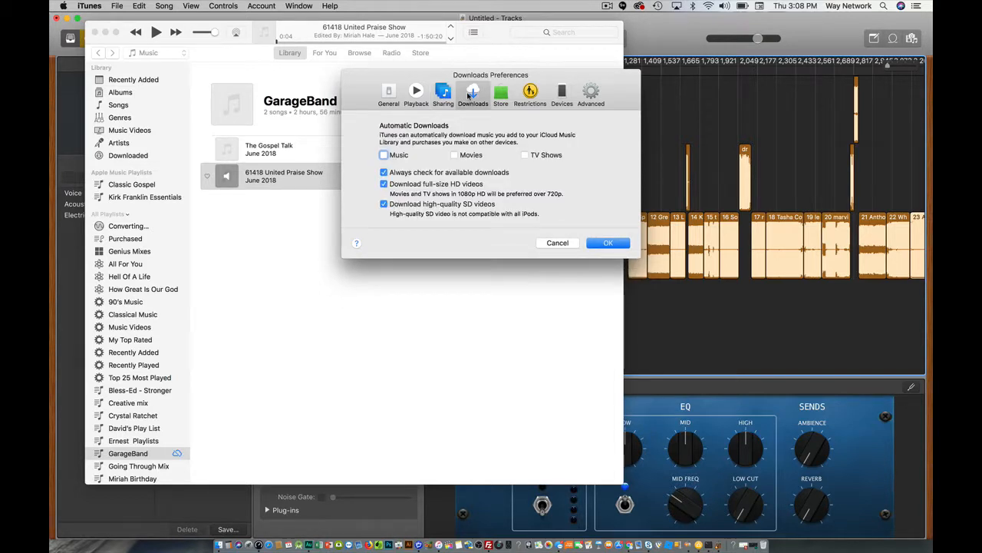
left_click(563, 96)
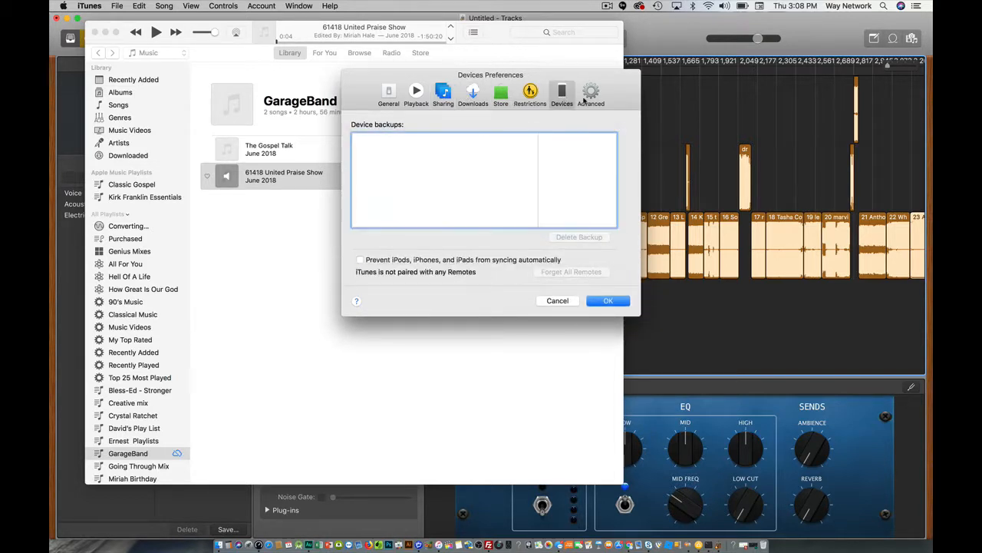
left_click(591, 98)
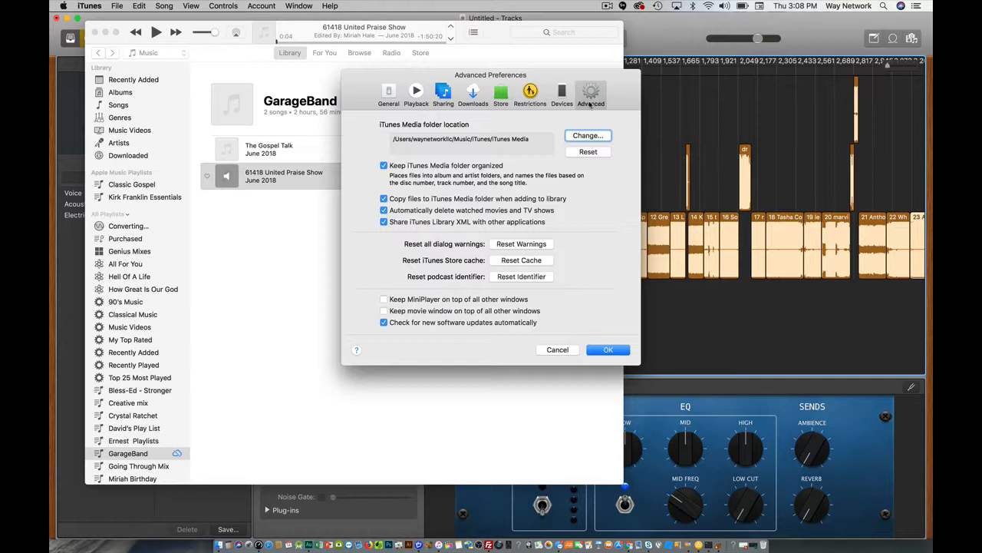
left_click(416, 92)
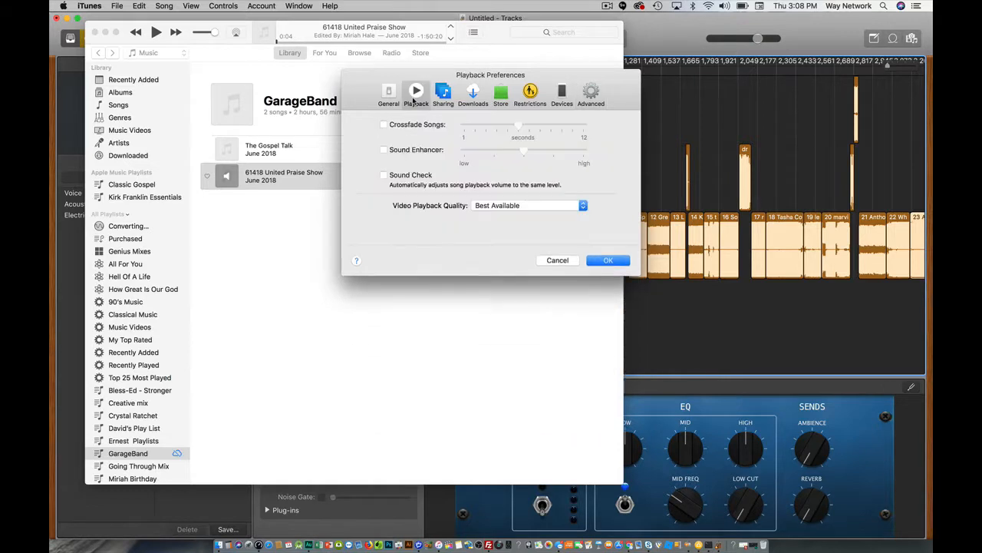
left_click(389, 94)
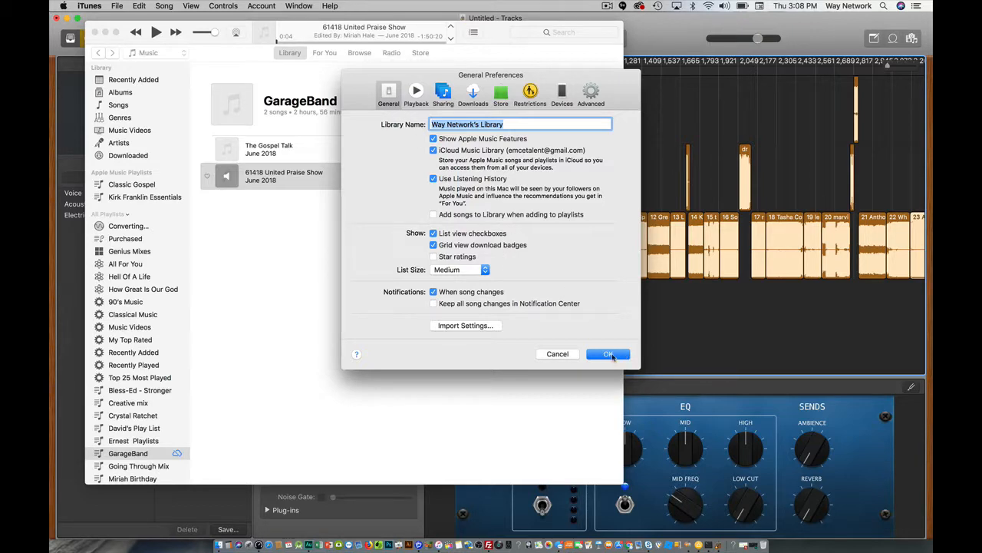
left_click(568, 355)
Configure the iTunes import settings to use the MP3 Encoder at Good Quality (128 kbps)
left_click(98, 9)
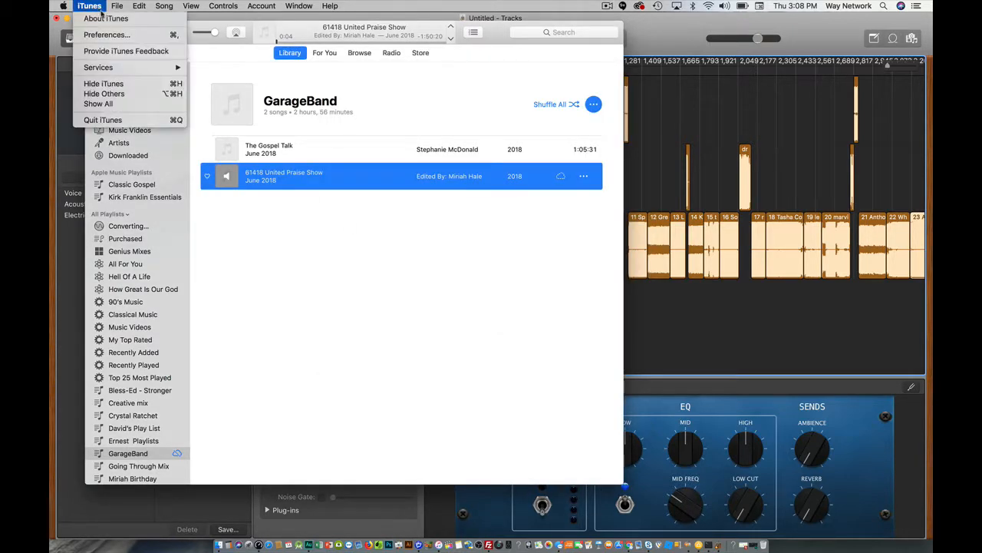
left_click(115, 33)
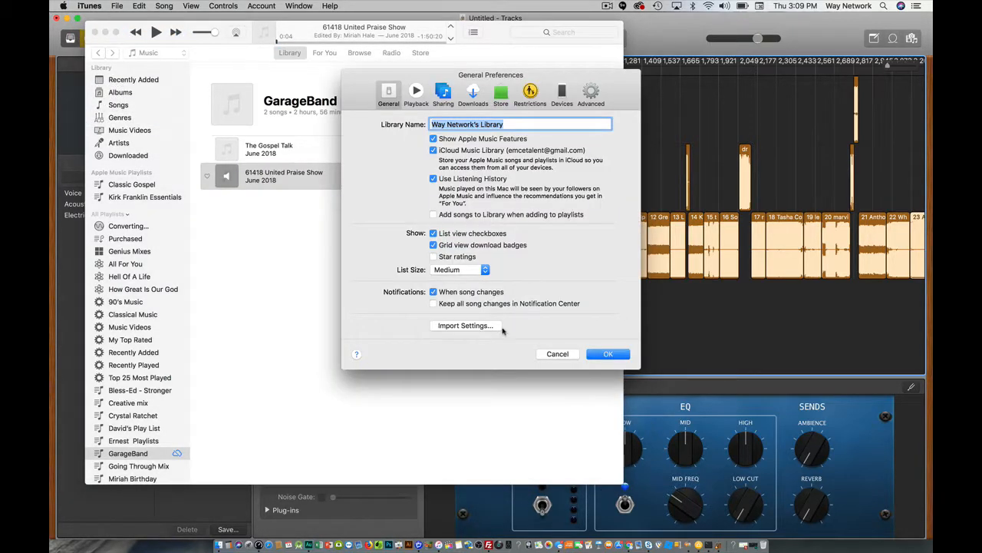
left_click(477, 328)
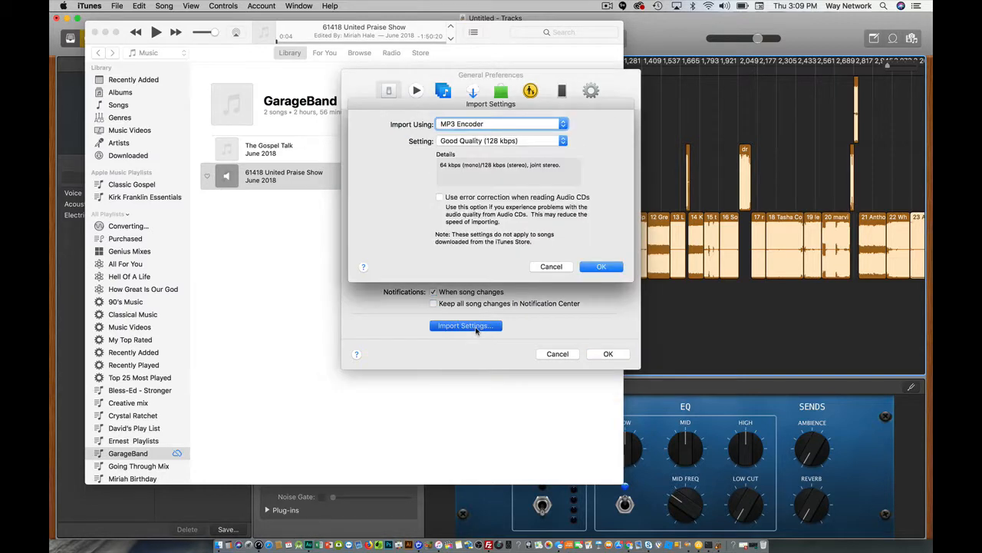
left_click(484, 125)
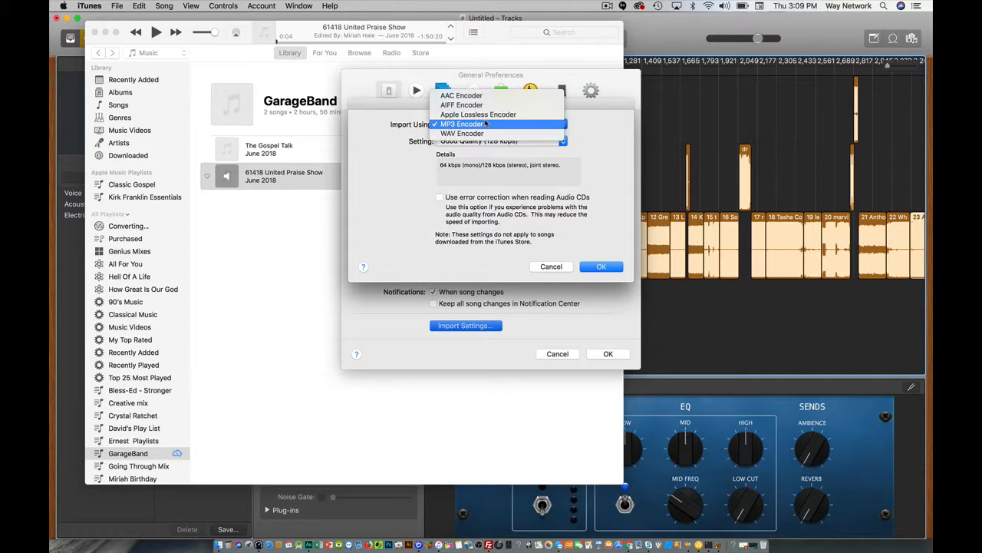
left_click(486, 124)
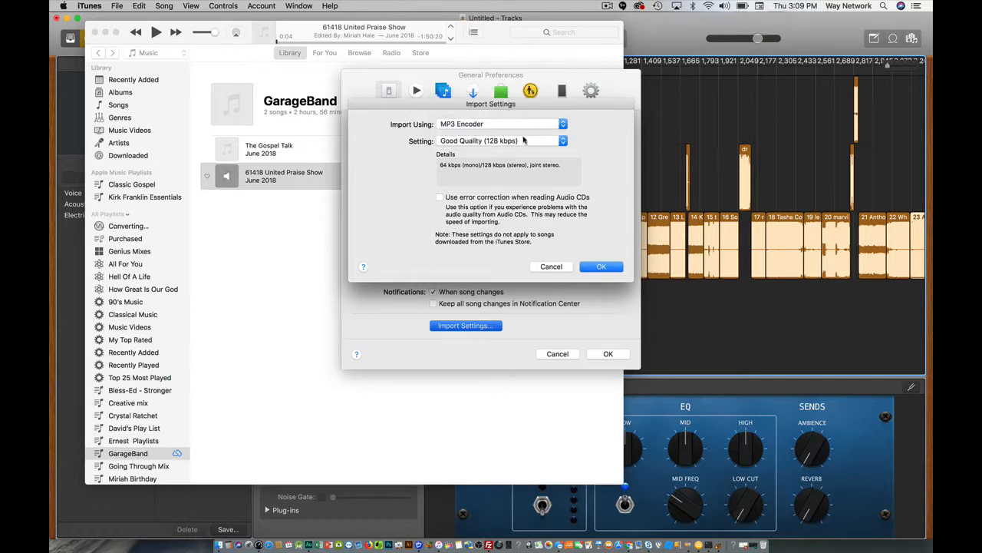
left_click(524, 142)
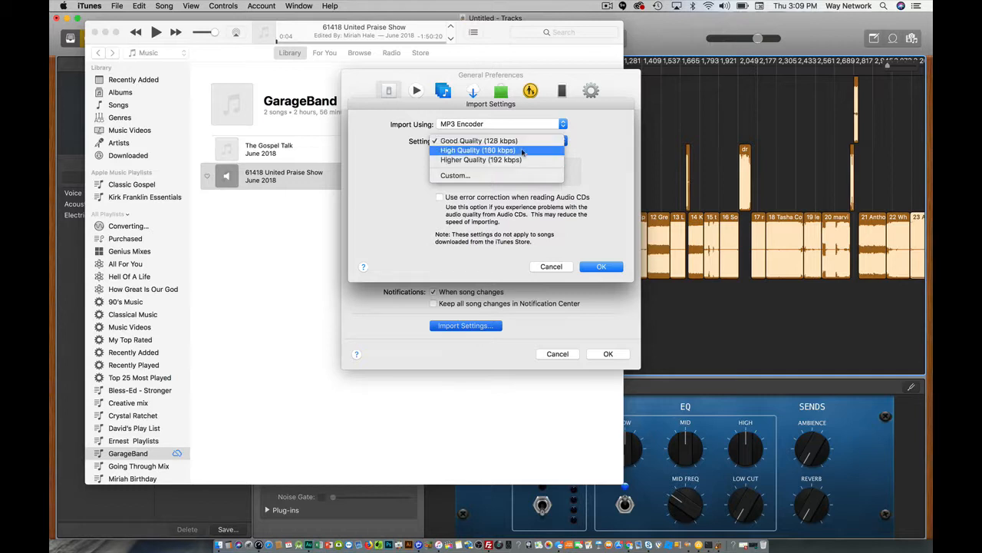
left_click(501, 142)
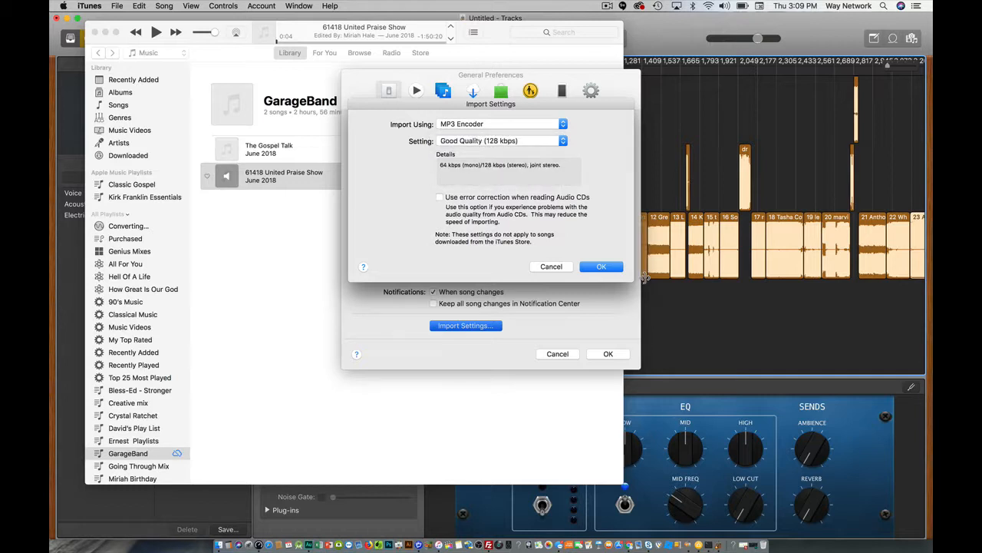
left_click(601, 267)
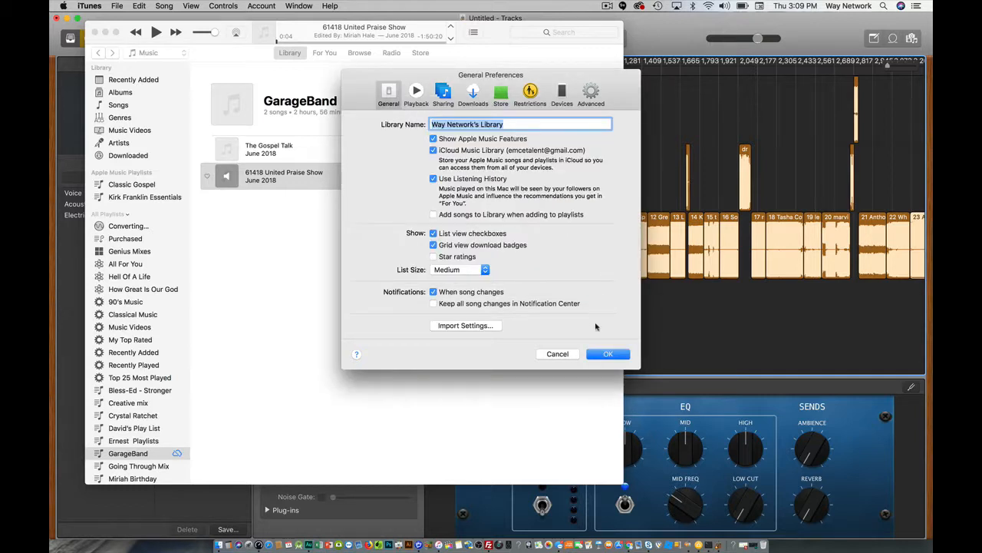
left_click(607, 354)
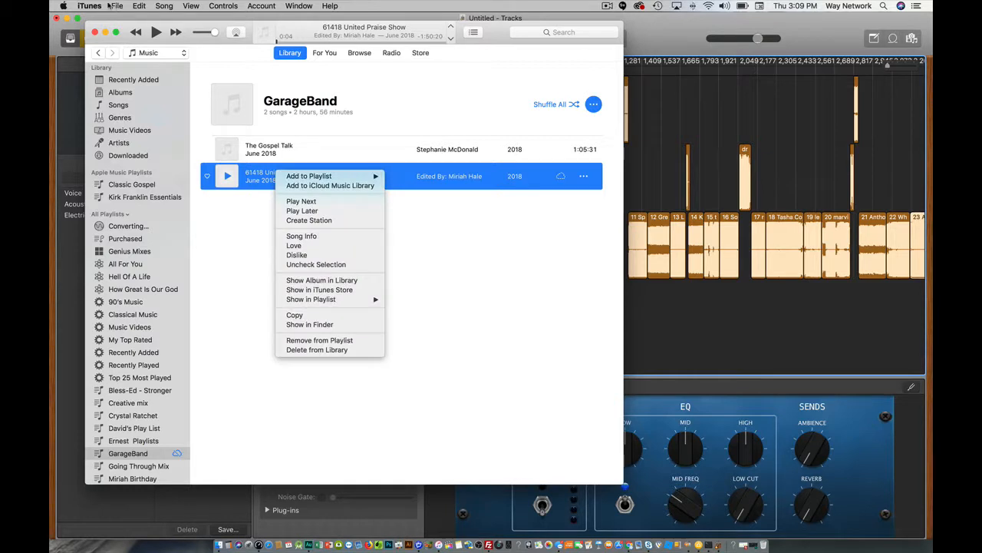
Check the conversion options offered for 61418 United Praise Show in the GarageBand playlist
left_click(113, 6)
left_click(116, 6)
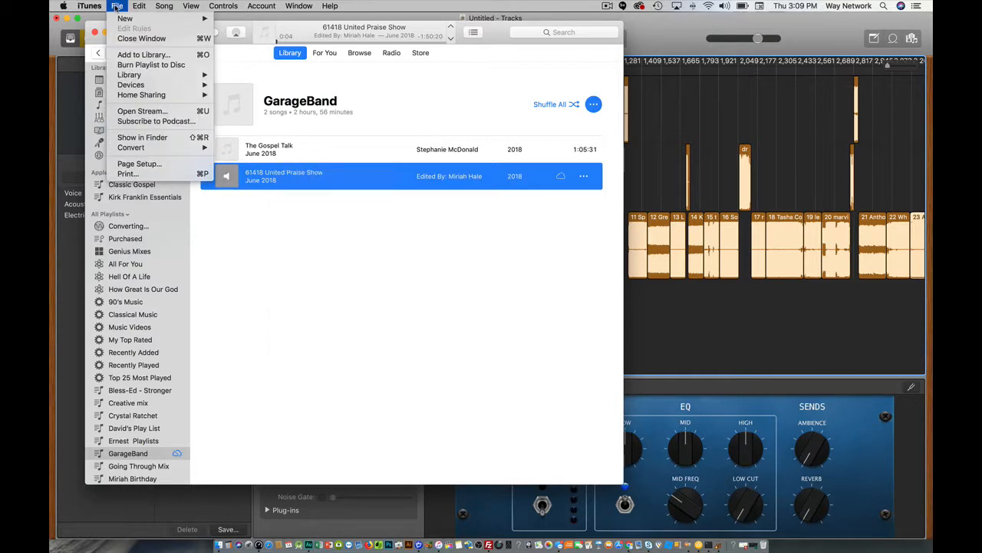
mouse_move(156, 147)
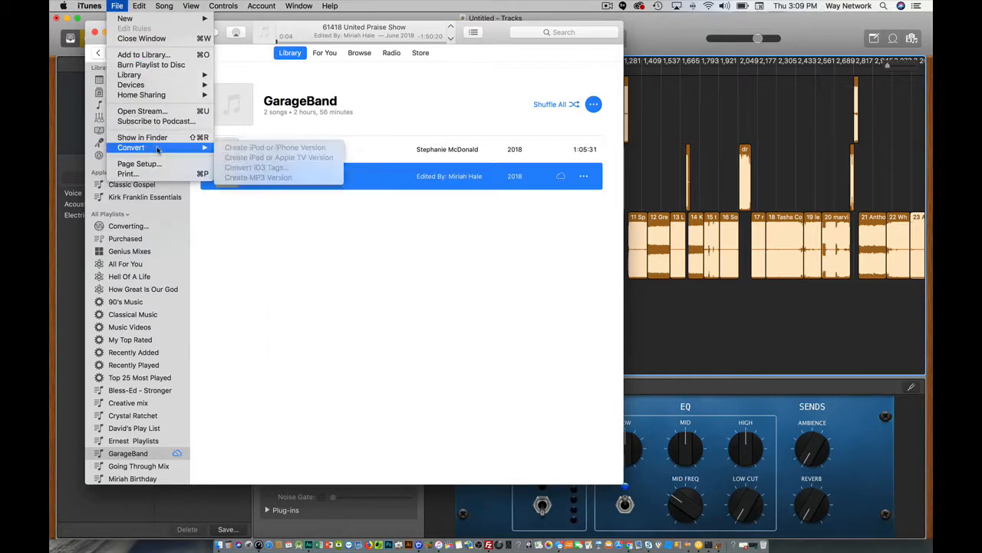
left_click(311, 247)
left_click(304, 145)
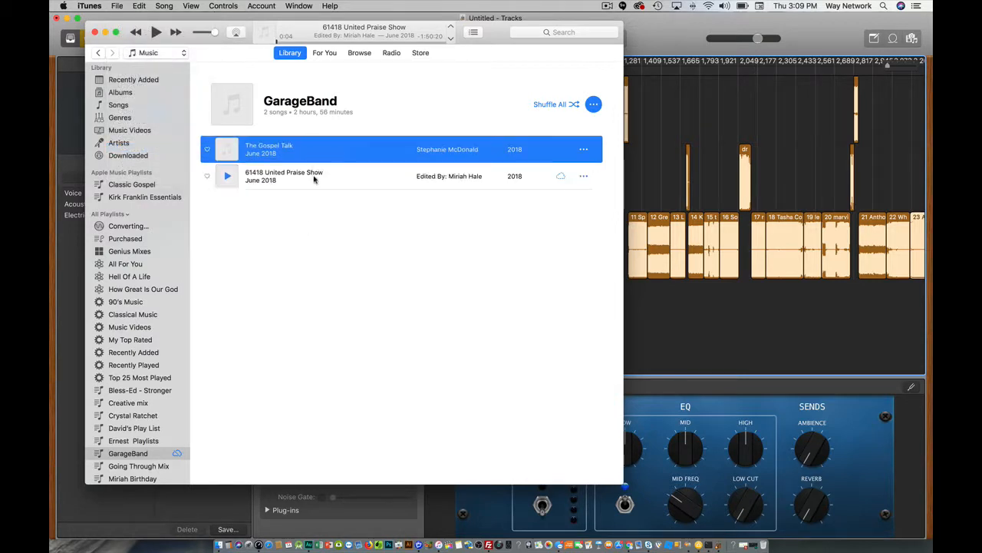
right_click(313, 179)
left_click(273, 225)
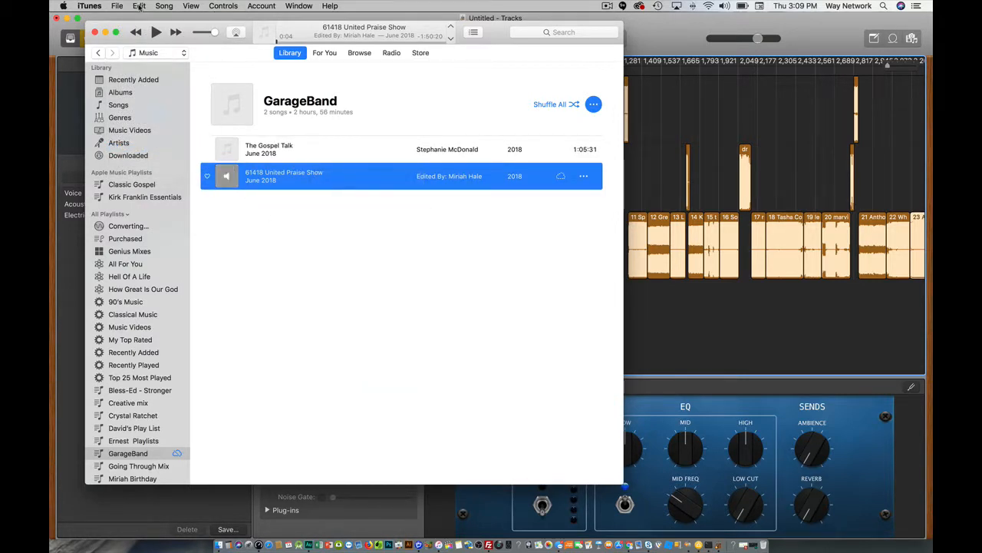
left_click(122, 7)
mouse_move(201, 144)
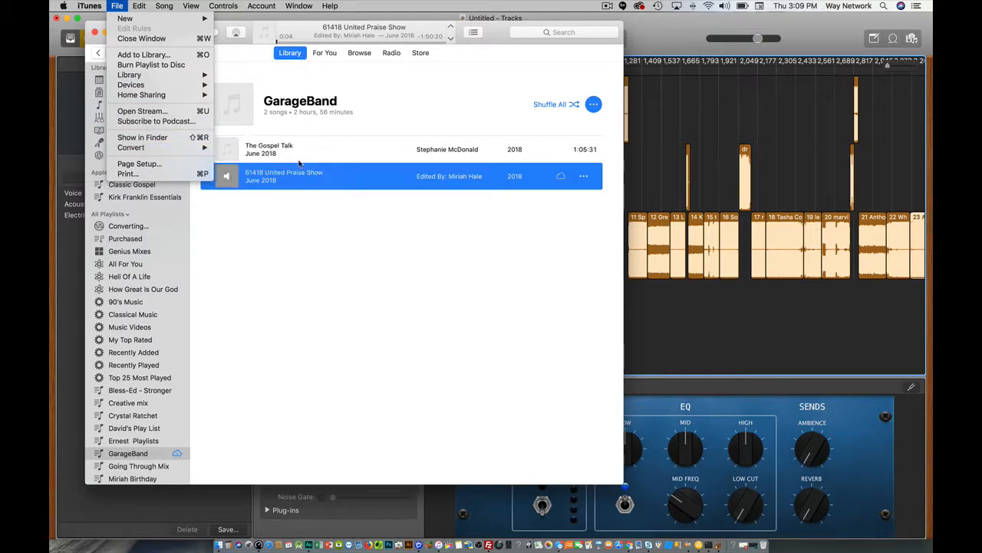
left_click(271, 180)
left_click(155, 32)
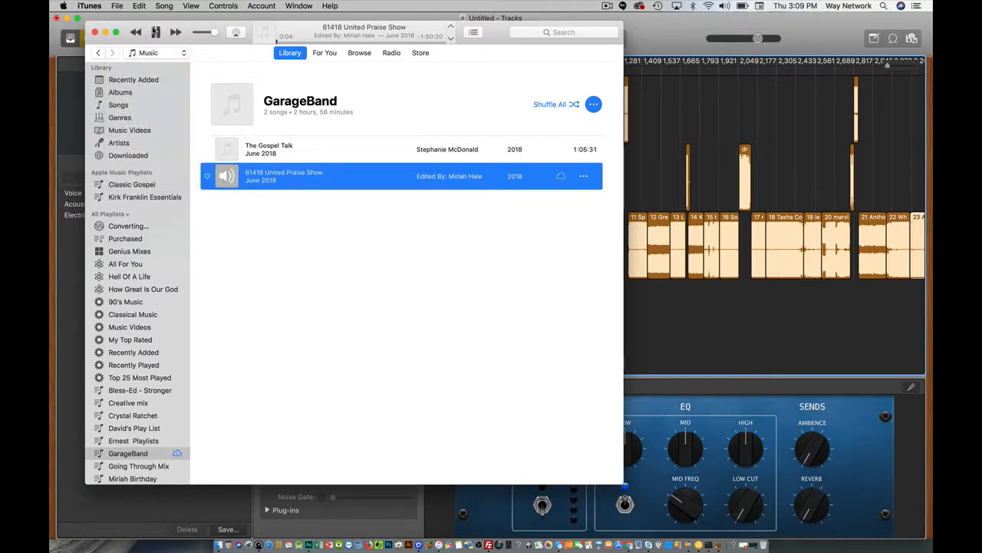
left_click(117, 5)
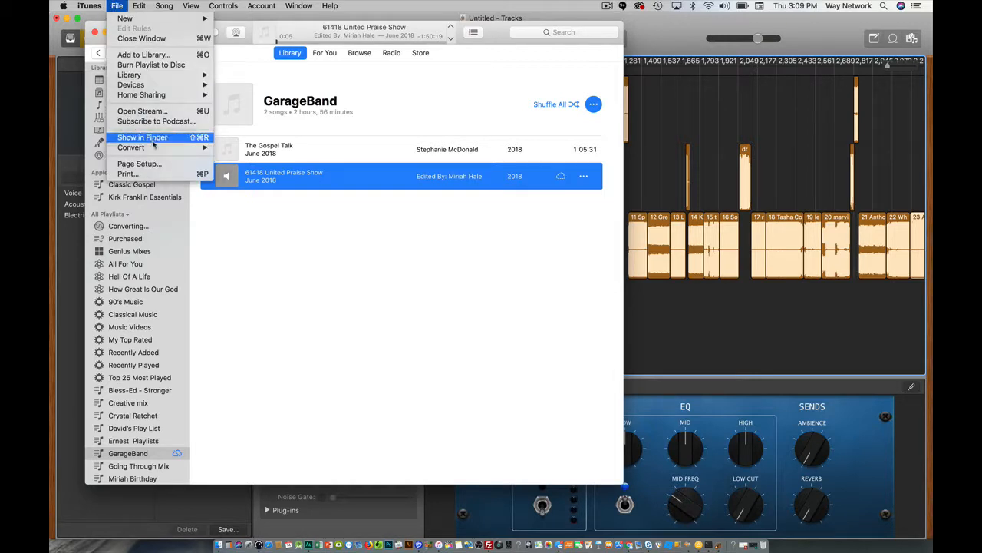
mouse_move(157, 152)
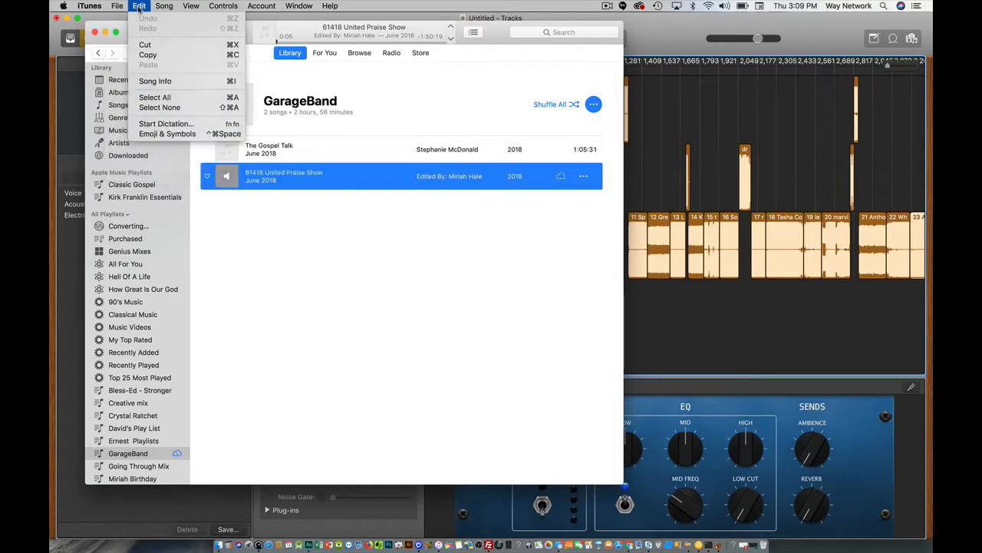
mouse_move(191, 148)
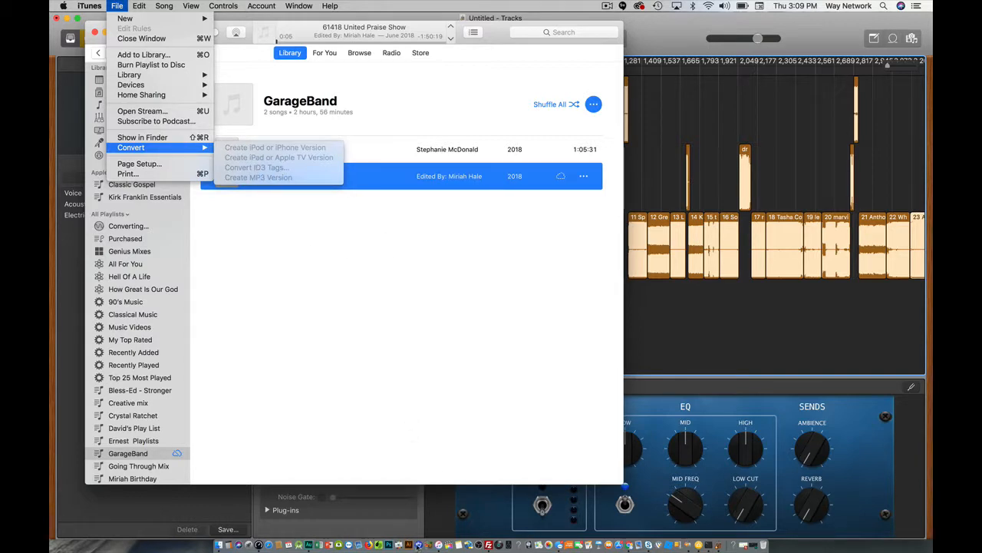
left_click(386, 259)
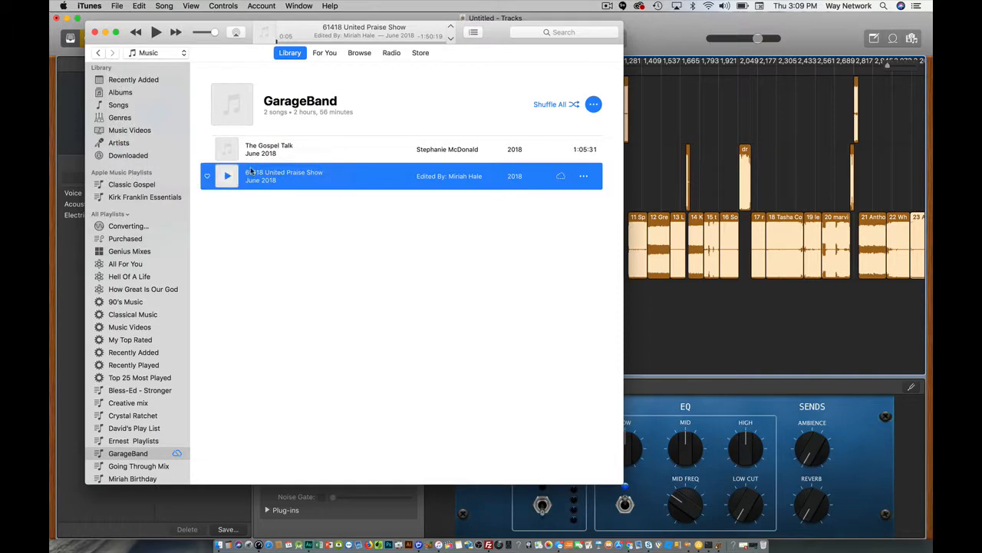
Reveal 61418 United Praise Show in Finder and compare the file details of its .m4a and .mp3 versions
right_click(251, 172)
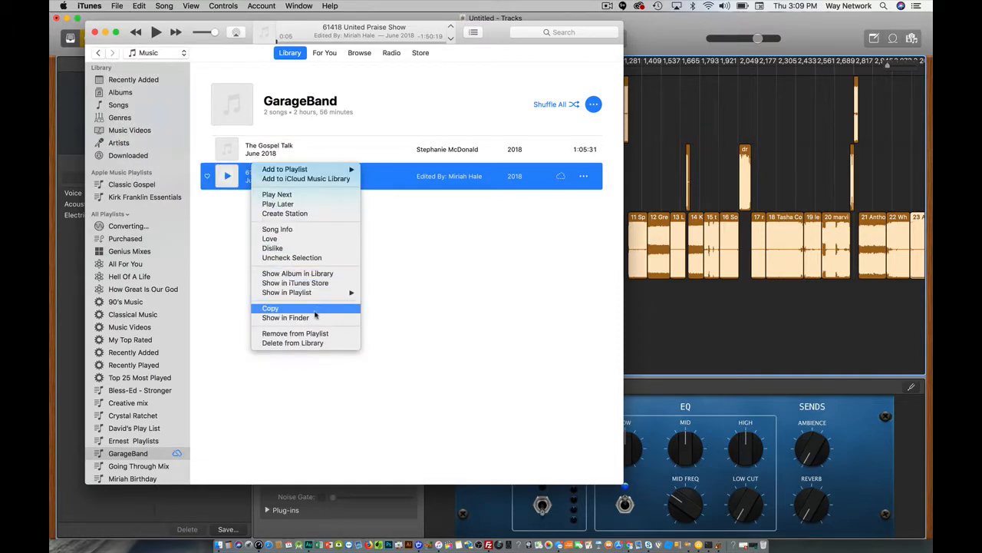
left_click(315, 319)
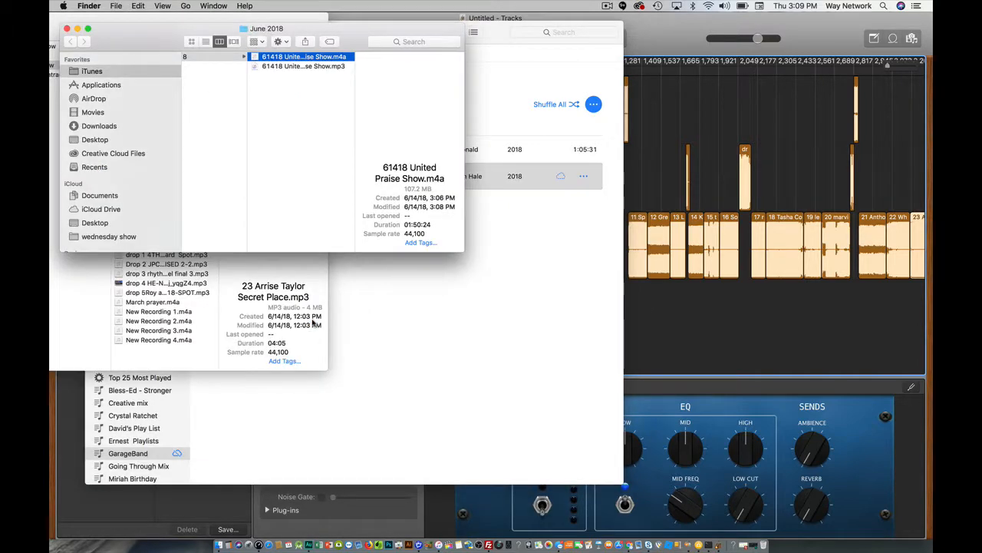
left_click(312, 67)
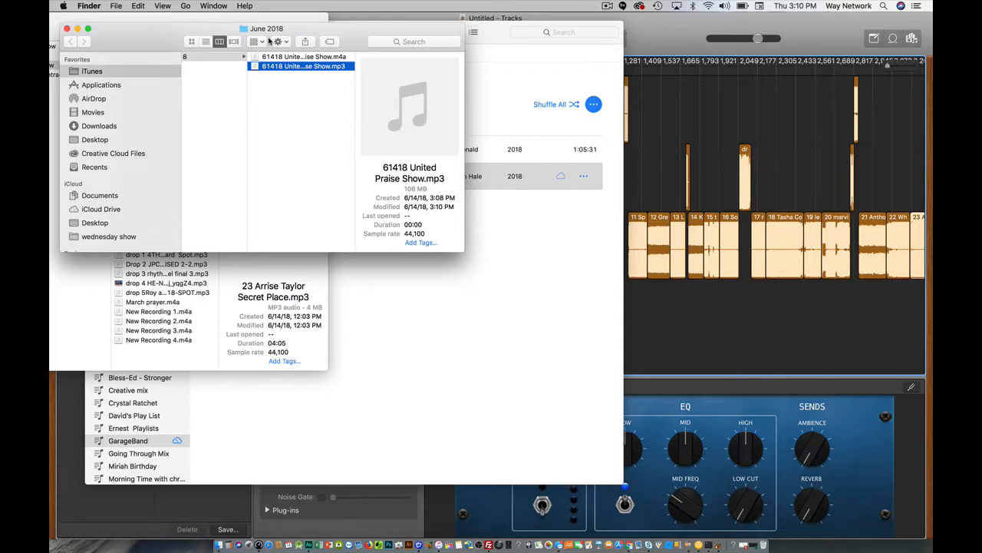
left_click(278, 58)
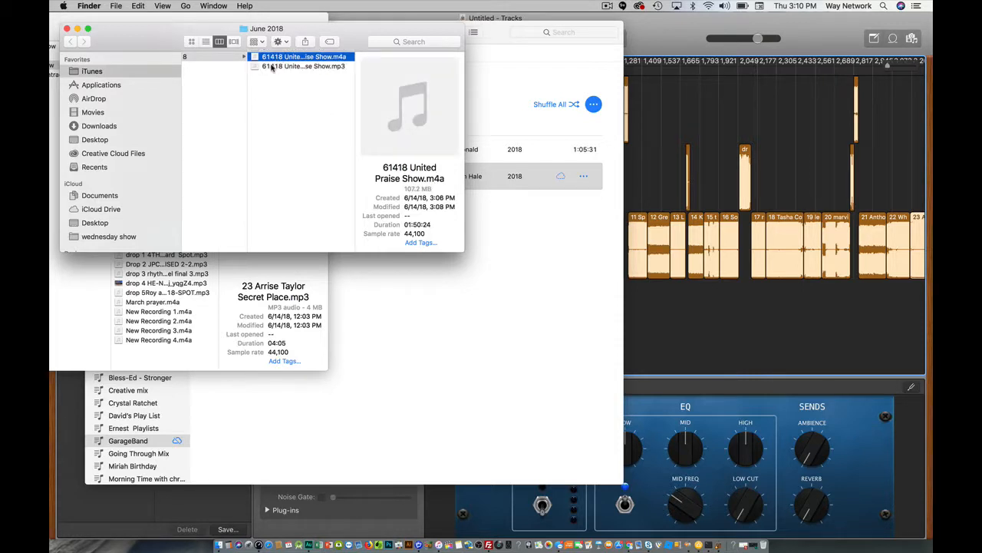
left_click(271, 67)
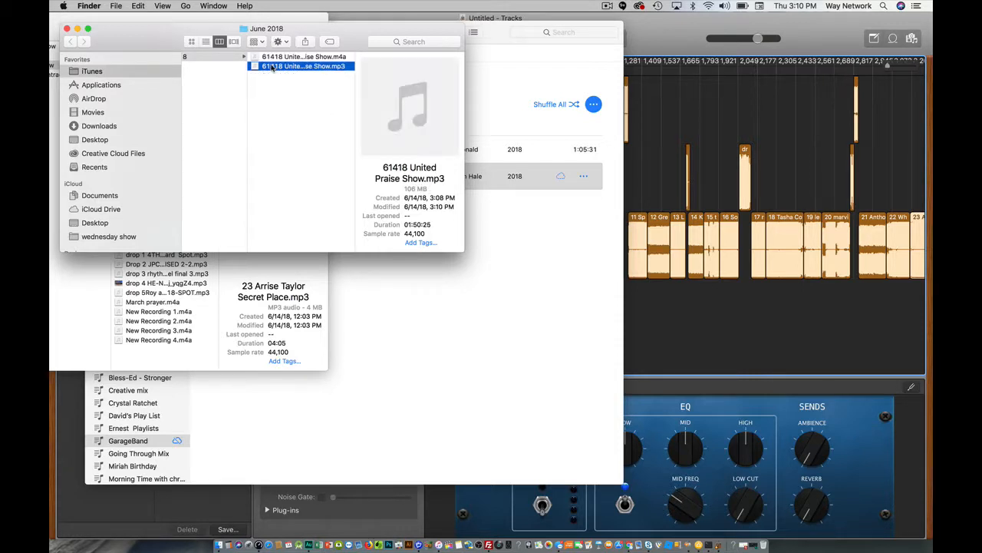
left_click(306, 58)
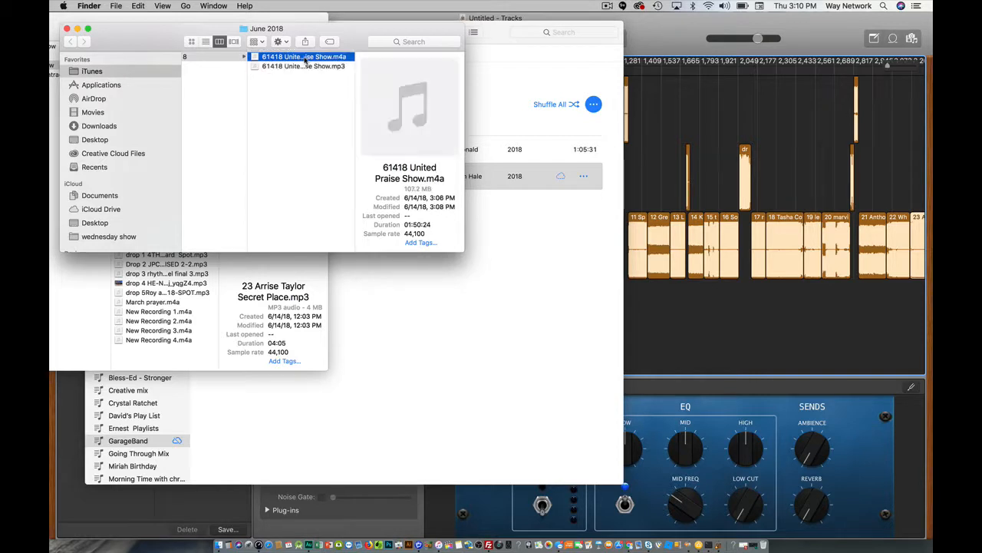
left_click(305, 67)
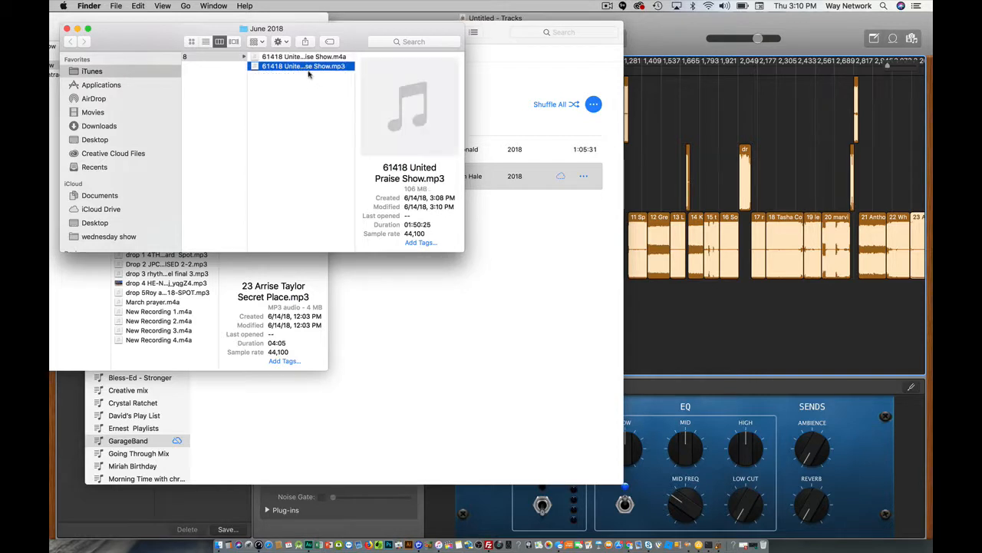
Switch to FileZilla and connect to the saved United Praise site in the current tab, aborting the previous connection
left_click(489, 537)
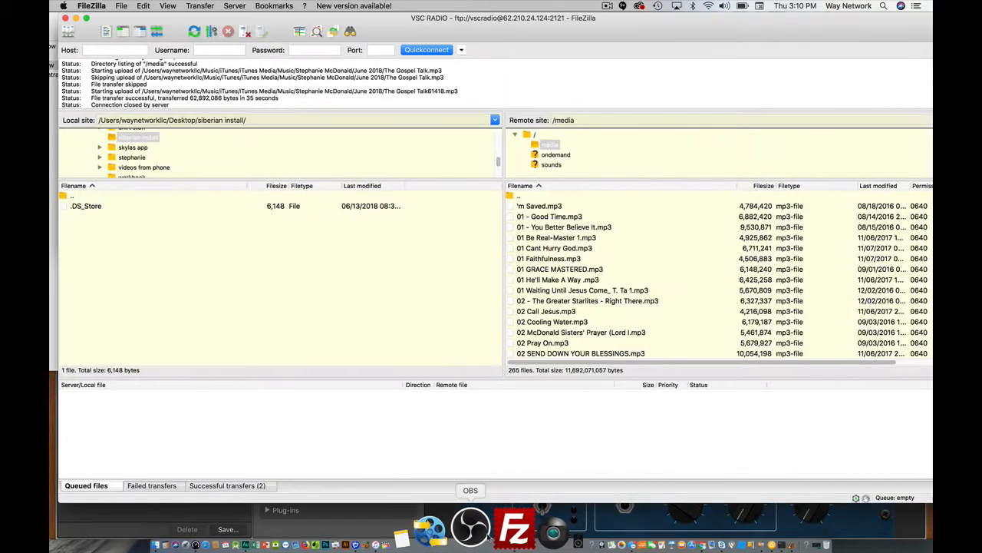
left_click(118, 7)
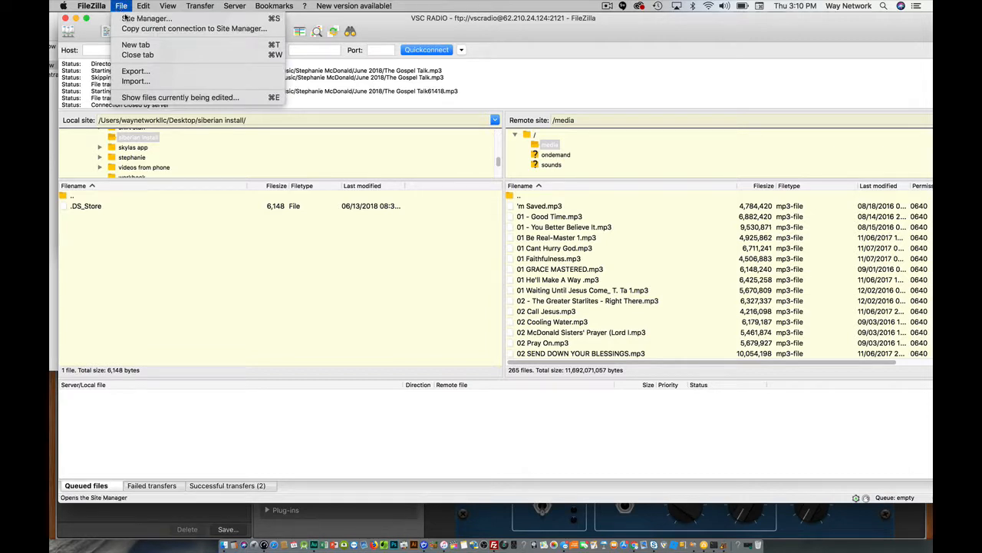
left_click(125, 18)
scroll(390, 215, "up", 3)
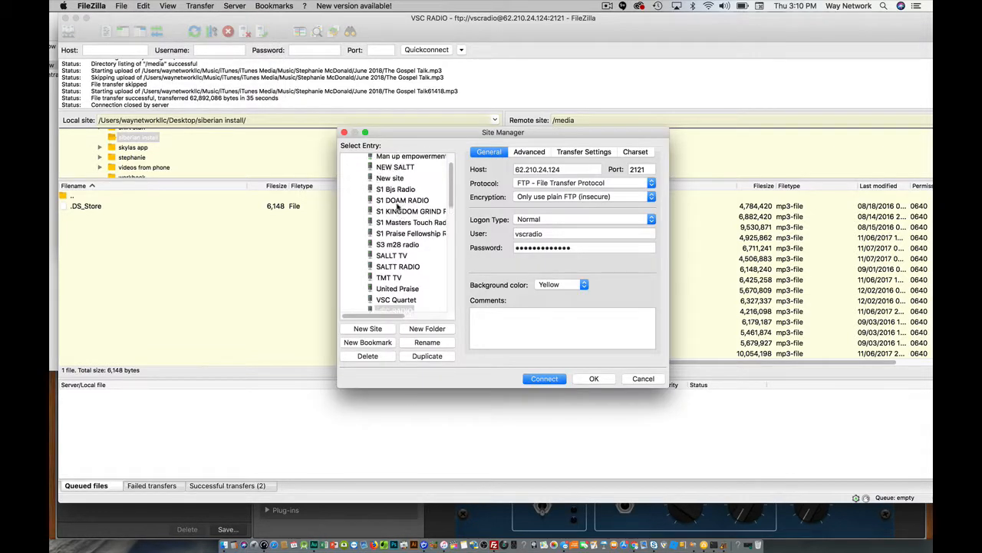
scroll(404, 252, "down", 5)
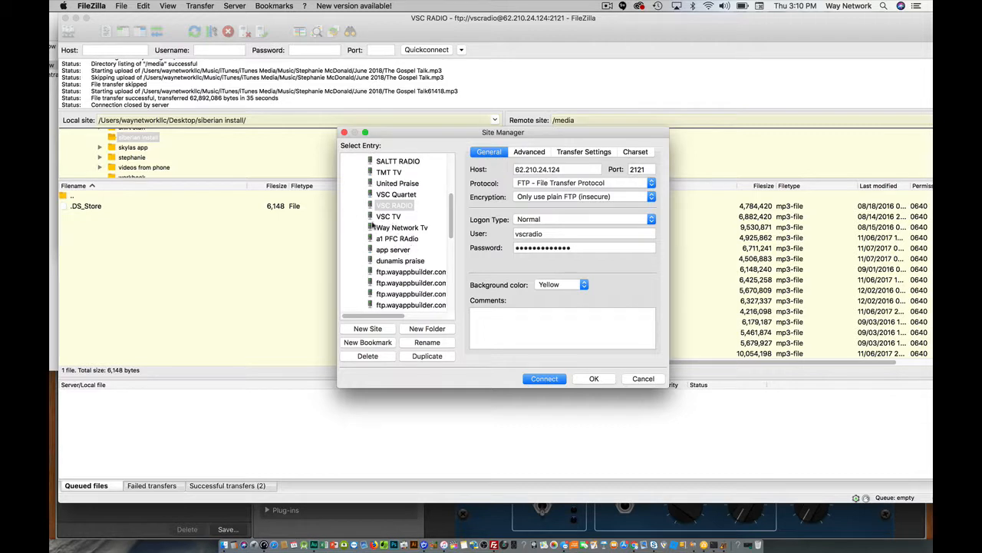
left_click(386, 205)
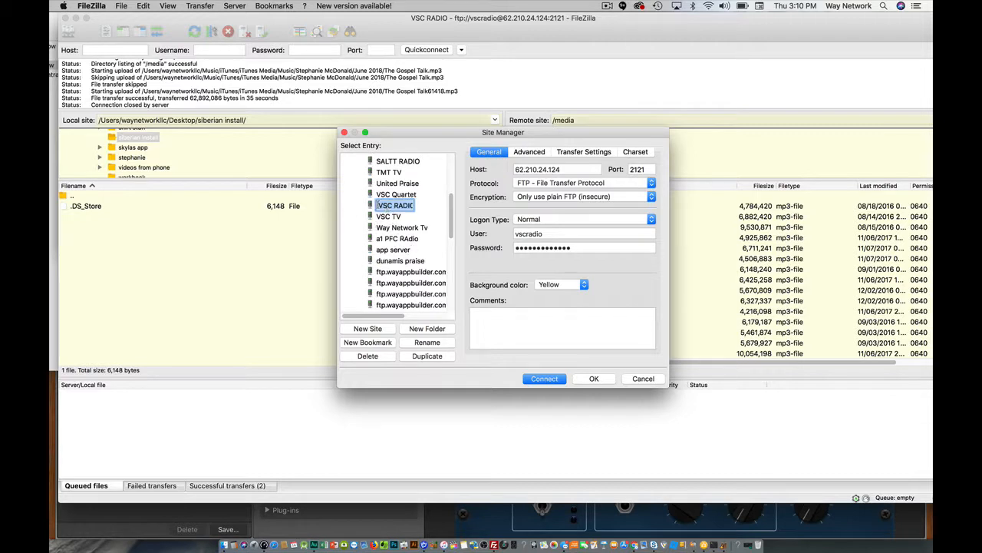
left_click(368, 208)
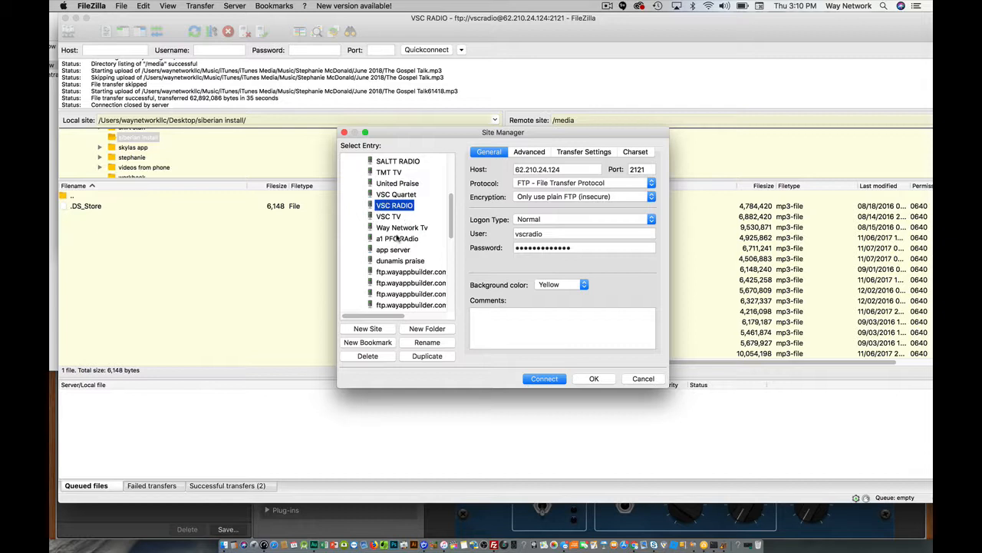
left_click(384, 185)
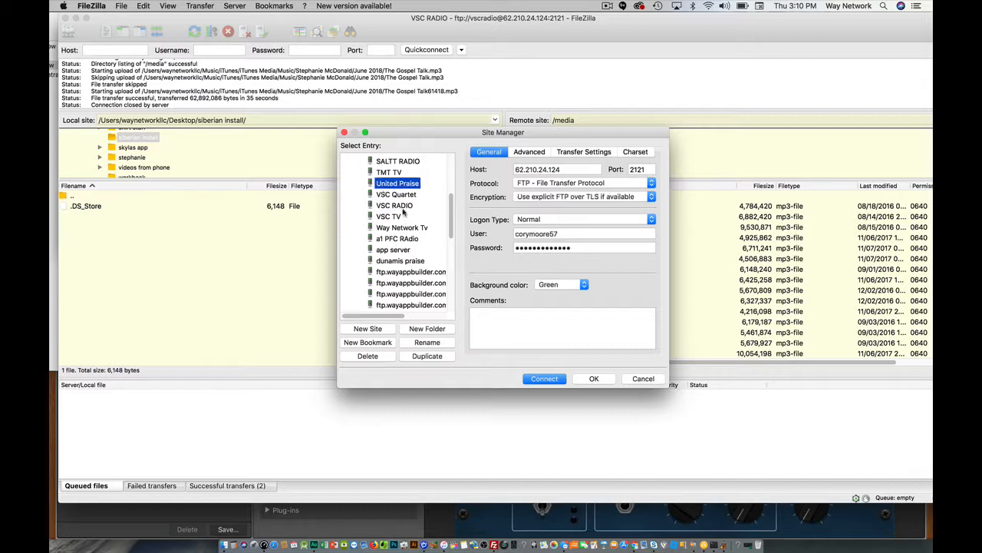
left_click(553, 379)
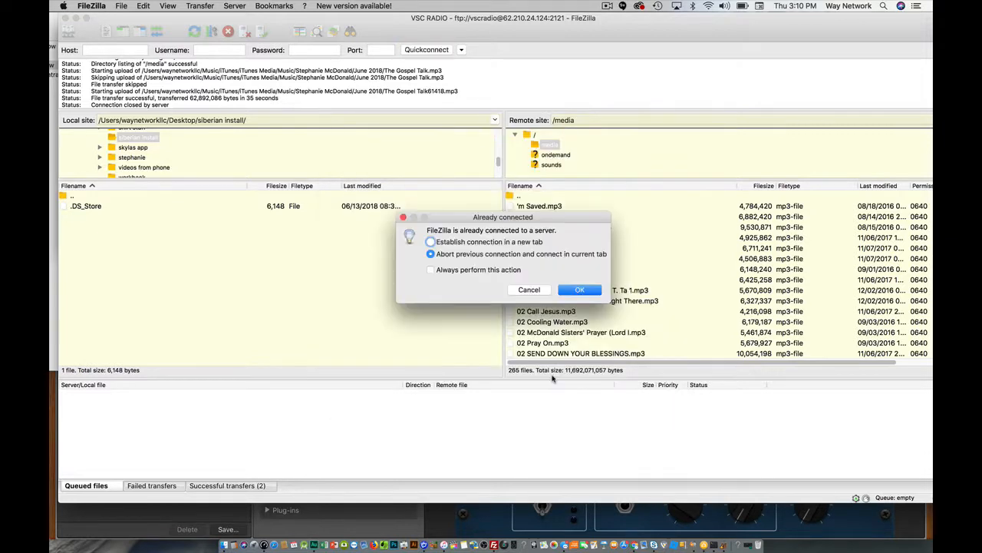
left_click(581, 290)
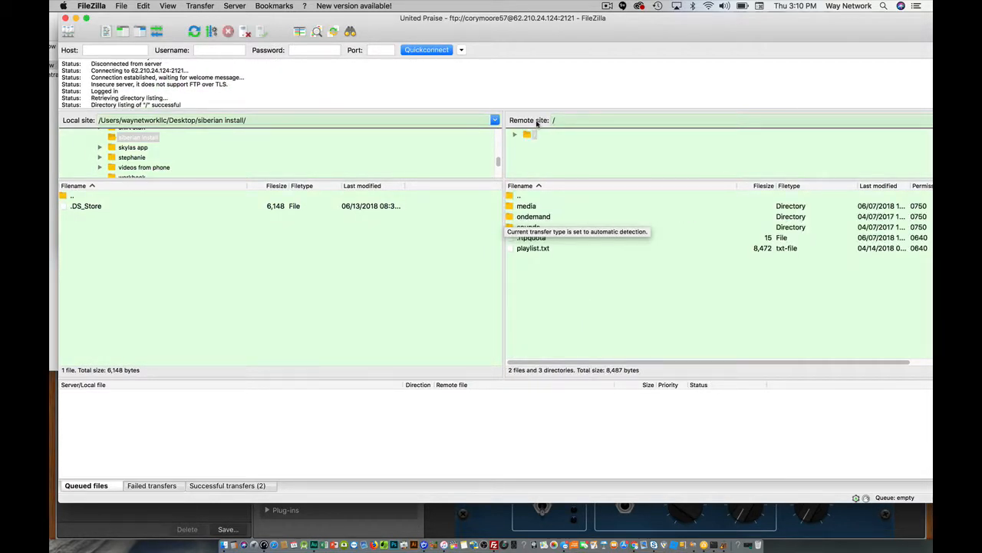
Open the server's media folder and upload 61418 United Praise Show.mp3 from the Finder window into it
left_click(530, 206)
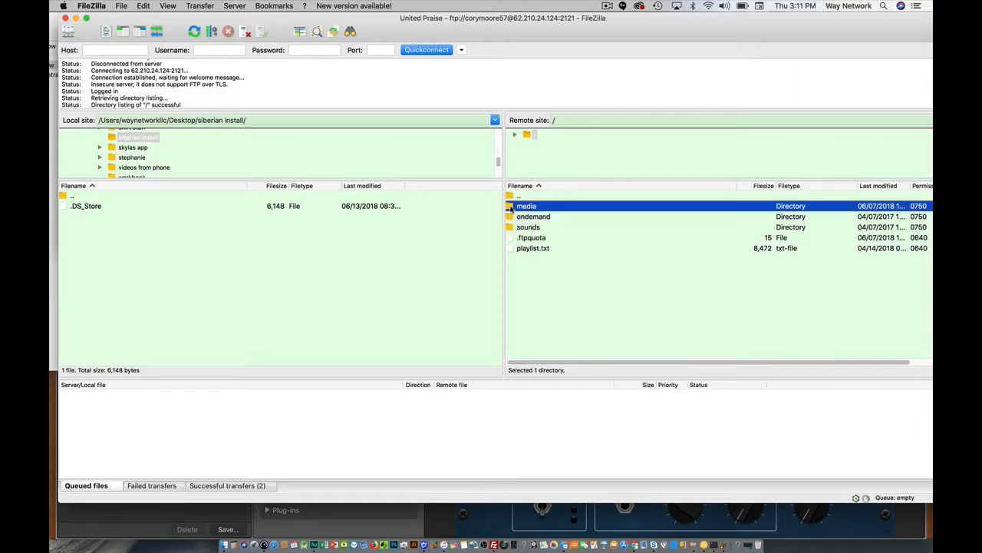
double_click(512, 207)
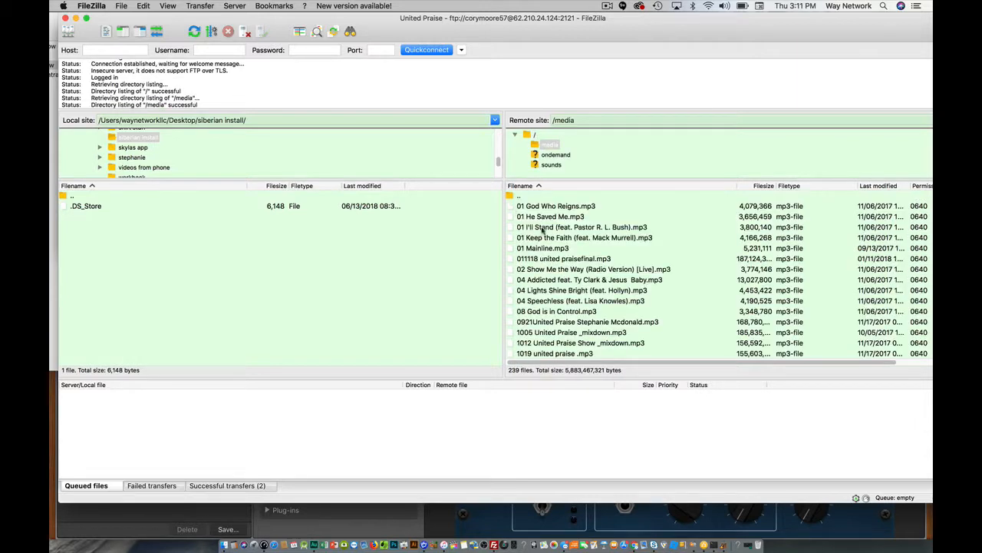
left_click(222, 547)
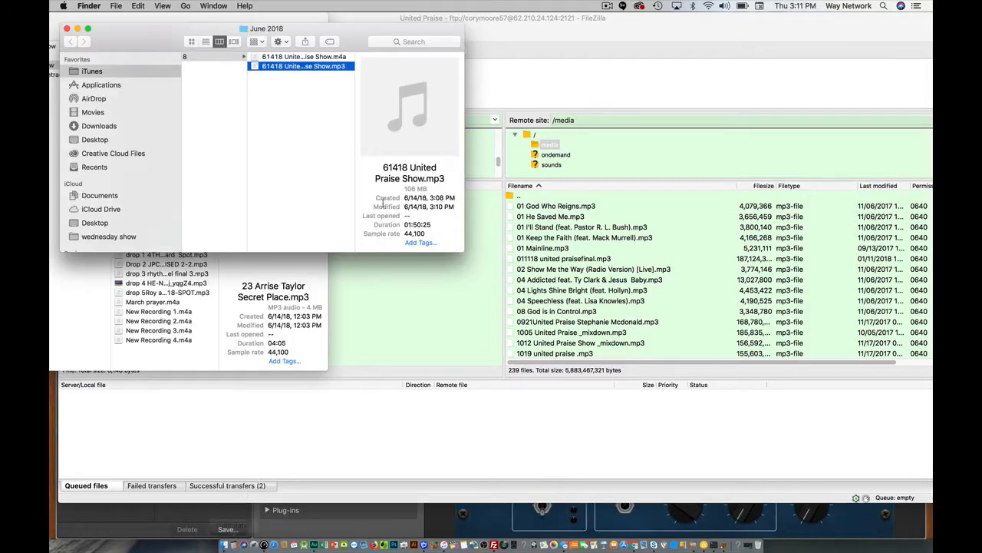
left_click_drag(259, 70, 272, 418)
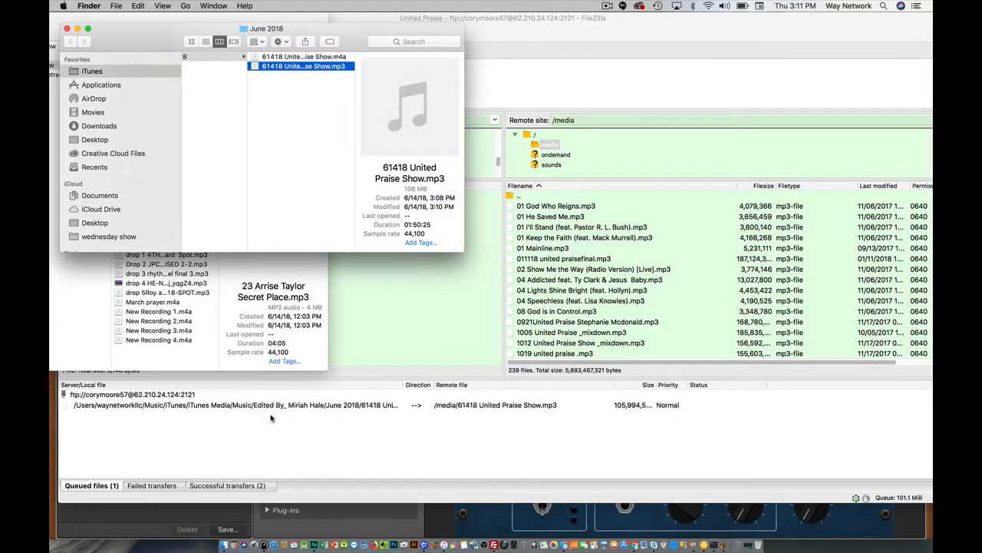
left_click(190, 399)
right_click(195, 399)
left_click(217, 398)
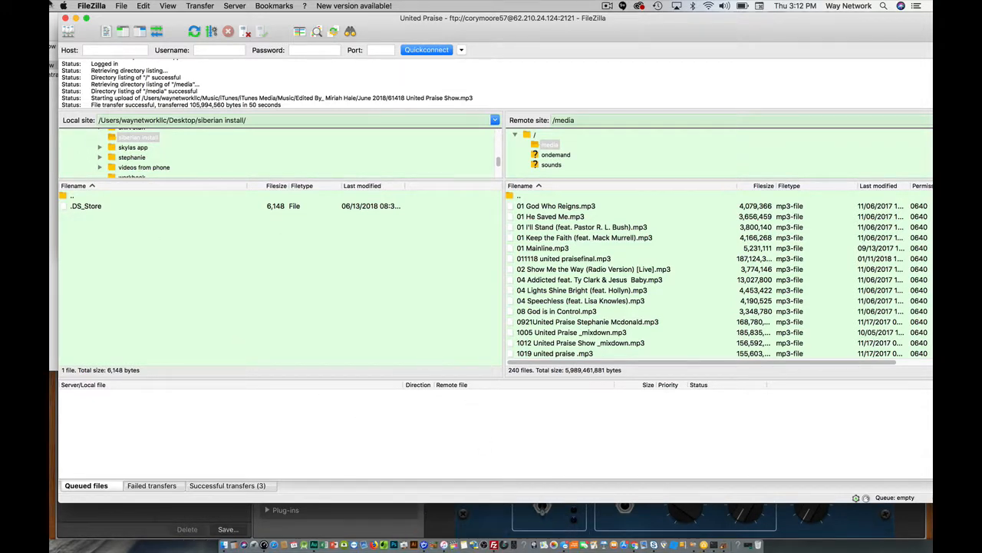
Quit FileZilla and close the June 2018 and 61418show Finder windows
left_click(81, 5)
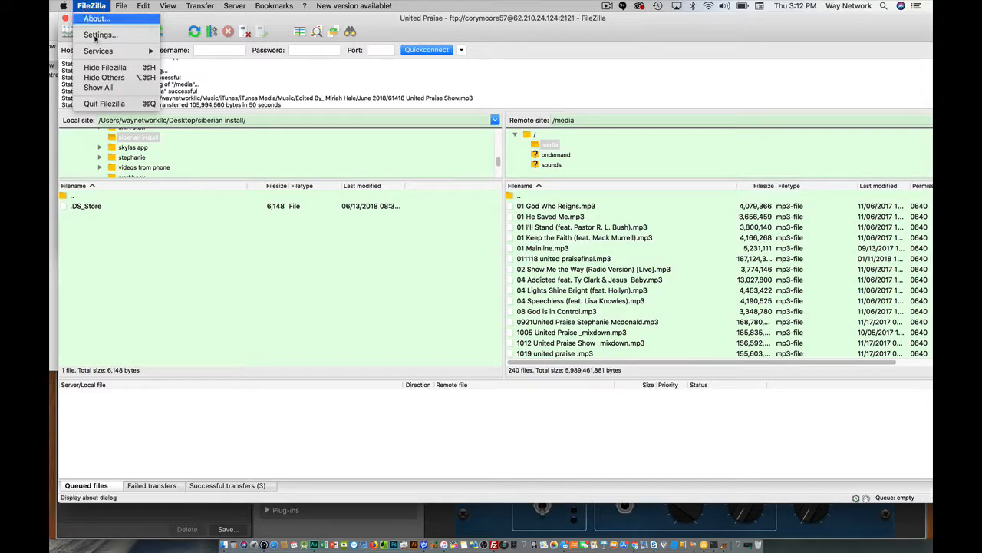
left_click(104, 104)
left_click(66, 29)
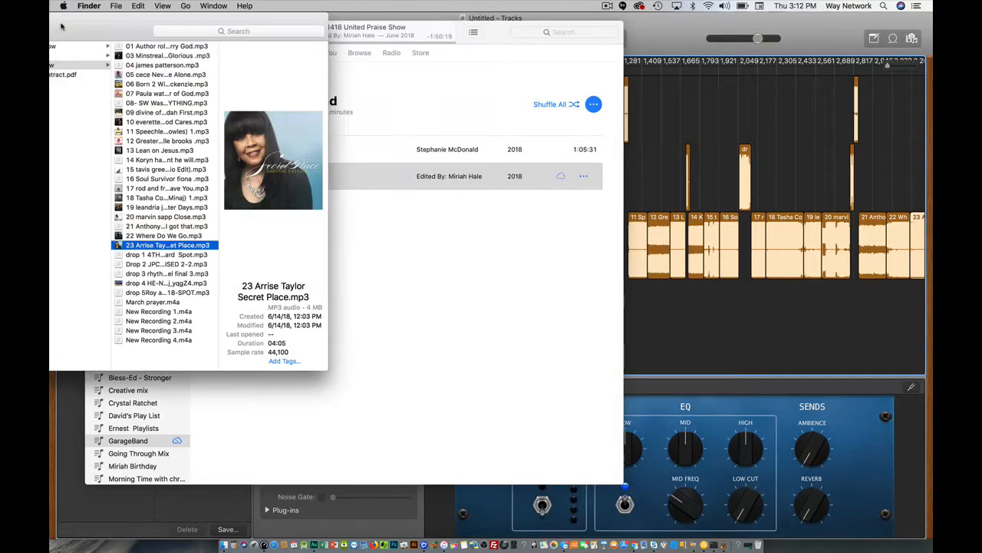
left_click_drag(159, 64, 270, 69)
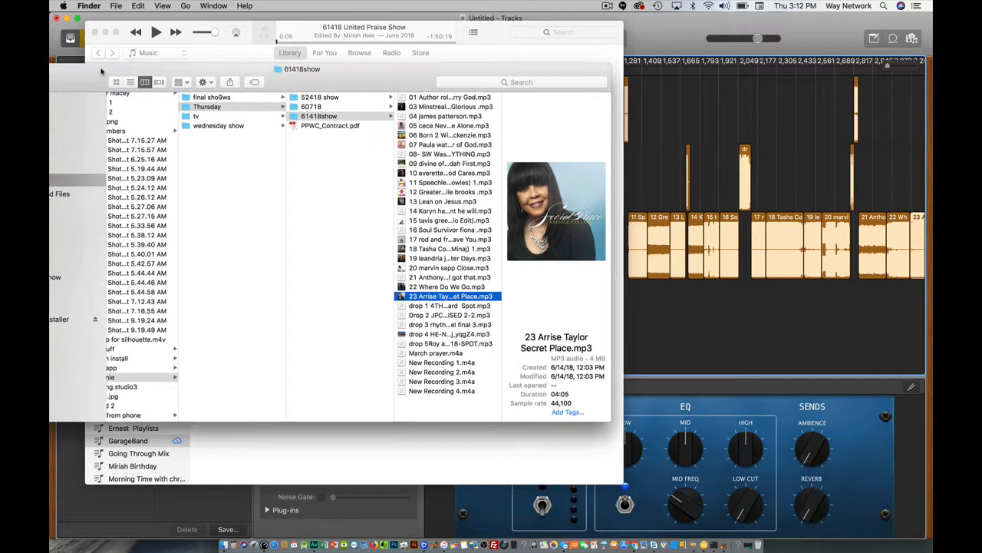
left_click_drag(101, 69, 251, 58)
left_click(150, 58)
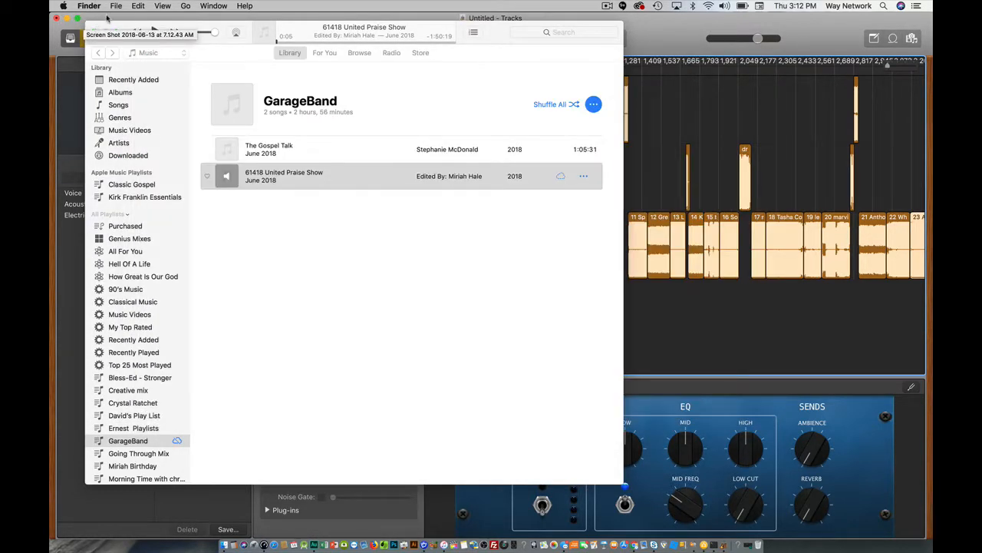
Quit iTunes and GarageBand, closing the untitled project, and switch to Chrome
left_click(220, 28)
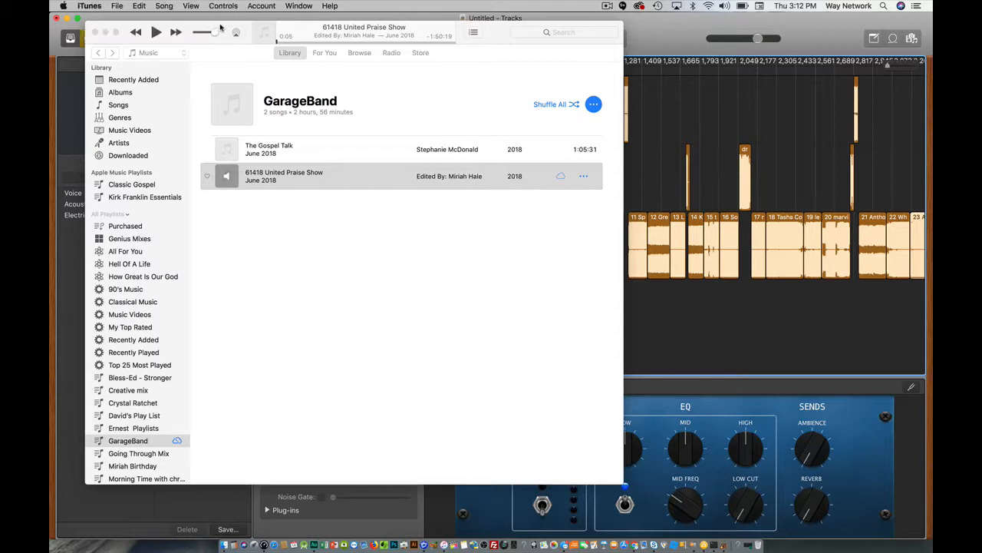
left_click(89, 5)
left_click(101, 121)
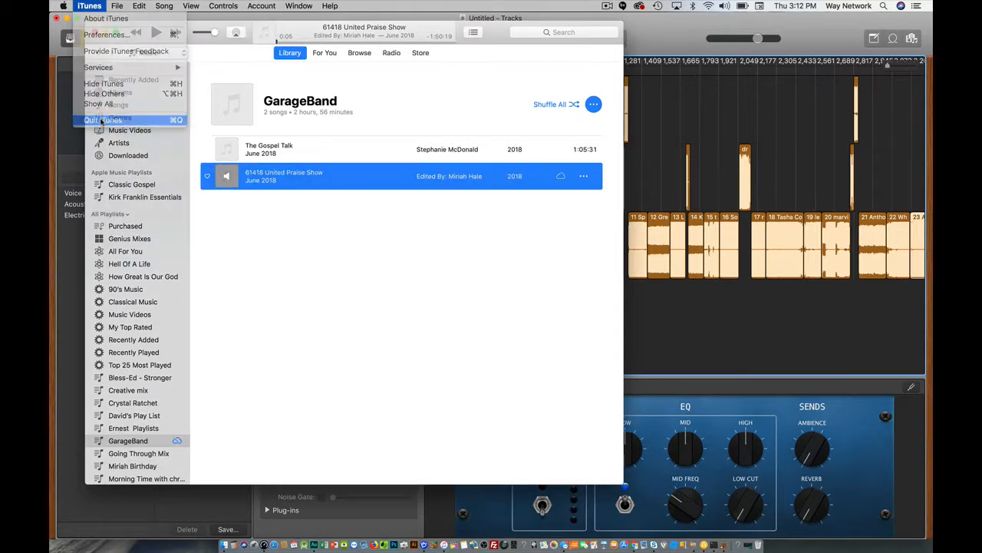
left_click(137, 17)
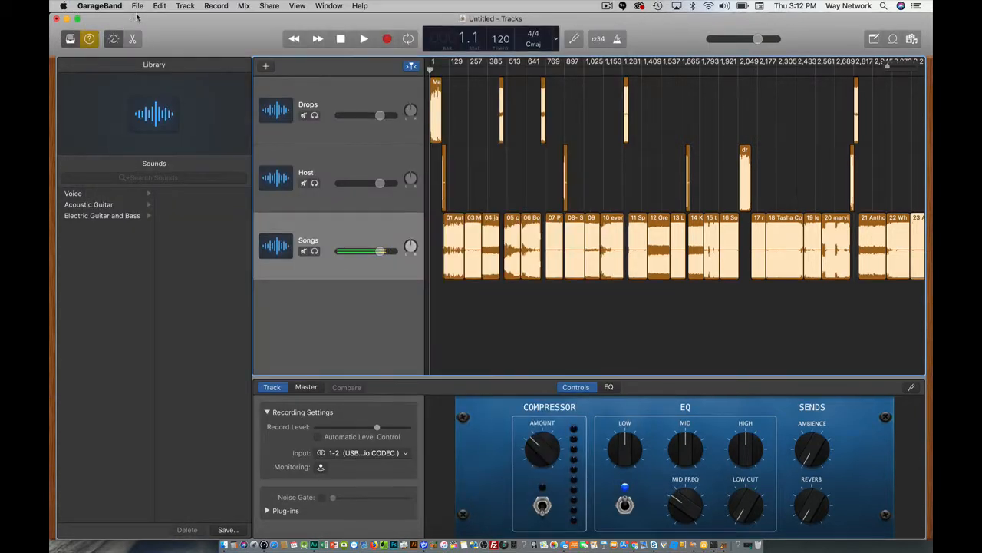
left_click(100, 6)
left_click(136, 158)
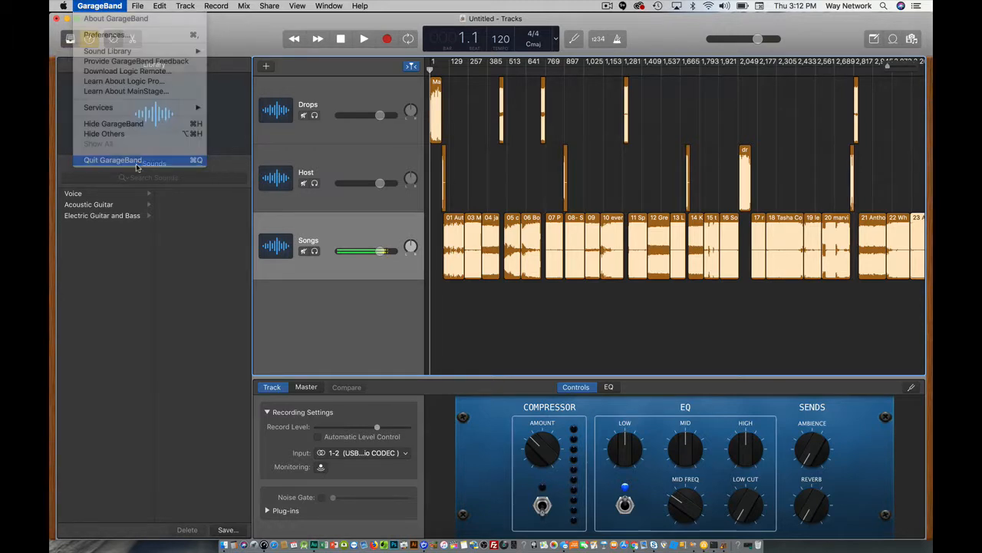
left_click(467, 187)
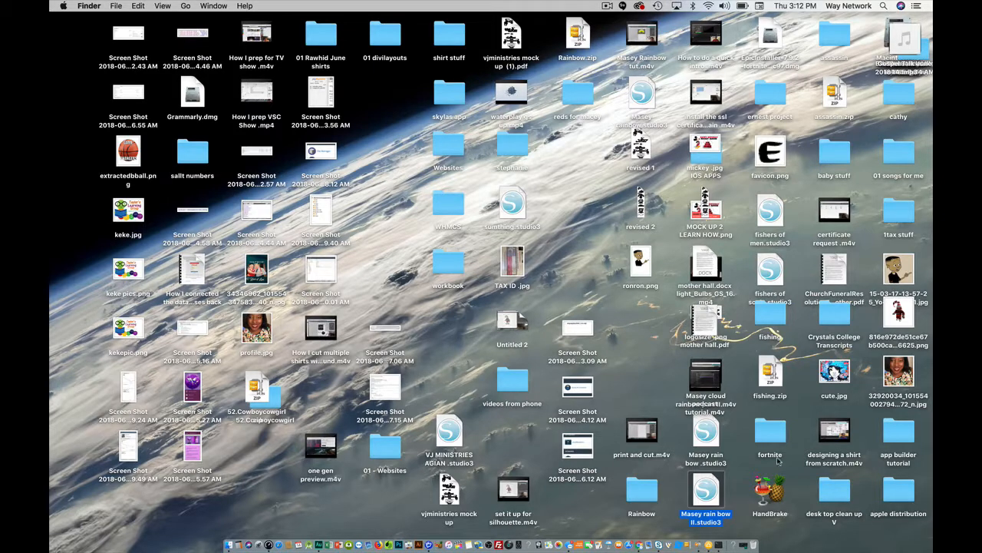
left_click(639, 530)
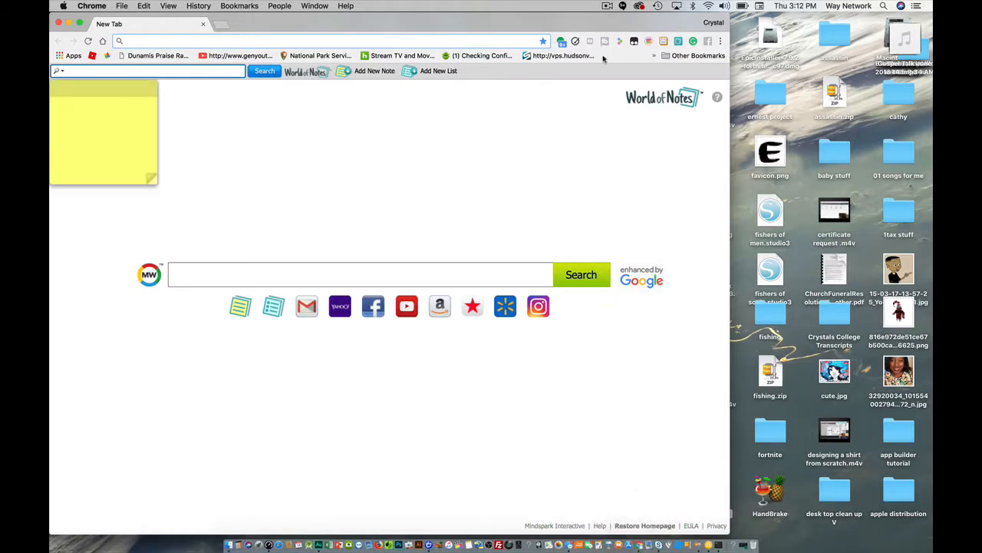
left_click(657, 56)
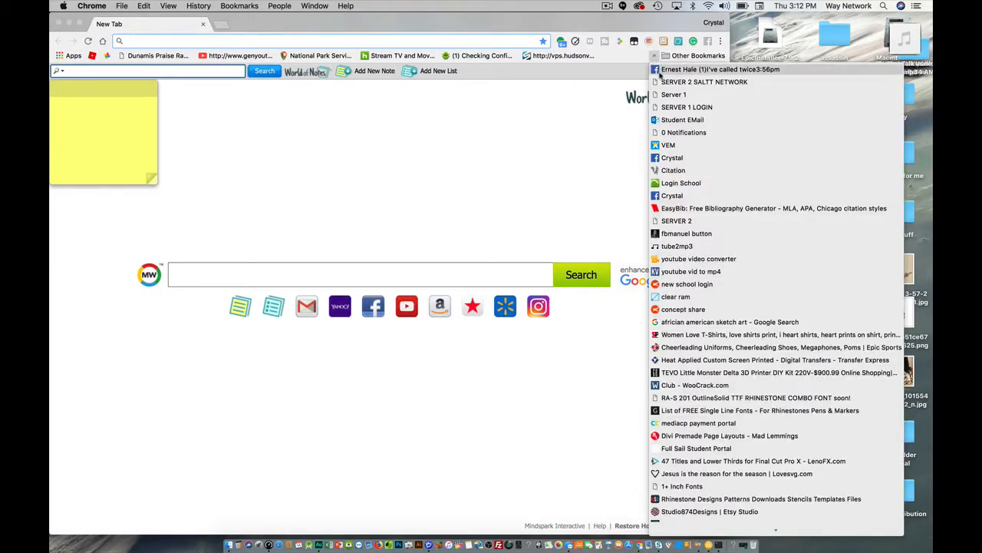
left_click(669, 94)
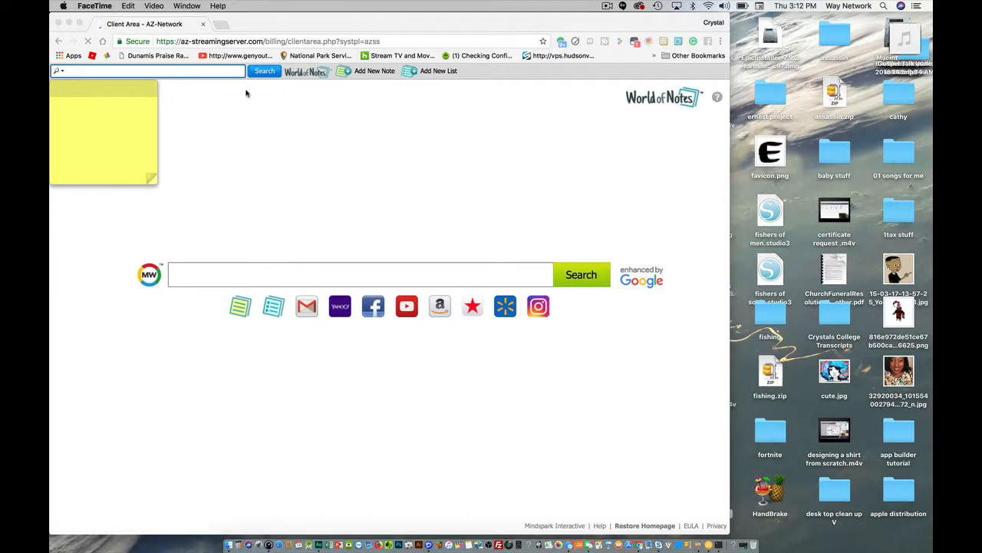
left_click(59, 41)
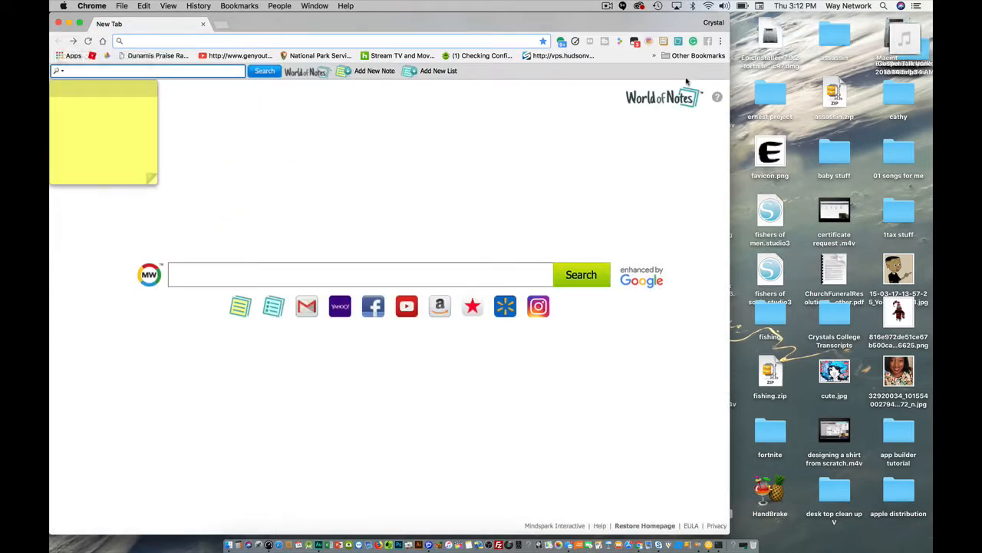
Open the bookmarked SERVER 1 LOGIN page and log in to Centova Cast with the saved credentials
left_click(655, 56)
mouse_move(678, 57)
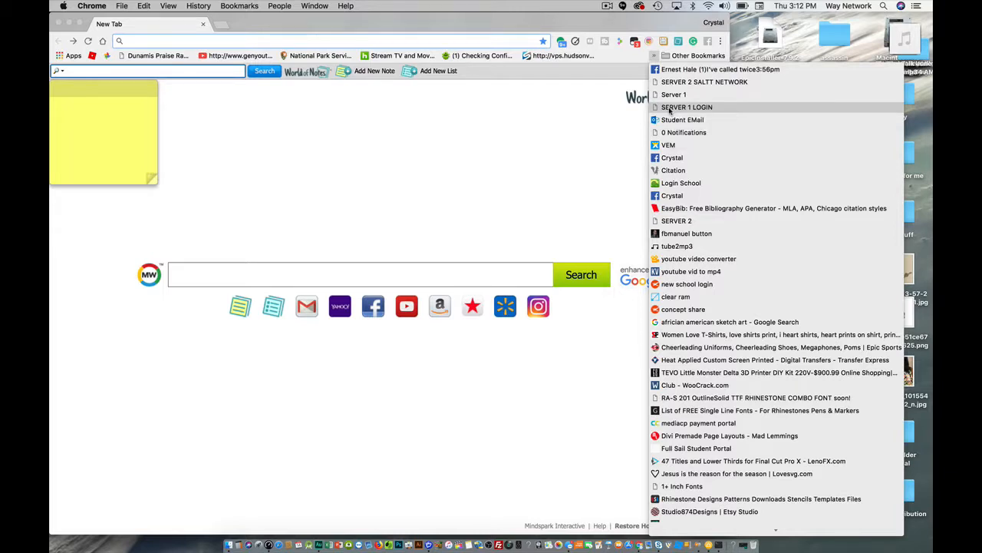
left_click(670, 110)
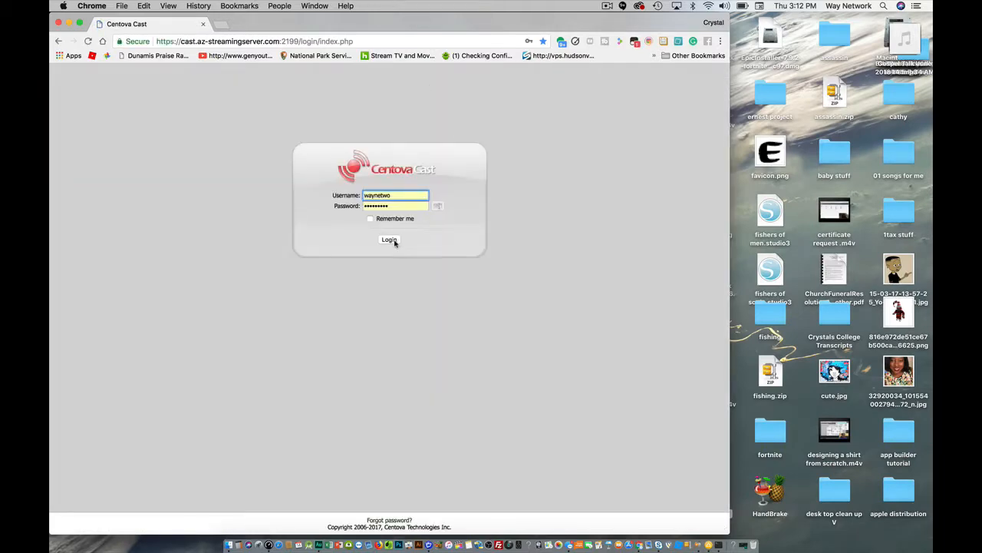
left_click(395, 243)
left_click_drag(395, 26, 502, 26)
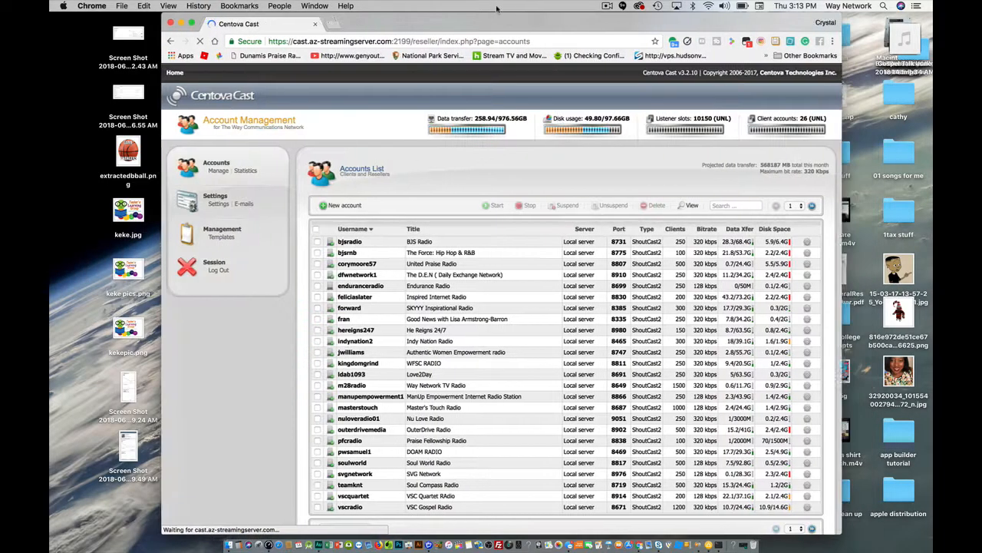
Open the United Praise Radio account from the accounts list and go to its AutoDJ media library
scroll(493, 396, "down", 3)
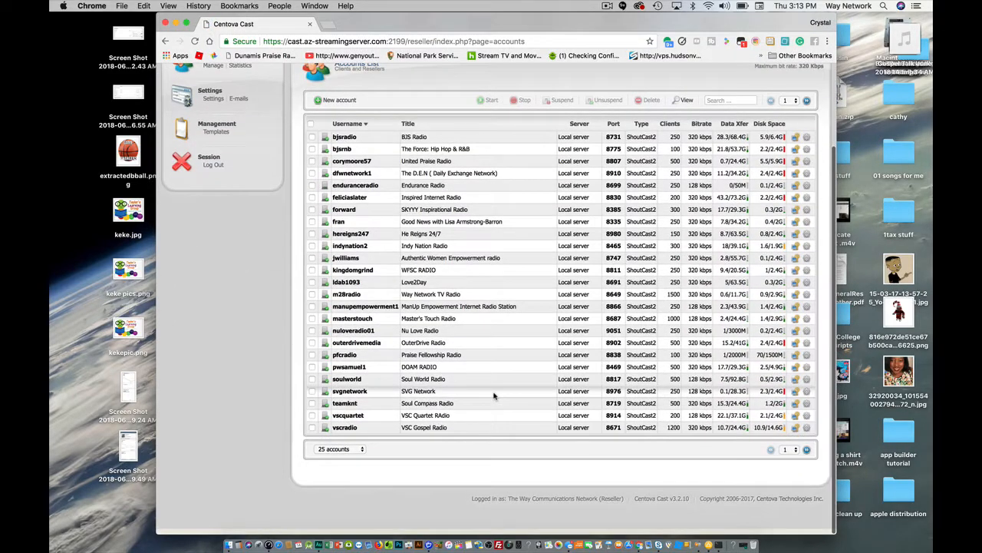
scroll(493, 396, "up", 2)
scroll(493, 396, "down", 1)
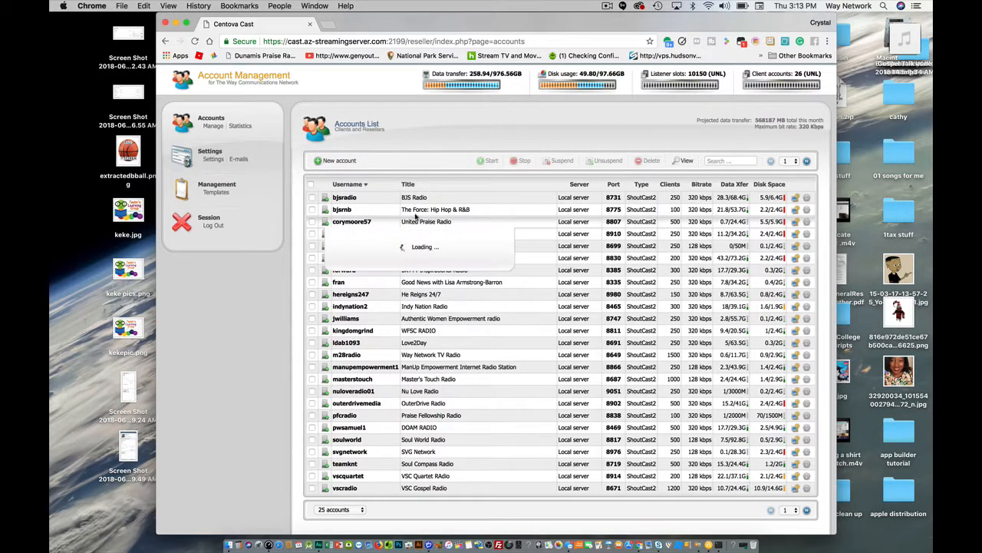
left_click(795, 222)
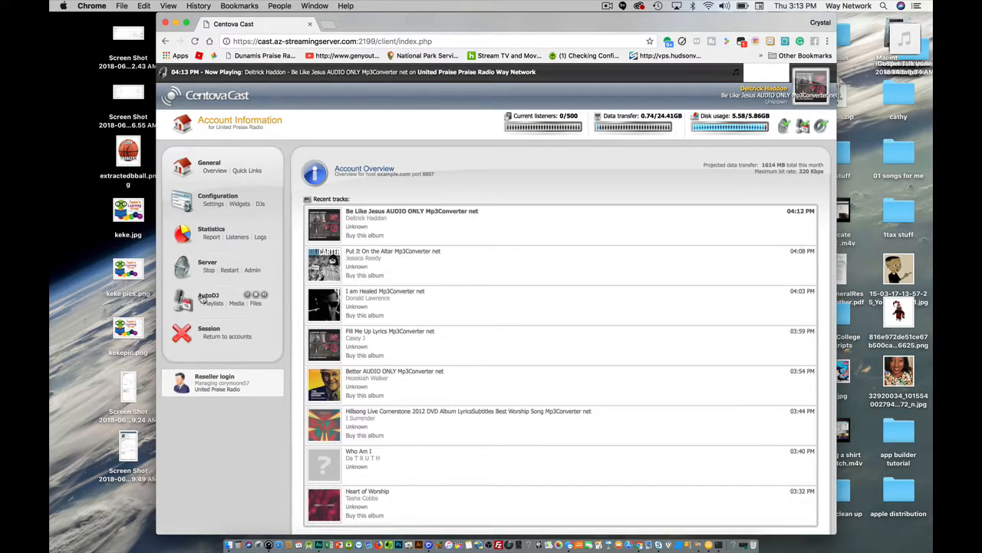
left_click(236, 303)
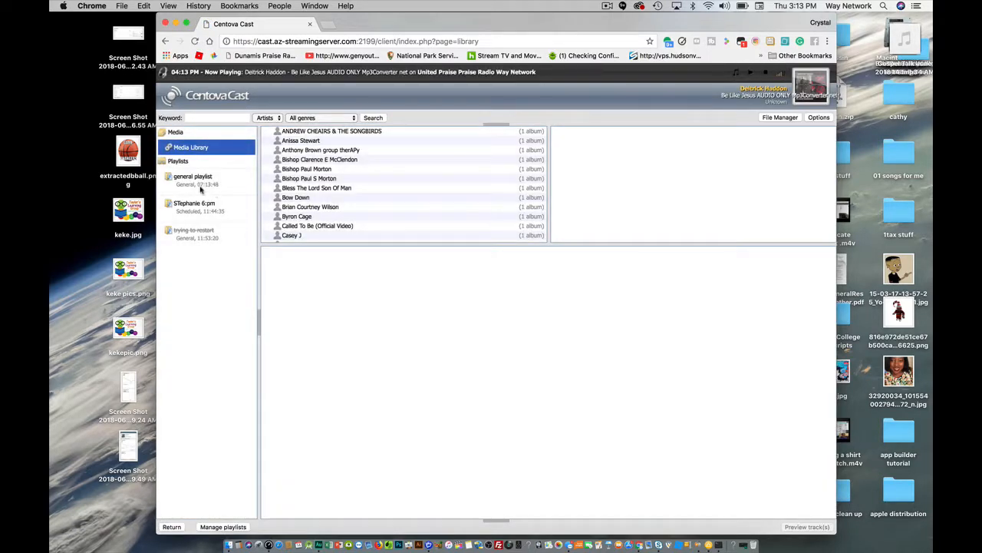
Find 61418 United Praise Show in its editor's June 2018 album and add it to the scheduled 6:pm playlist
scroll(286, 238, "down", 3)
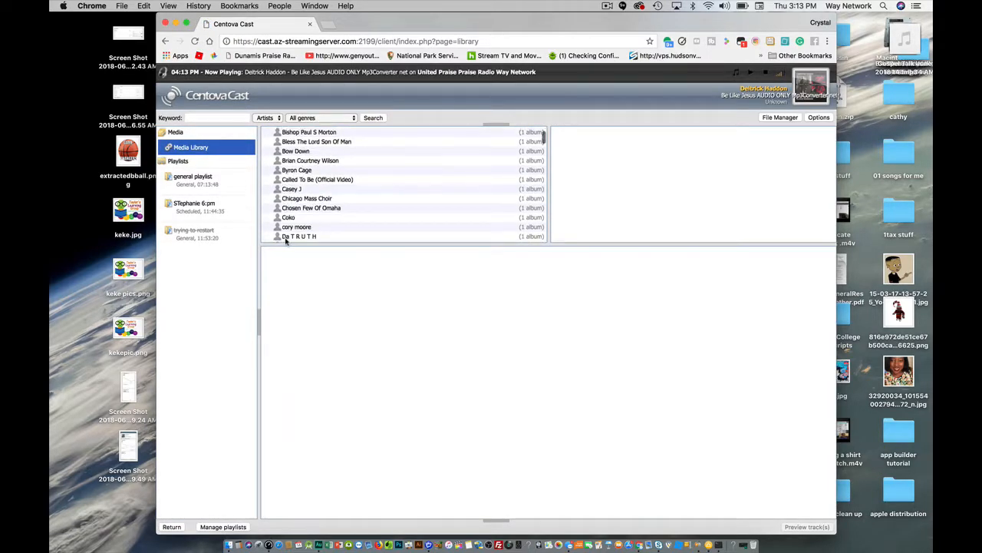
scroll(286, 240, "down", 8)
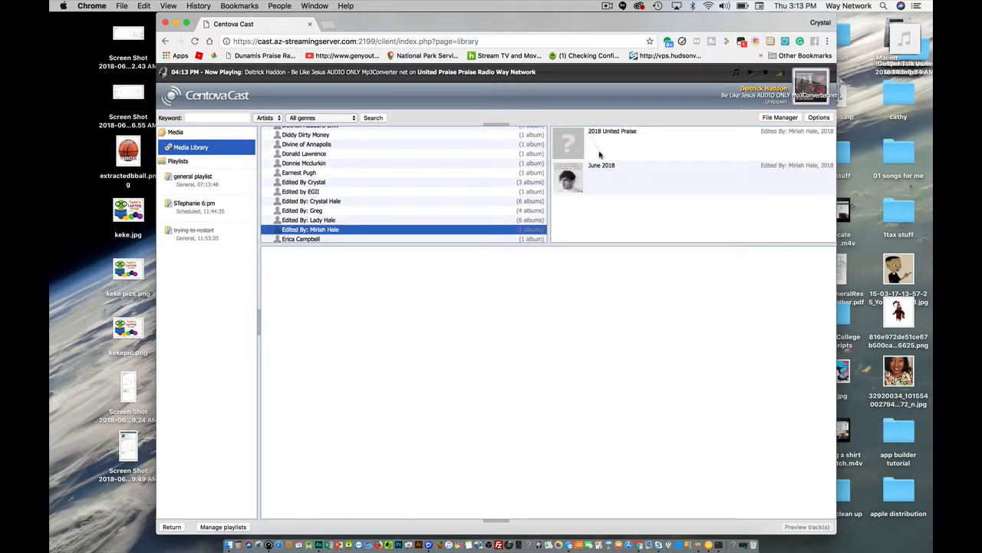
left_click(592, 179)
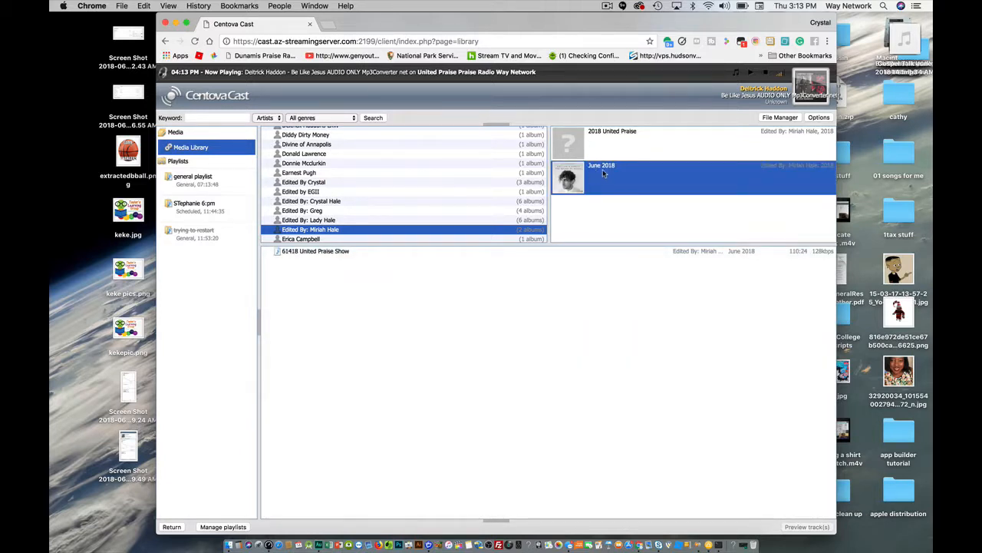
left_click(293, 251)
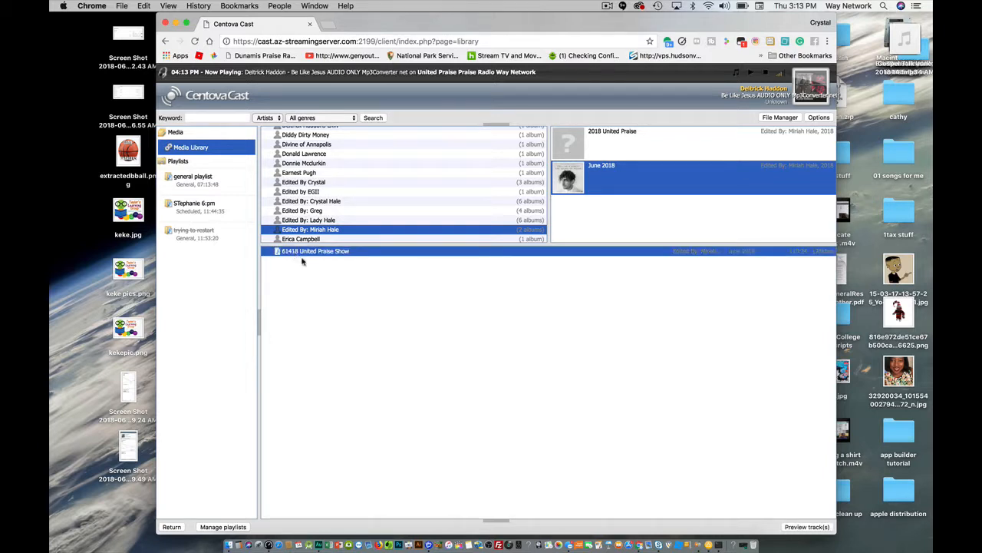
left_click_drag(284, 256, 205, 204)
Open the scheduled 6:pm playlist and move 61418 United Praise Show to the top of the track order
left_click(205, 203)
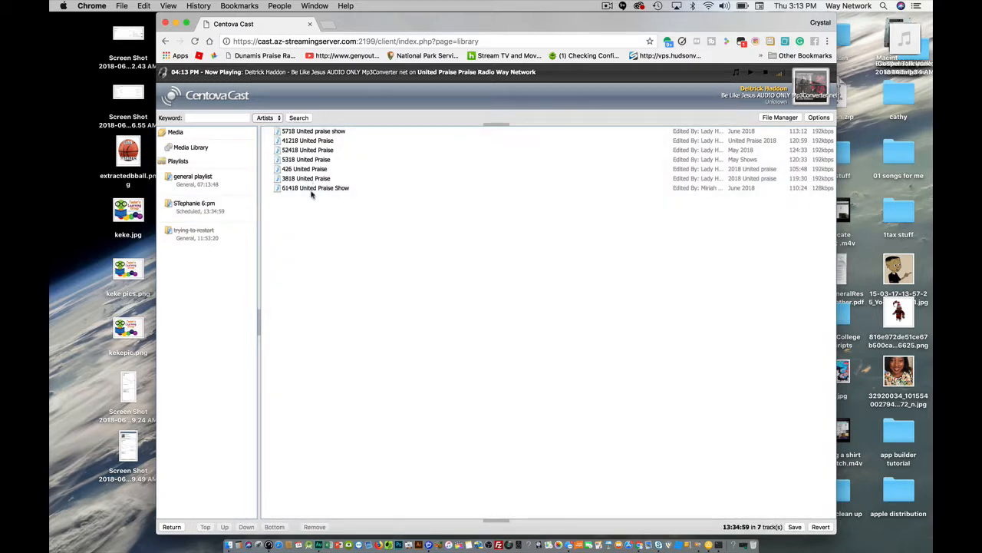
left_click(312, 191)
left_click(205, 526)
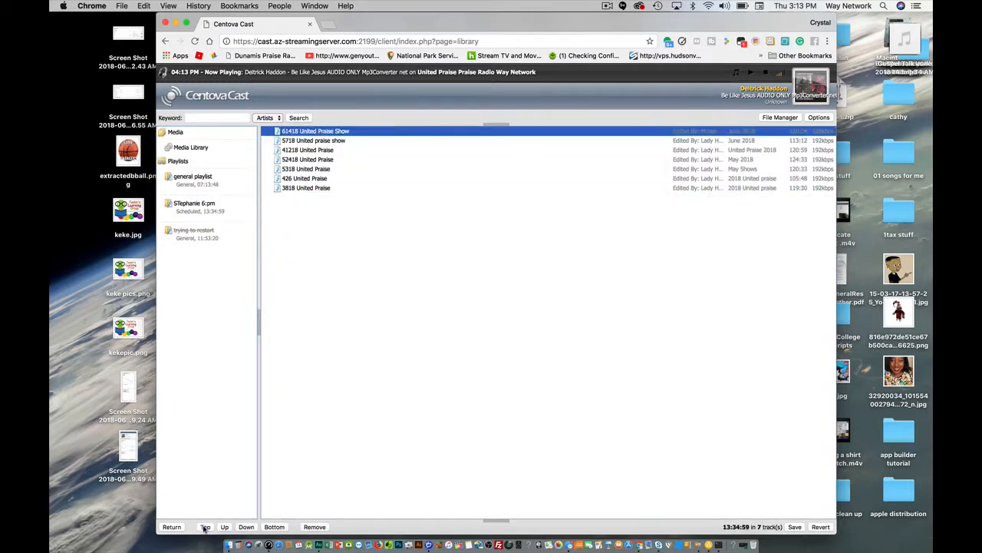
Remove the older shows 3818, 426, 5718, 52418, 41218 and 5318 from the scheduled 6:pm playlist
left_click(323, 189)
left_click(315, 527)
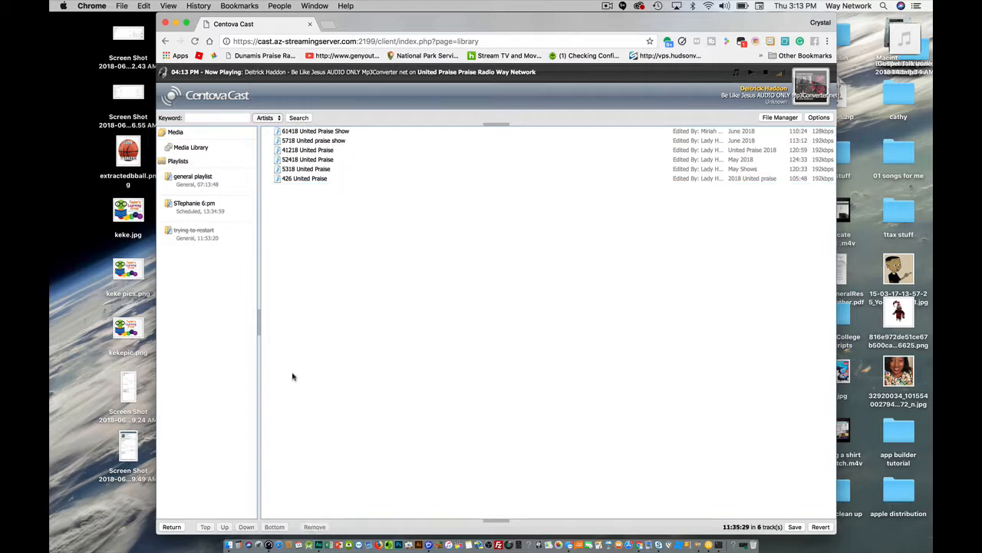
left_click(309, 177)
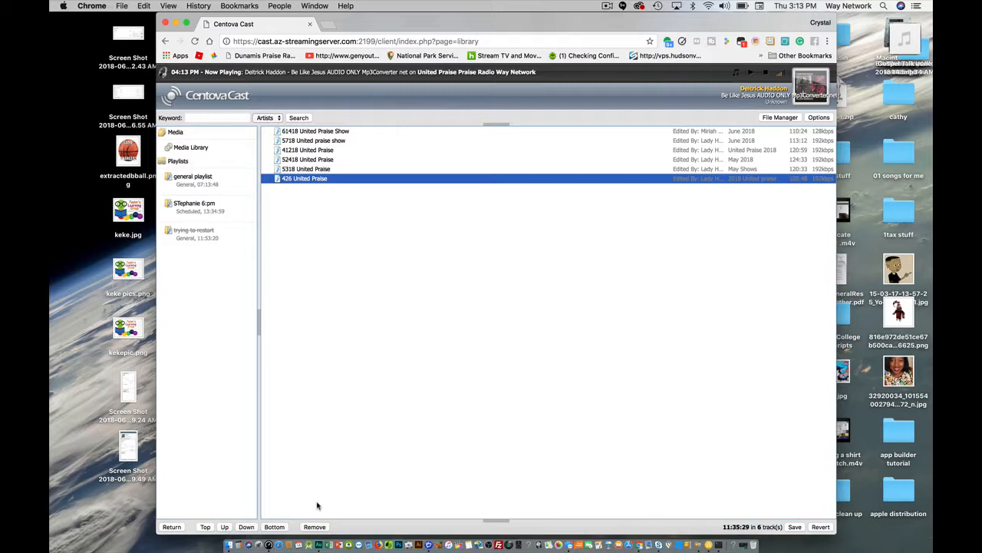
left_click(322, 526)
left_click(304, 141)
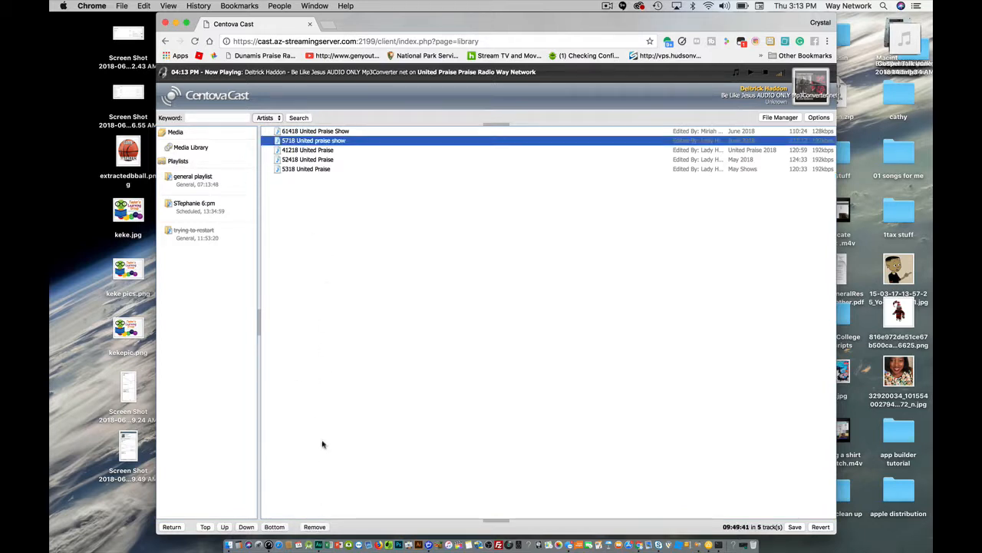
left_click(315, 526)
left_click(318, 149)
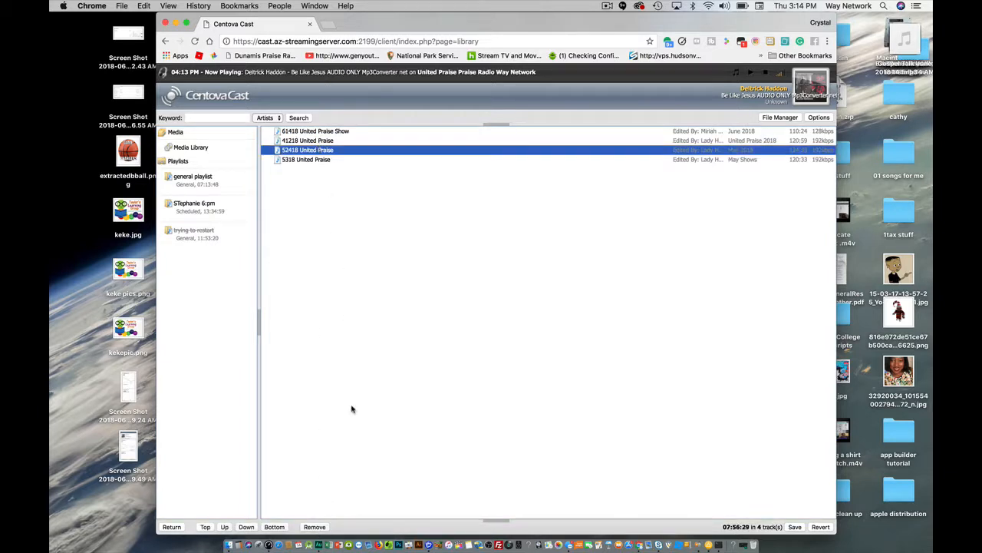
left_click(315, 527)
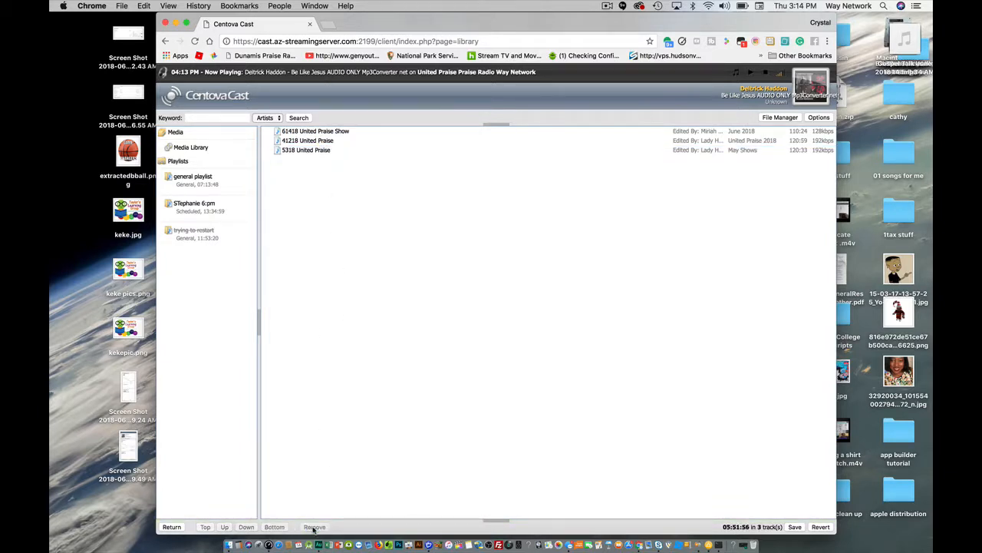
left_click(326, 140)
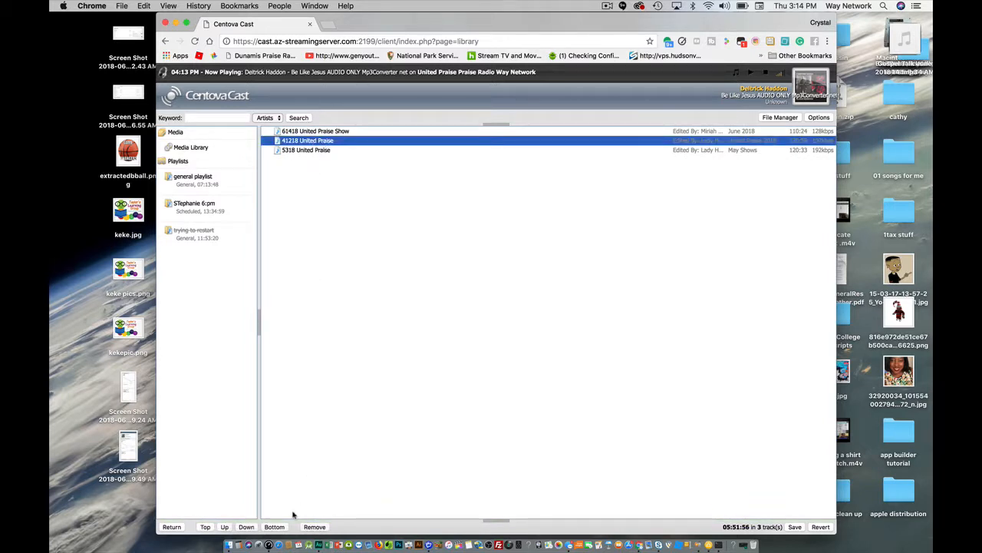
left_click(314, 526)
left_click(315, 141)
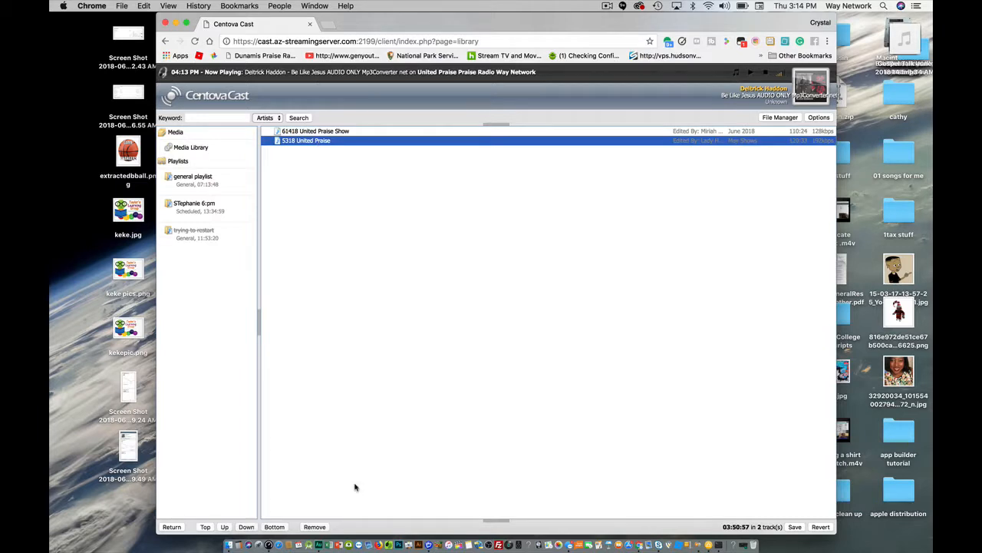
left_click(322, 527)
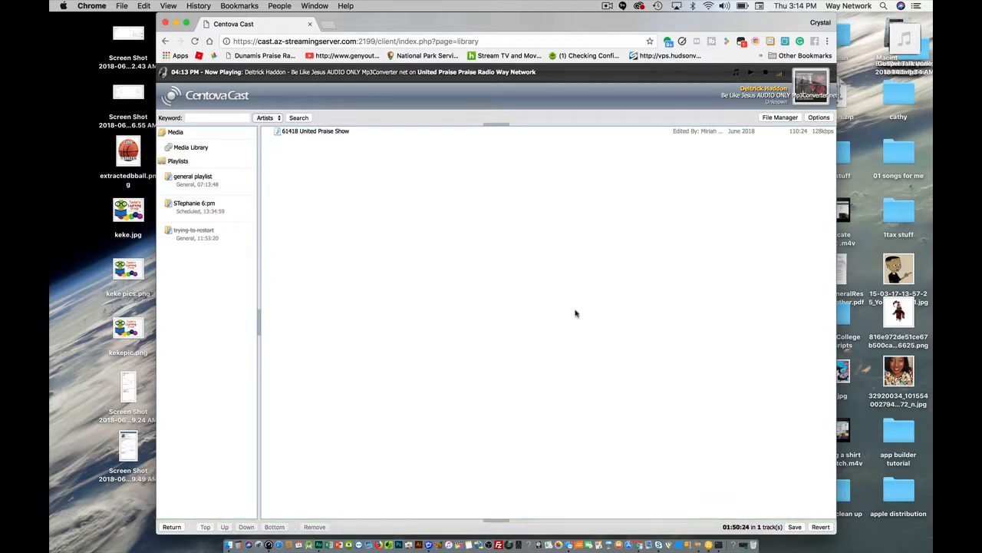
Save the scheduled 6:pm playlist, check its entry in the reopened media library, and return to the account overview
left_click(304, 132)
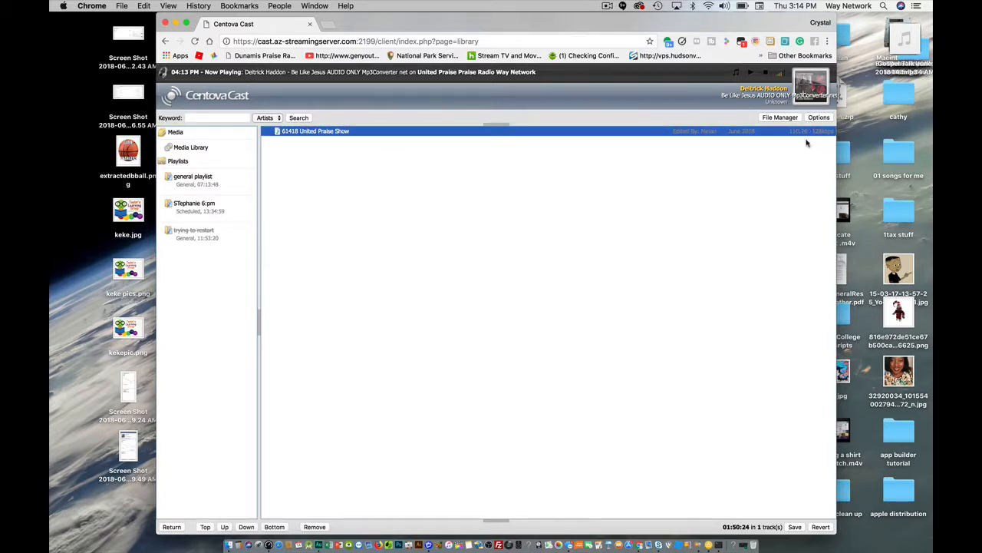
left_click(795, 529)
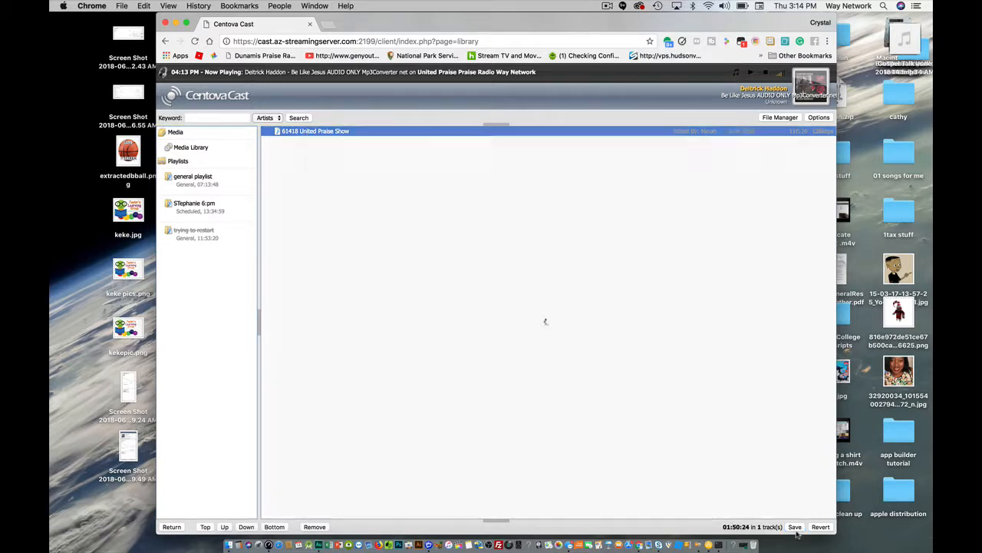
left_click(200, 205)
left_click(179, 529)
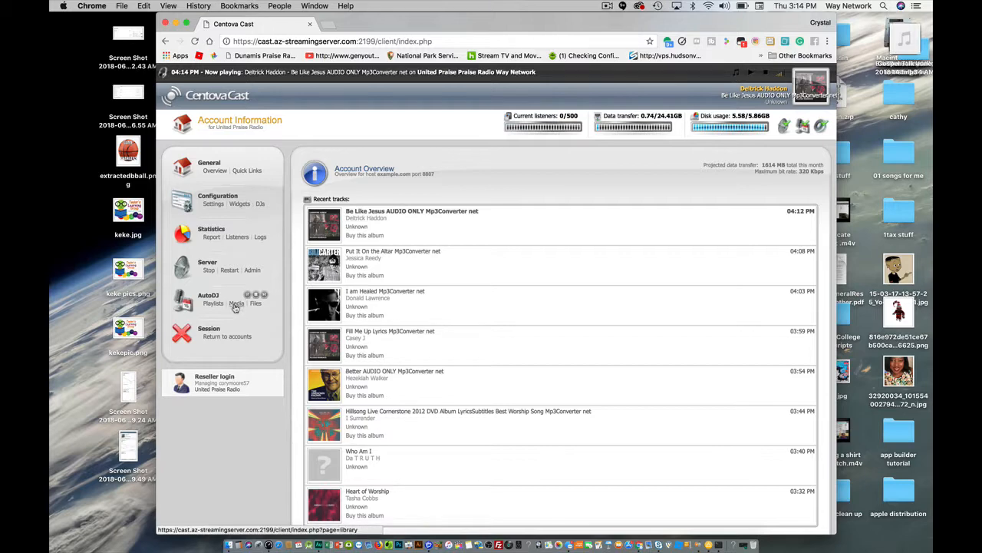
left_click(236, 302)
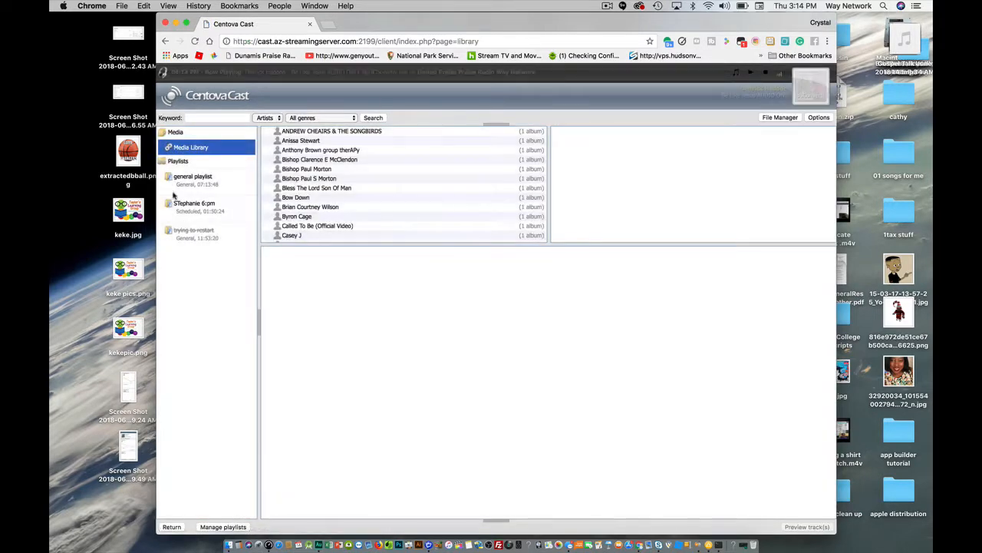
left_click(171, 526)
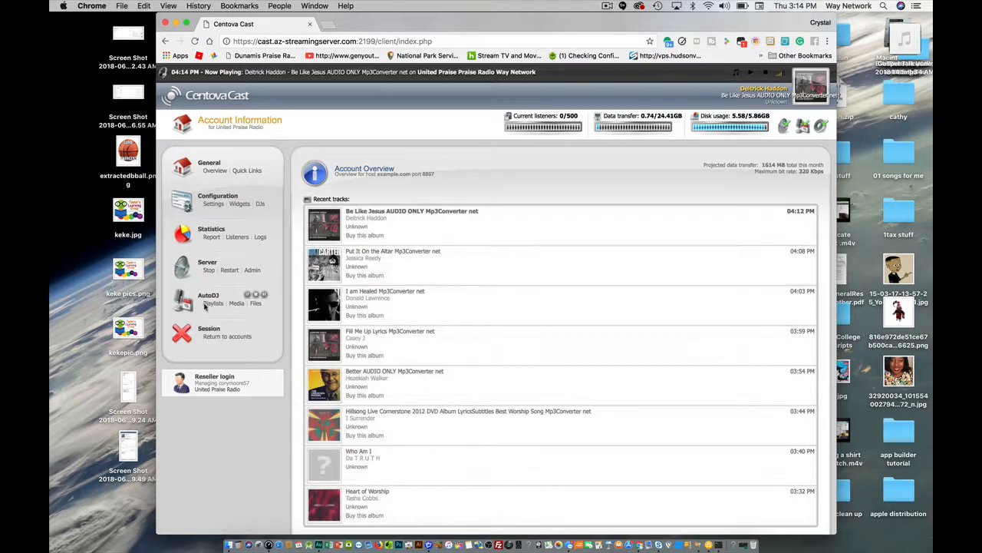
Set the scheduled 6:pm playlist's scheduled date to today and save its settings
left_click(209, 304)
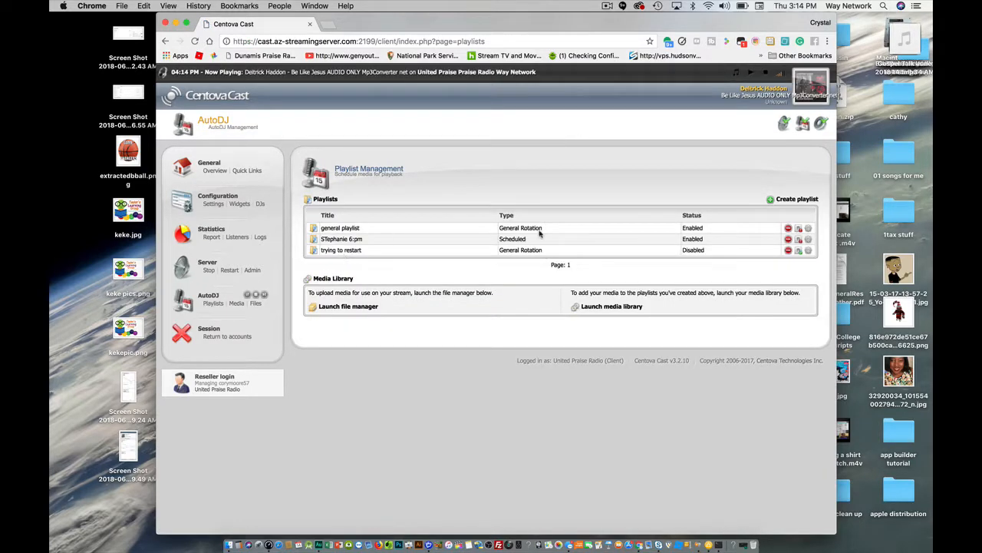
left_click(350, 240)
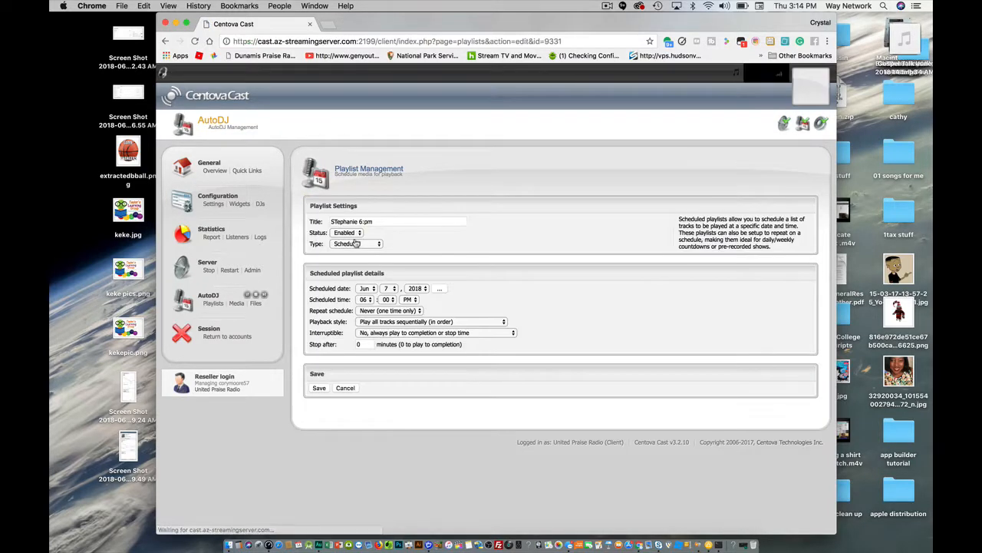
left_click(358, 233)
left_click(359, 232)
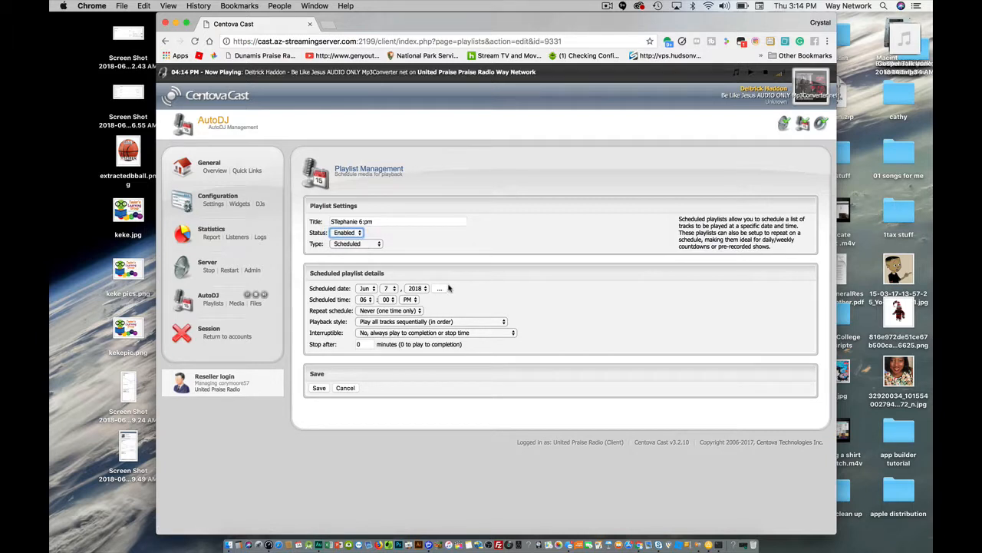
left_click(439, 288)
left_click(387, 308)
left_click(479, 244)
left_click(316, 388)
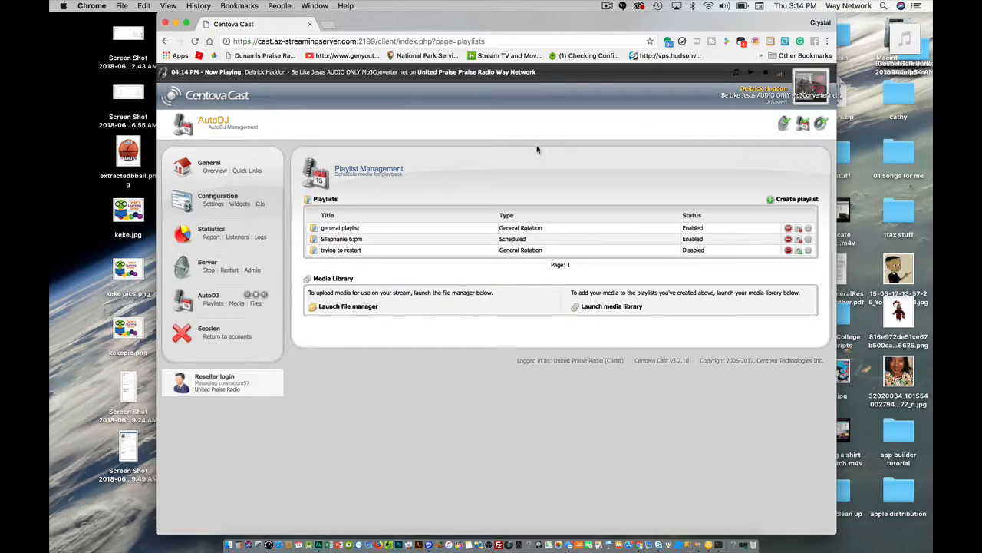
Return to the accounts list, switch to the VSC Gospel Radio account, and open its media library
left_click(251, 337)
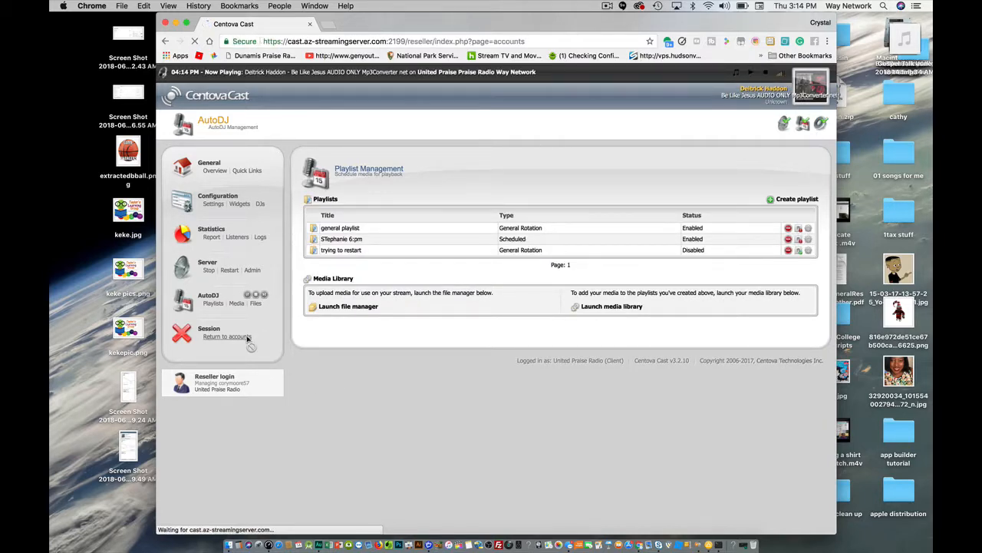
scroll(537, 437, "down", 3)
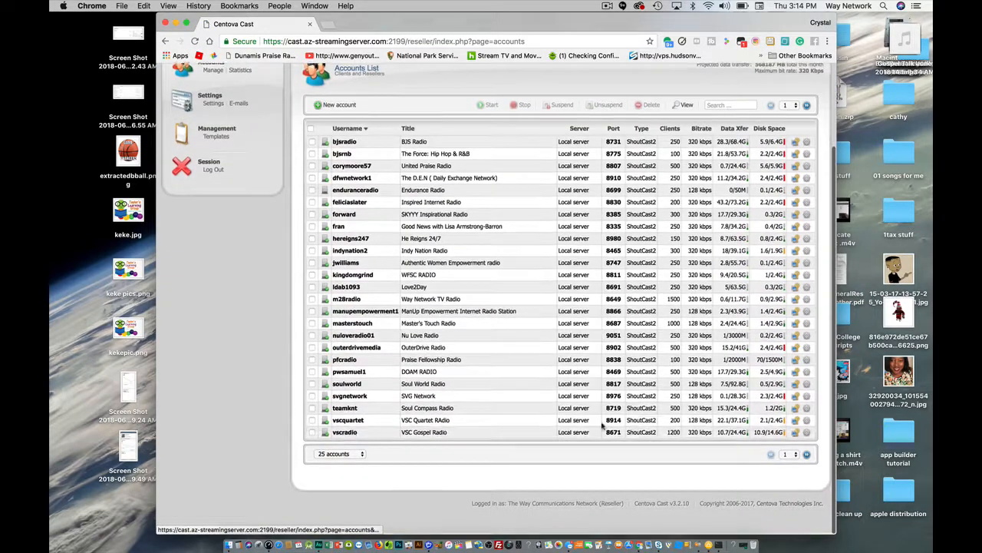
left_click(796, 433)
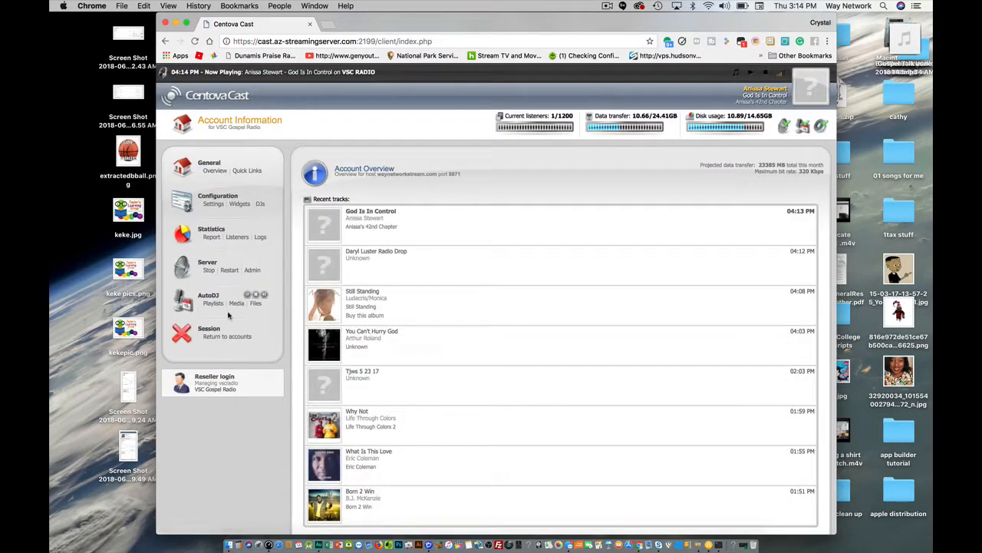
left_click(236, 303)
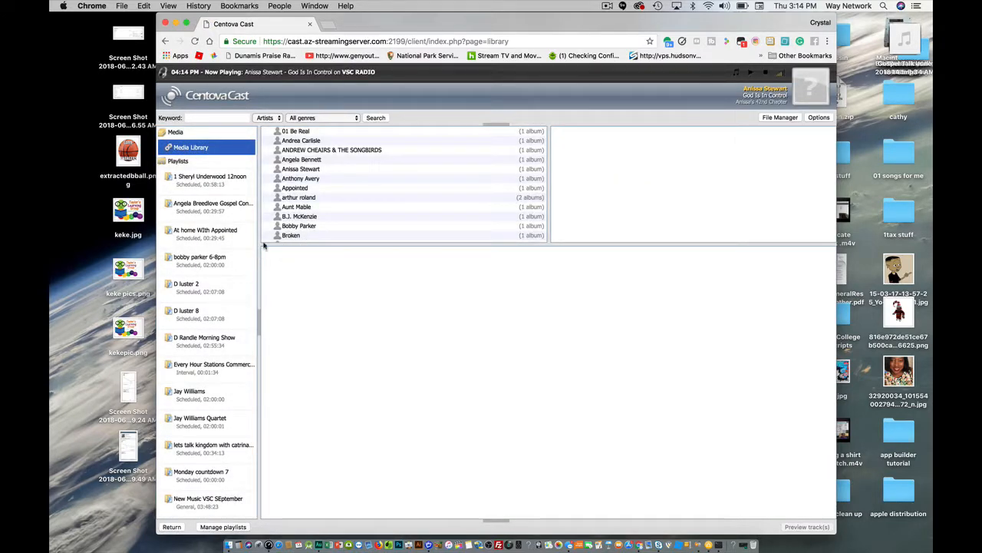
Find the host's June 2018 album in the artist list and select its track The Gospel Talk
scroll(281, 220, "down", 10)
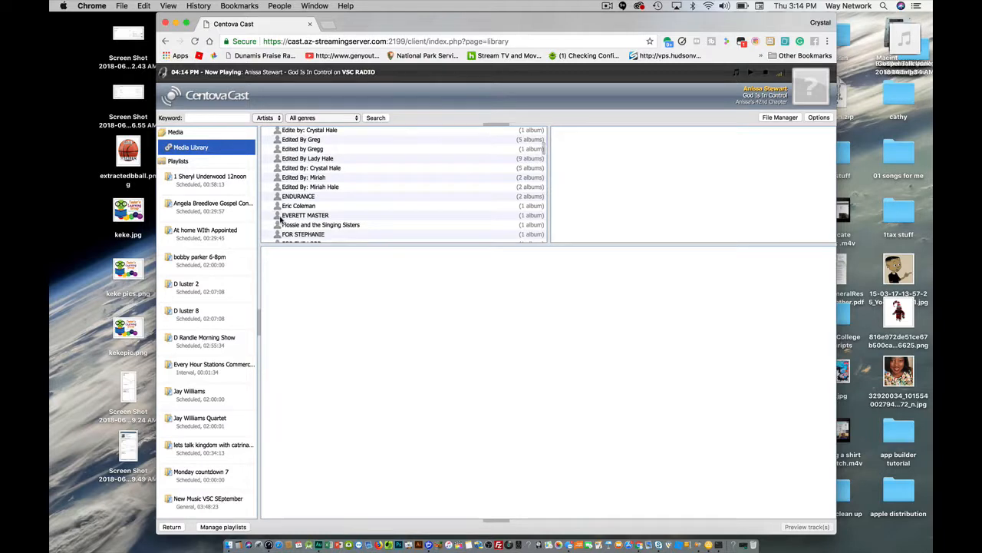
scroll(281, 220, "down", 10)
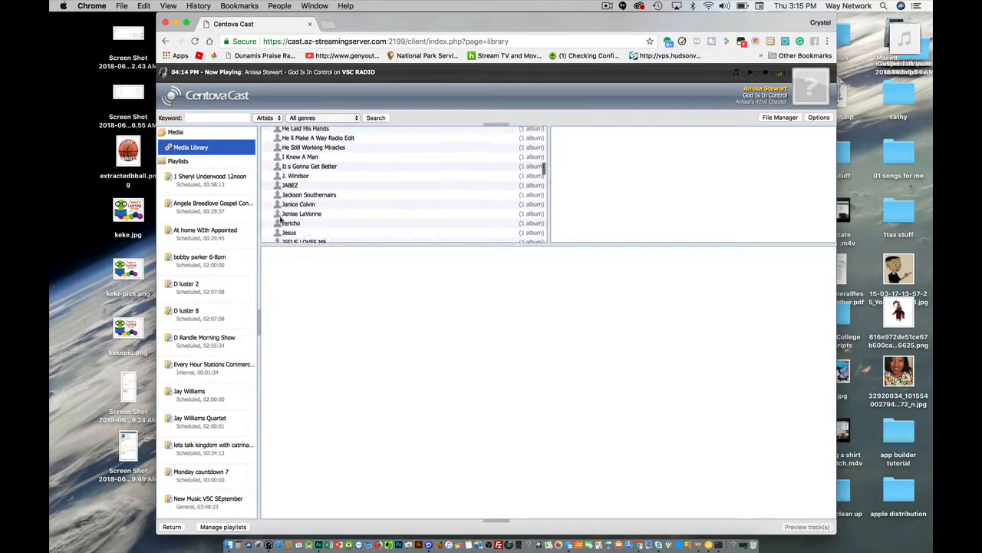
scroll(281, 220, "down", 15)
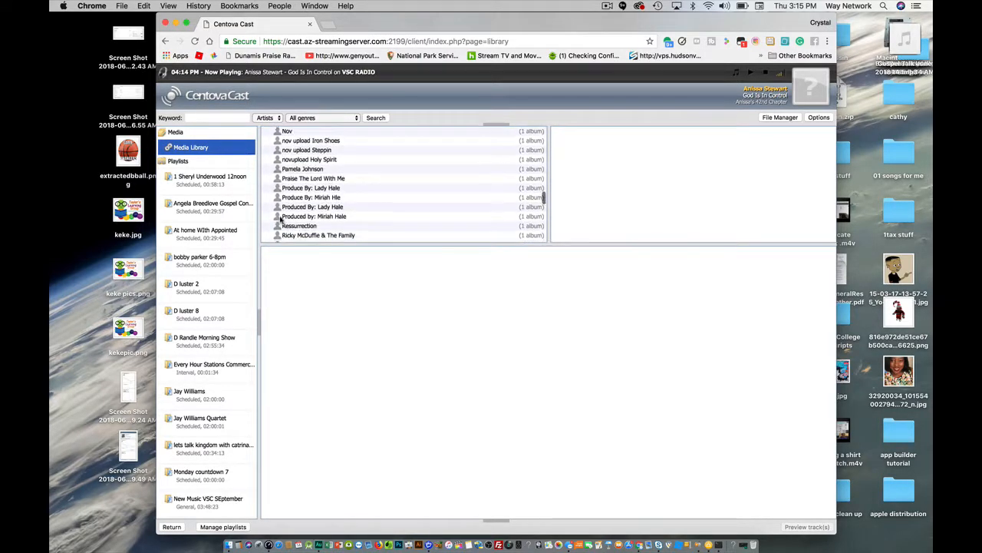
scroll(281, 220, "down", 3)
left_click(288, 203)
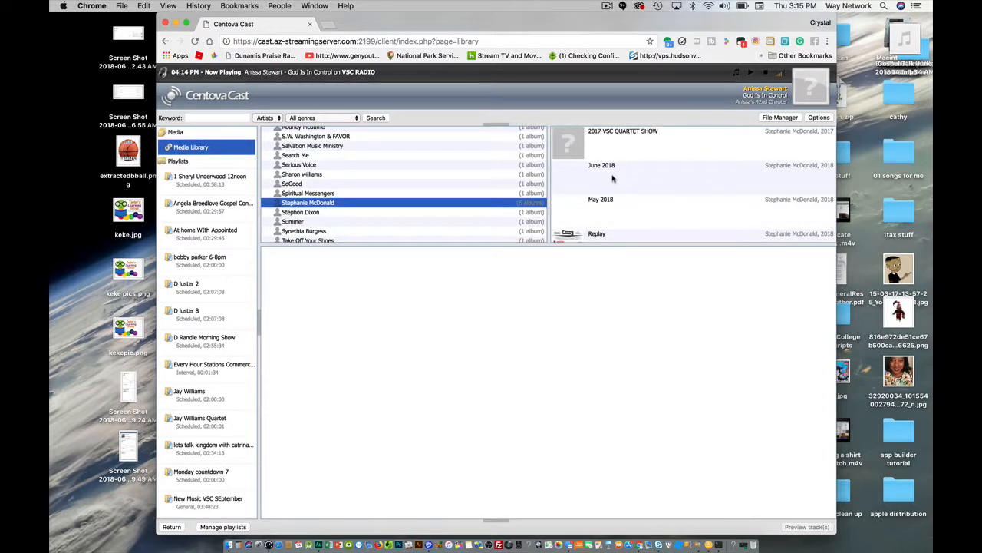
left_click(612, 178)
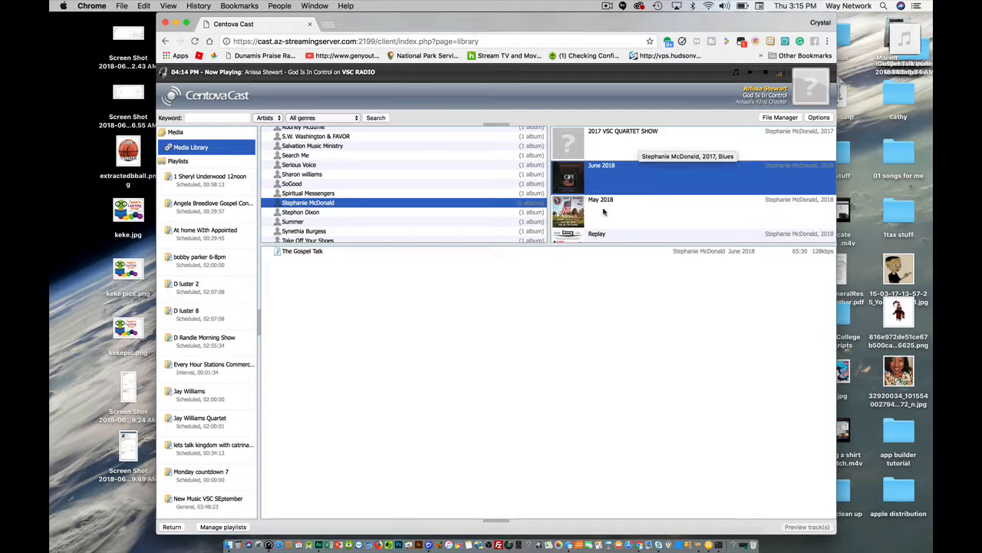
scroll(604, 212, "down", 3)
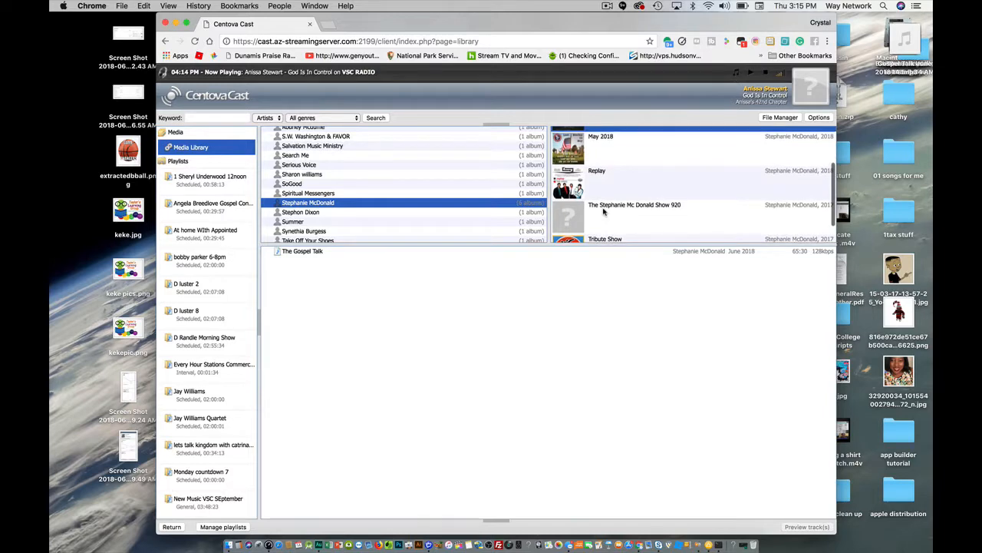
scroll(603, 212, "up", 3)
left_click(292, 253)
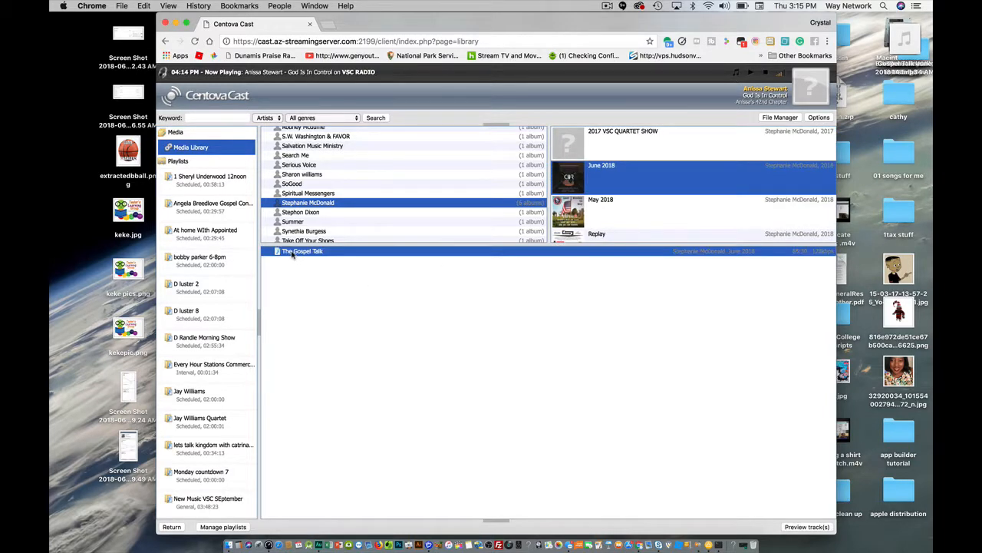
Add The Gospel Talk to the THUR 5:00pm Gospel Talk with friends playlist
scroll(186, 417, "down", 3)
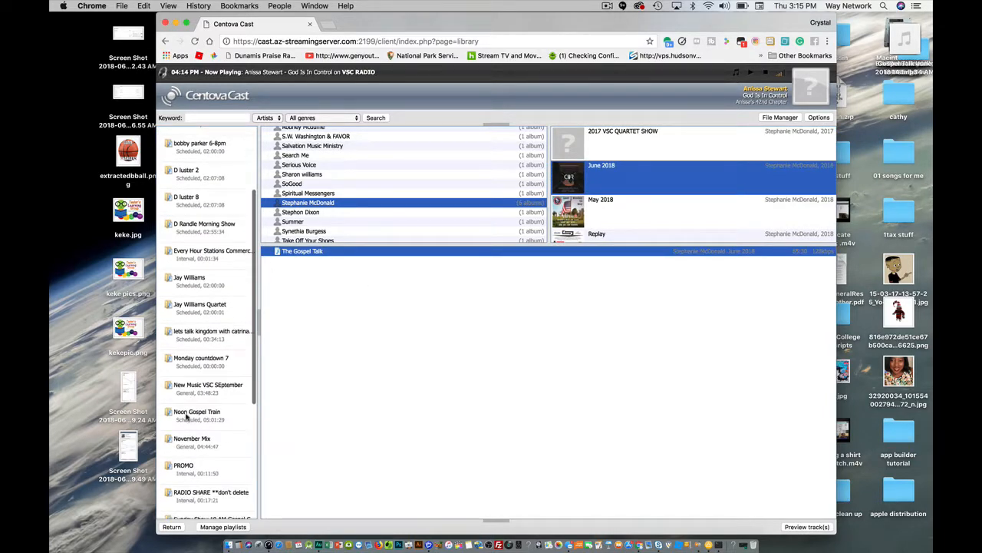
scroll(186, 416, "down", 5)
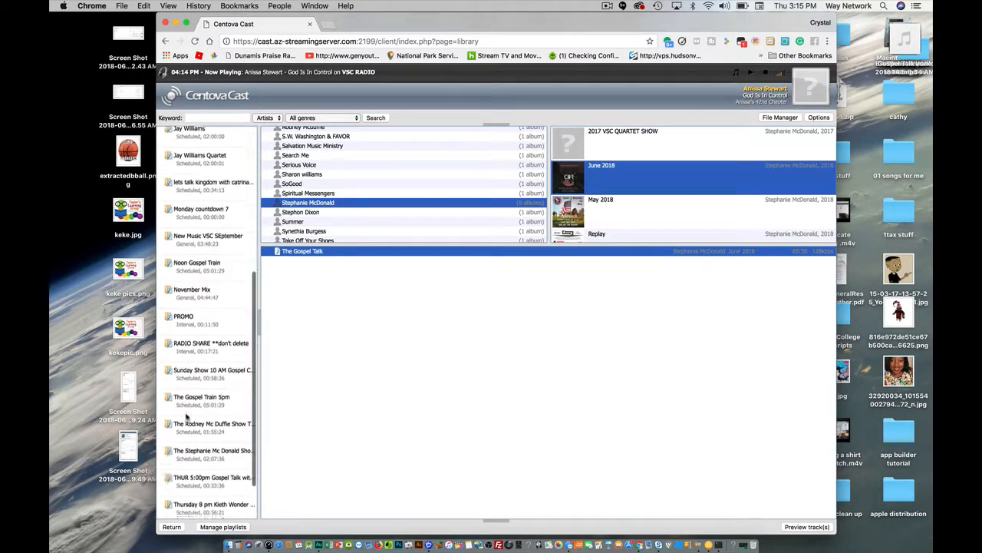
scroll(185, 417, "down", 2)
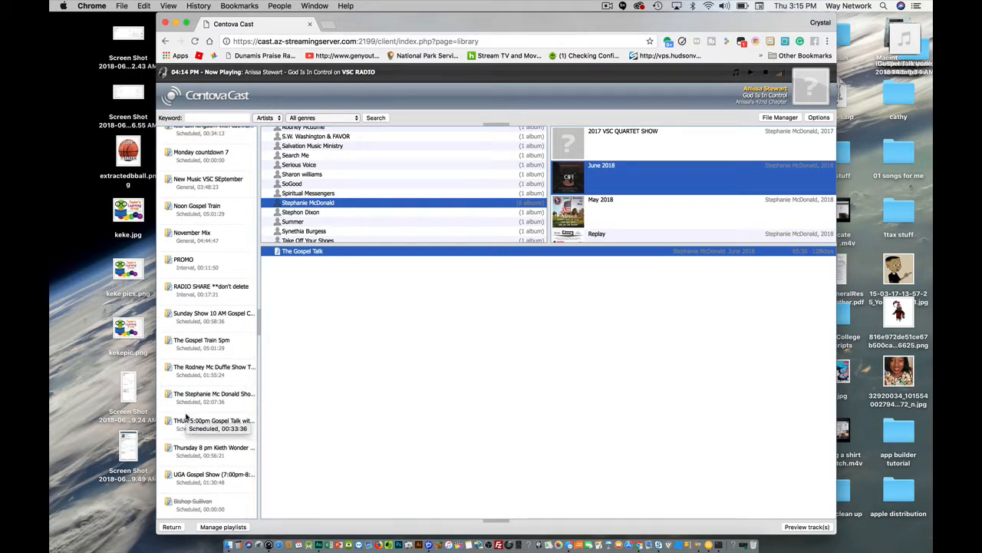
scroll(186, 417, "up", 1)
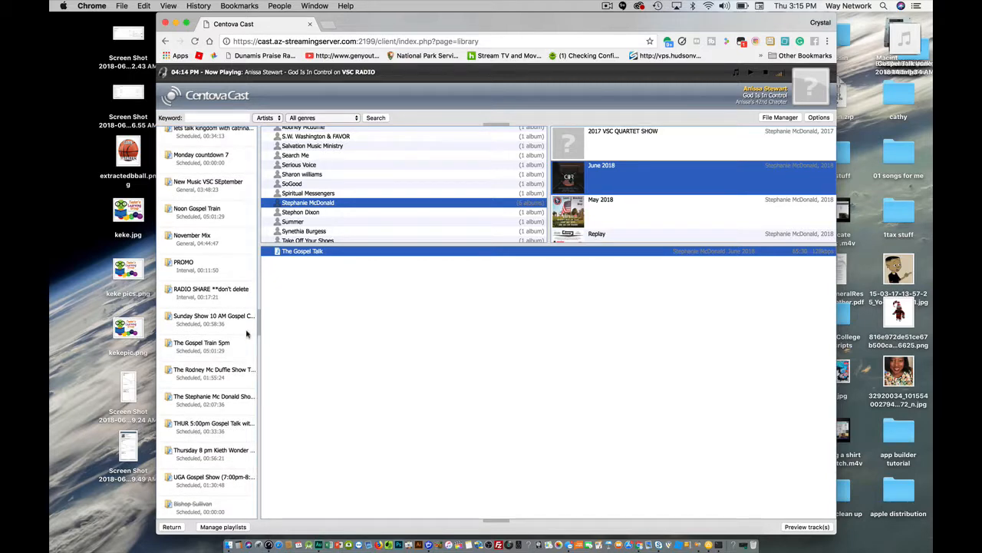
scroll(227, 356, "up", 10)
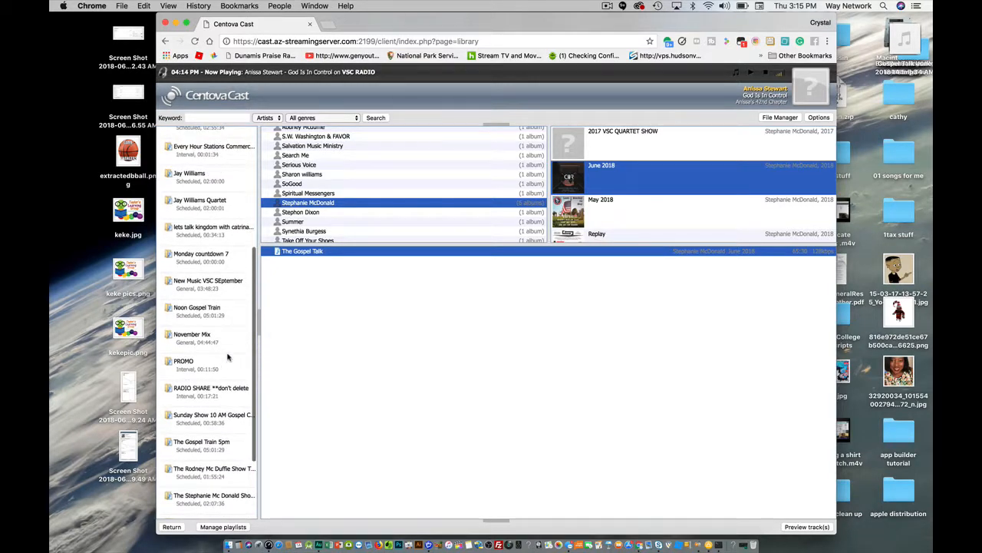
scroll(227, 356, "down", 5)
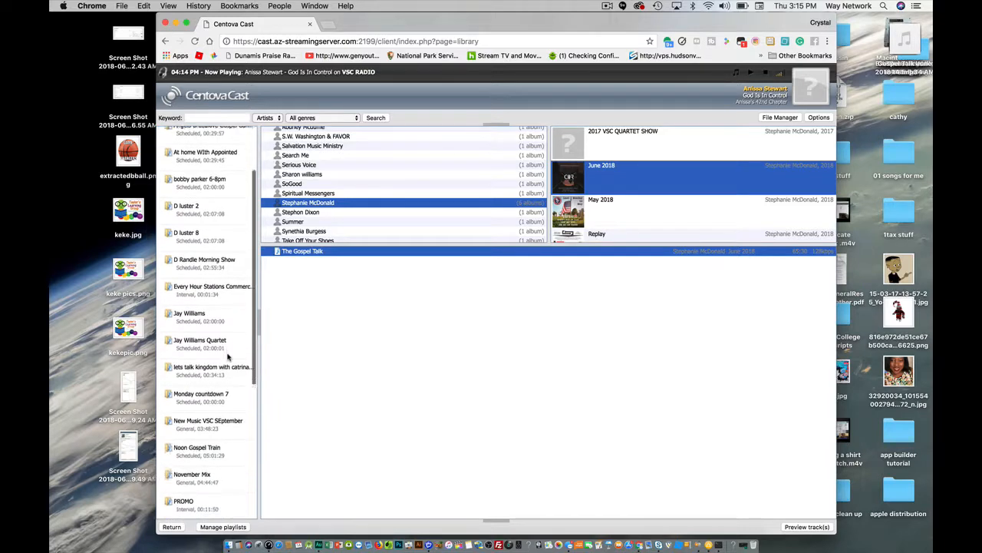
scroll(227, 357, "down", 4)
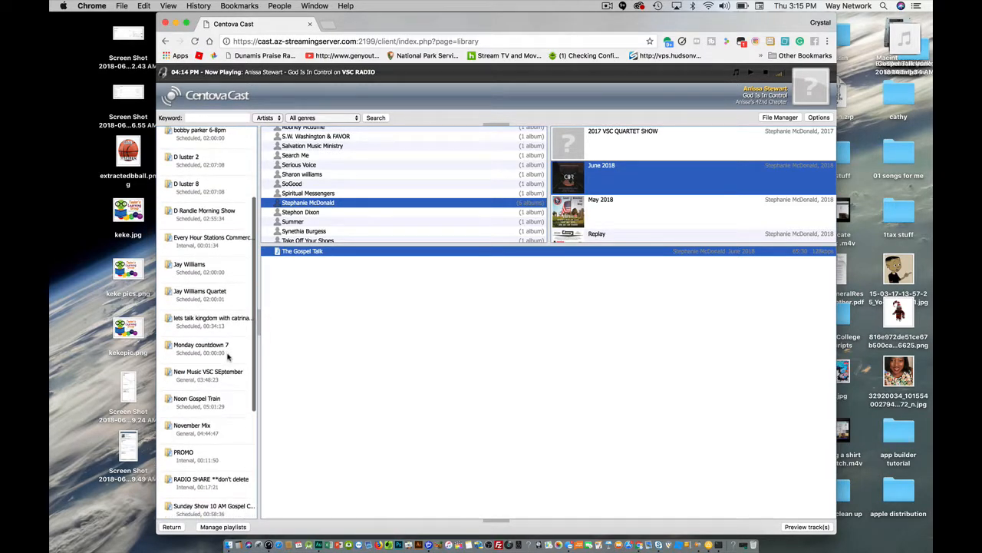
scroll(228, 356, "down", 3)
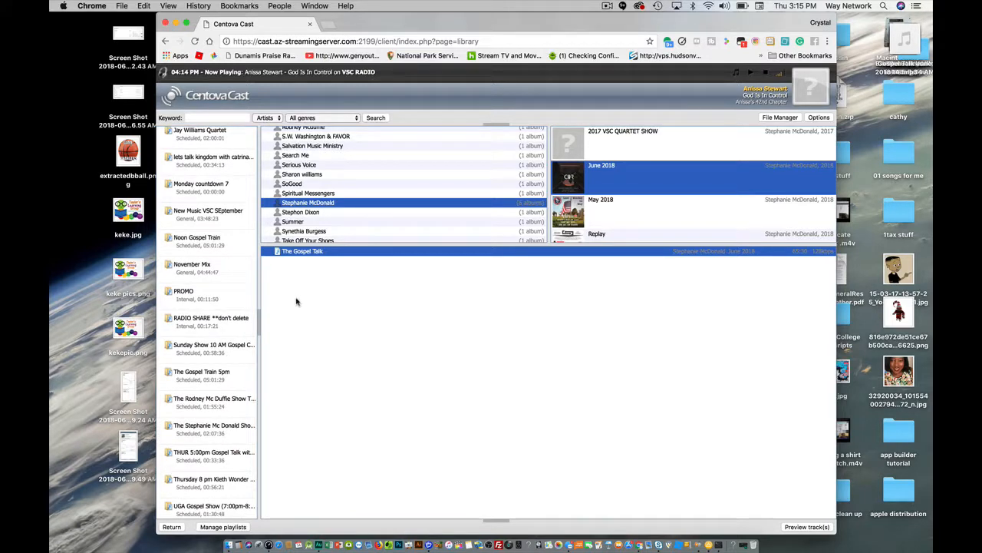
left_click_drag(301, 255, 198, 460)
Open the THUR 5:00pm Gospel Talk with friends playlist and move The Gospel Talk to the top of the track order
left_click(197, 459)
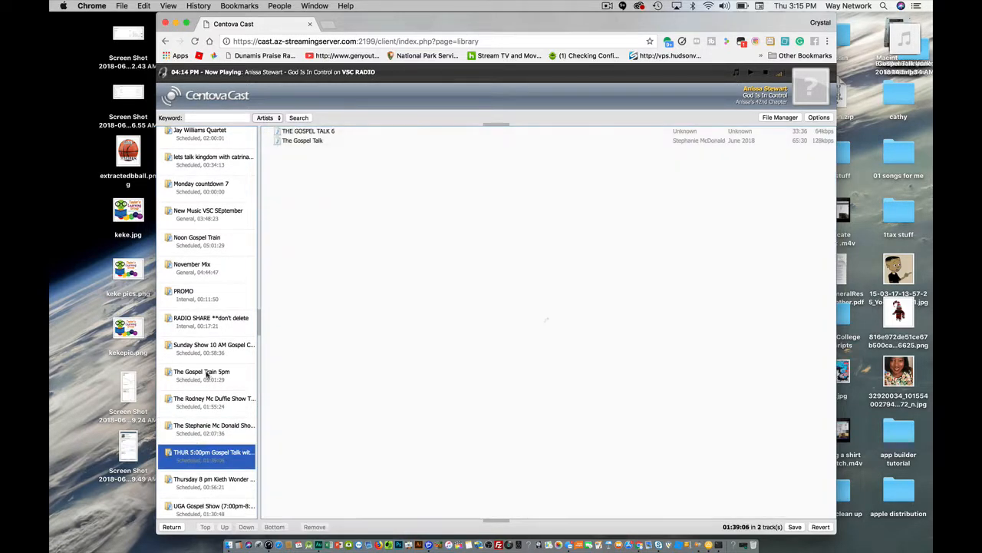
left_click(315, 142)
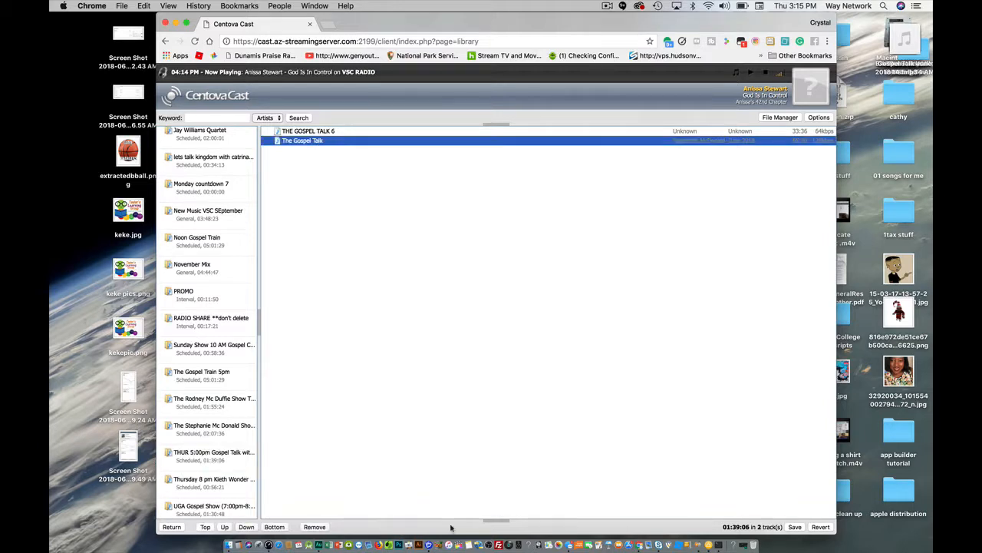
left_click(206, 526)
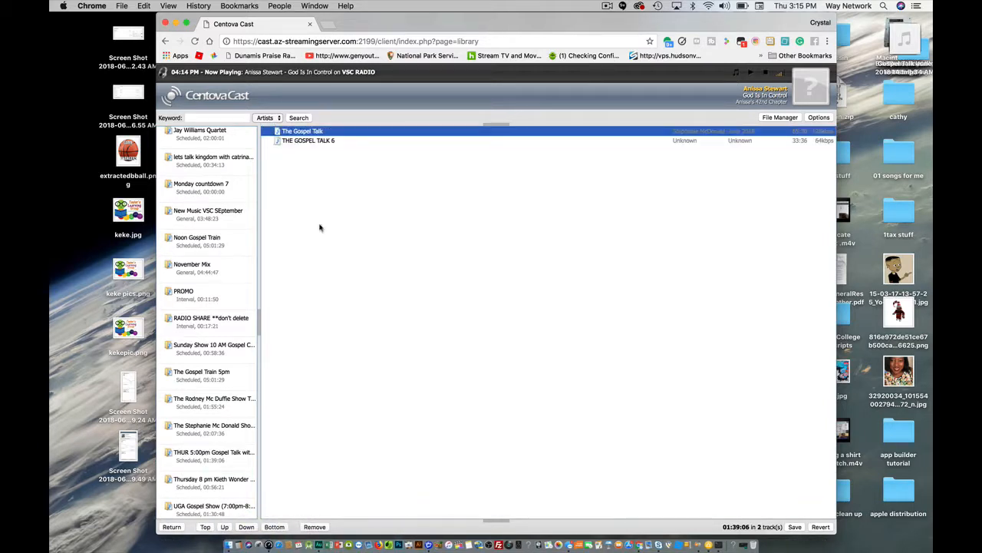
Remove THE GOSPEL TALK 6 from the THUR 5:00pm playlist, save the playlist, and return to the account overview
left_click(327, 142)
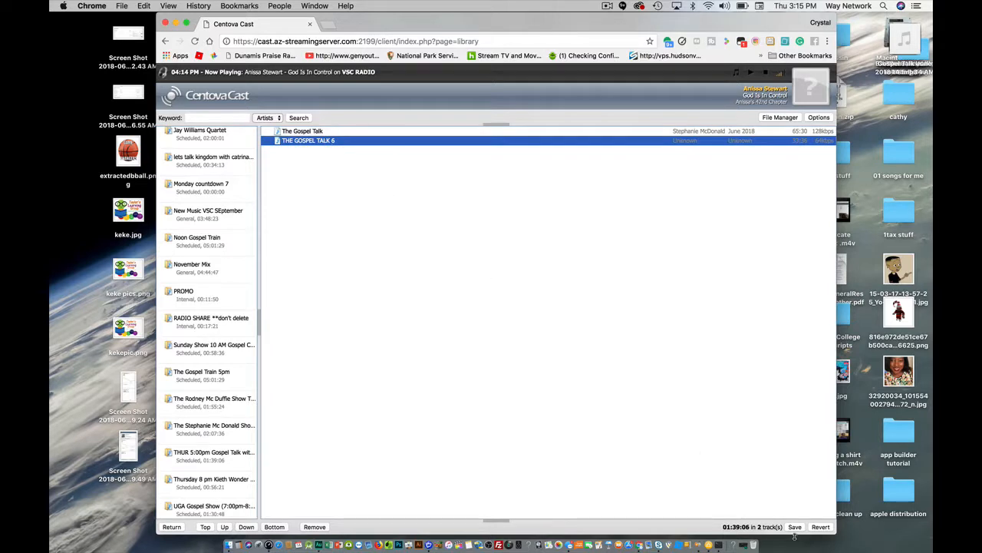
left_click(312, 526)
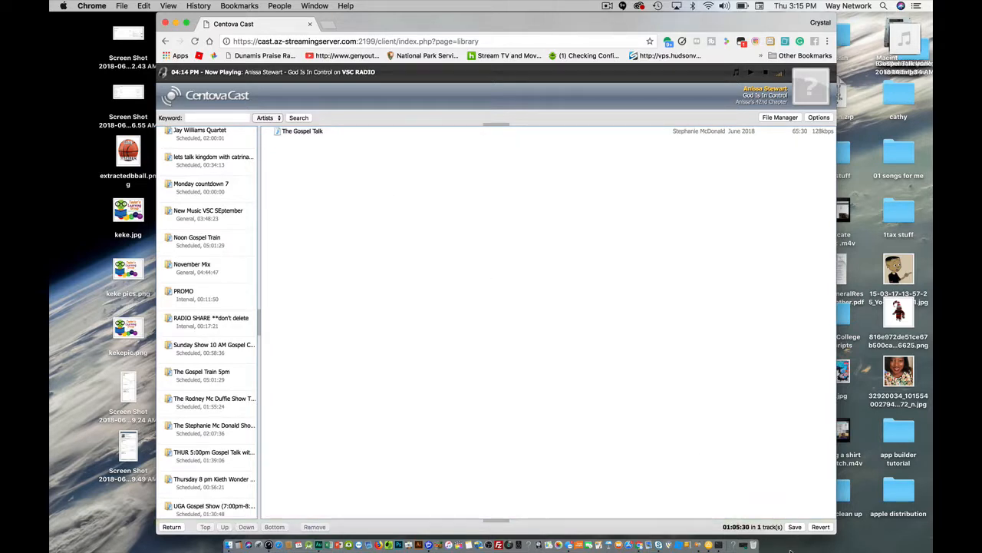
left_click(791, 527)
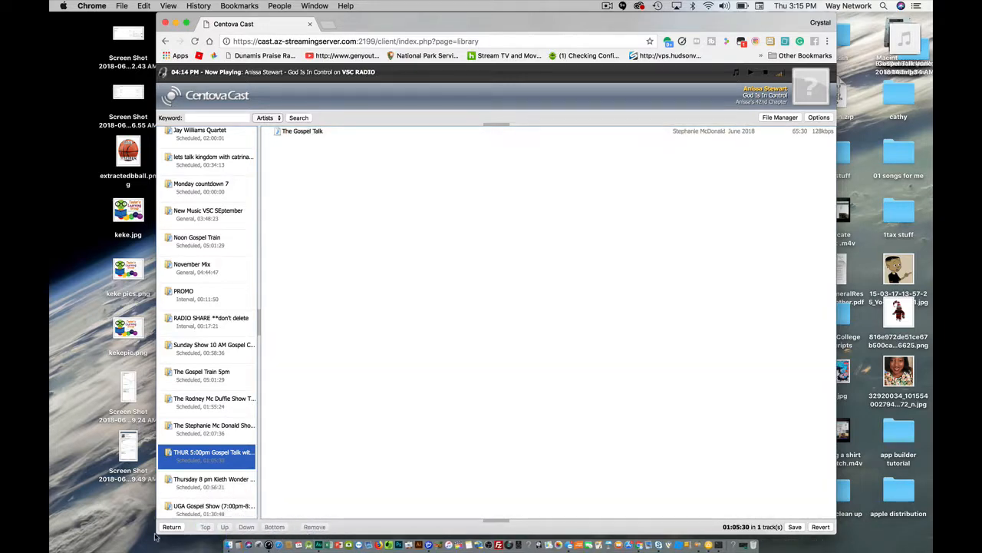
left_click(168, 527)
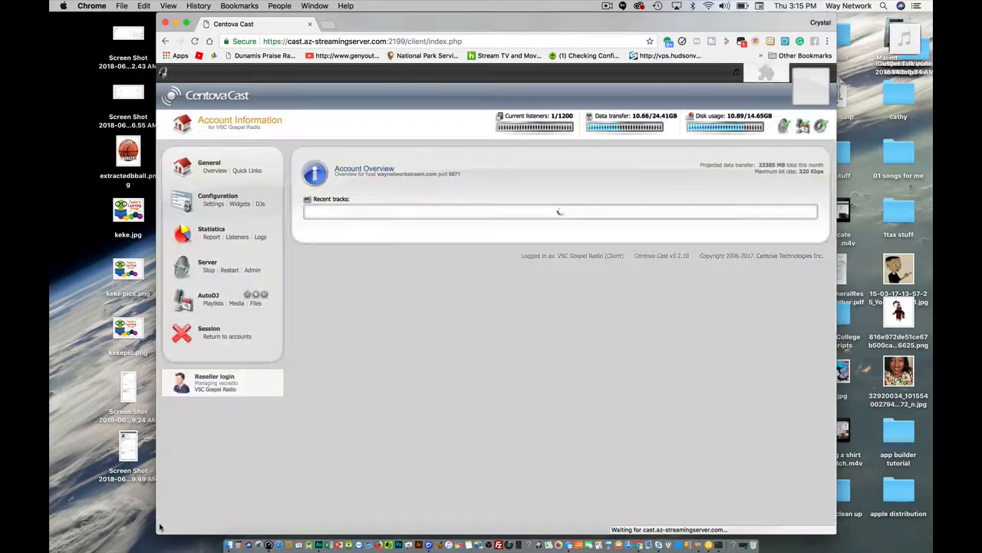
Set the scheduled date of the THUR 5:00pm Gospel Talk with friends playlist to today and save its settings
left_click(213, 304)
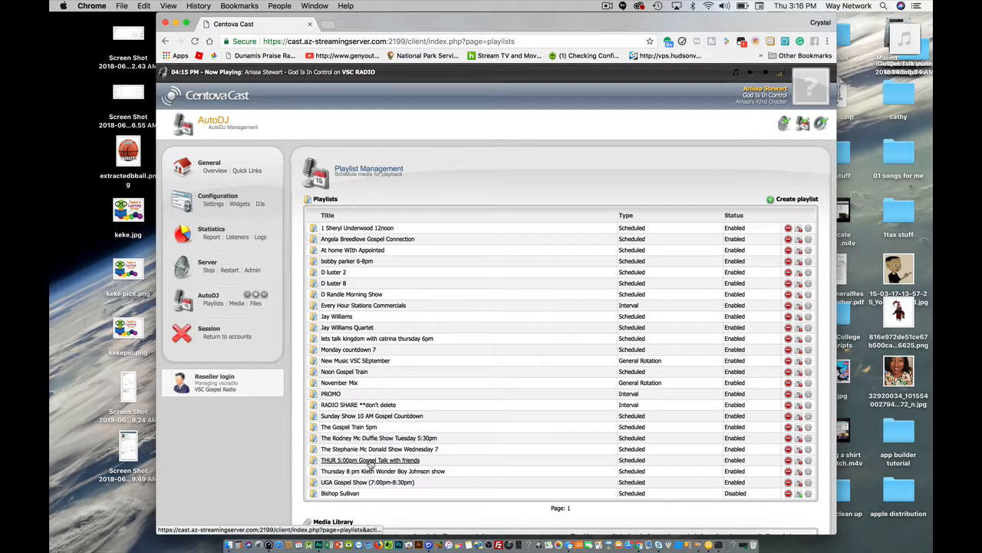
left_click(372, 462)
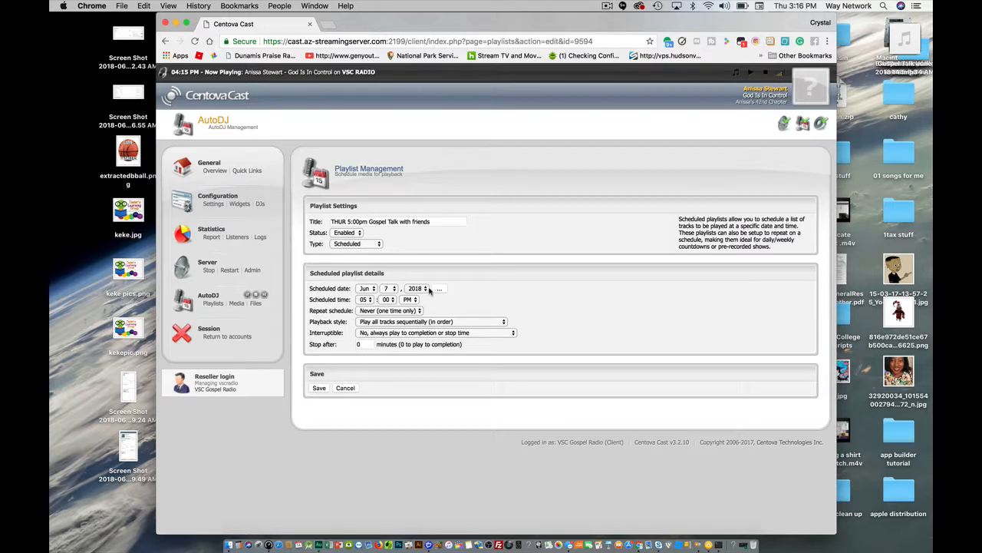
left_click(438, 289)
right_click(402, 309)
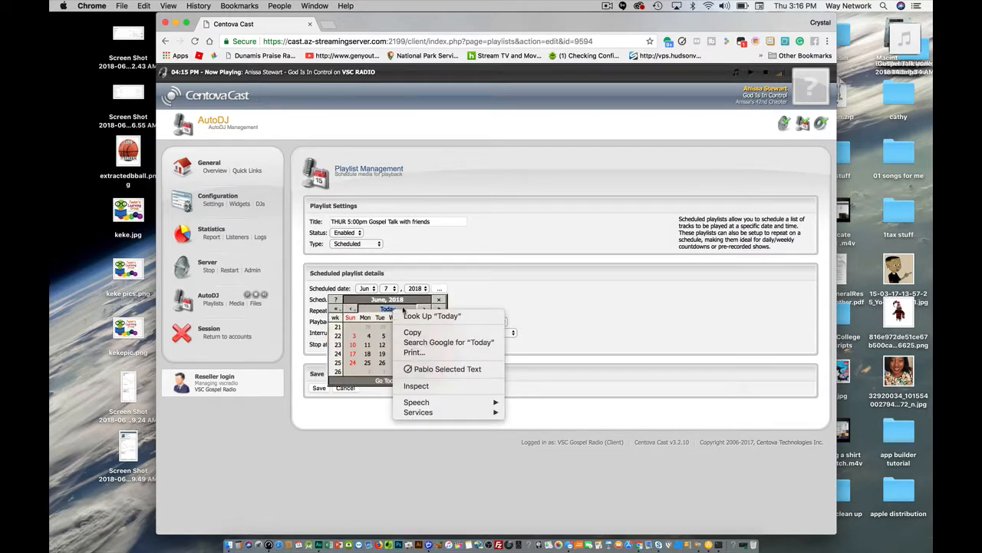
left_click(462, 296)
left_click(396, 309)
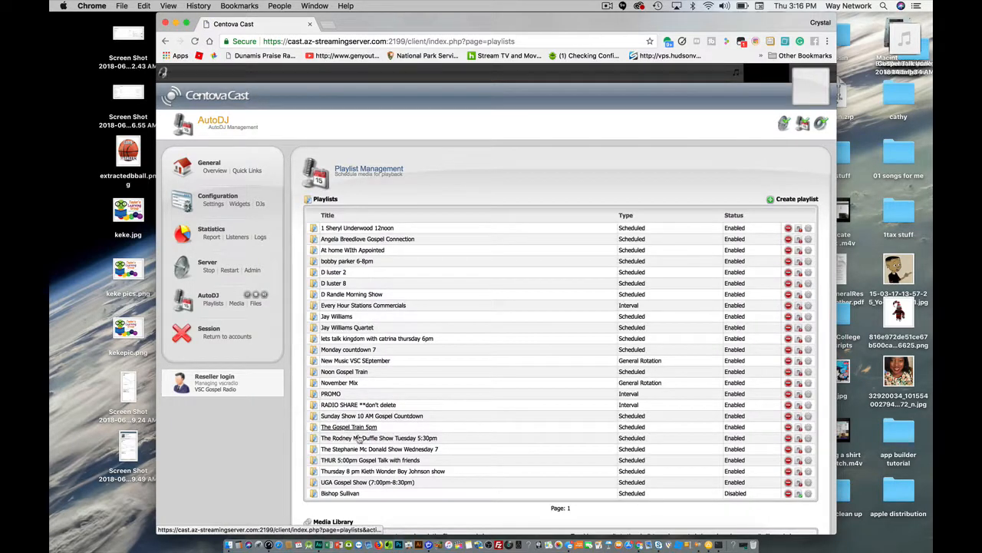
Choose a new scheduled date in June 2018 for the Thursday 8 pm show playlist and save its settings
left_click(354, 471)
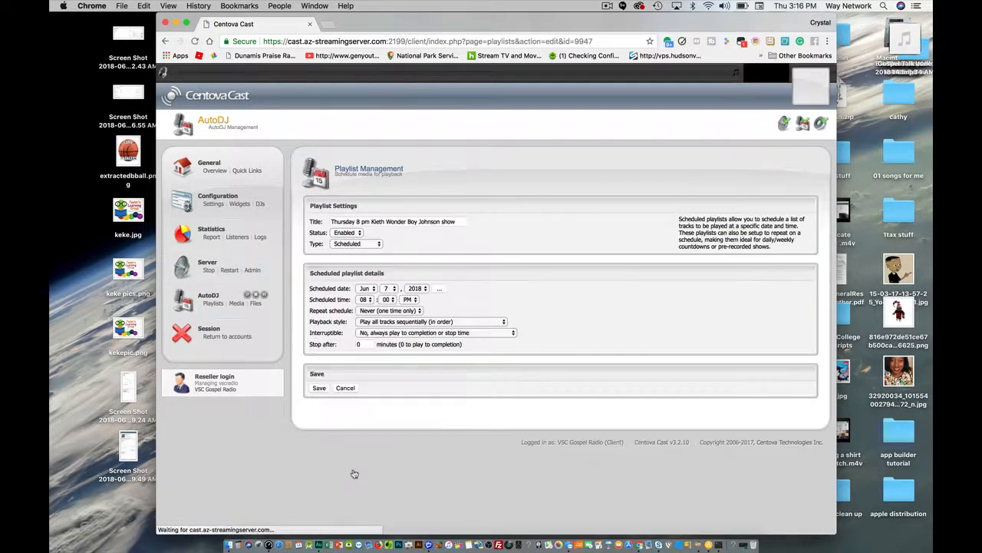
right_click(444, 290)
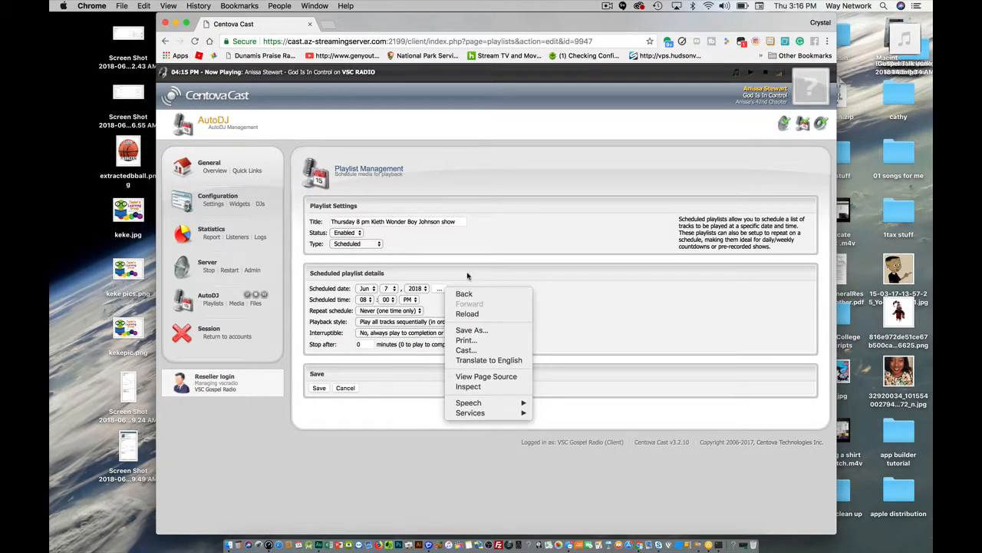
left_click(470, 275)
left_click(441, 287)
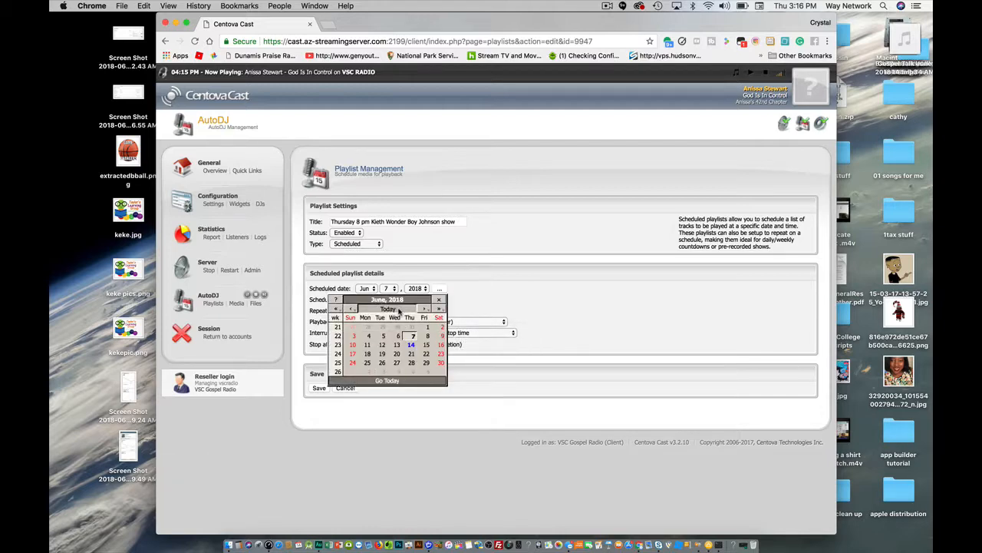
left_click(383, 344)
left_click(319, 387)
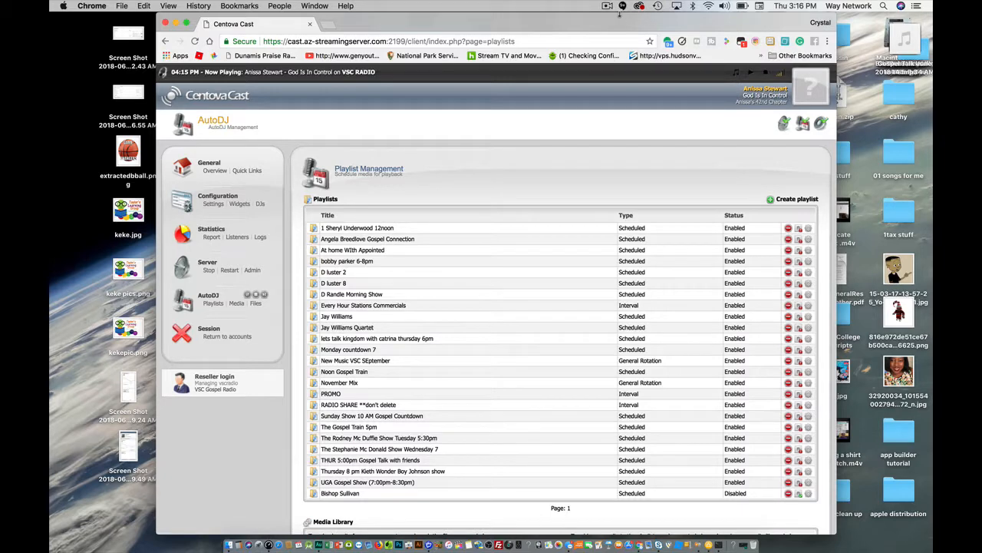
left_click(607, 6)
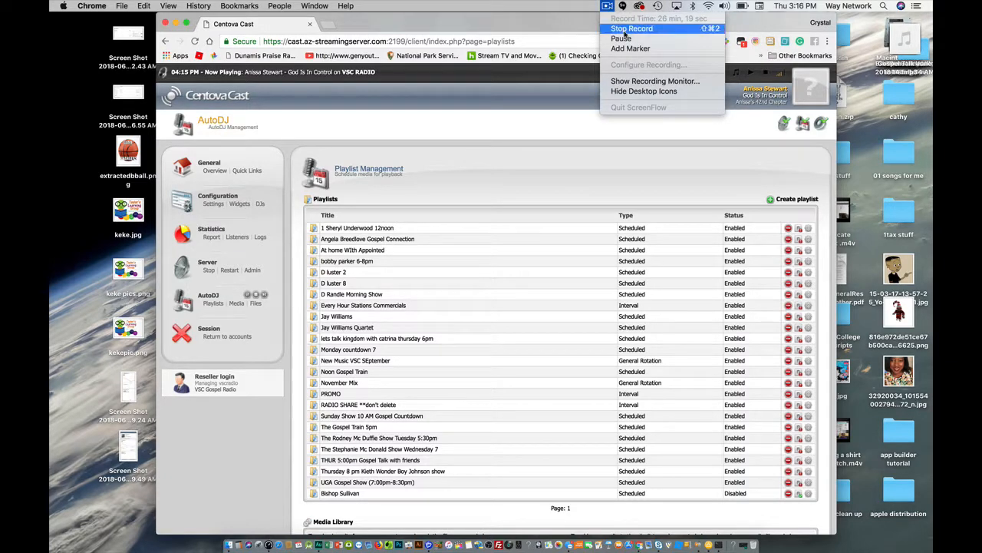